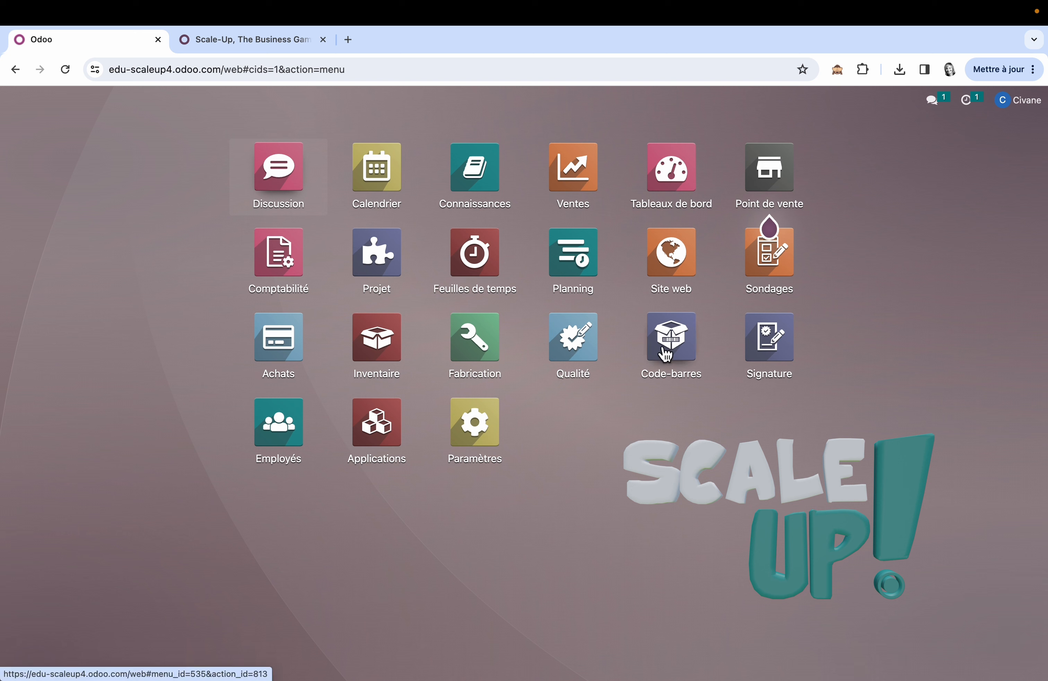
# Open the print-it-yourself PDF from the Scale-Up! game page and read the exercise introduction on page 113
pyautogui.click(266, 45)
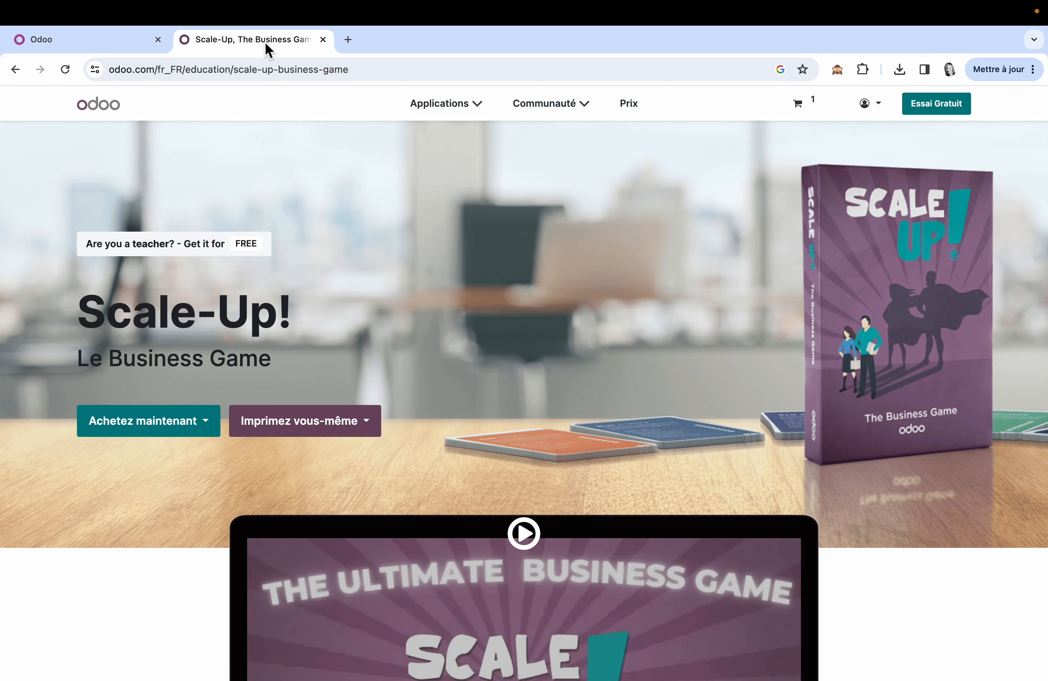
pyautogui.click(370, 425)
pyautogui.click(305, 462)
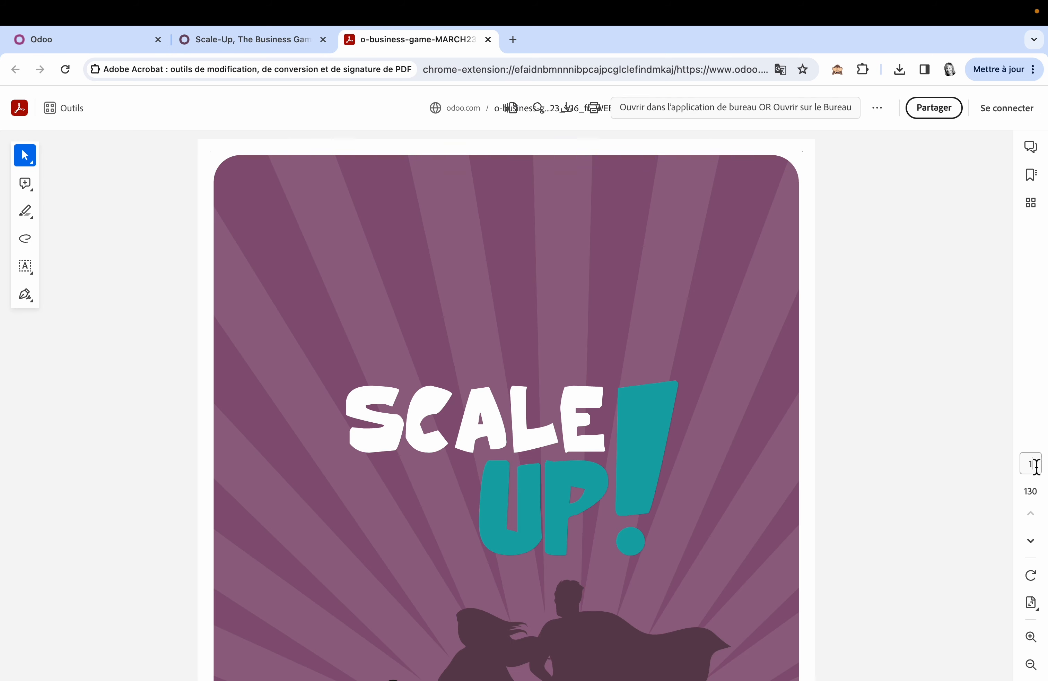
pyautogui.write('13')
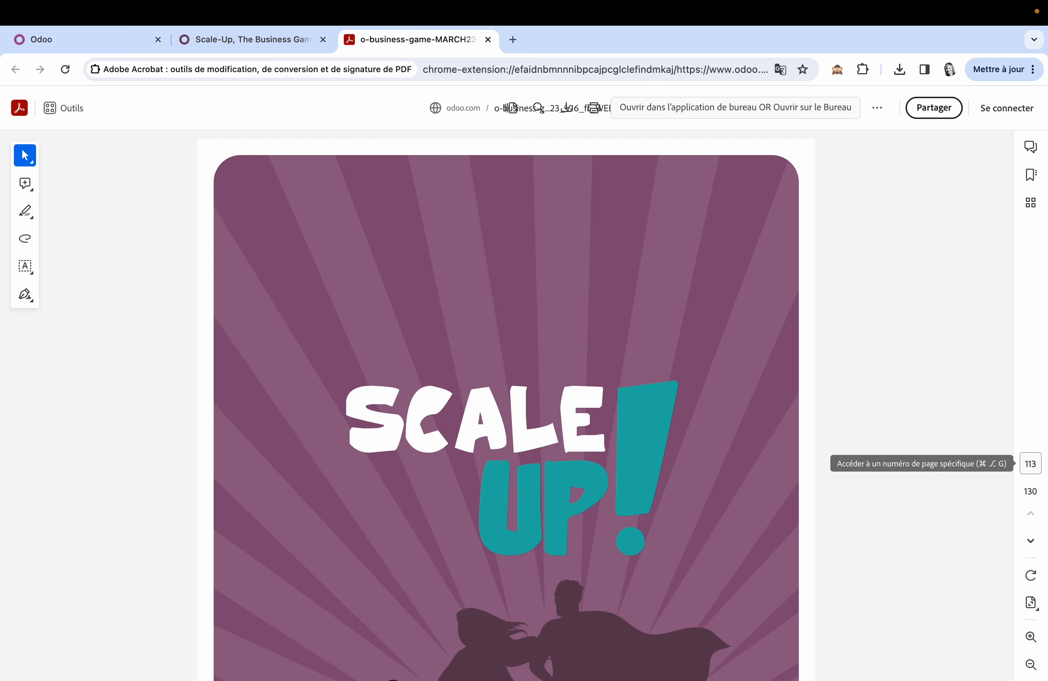
pyautogui.press('Return')
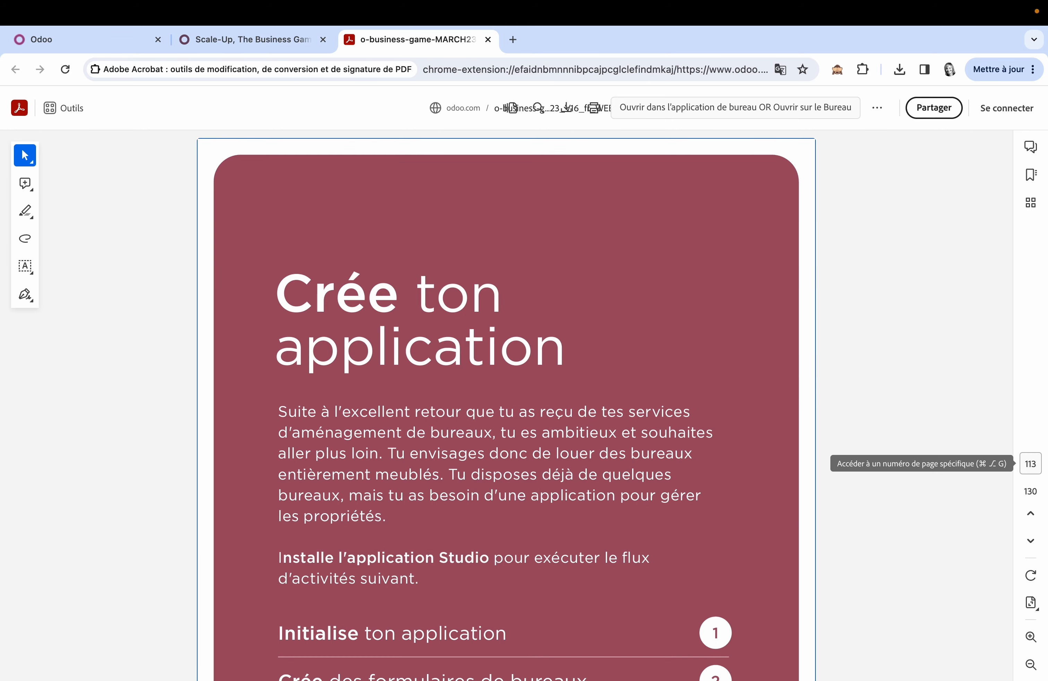
pyautogui.scroll(-3, 453, 431)
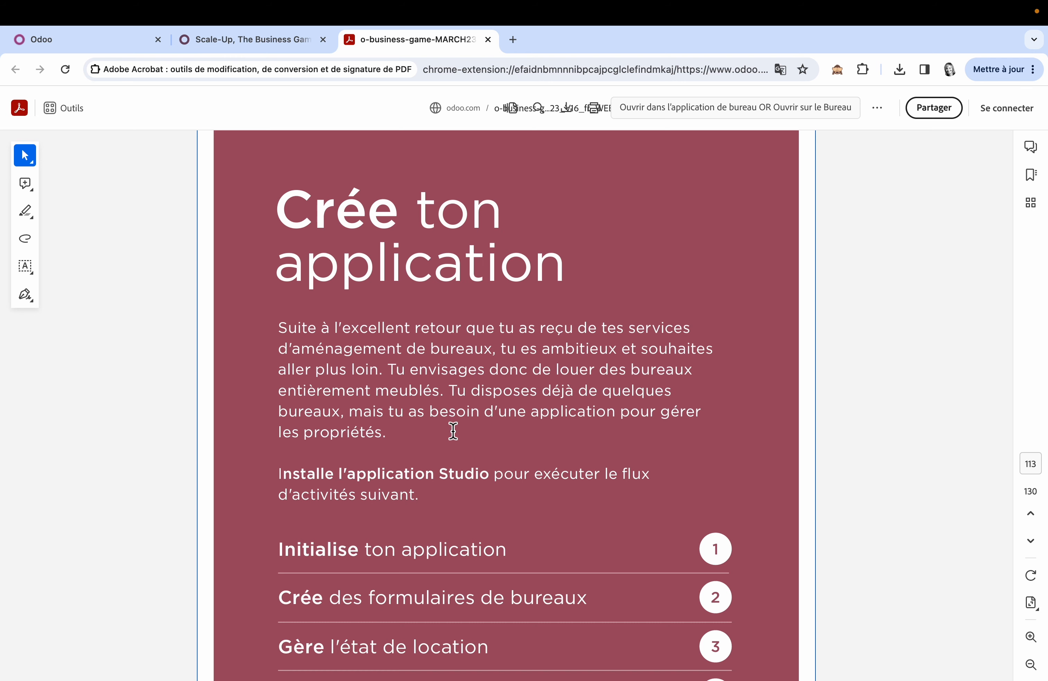
# Search the web for "tarifs odoo" in a new browser tab and examine which pricing plan includes Odoo Studio
pyautogui.click(512, 40)
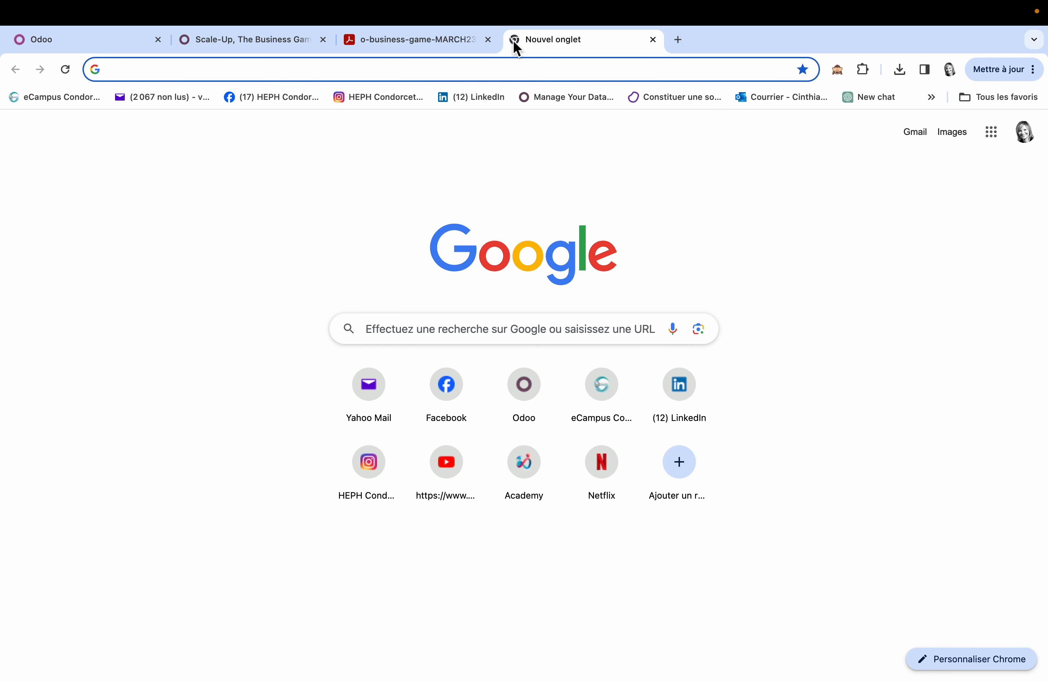
pyautogui.write('tarifs o')
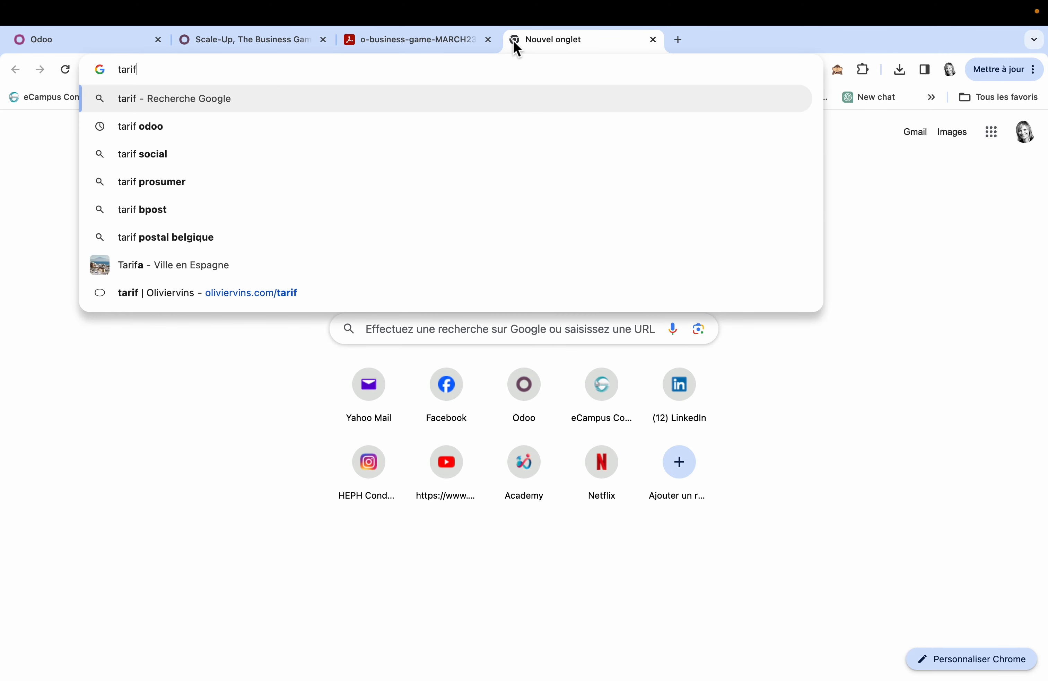
pyautogui.write('doo')
pyautogui.press('Return')
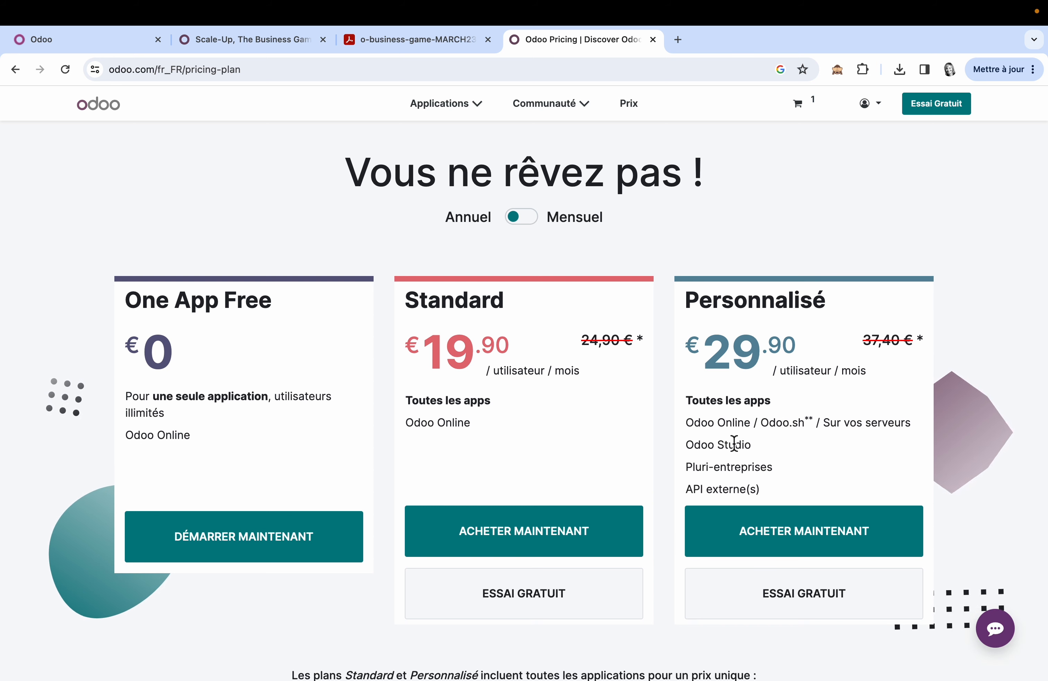
pyautogui.click(1026, 365)
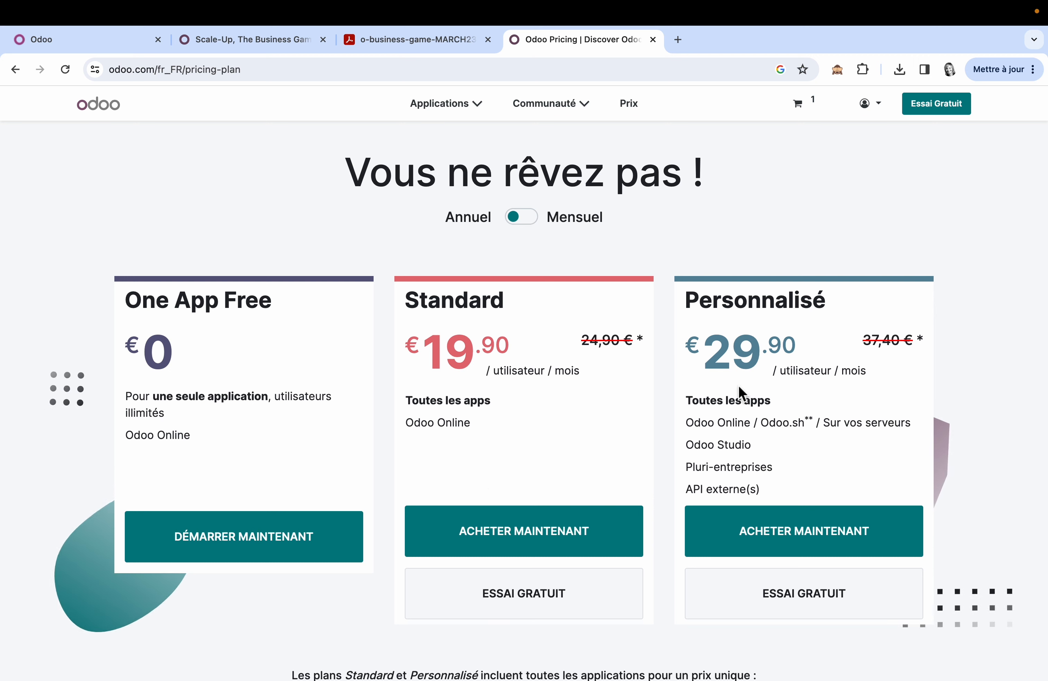
# Return to the Odoo database, search its Applications for "studio" and install the Studio app
pyautogui.click(446, 38)
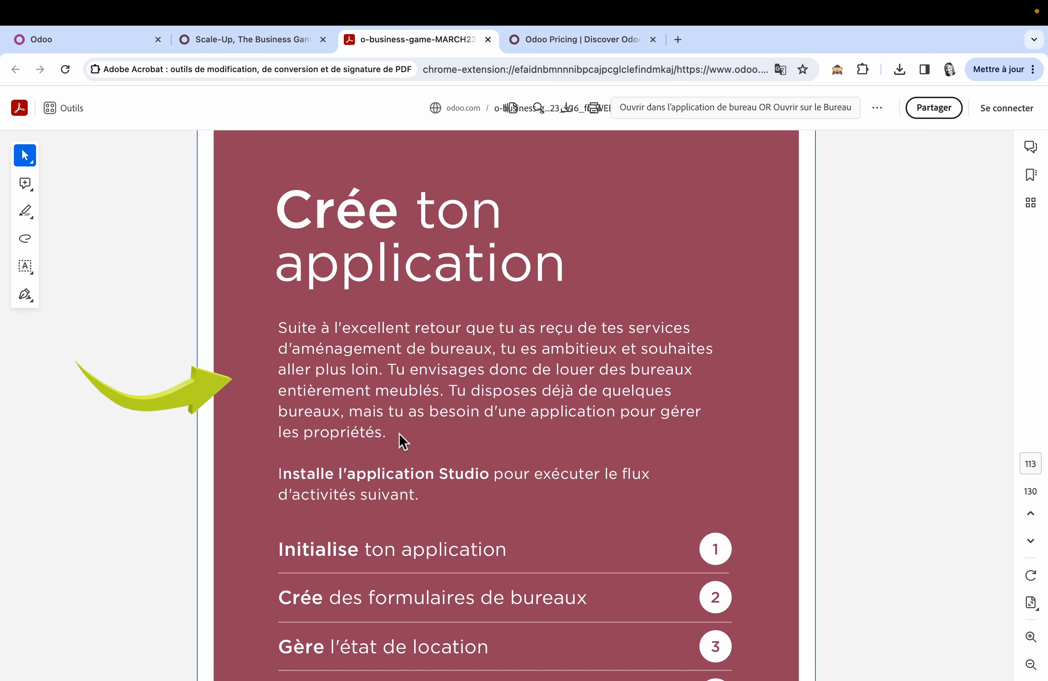
pyautogui.click(89, 39)
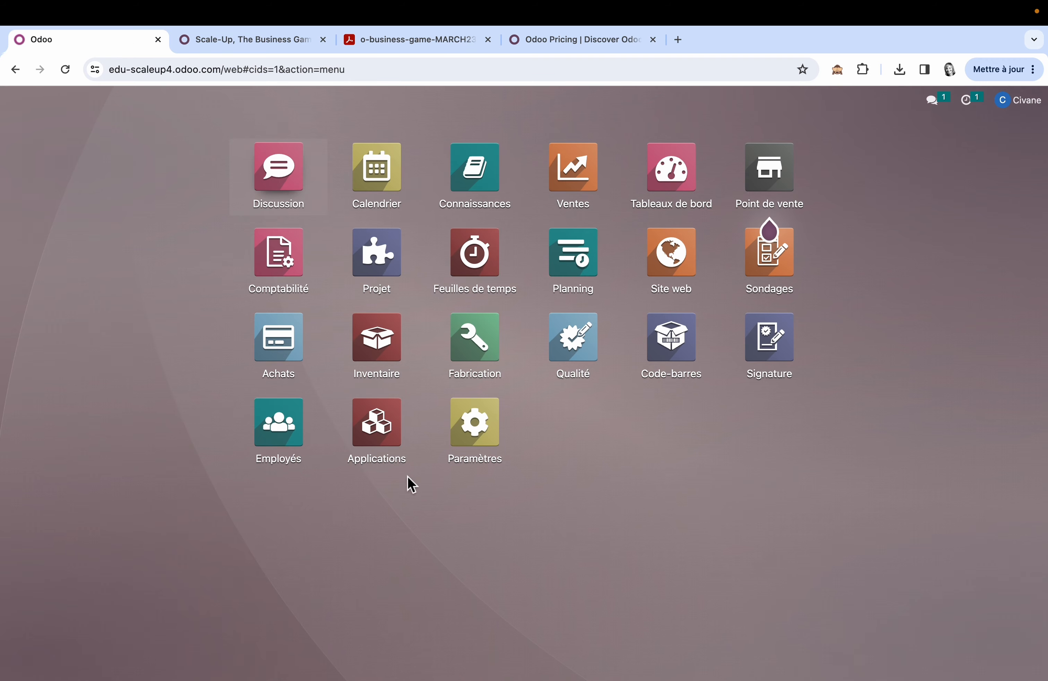
pyautogui.click(388, 435)
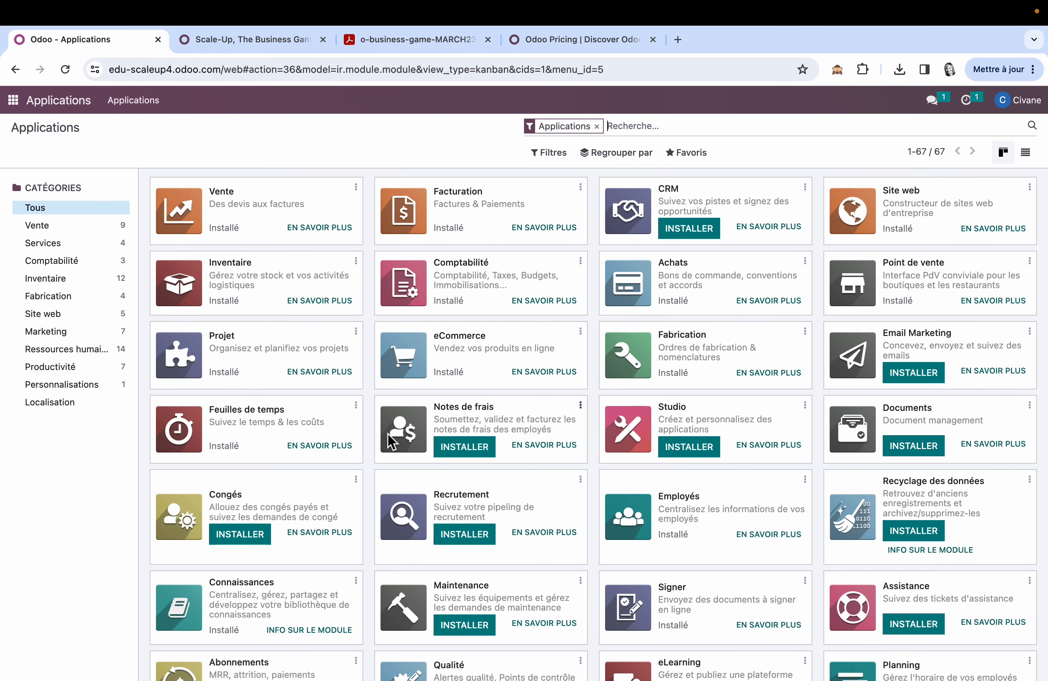
pyautogui.write('studi')
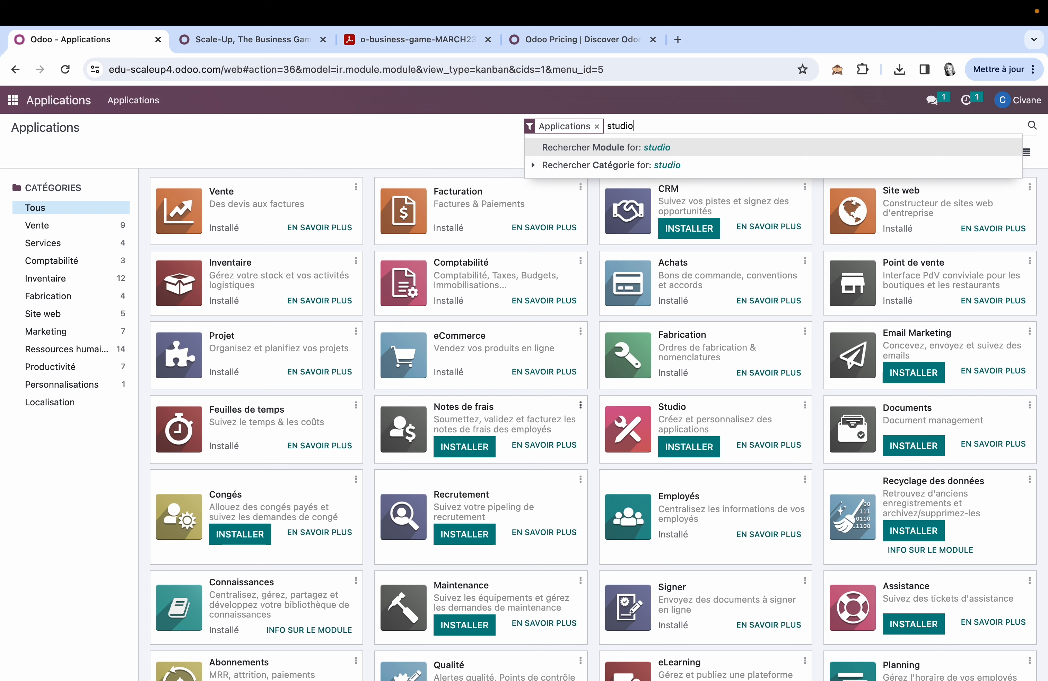
pyautogui.write('o')
pyautogui.press('Return')
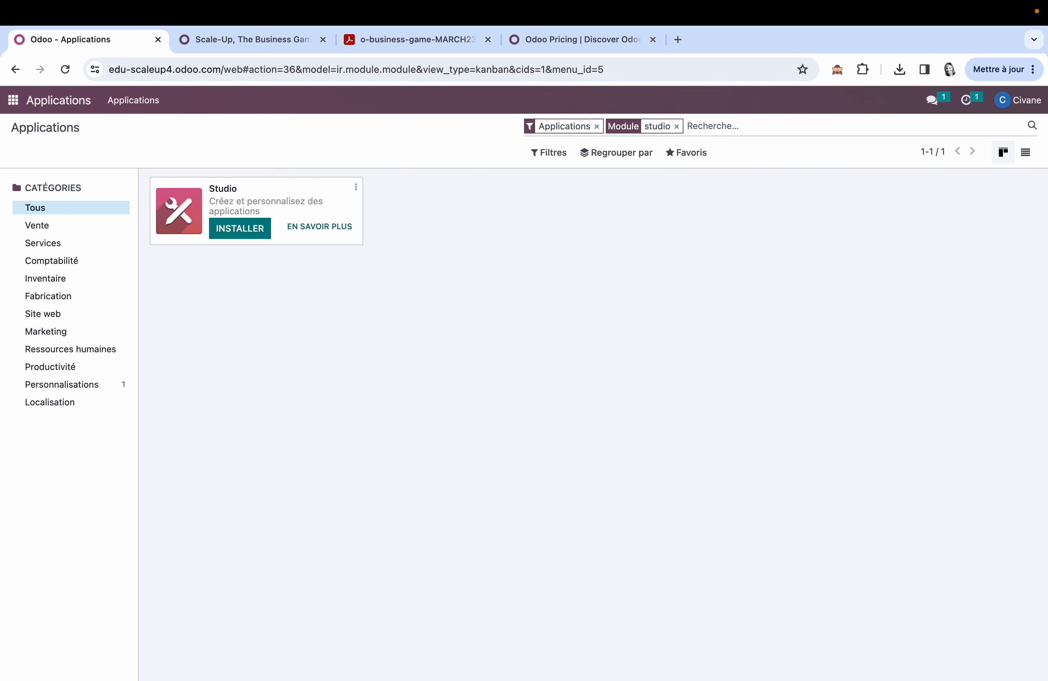
pyautogui.click(245, 233)
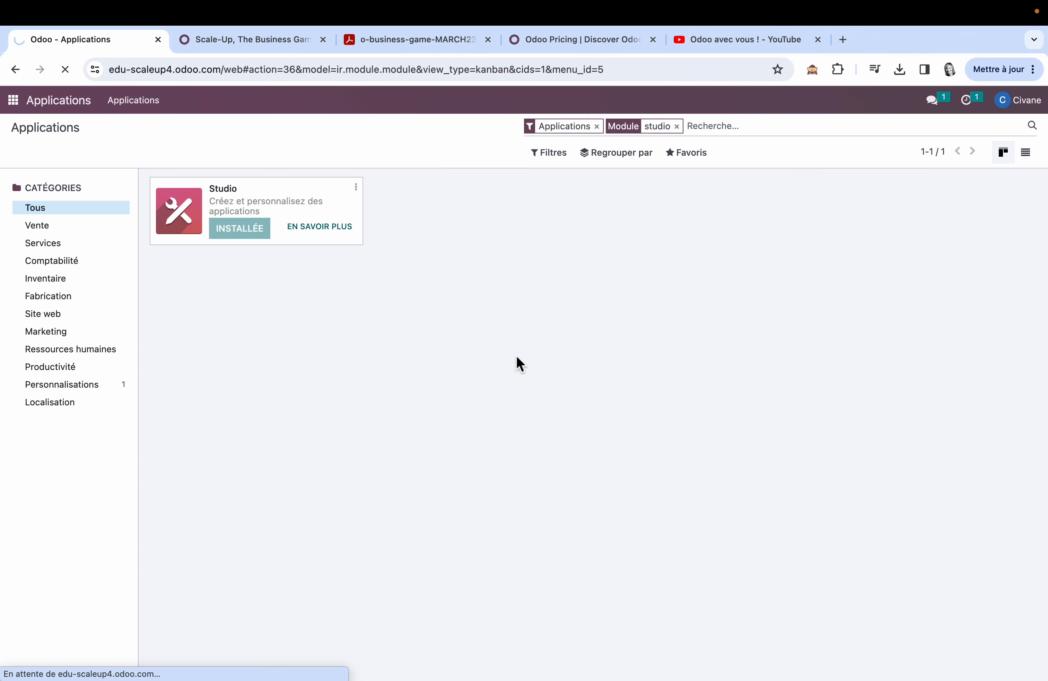
# Open the full "Pour les formateurs" playlist on the Odoo avec vous ! YouTube channel and look through its Scale Up episodes
pyautogui.click(763, 41)
pyautogui.click(548, 394)
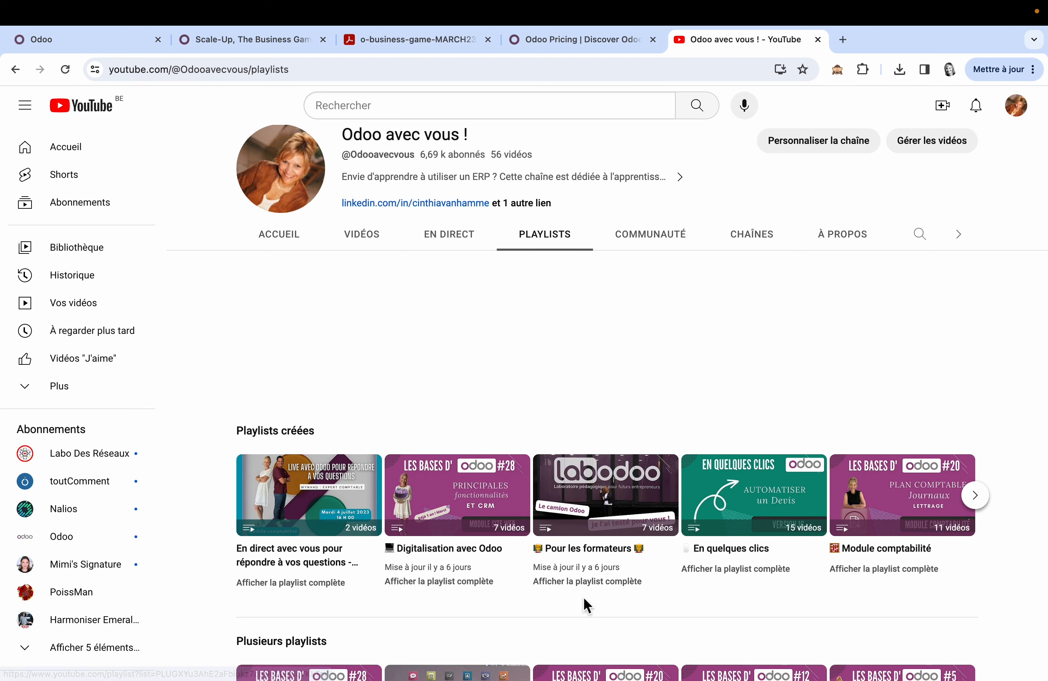
pyautogui.click(600, 581)
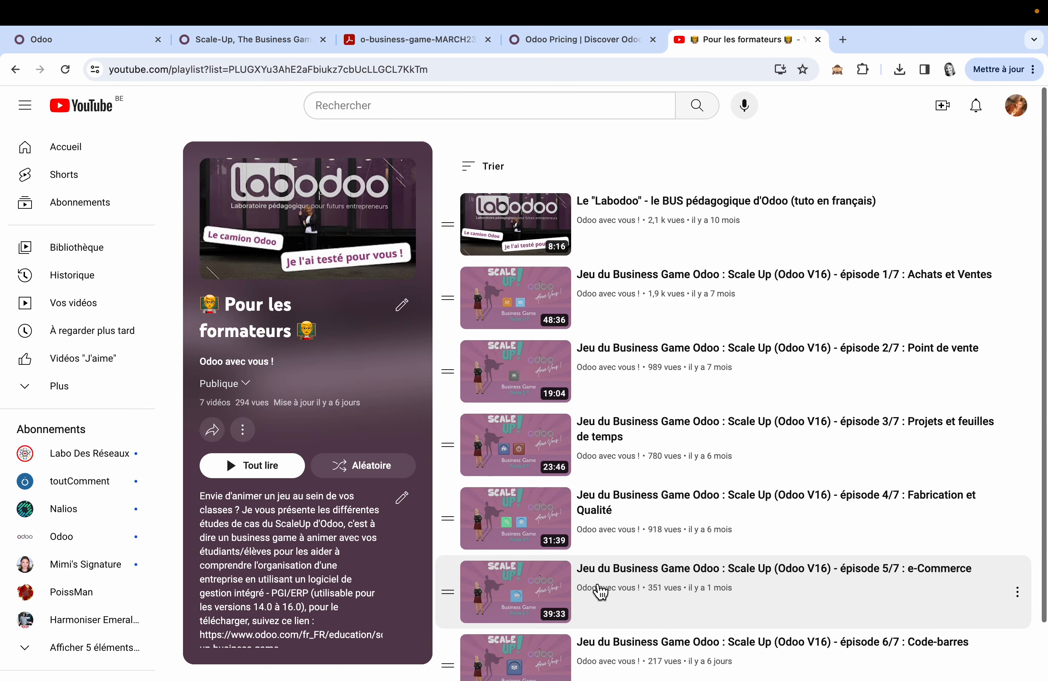
pyautogui.scroll(-3, 672, 588)
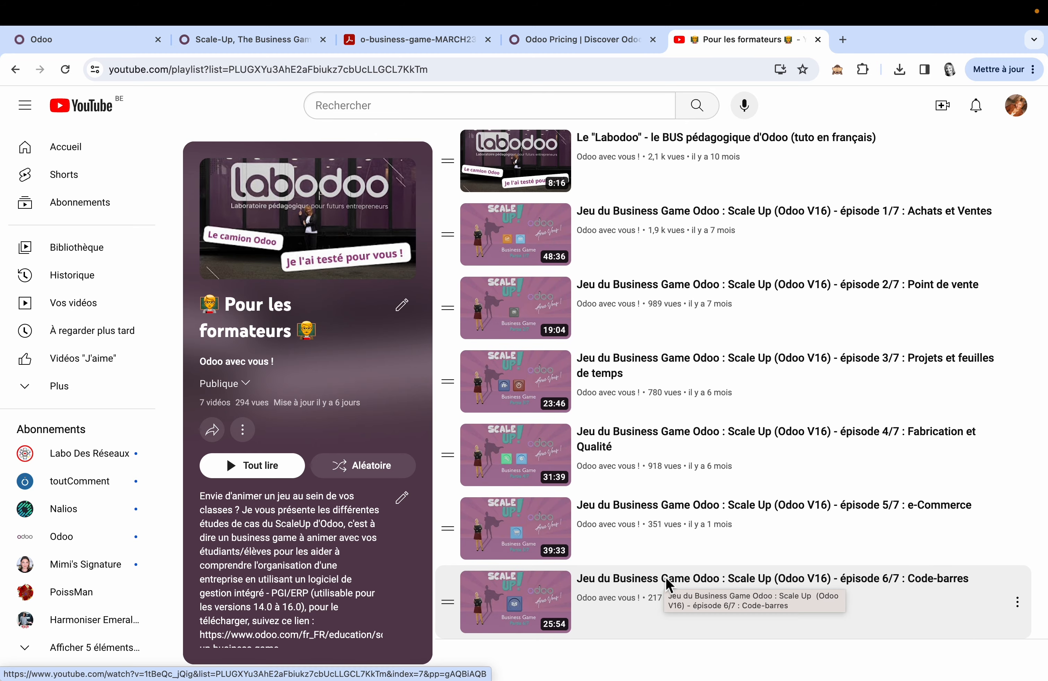
pyautogui.click(100, 43)
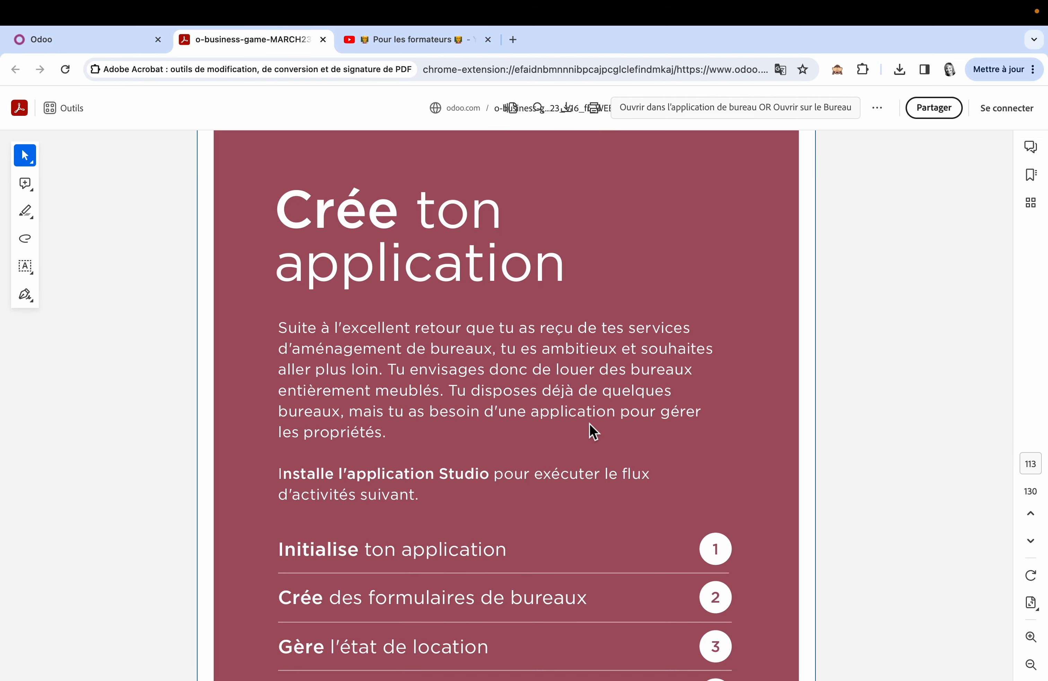
# Read the list of eight activities in the business game PDF through to the first exercise sheet on page 114
pyautogui.scroll(-2, 589, 430)
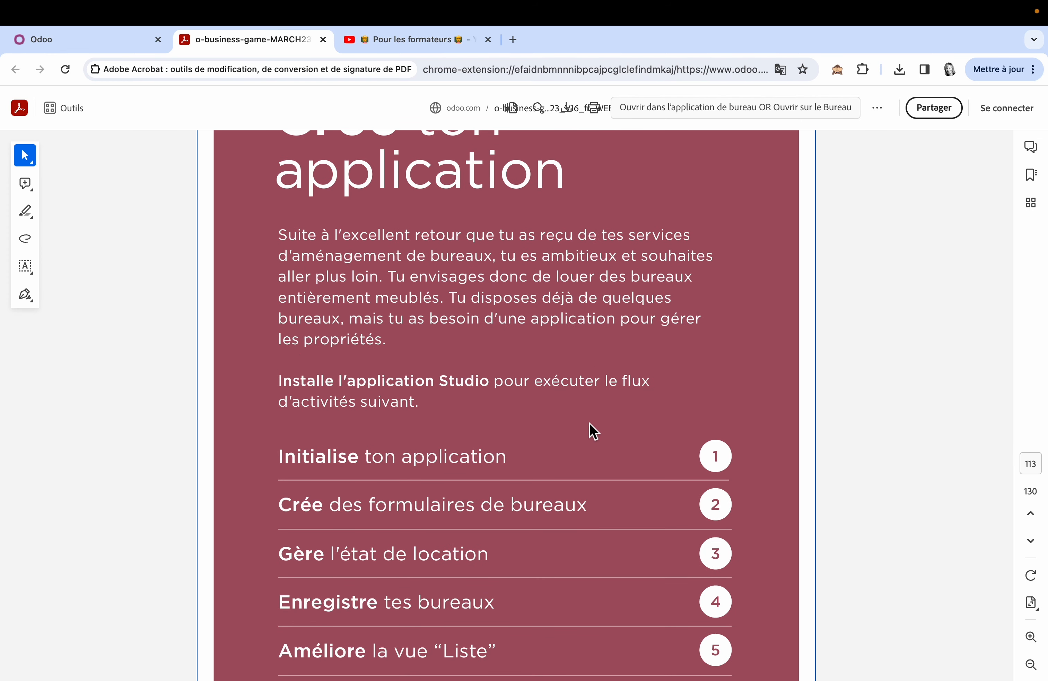
pyautogui.scroll(-3, 589, 423)
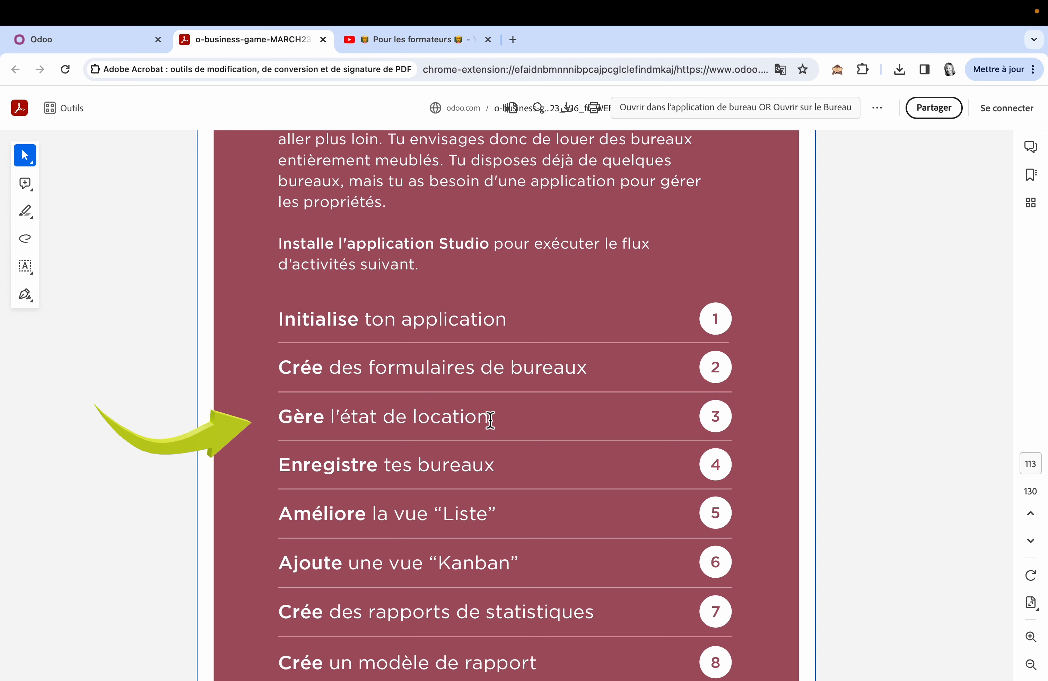
pyautogui.scroll(-2, 334, 369)
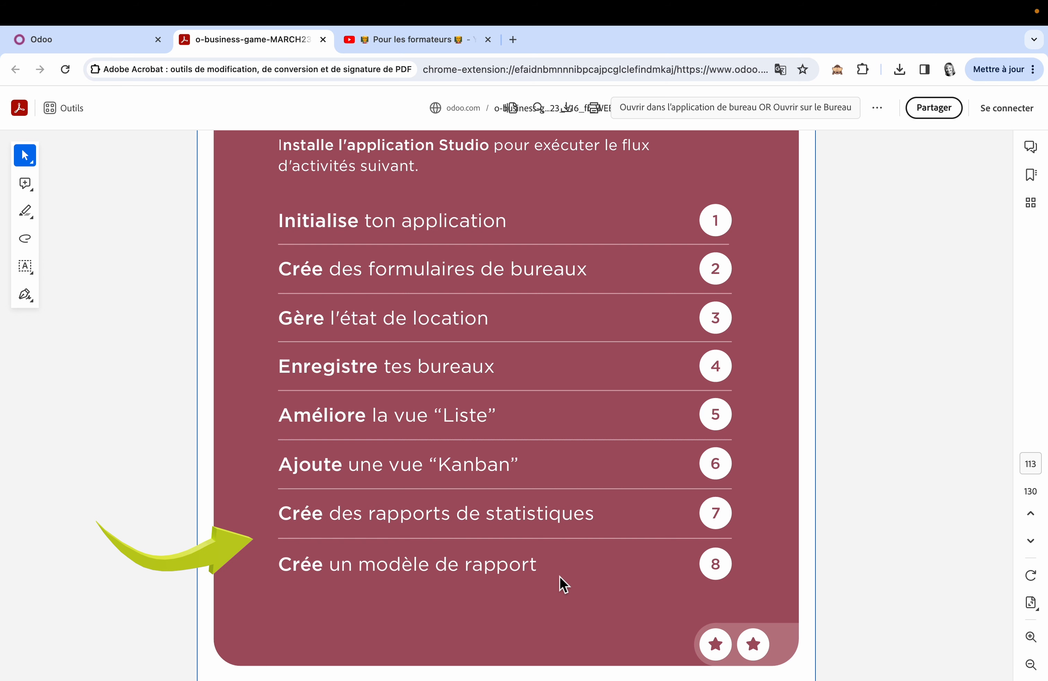
pyautogui.scroll(-12, 560, 577)
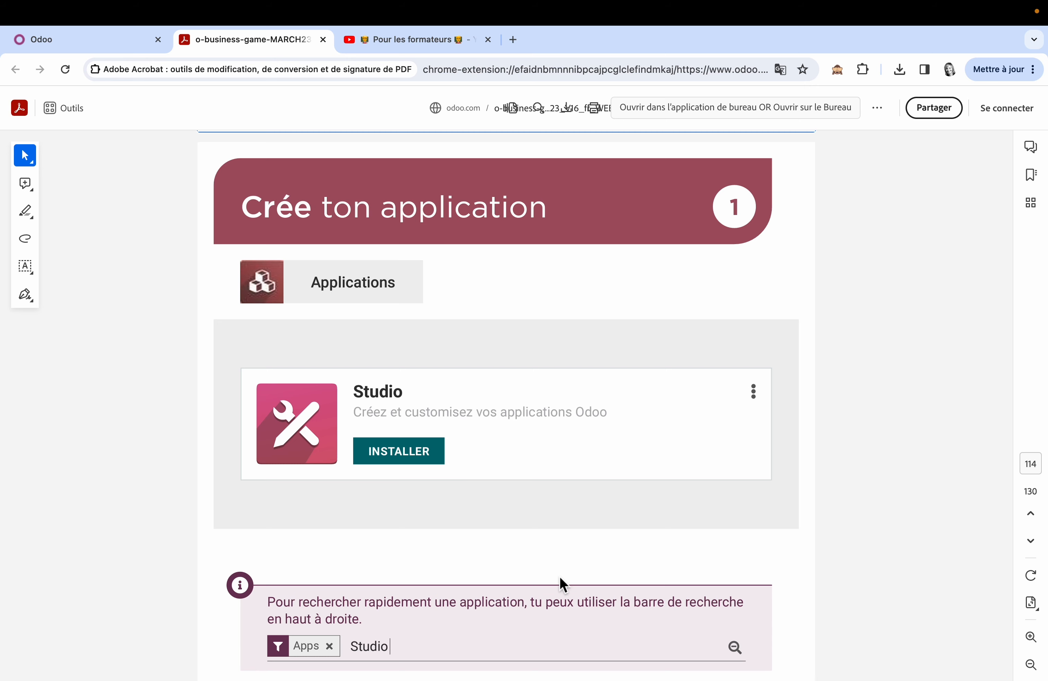
# Start a new app with Studio in the Odoo database and name it "Location bureaux"
pyautogui.click(129, 42)
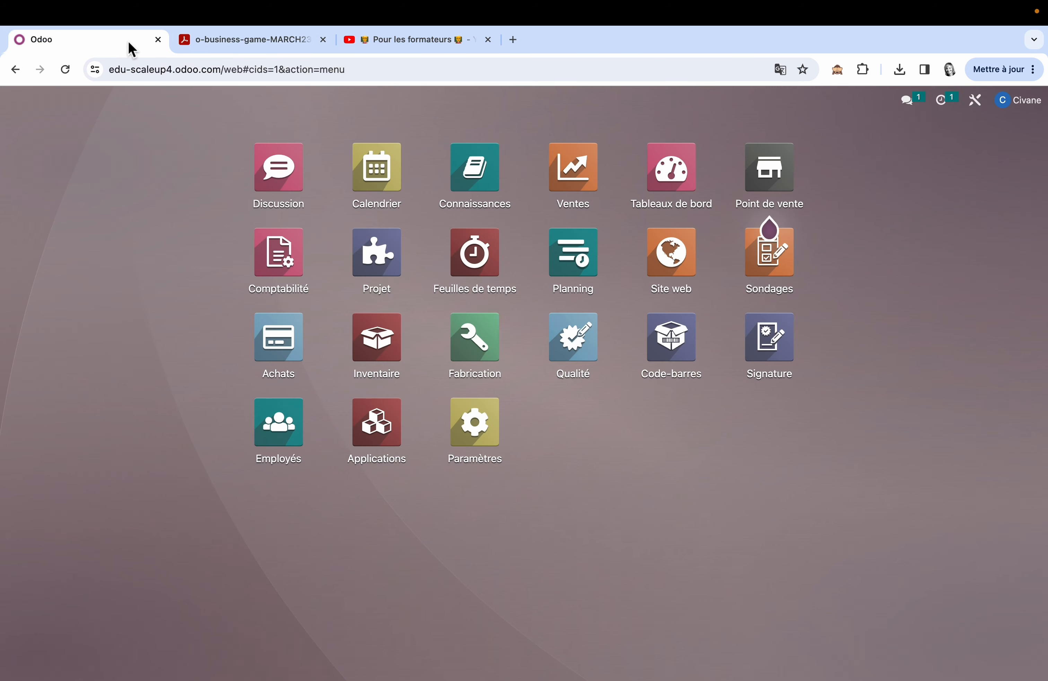
pyautogui.click(977, 102)
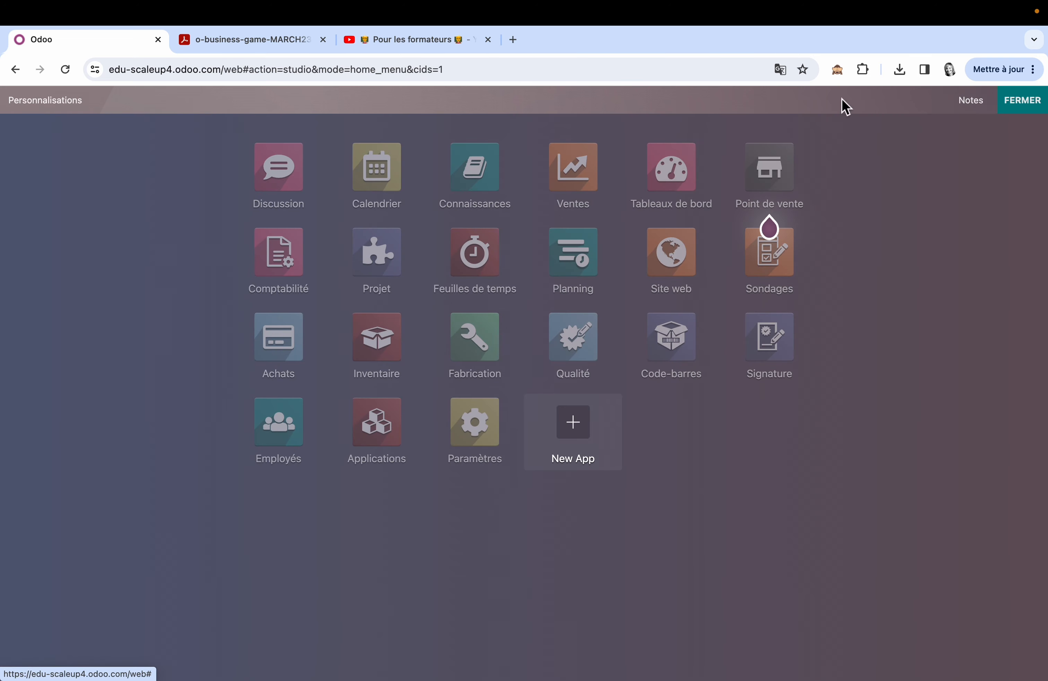
pyautogui.click(585, 428)
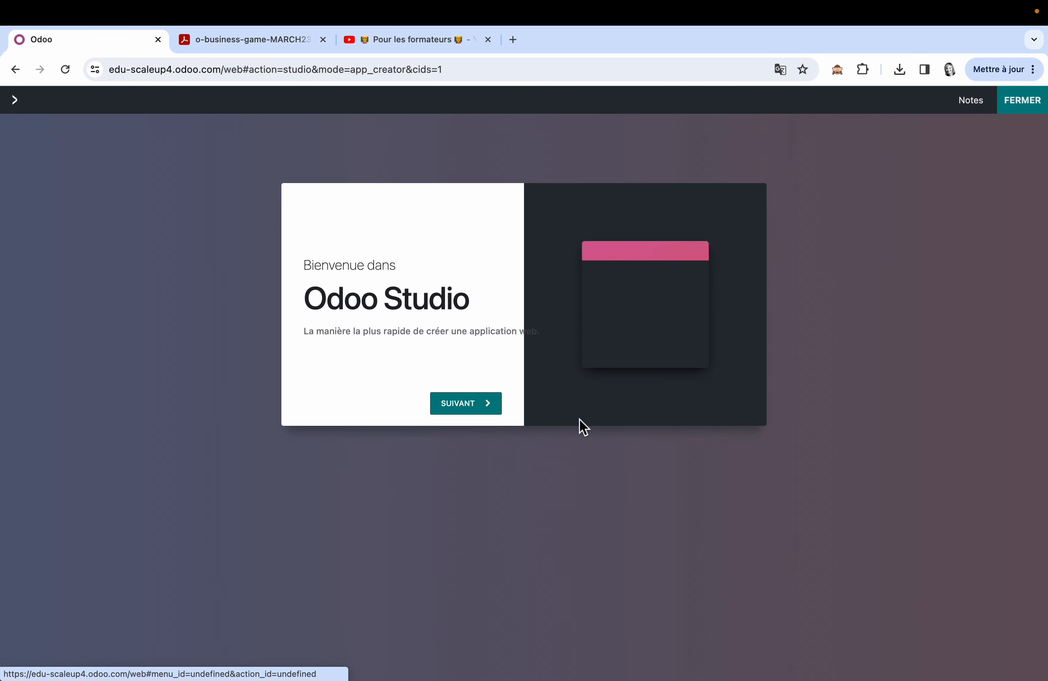
pyautogui.click(473, 409)
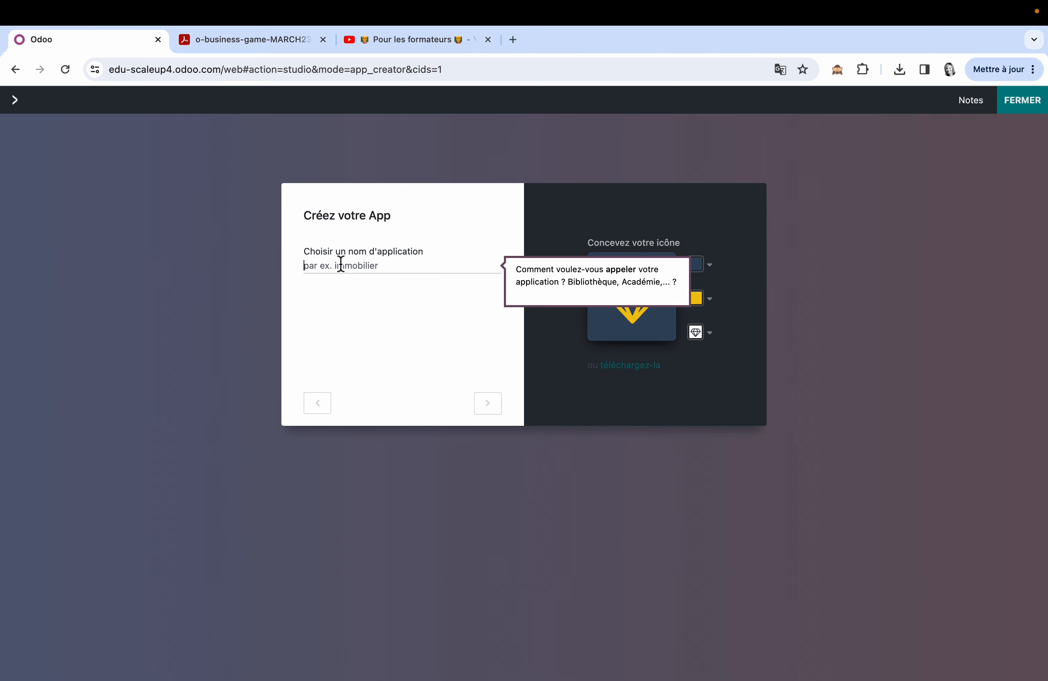
pyautogui.write('Location bureaux')
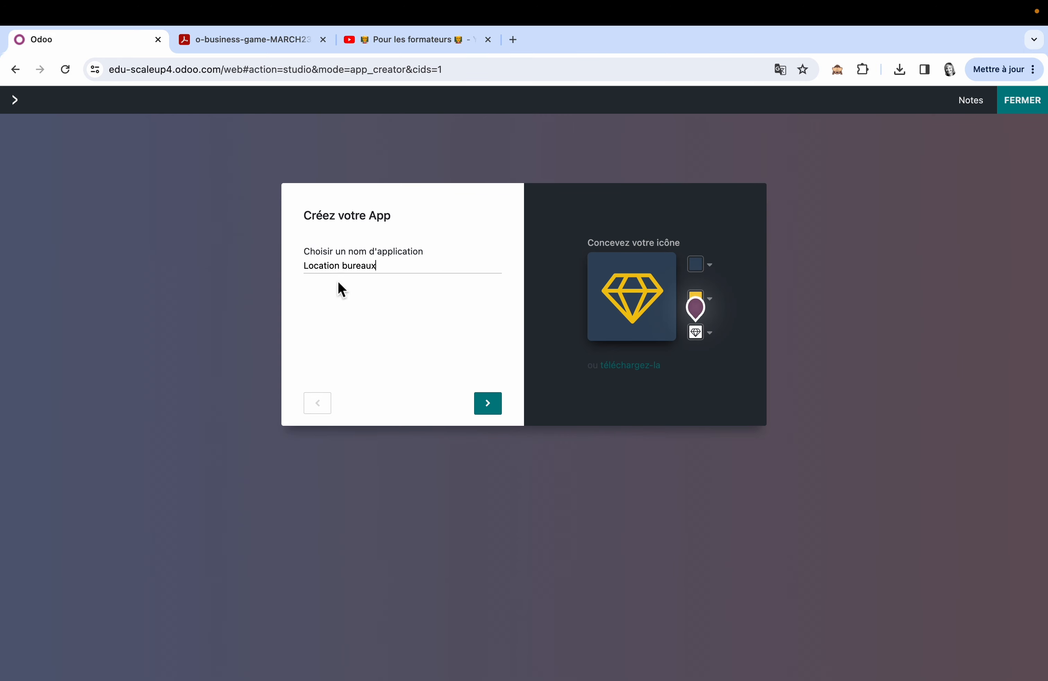
# Design the app icon with a turquoise house symbol and continue to the first menu setup
pyautogui.click(712, 268)
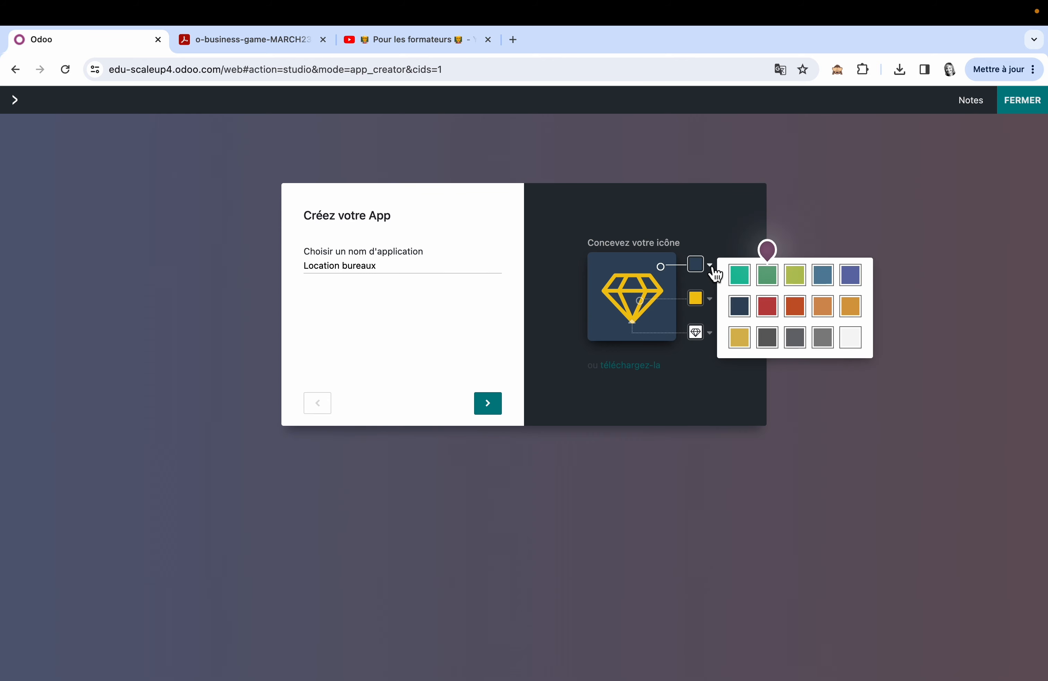
pyautogui.click(714, 304)
pyautogui.click(803, 316)
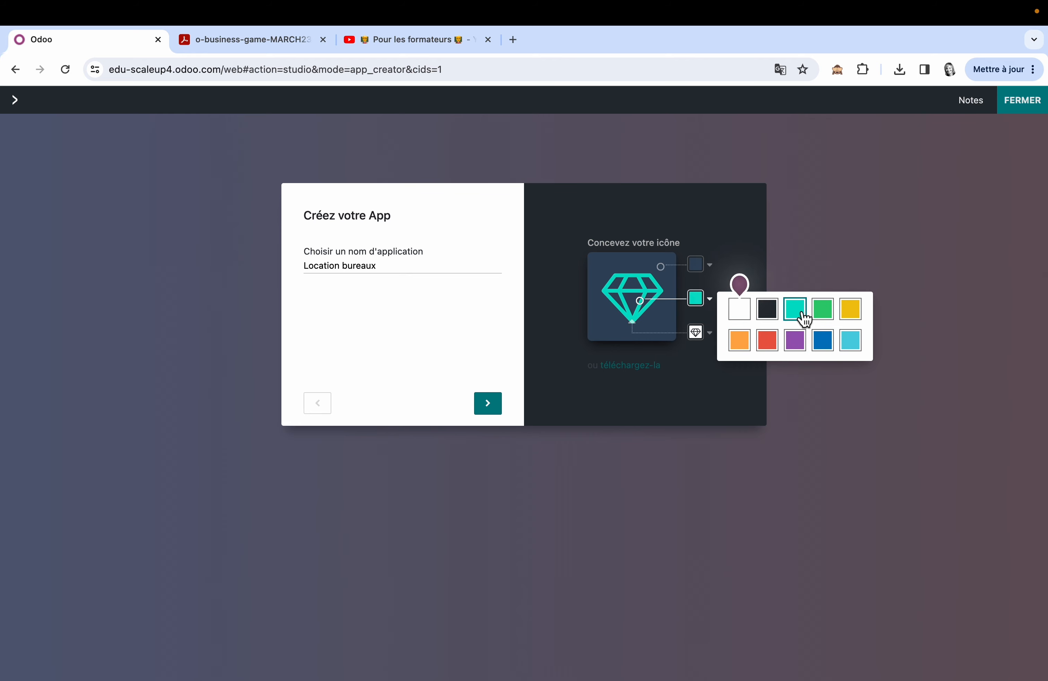
pyautogui.click(709, 337)
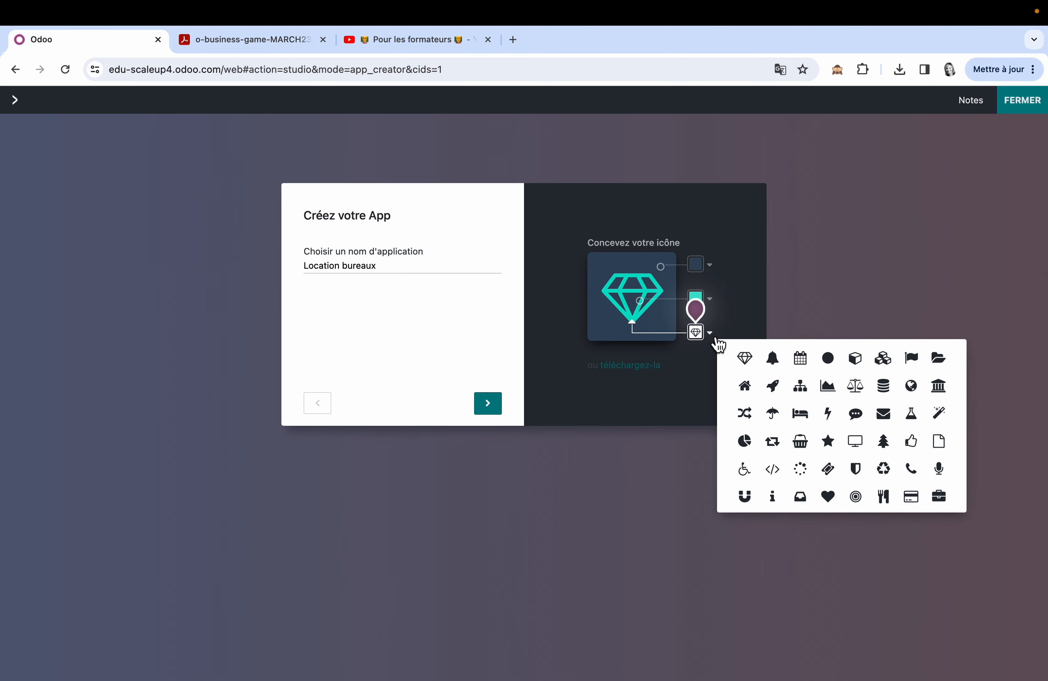
pyautogui.click(752, 390)
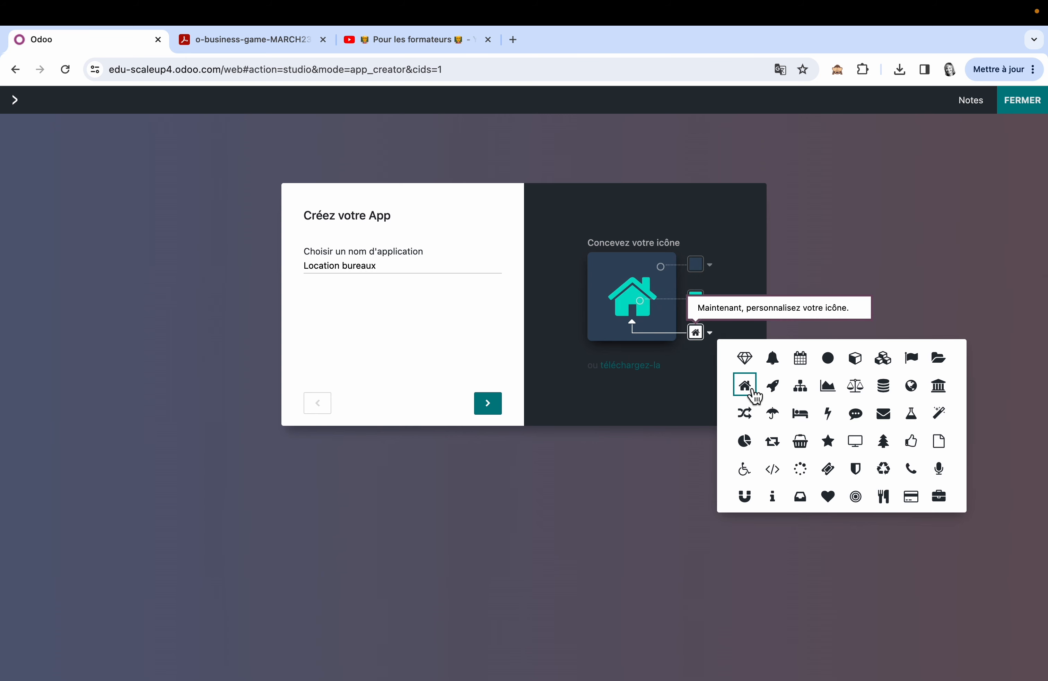
pyautogui.click(489, 403)
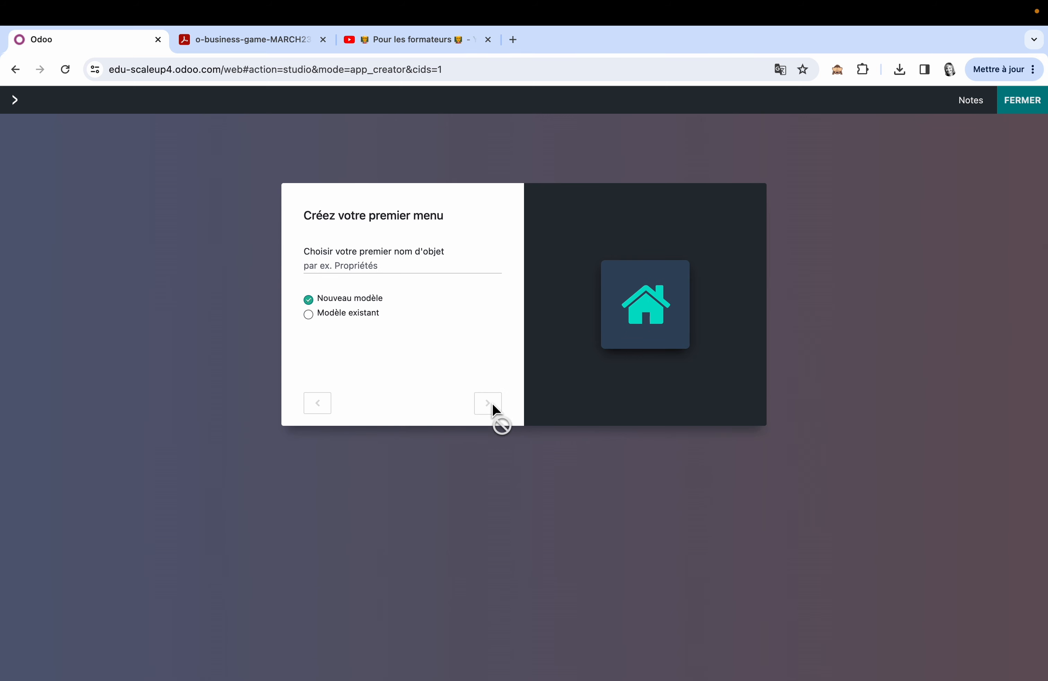
# Name the first object "Bureau" as a new model and continue to its suggested features
pyautogui.click(350, 269)
pyautogui.write('Bru')
pyautogui.press('BackSpace')
pyautogui.write('ureau')
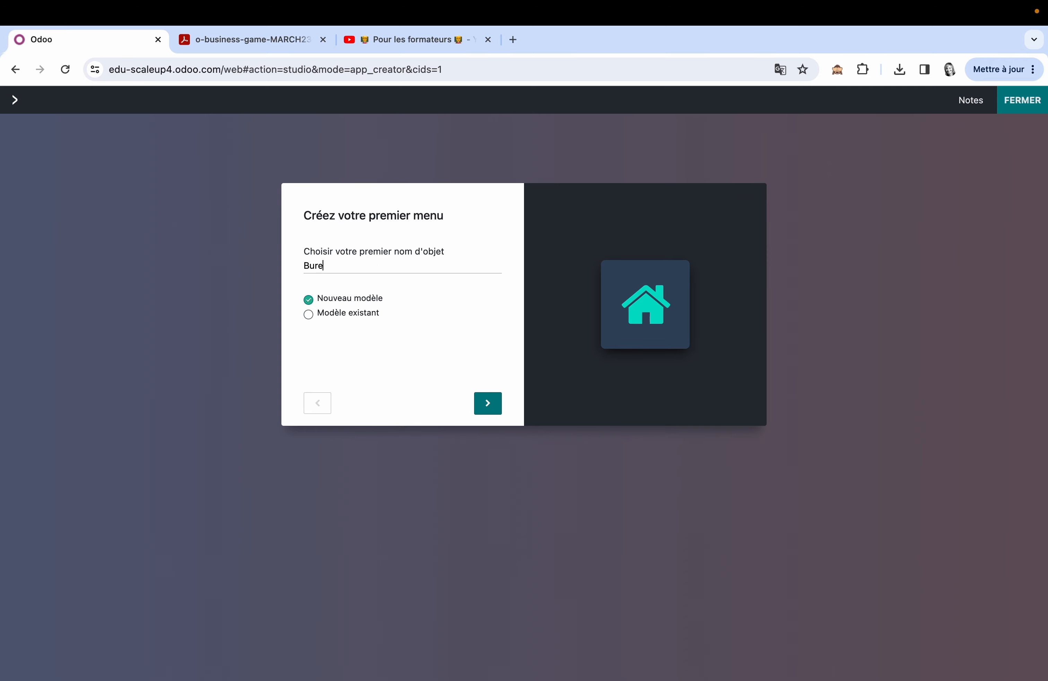
pyautogui.click(491, 405)
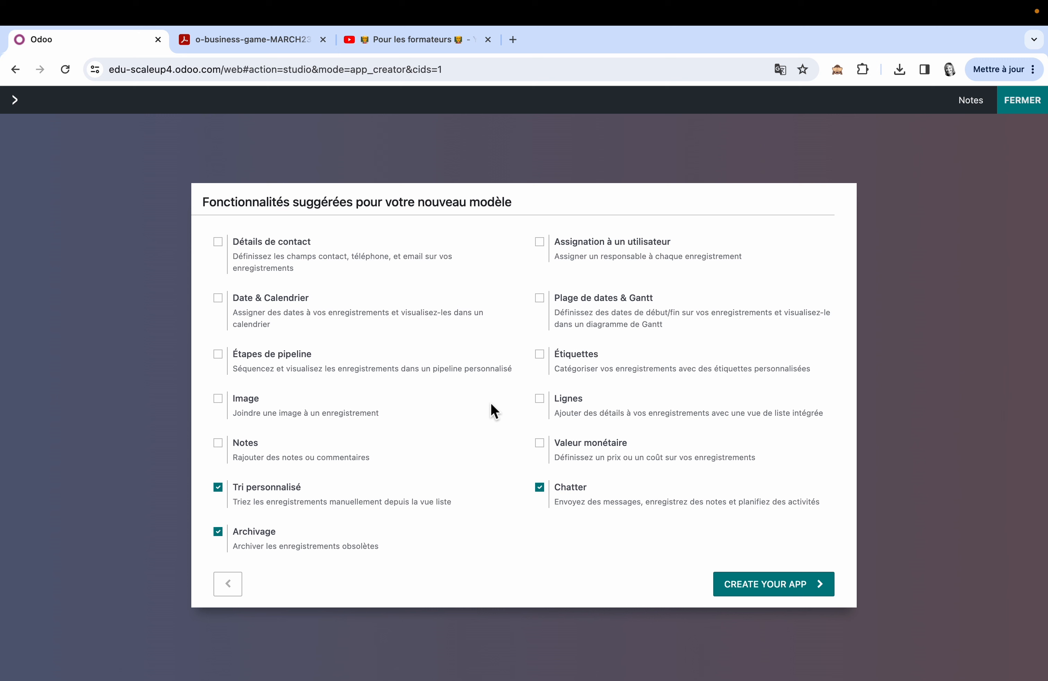
# Enable the Image and Valeur monétaire features for the Bureau model and create the app
pyautogui.click(218, 398)
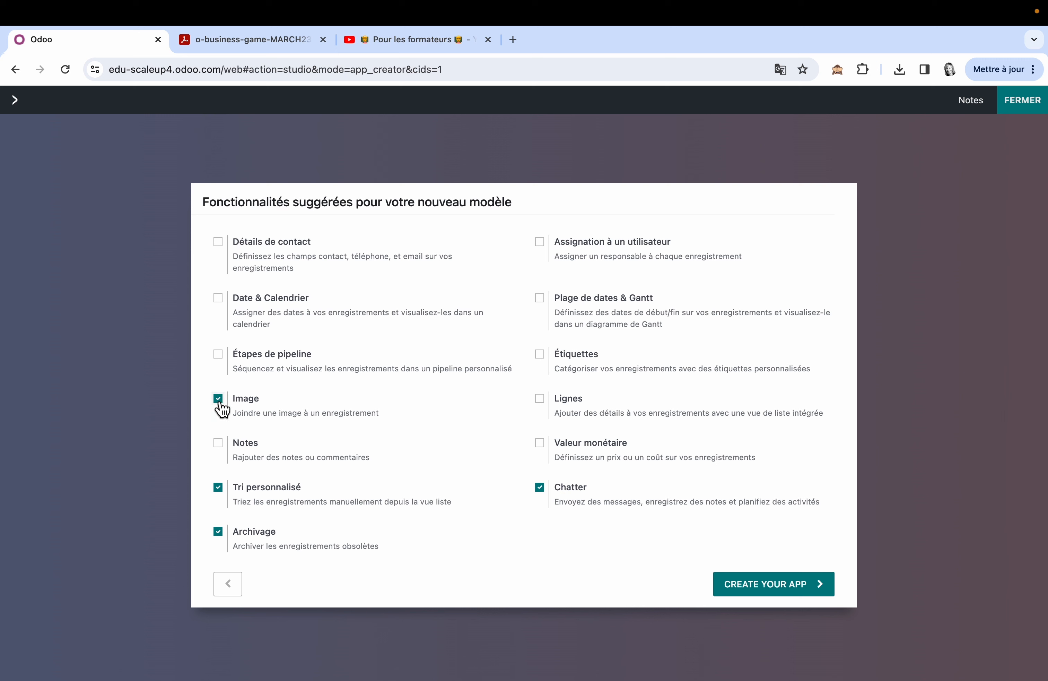
pyautogui.click(546, 450)
pyautogui.click(776, 583)
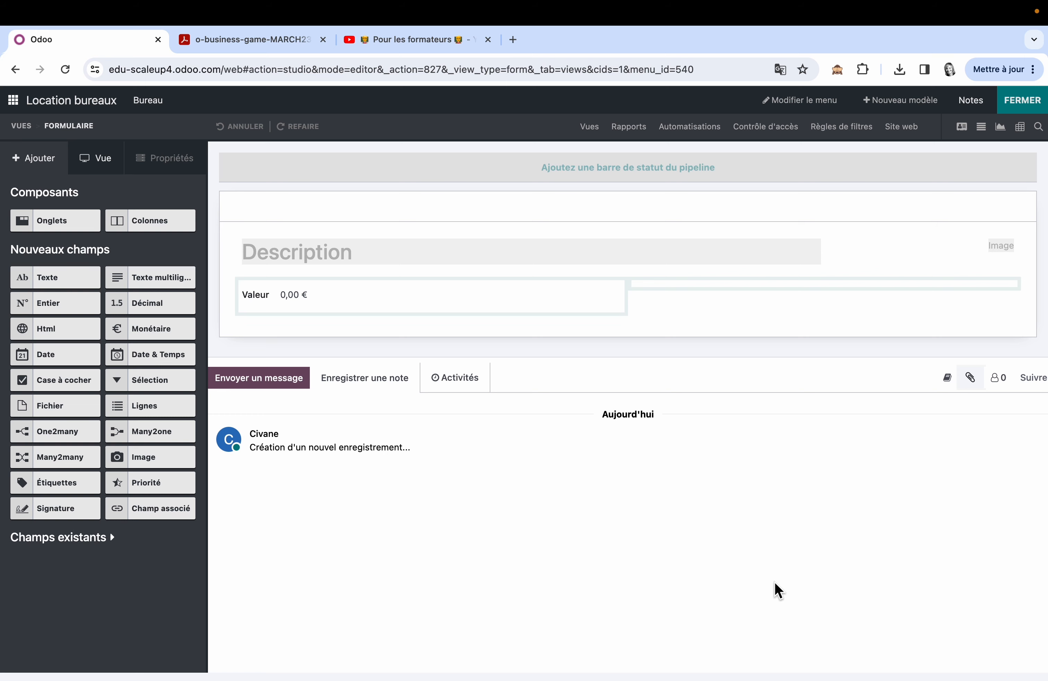
# Close Studio, view the new Location bureaux app from the home screen, and open its Bureau list in Studio
pyautogui.click(1032, 106)
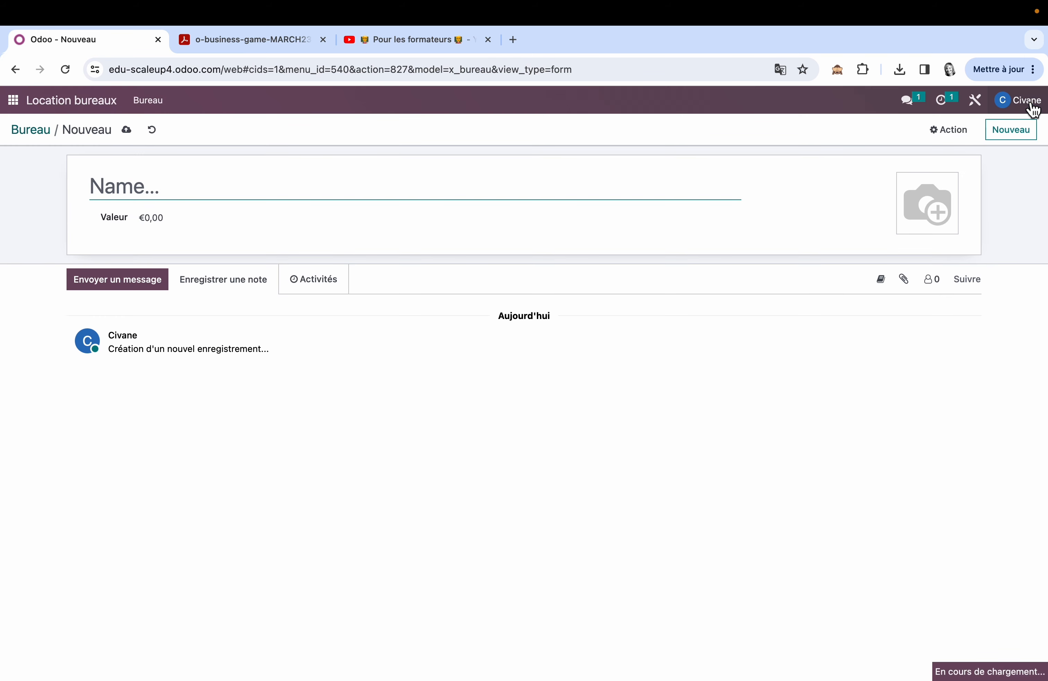
pyautogui.click(13, 102)
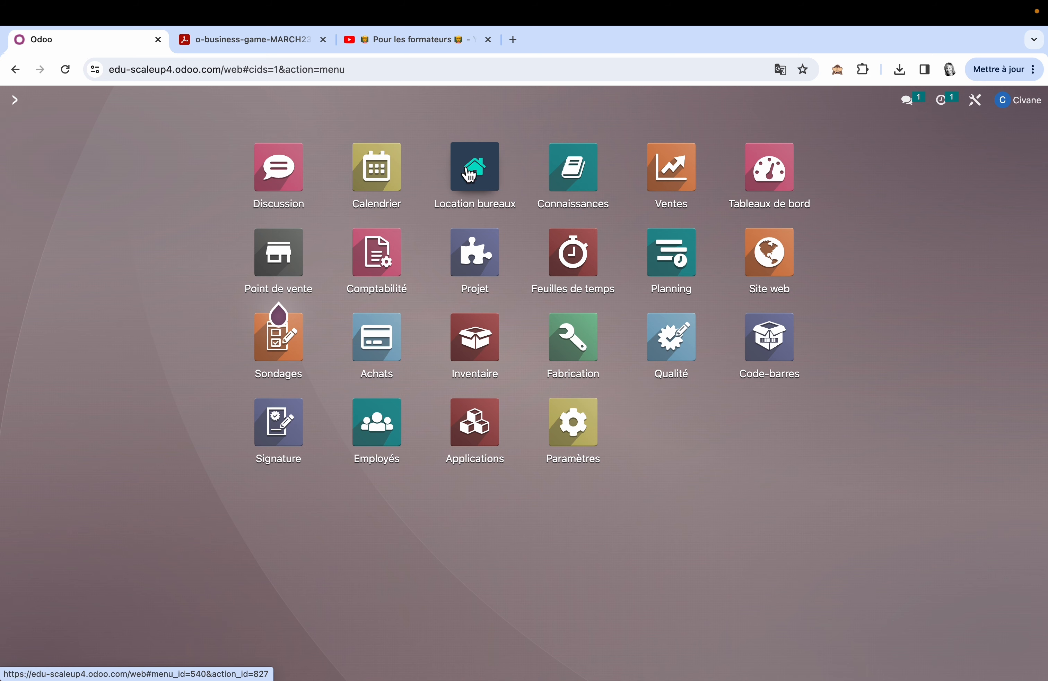
pyautogui.click(487, 173)
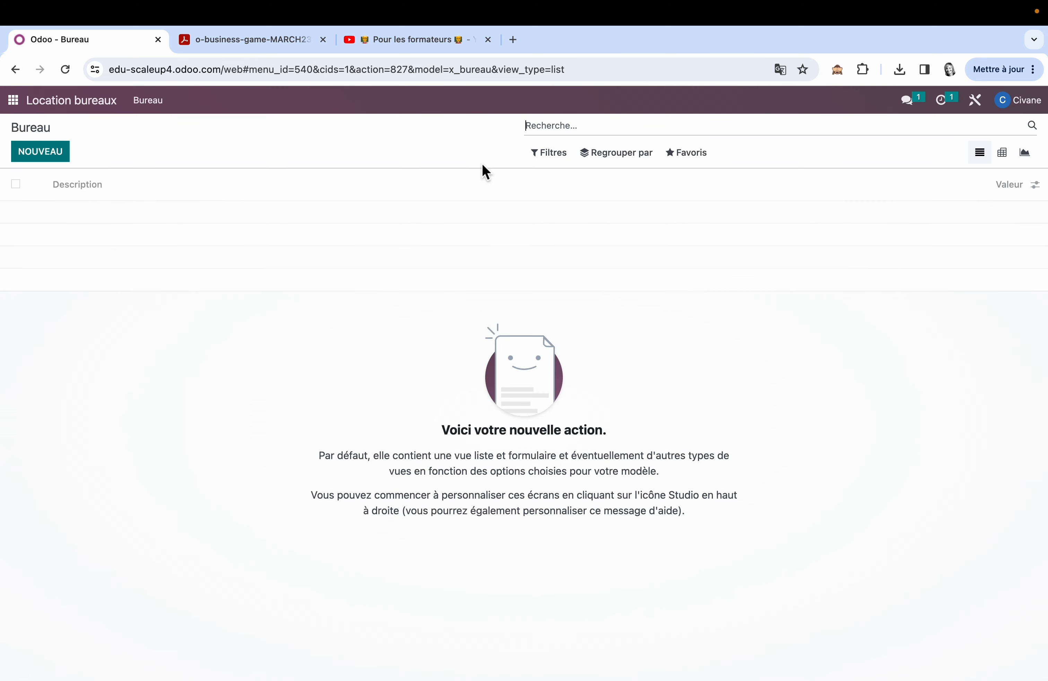
pyautogui.click(983, 109)
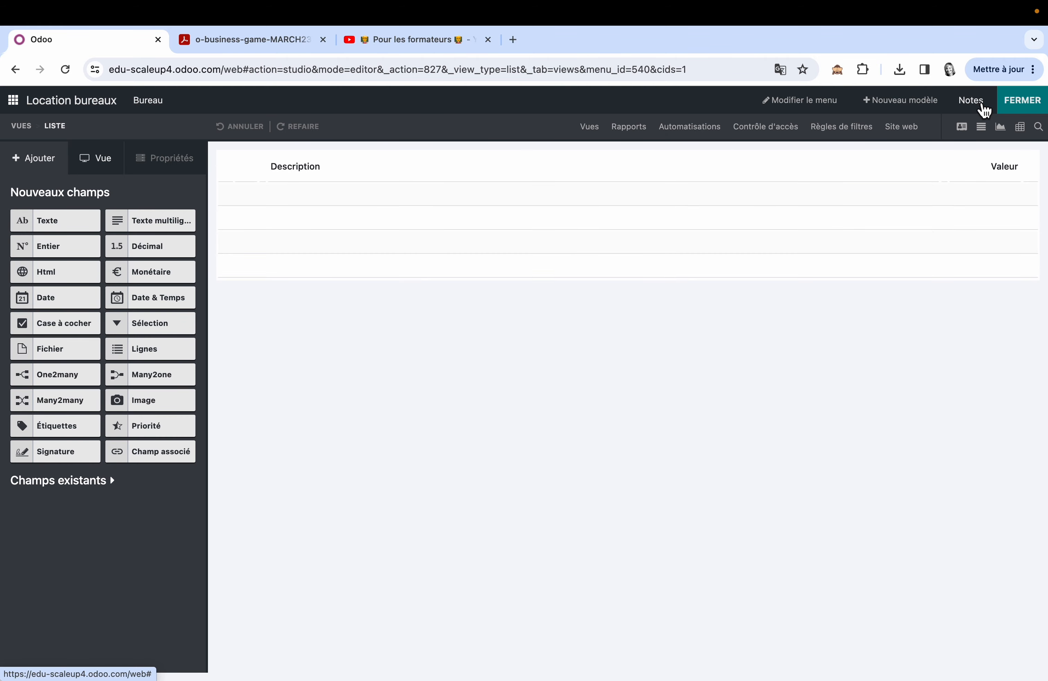
# Read the business game PDF from page 114 through to the office form requirements on page 117
pyautogui.click(305, 39)
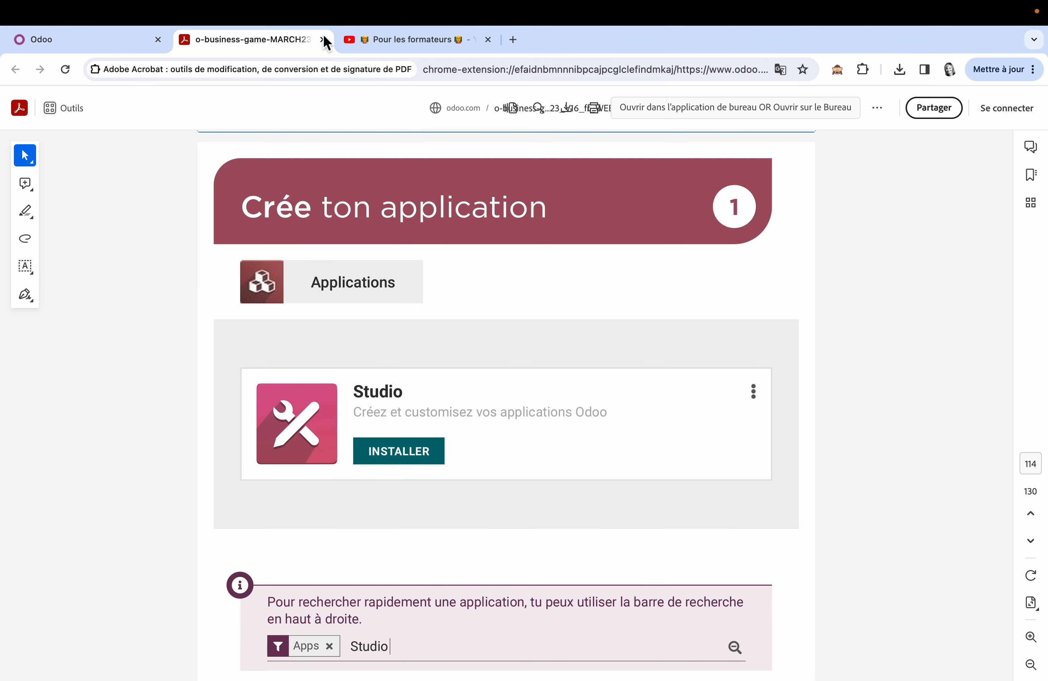
pyautogui.scroll(-5, 653, 428)
pyautogui.scroll(-8, 654, 435)
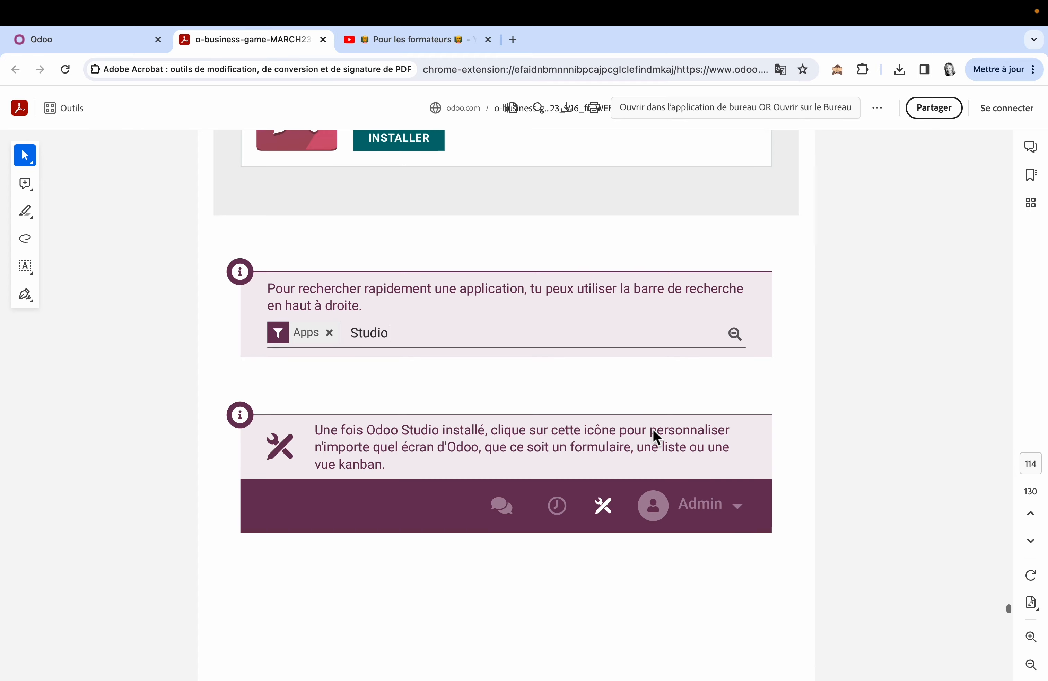
pyautogui.scroll(1, 633, 358)
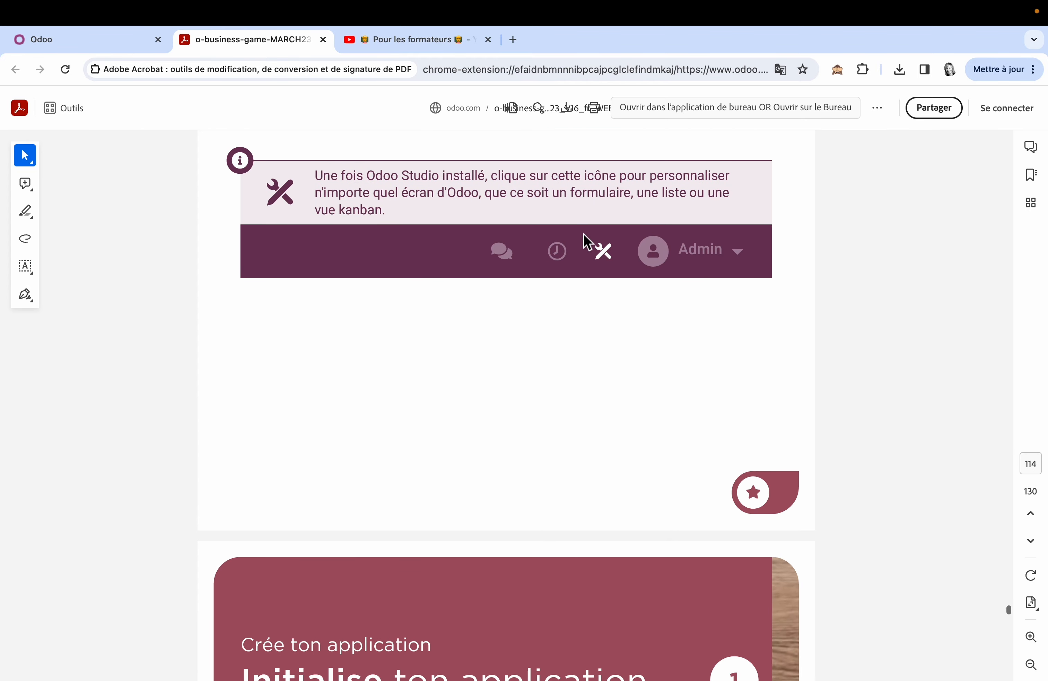
pyautogui.scroll(-7, 606, 358)
pyautogui.scroll(-10, 604, 350)
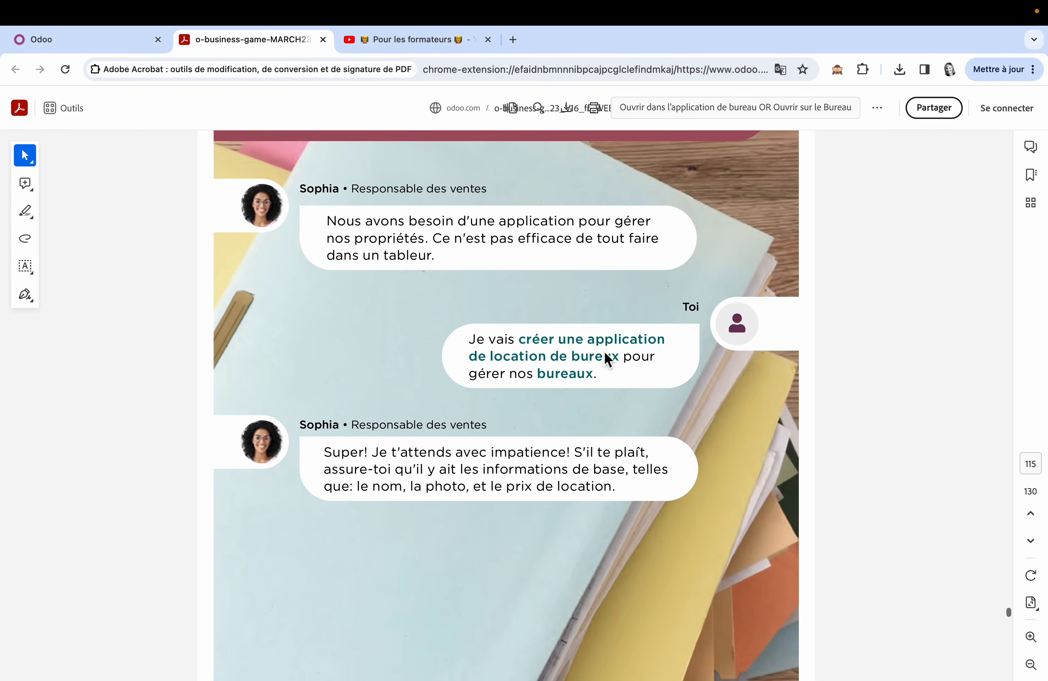
pyautogui.scroll(-12, 605, 350)
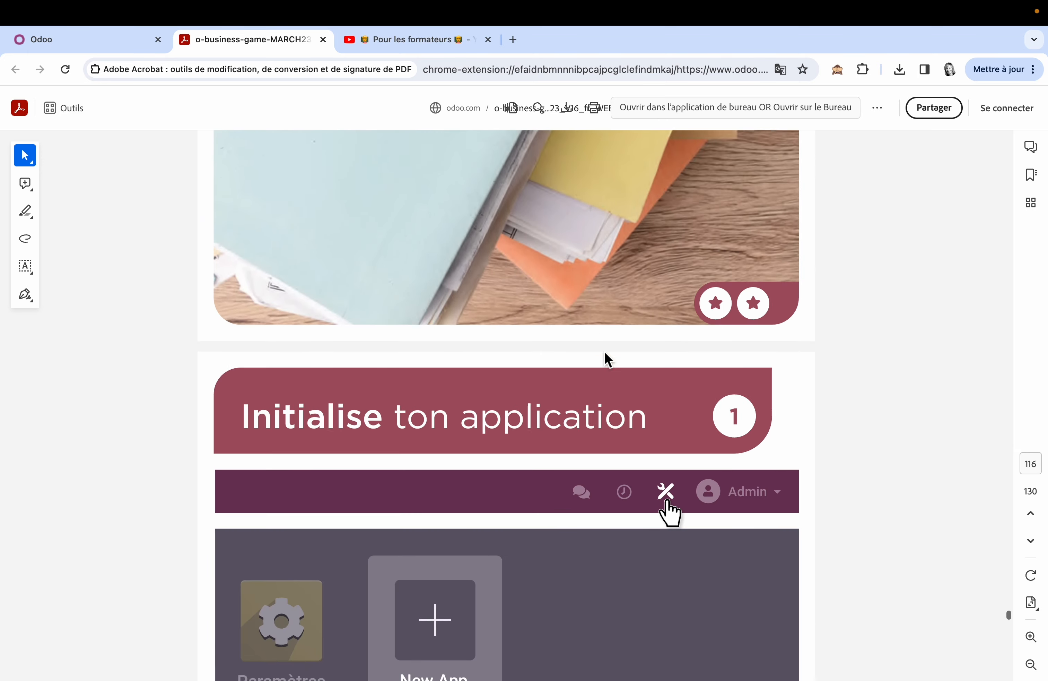
pyautogui.scroll(-6, 604, 351)
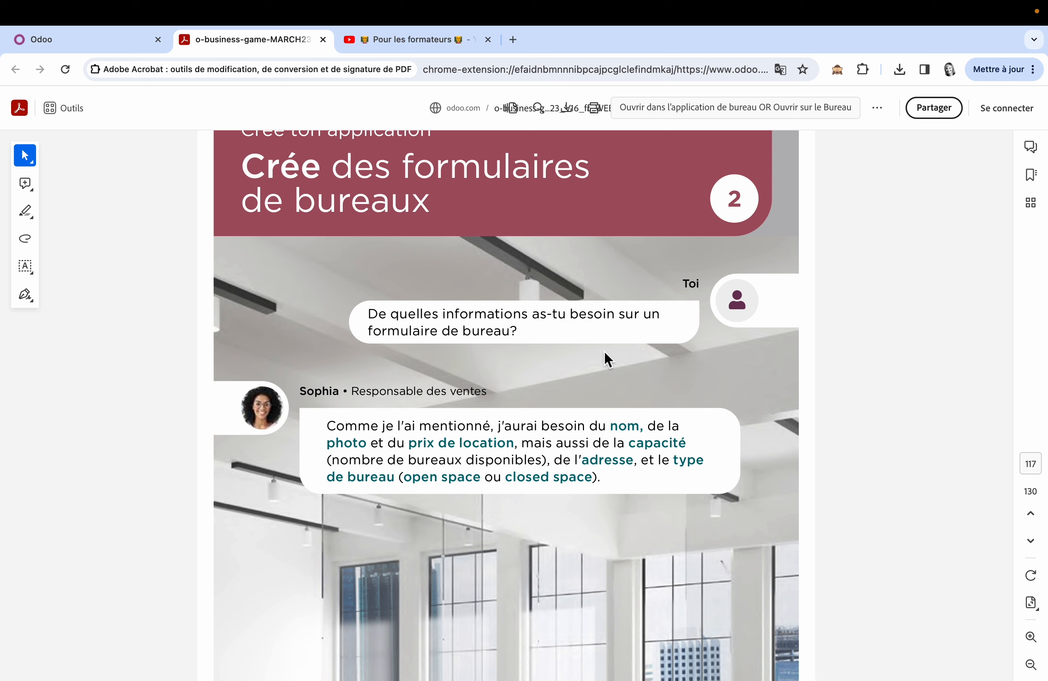
pyautogui.scroll(-3, 605, 351)
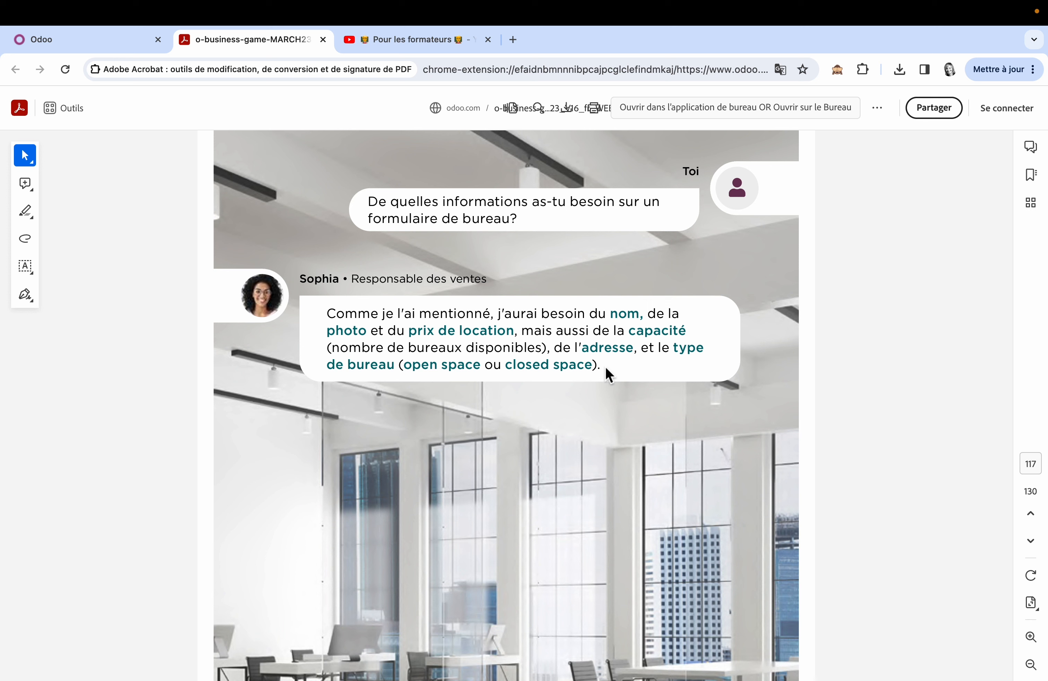
# Switch back to Odoo, start a new Bureau record and open its form in Studio
pyautogui.hotkey('ctrl', 'shift', 'Tab')
pyautogui.click(475, 169)
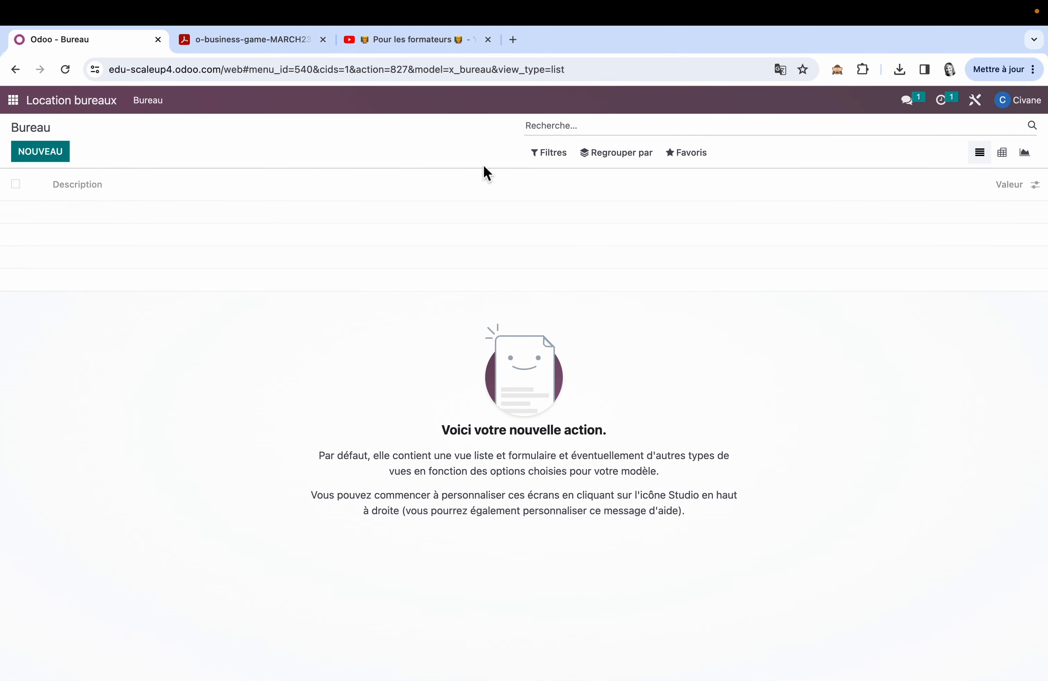
pyautogui.click(41, 152)
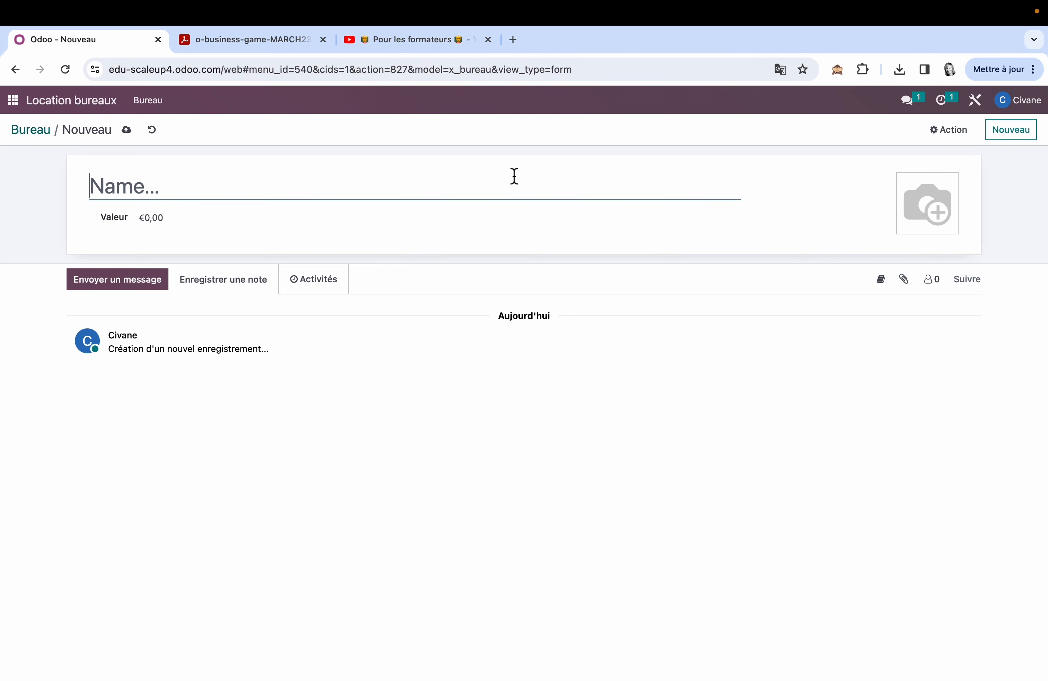
pyautogui.click(979, 102)
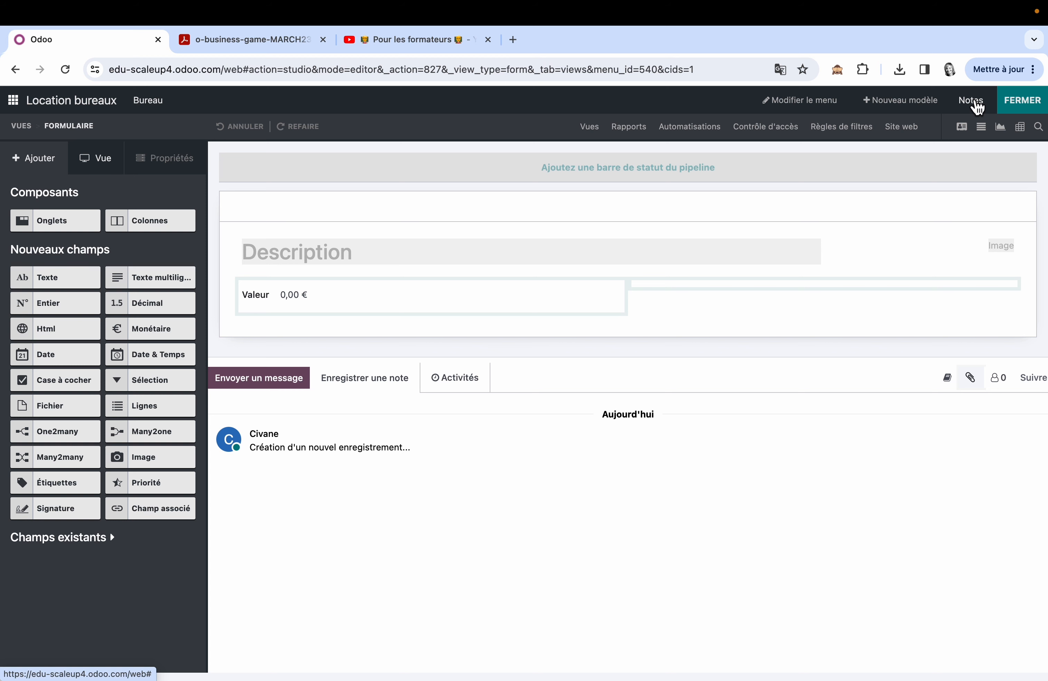
# Try to relabel the form's Description title field as "Nom"
pyautogui.click(340, 260)
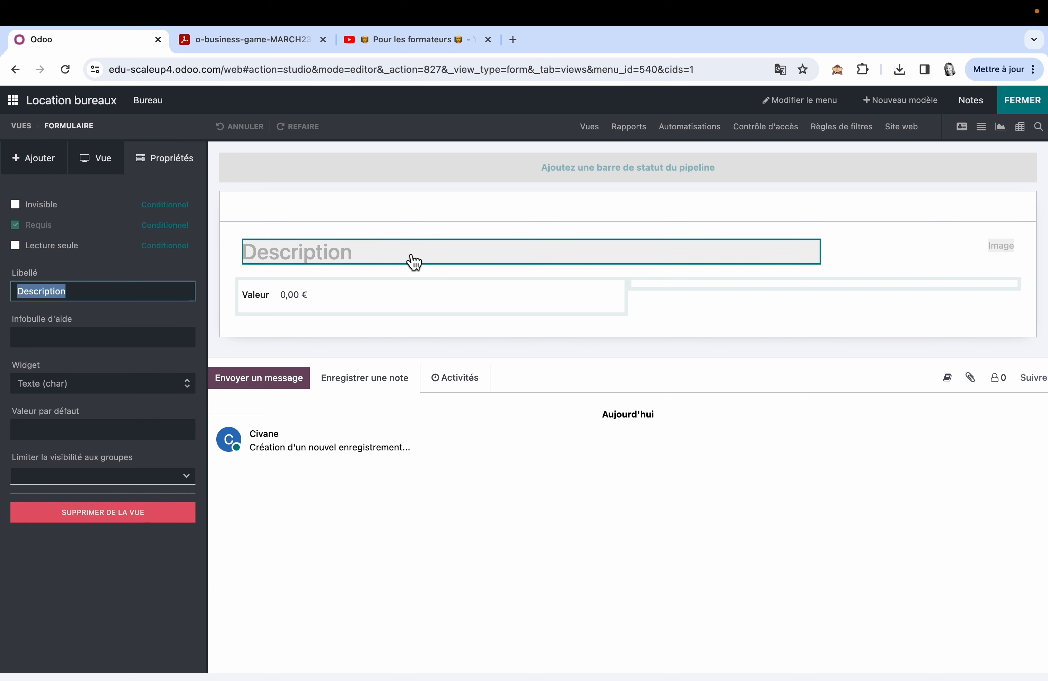
pyautogui.write('N')
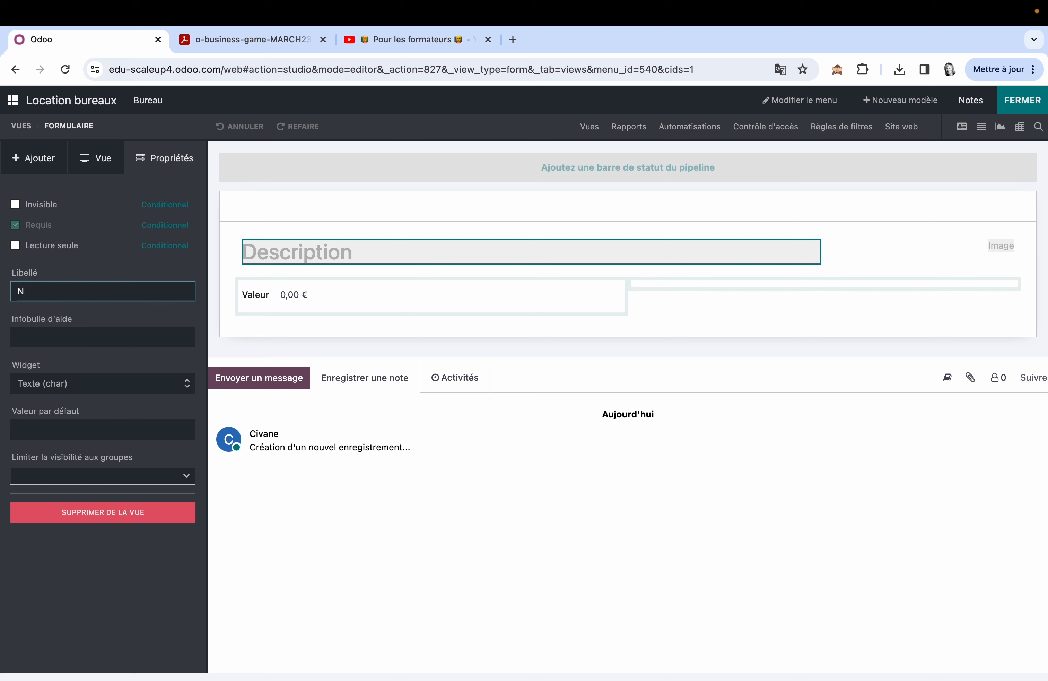
pyautogui.write('om')
# Relabel the form's monetary Valeur field as "Location"
pyautogui.click(262, 297)
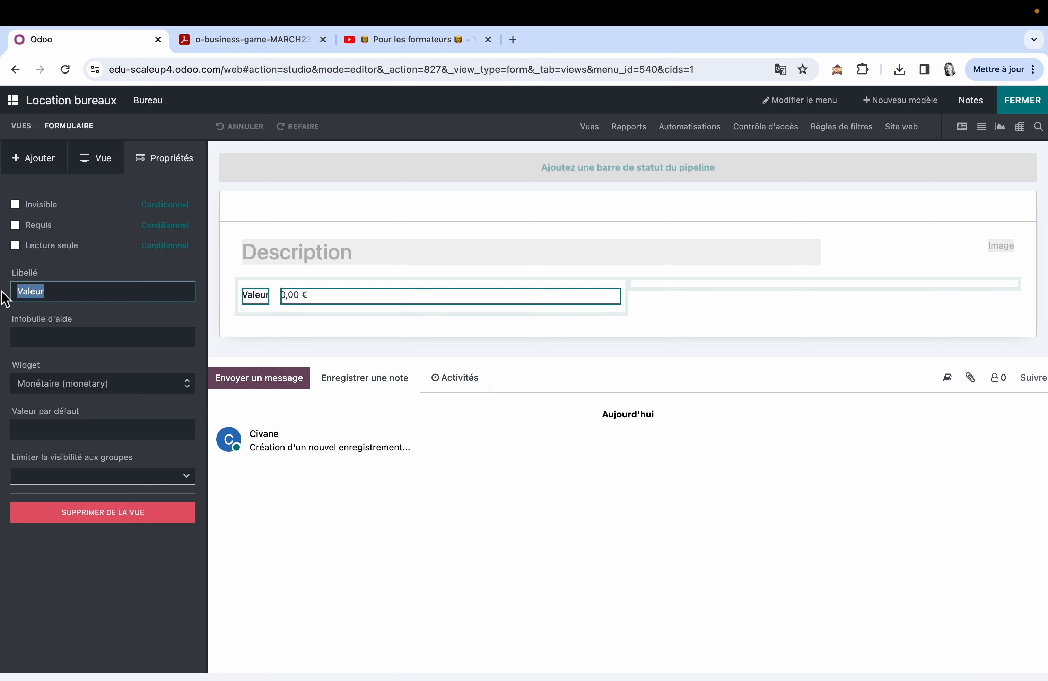
pyautogui.write('Location')
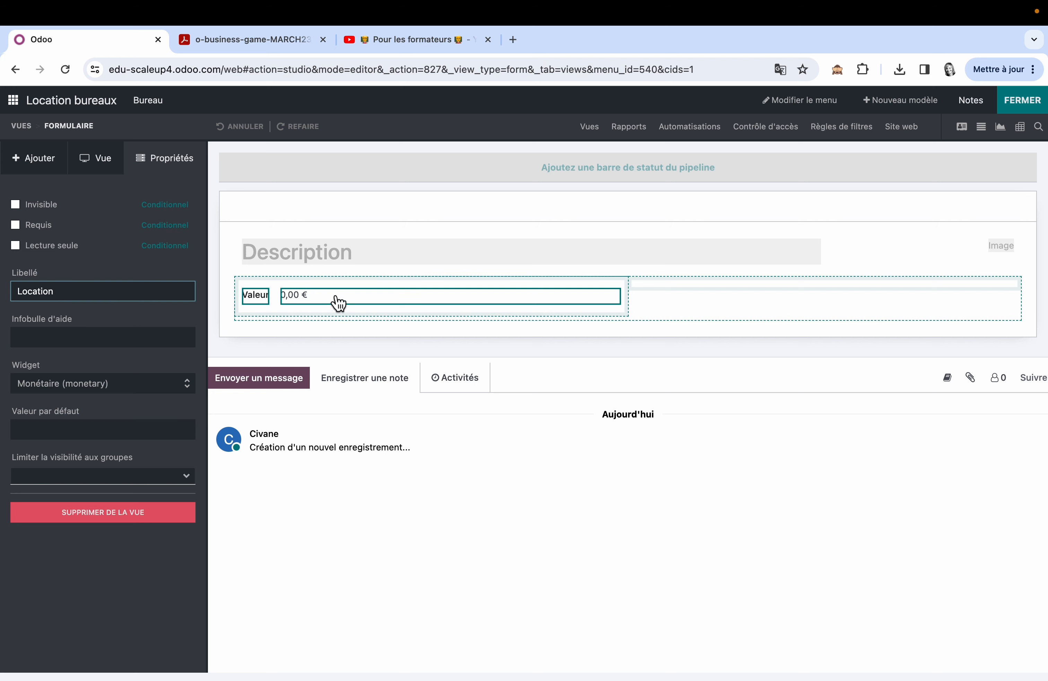
pyautogui.click(147, 313)
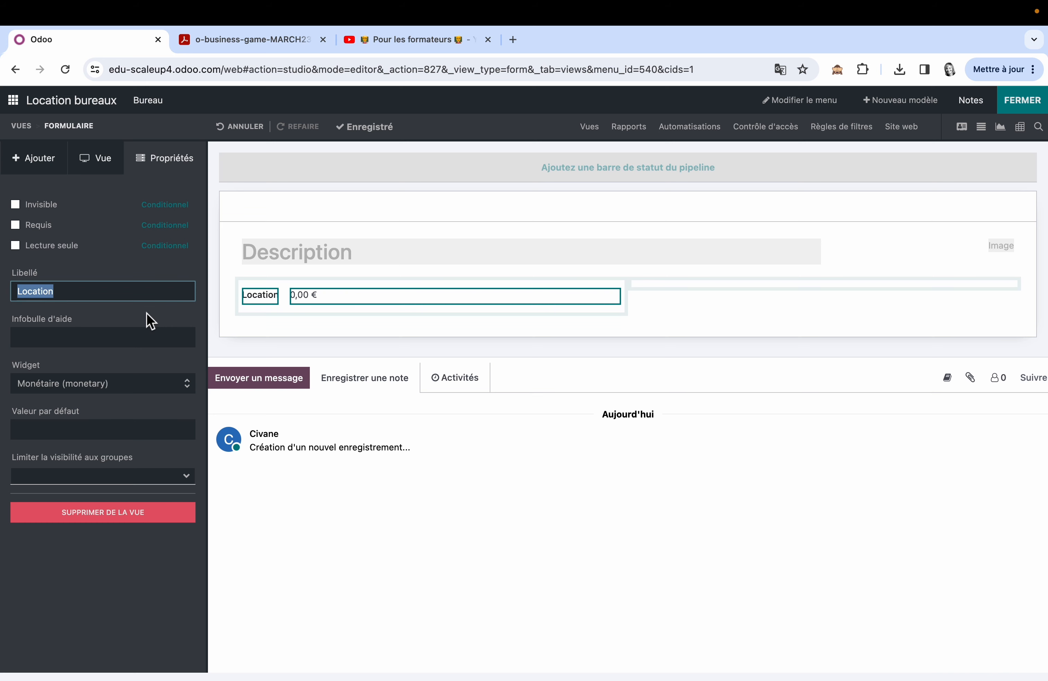
# Add a text field above Location on the form and label it "Adresse"
pyautogui.click(41, 165)
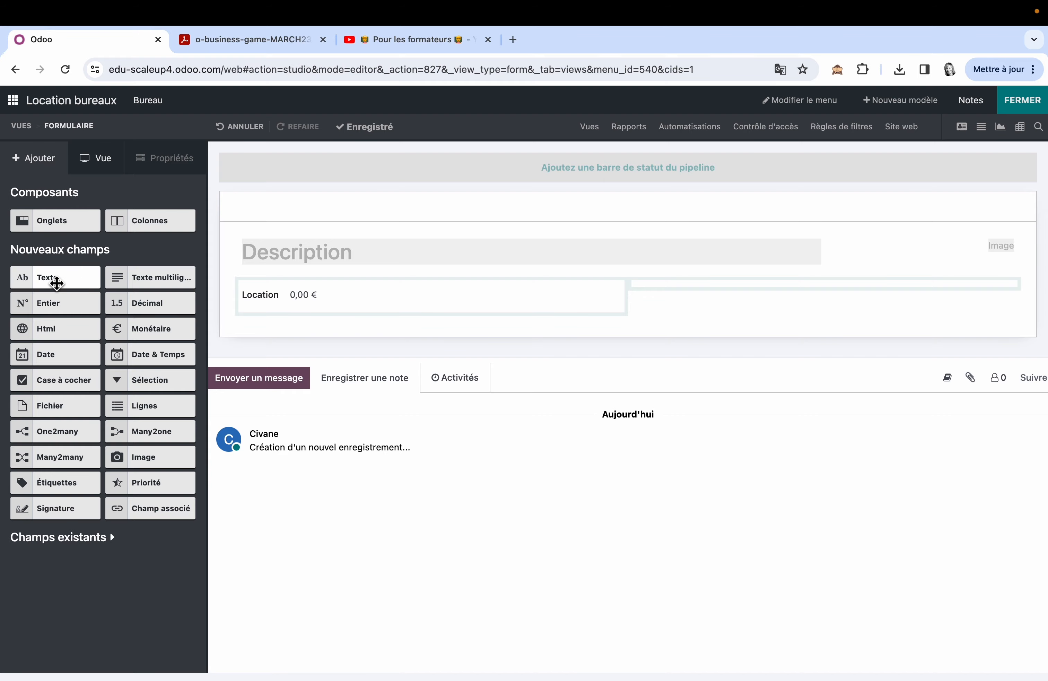
pyautogui.moveTo(52, 278); pyautogui.dragTo(287, 312)
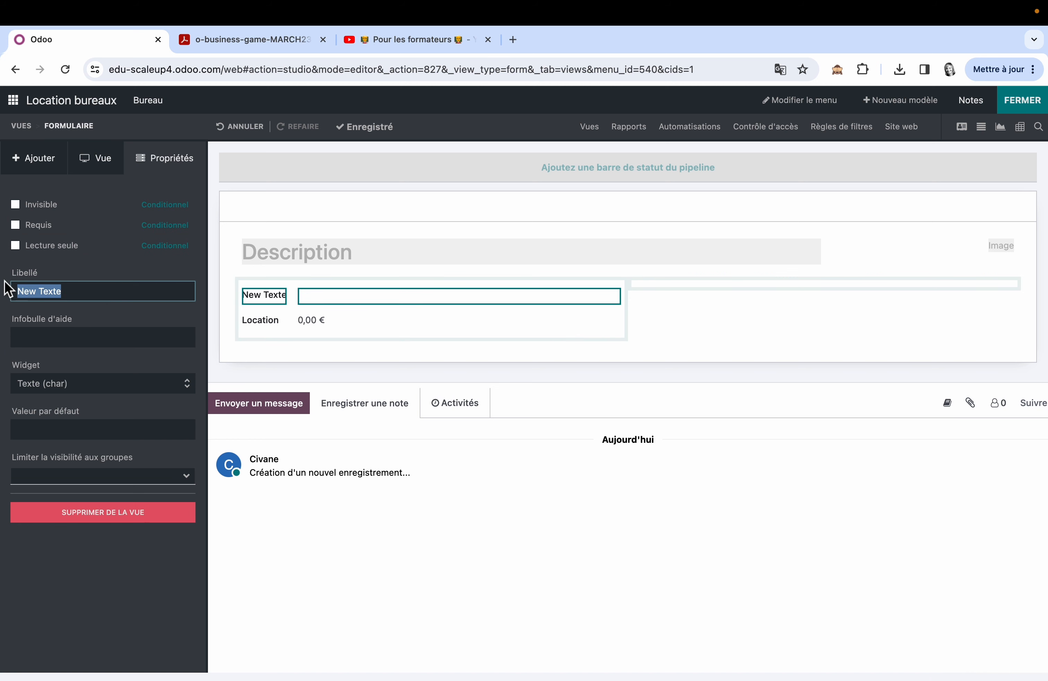
pyautogui.write('Adresse')
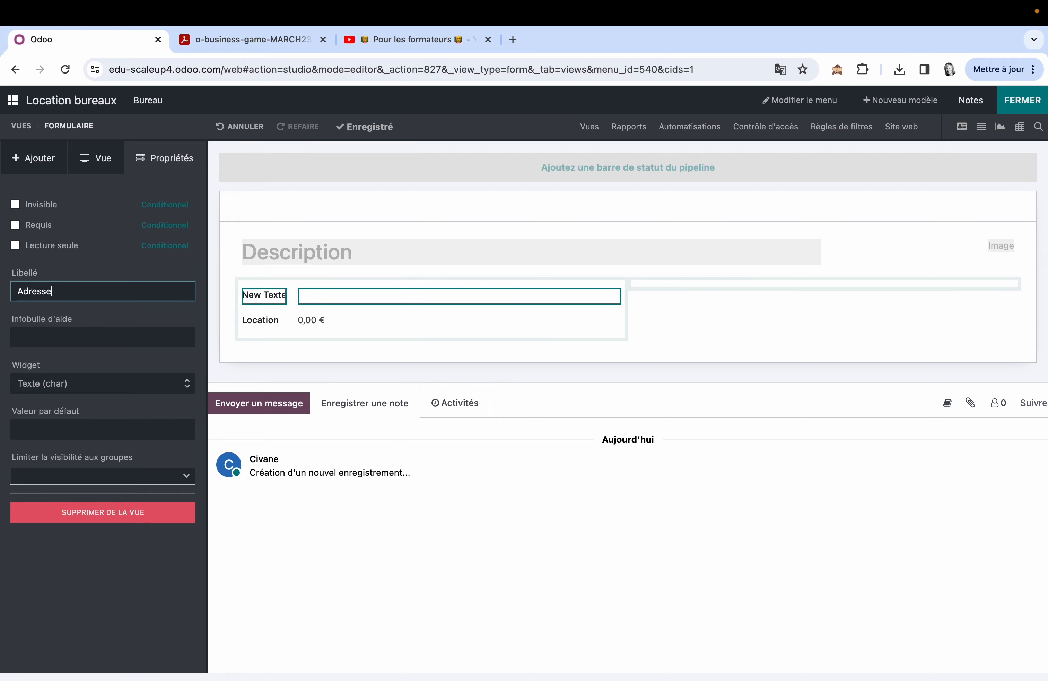
pyautogui.press('Return')
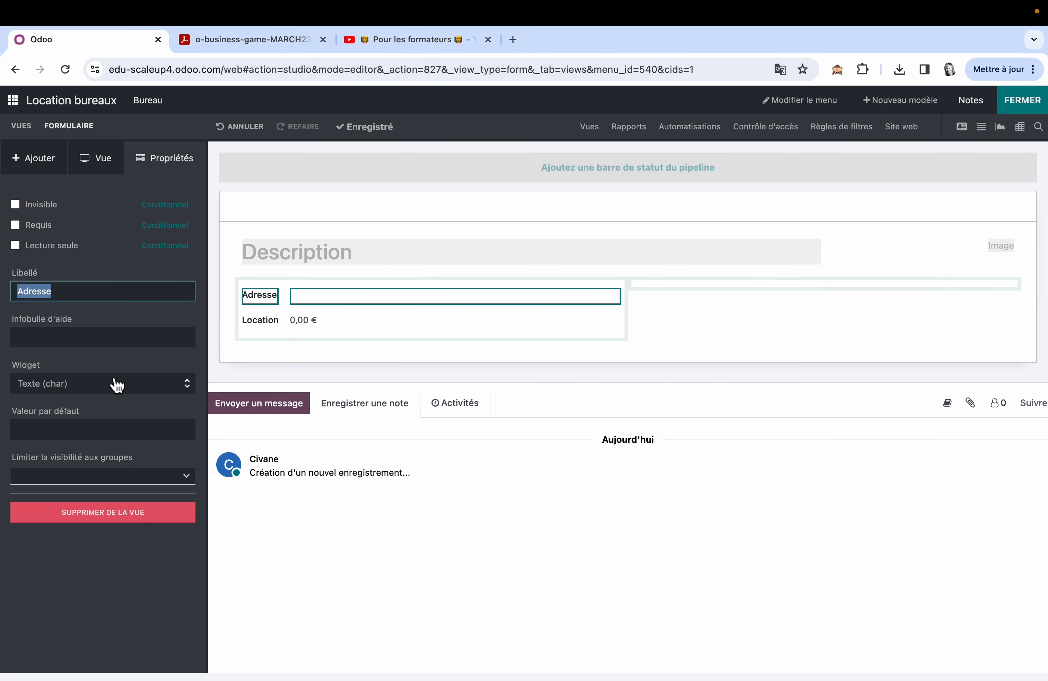
# Add an integer field below Location on the form and label it "Capacité"
pyautogui.click(39, 162)
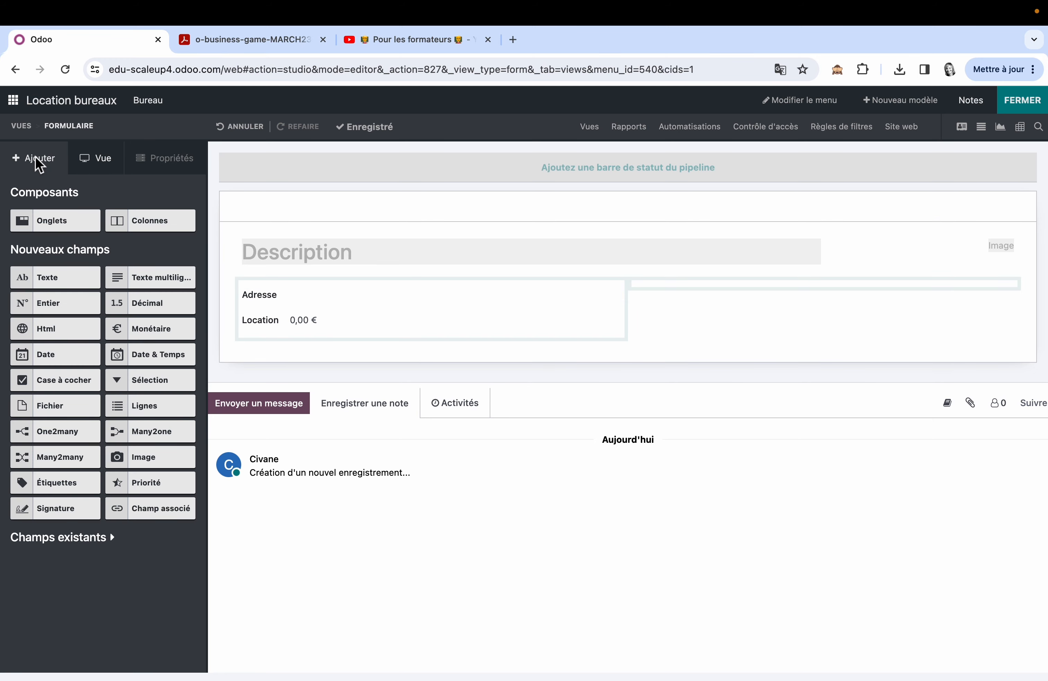
pyautogui.moveTo(56, 304); pyautogui.dragTo(288, 365)
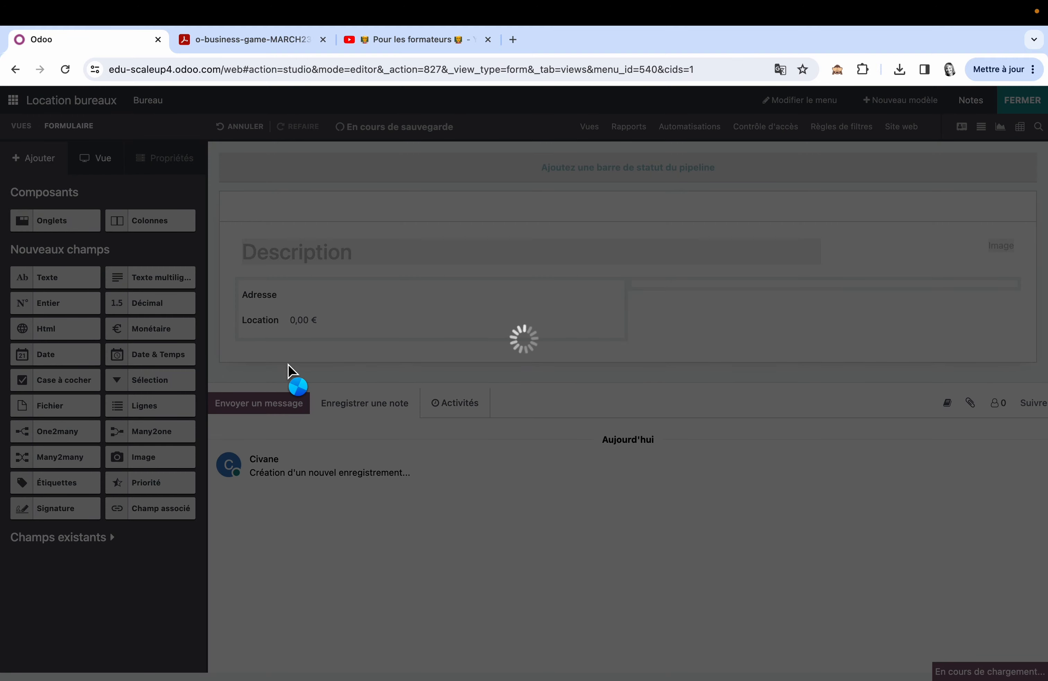
pyautogui.write('Capacité')
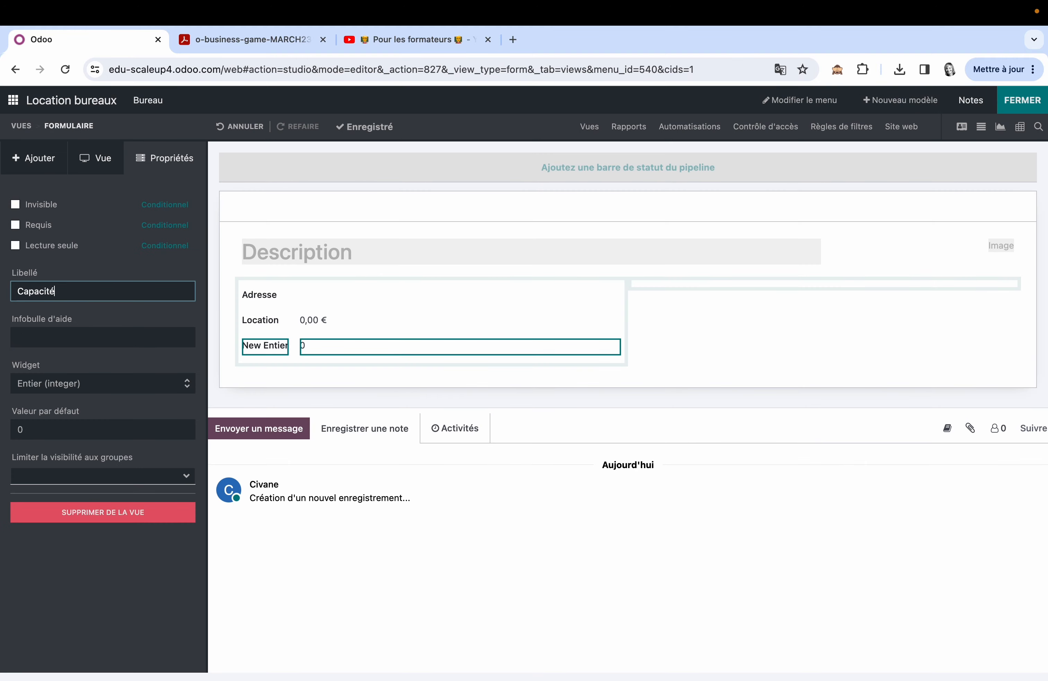
pyautogui.press('Return')
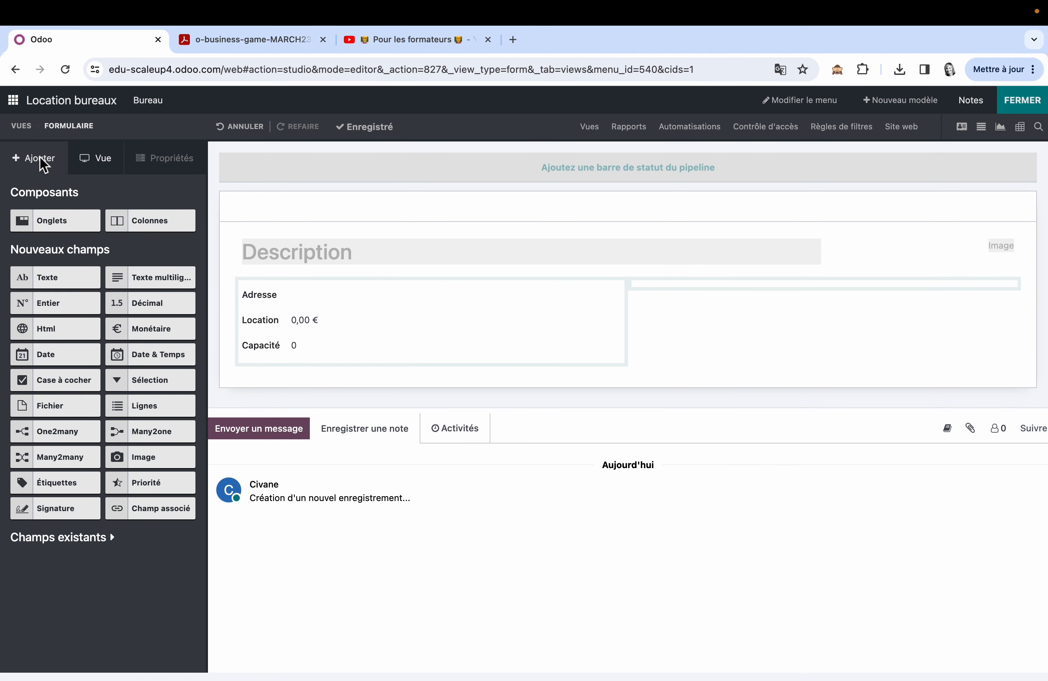
# Add a selection field below Capacité on the form with the possible values "Open Space" and "Closed Space"
pyautogui.moveTo(154, 385); pyautogui.dragTo(311, 383)
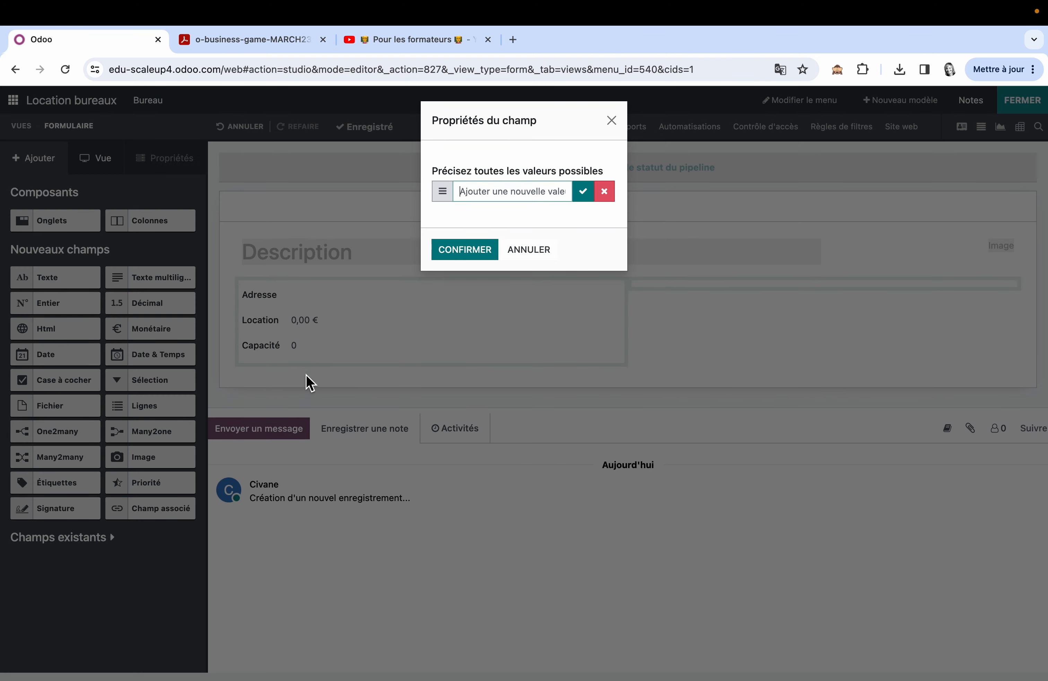
pyautogui.write('Open Space')
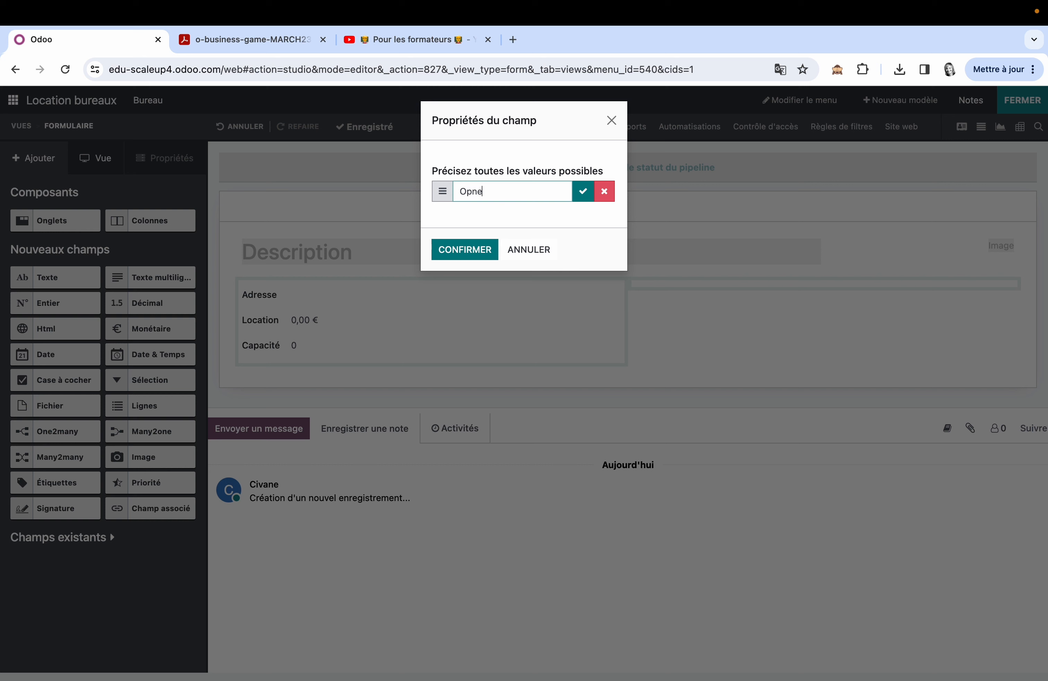
pyautogui.click(592, 199)
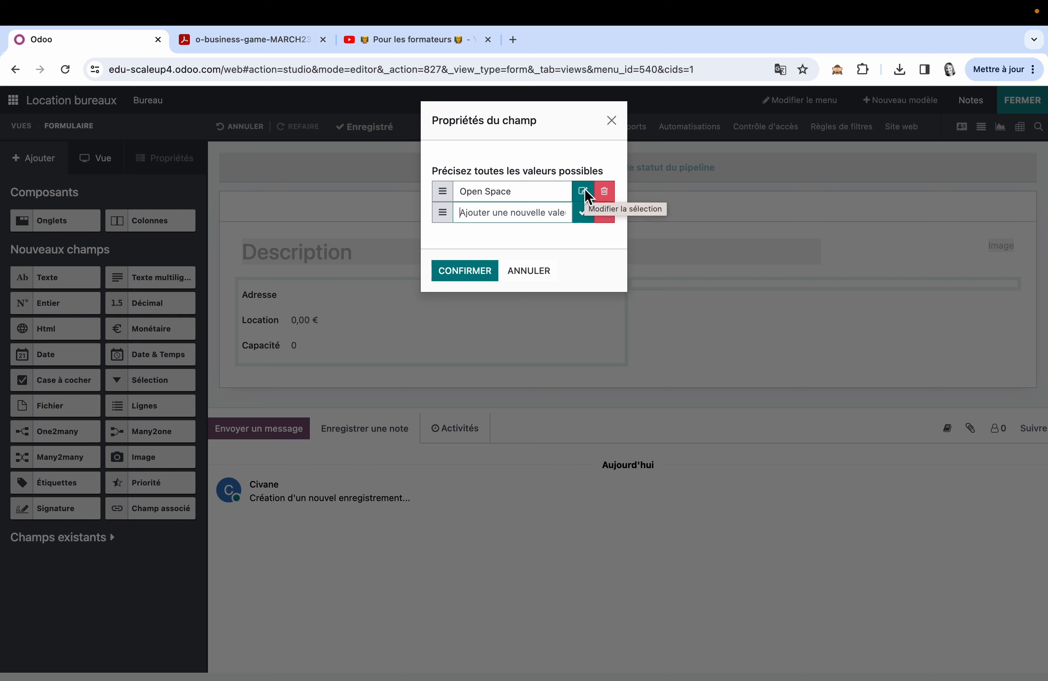
pyautogui.click(521, 215)
pyautogui.write('Closed')
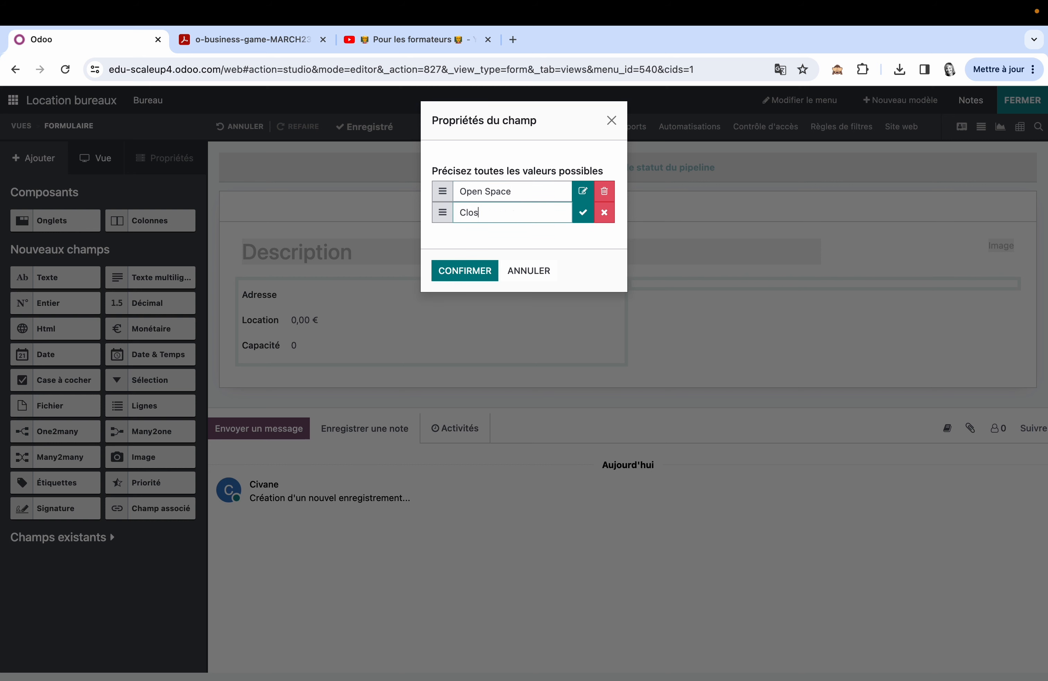
pyautogui.write(' Space')
pyautogui.click(480, 271)
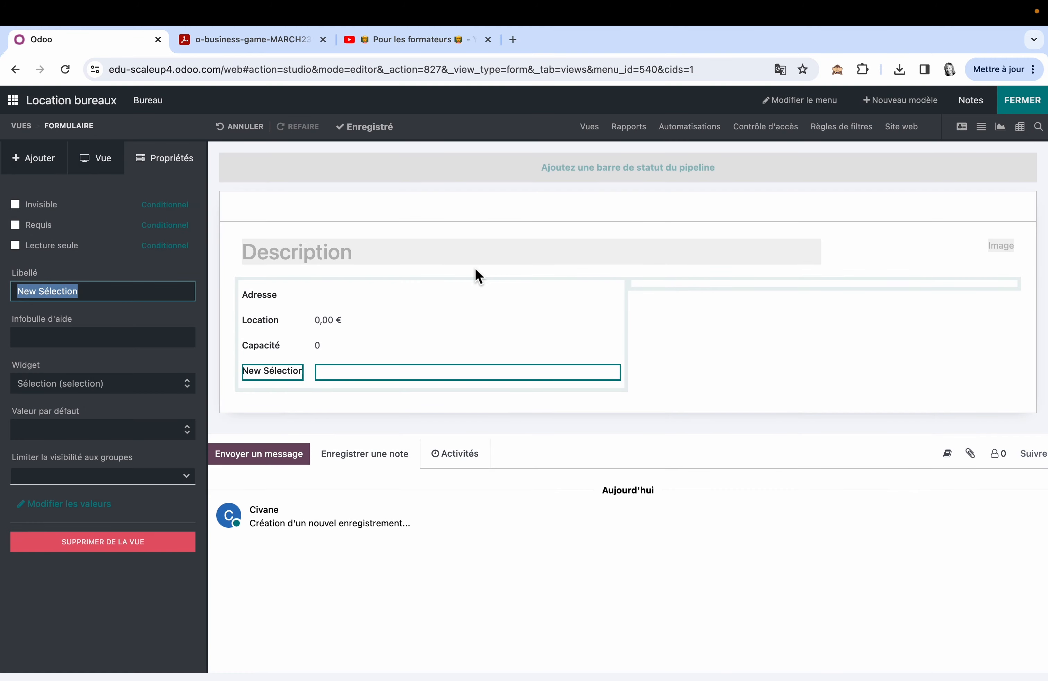
# Label the new selection field "Type"
pyautogui.write('Tupe')
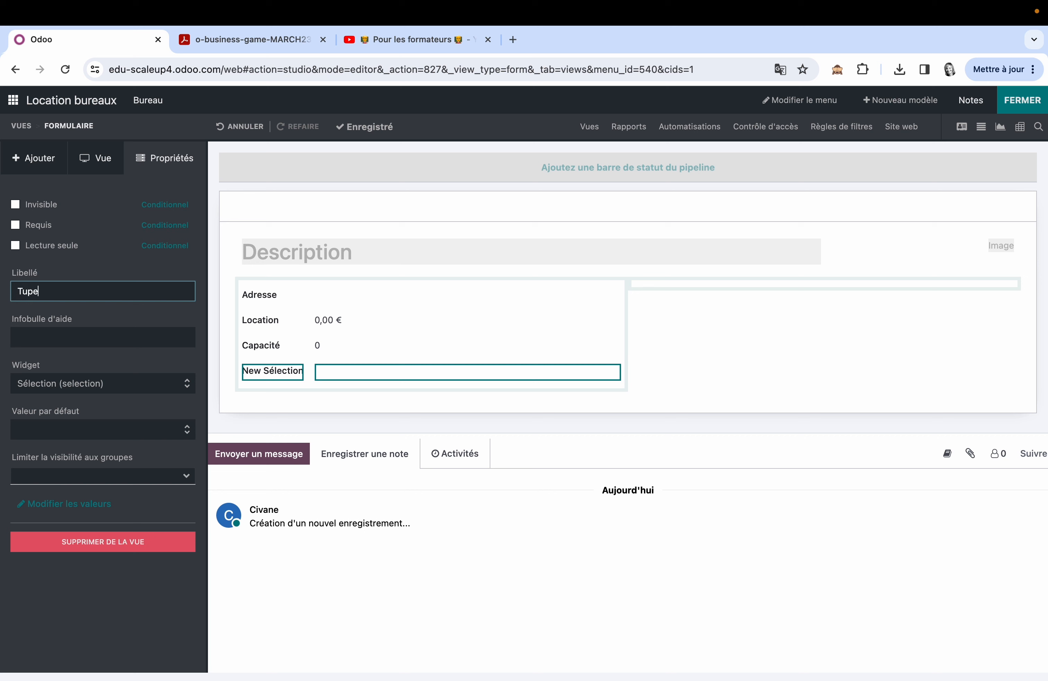
pyautogui.press('BackSpace')
pyautogui.press('BackSpace')
pyautogui.press('BackSpace')
pyautogui.write('ype de')
pyautogui.press('BackSpace')
pyautogui.press('BackSpace')
pyautogui.press('Return')
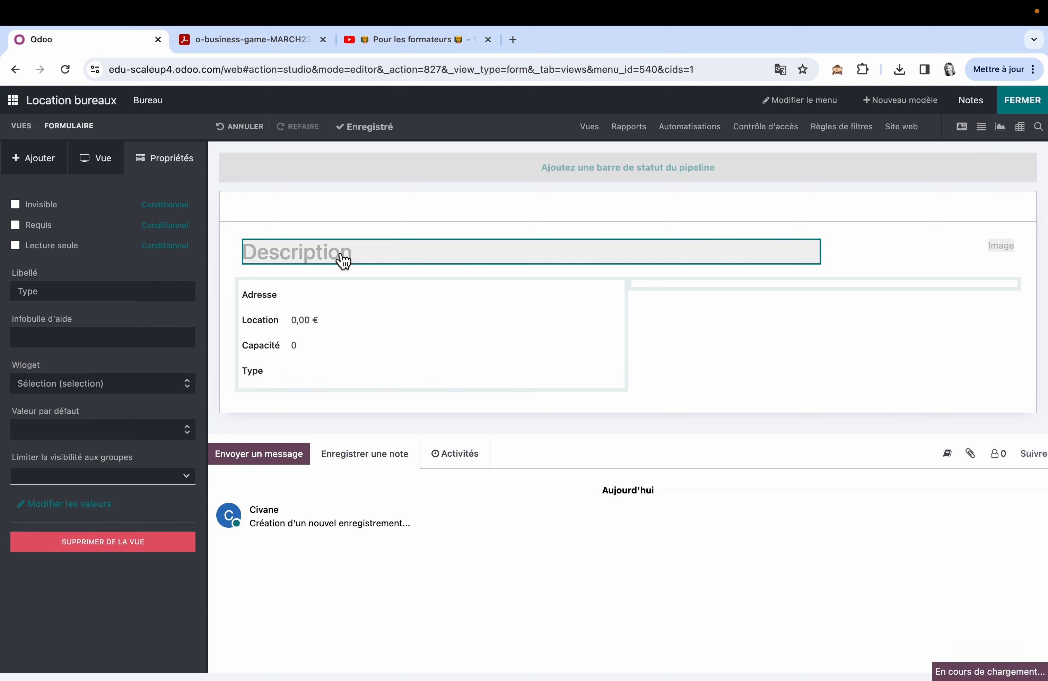
# Relabel the form's Description title field as "Nom"
pyautogui.click(344, 259)
pyautogui.write('Nom')
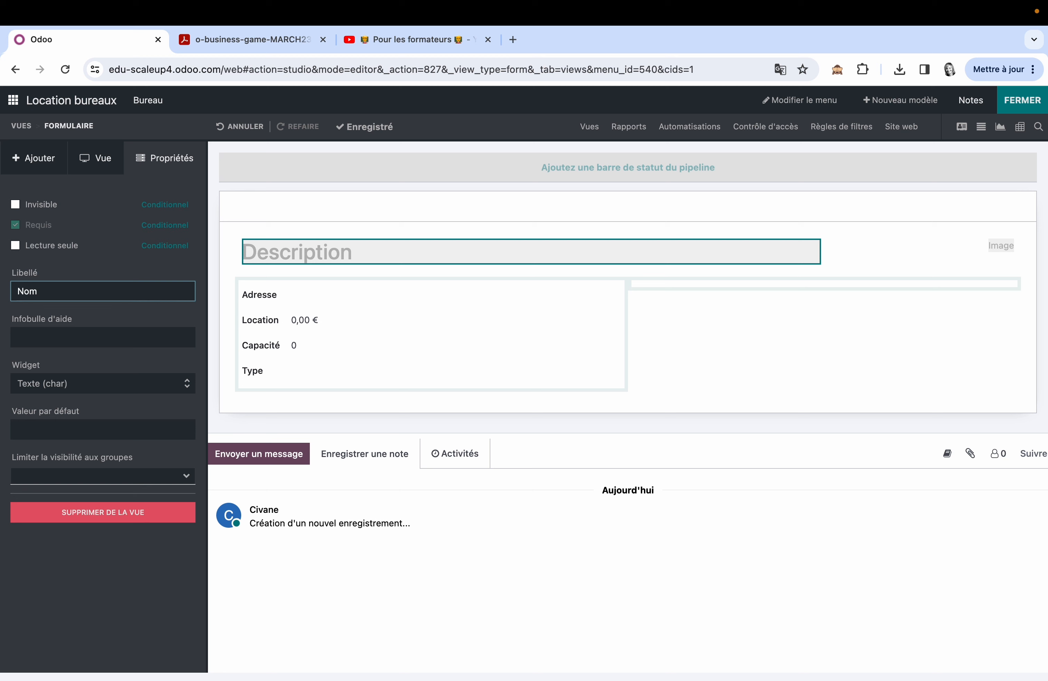
pyautogui.press('Return')
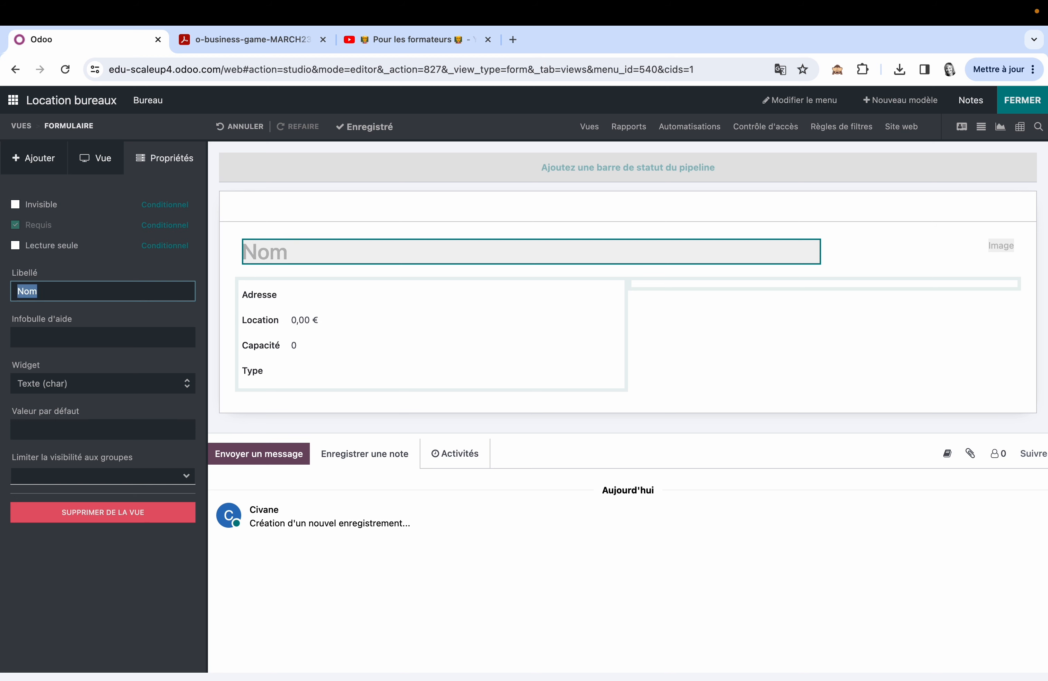
# Leave Studio and check the Type field's options on the new Bureau form
pyautogui.click(1018, 108)
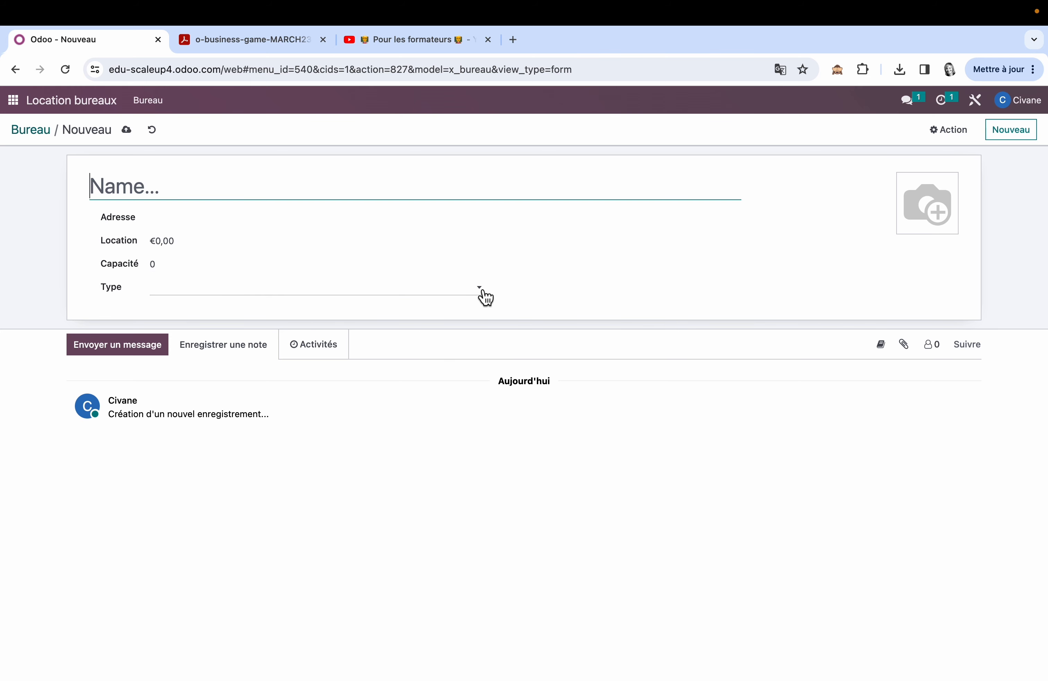
pyautogui.click(480, 290)
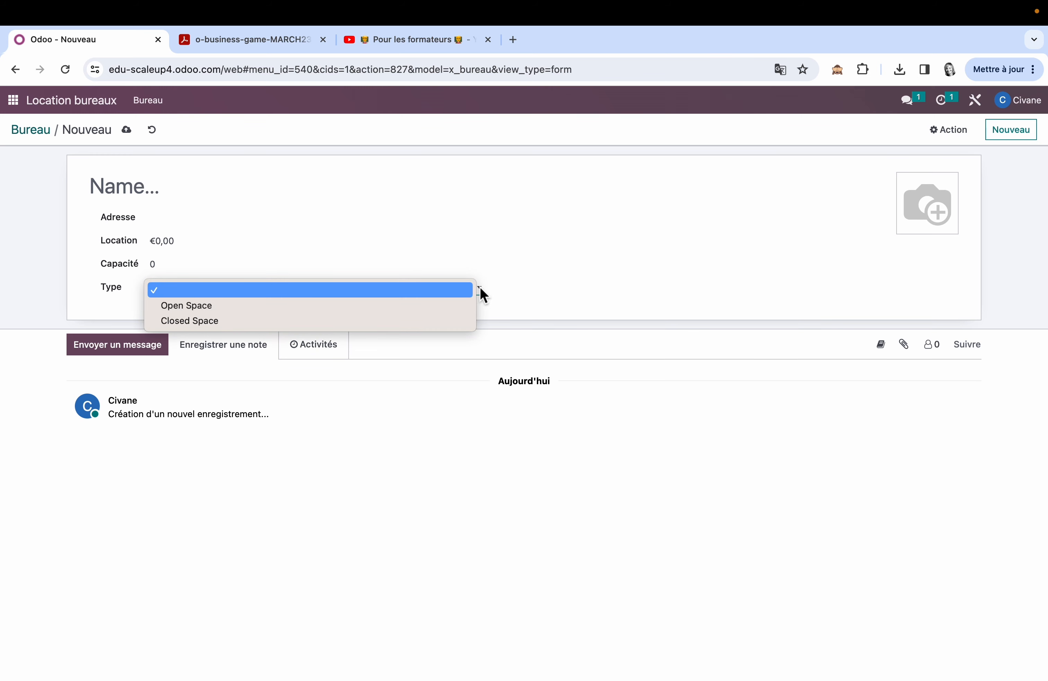
pyautogui.click(840, 232)
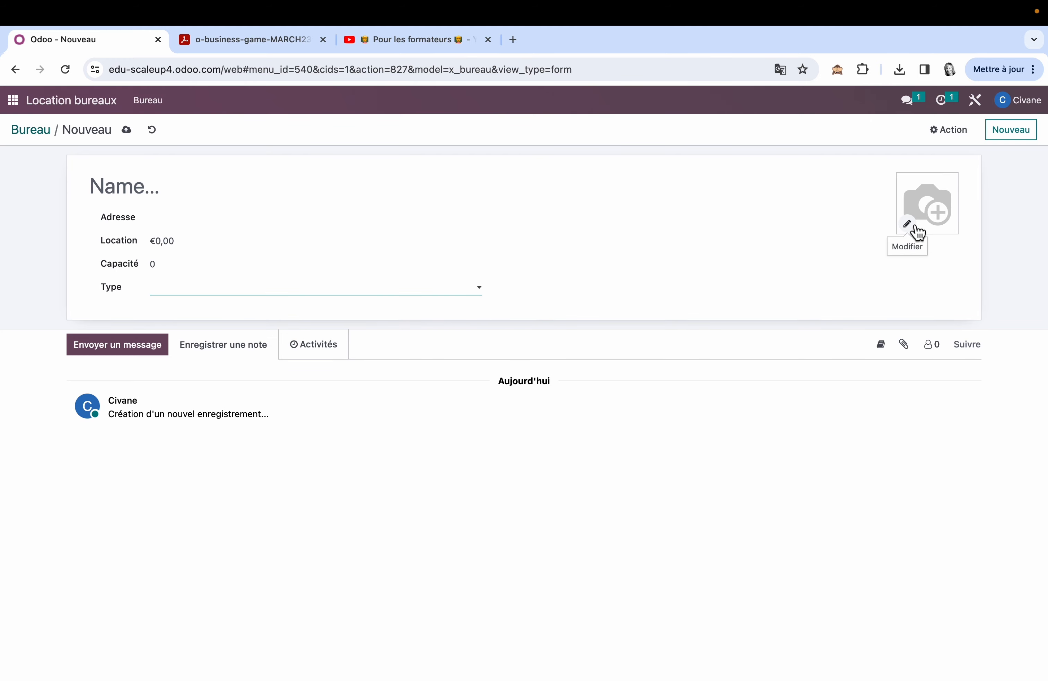
# Switch to the business game PDF and read the section on managing the rental status
pyautogui.click(284, 41)
pyautogui.scroll(-10, 398, 332)
pyautogui.scroll(-10, 426, 420)
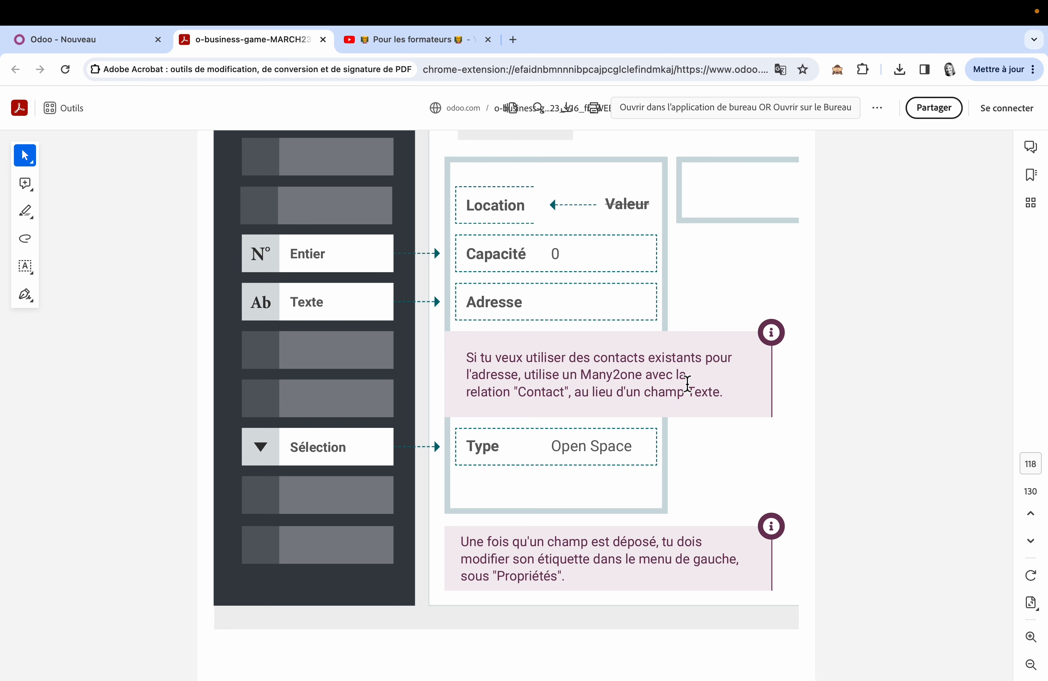
pyautogui.scroll(-15, 688, 384)
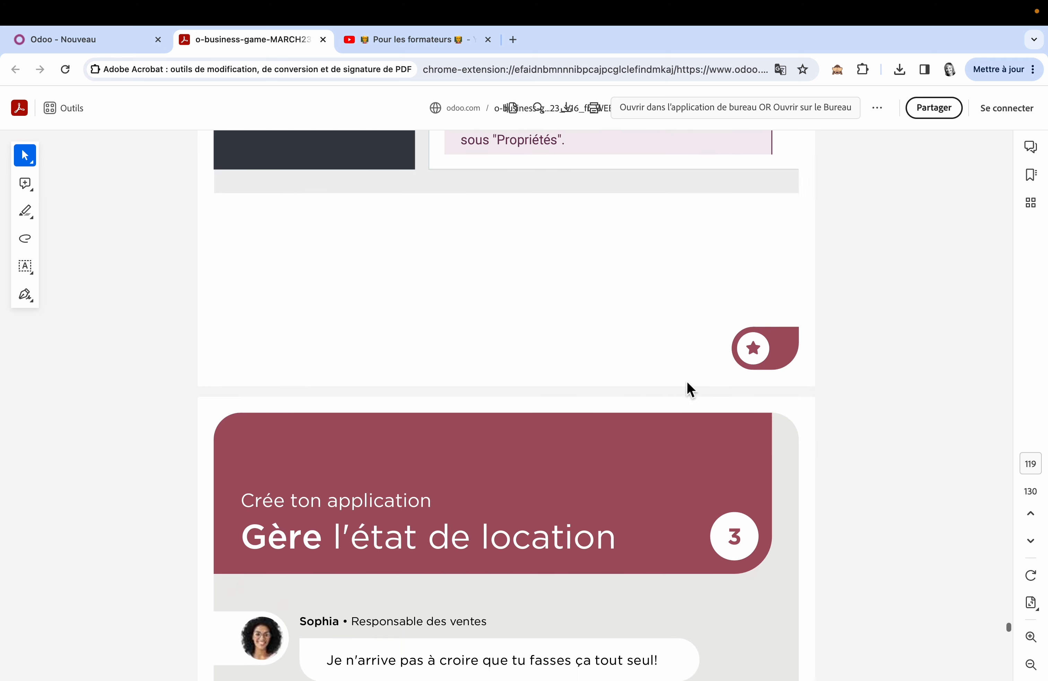
pyautogui.scroll(-5, 687, 382)
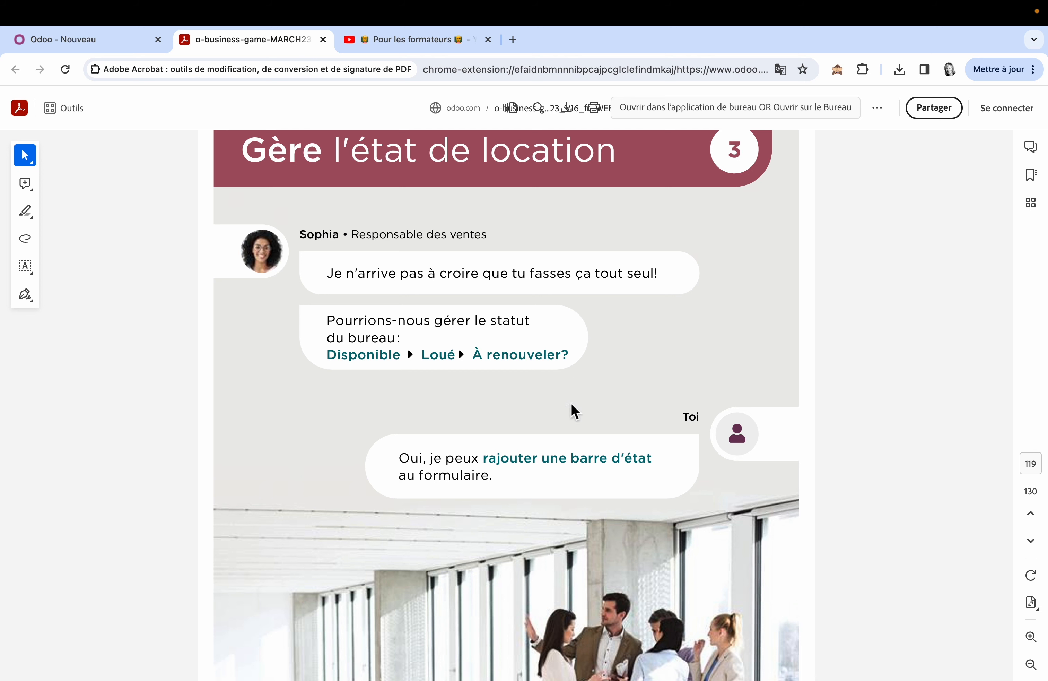
pyautogui.scroll(-2, 574, 434)
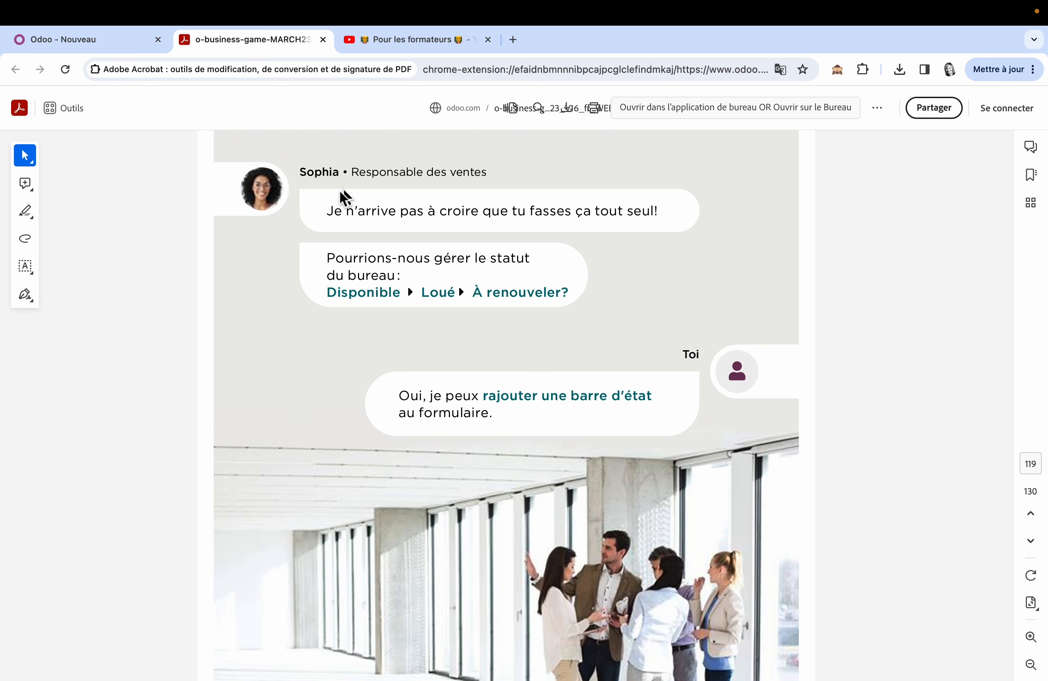
# Return to Odoo Studio, add a pipeline status bar to the Bureau form and rename its first status "Disponible"
pyautogui.click(108, 46)
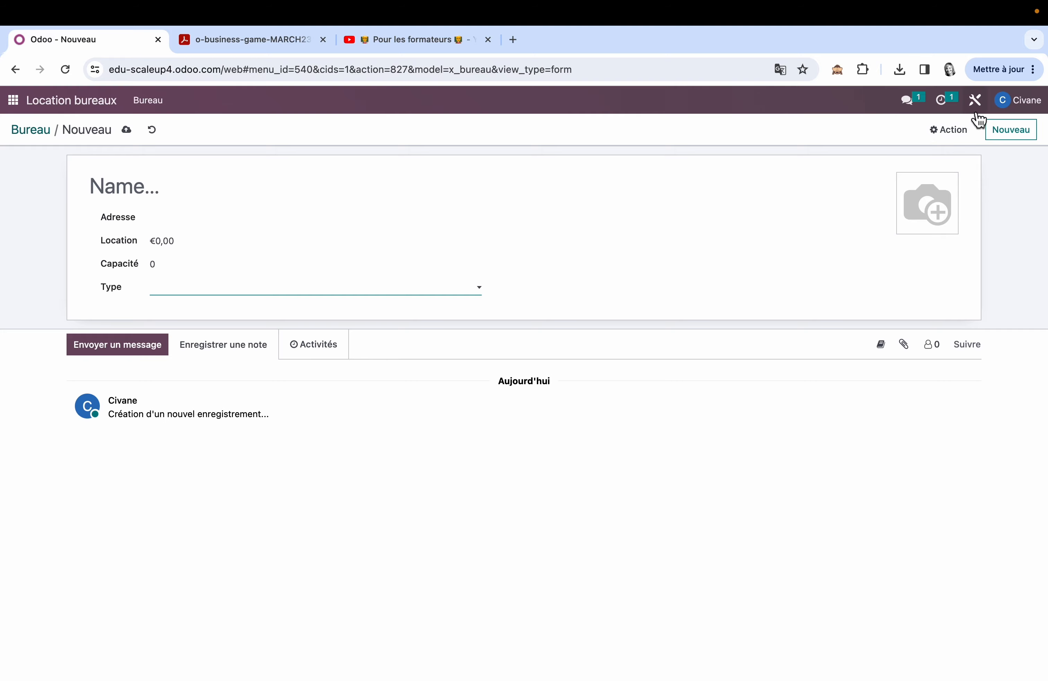
pyautogui.click(975, 100)
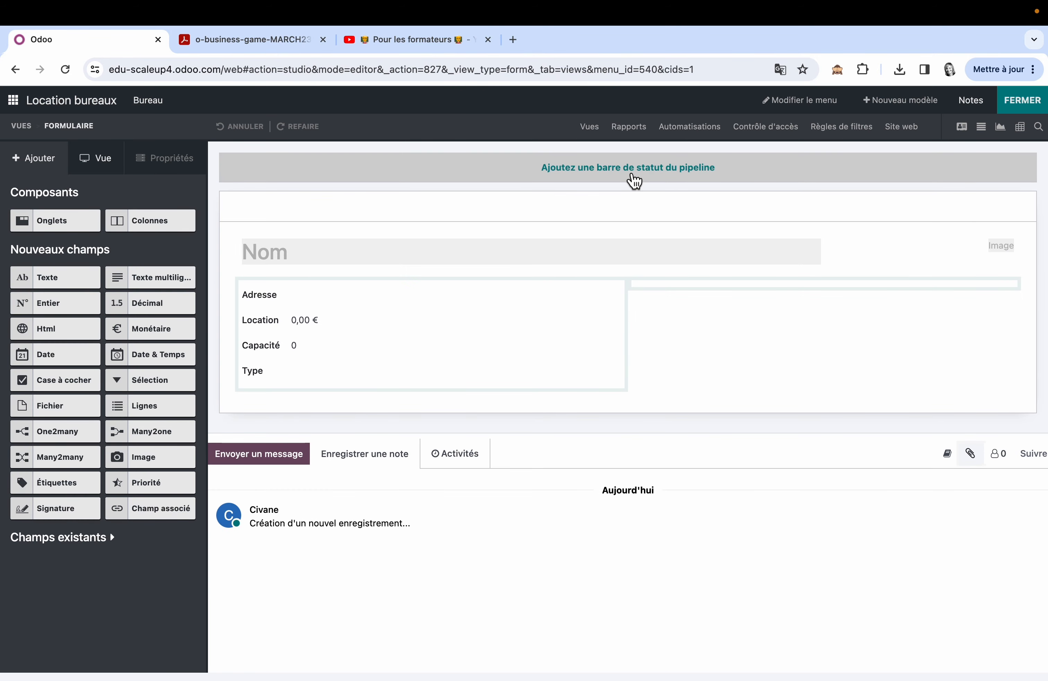
pyautogui.click(633, 173)
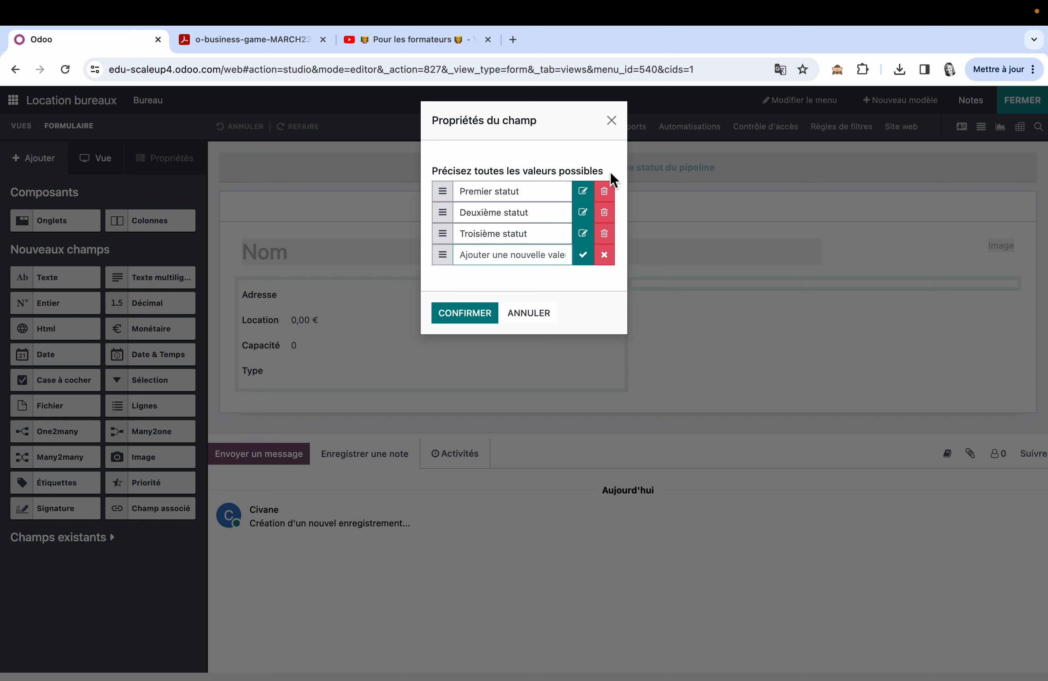
pyautogui.click(584, 195)
pyautogui.press('BackSpace')
pyautogui.press('BackSpace')
pyautogui.press('BackSpace')
pyautogui.press('BackSpace')
pyautogui.press('BackSpace')
pyautogui.press('BackSpace')
pyautogui.press('BackSpace')
pyautogui.press('BackSpace')
pyautogui.press('BackSpace')
pyautogui.press('BackSpace')
pyautogui.press('BackSpace')
pyautogui.press('BackSpace')
pyautogui.press('BackSpace')
pyautogui.press('BackSpace')
pyautogui.write('Disponible')
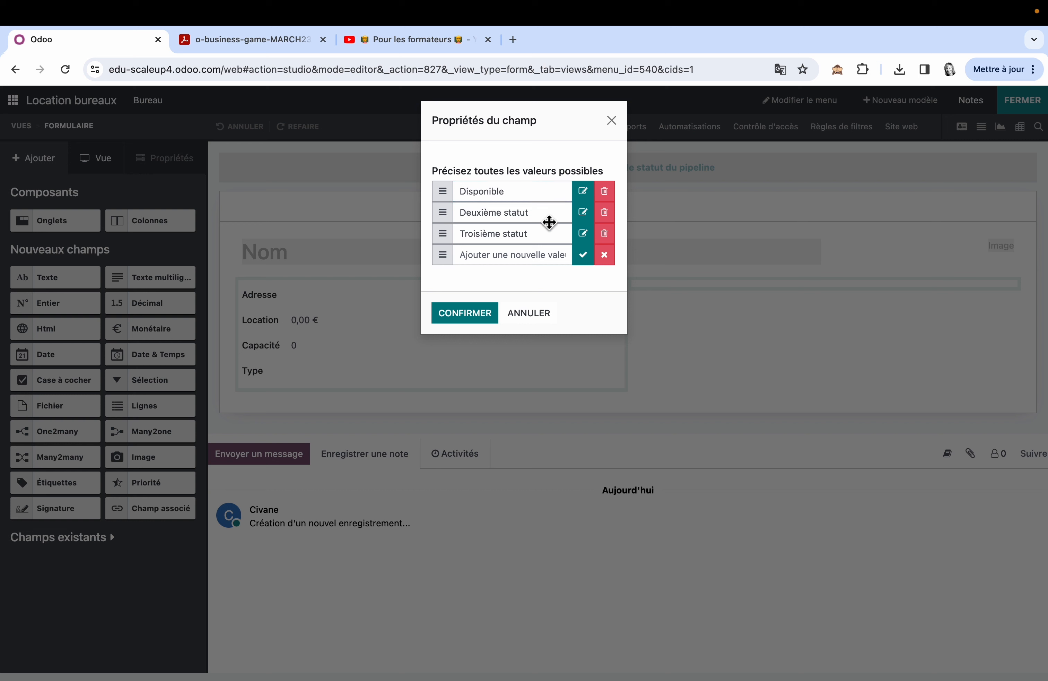
# Rename the second status of the pipeline status bar "Loué"
pyautogui.click(588, 215)
pyautogui.press('BackSpace')
pyautogui.press('BackSpace')
pyautogui.press('BackSpace')
pyautogui.press('BackSpace')
pyautogui.press('BackSpace')
pyautogui.press('BackSpace')
pyautogui.press('BackSpace')
pyautogui.press('BackSpace')
pyautogui.press('BackSpace')
pyautogui.press('BackSpace')
pyautogui.press('BackSpace')
pyautogui.press('BackSpace')
pyautogui.press('BackSpace')
pyautogui.press('BackSpace')
pyautogui.press('BackSpace')
pyautogui.write('Loué')
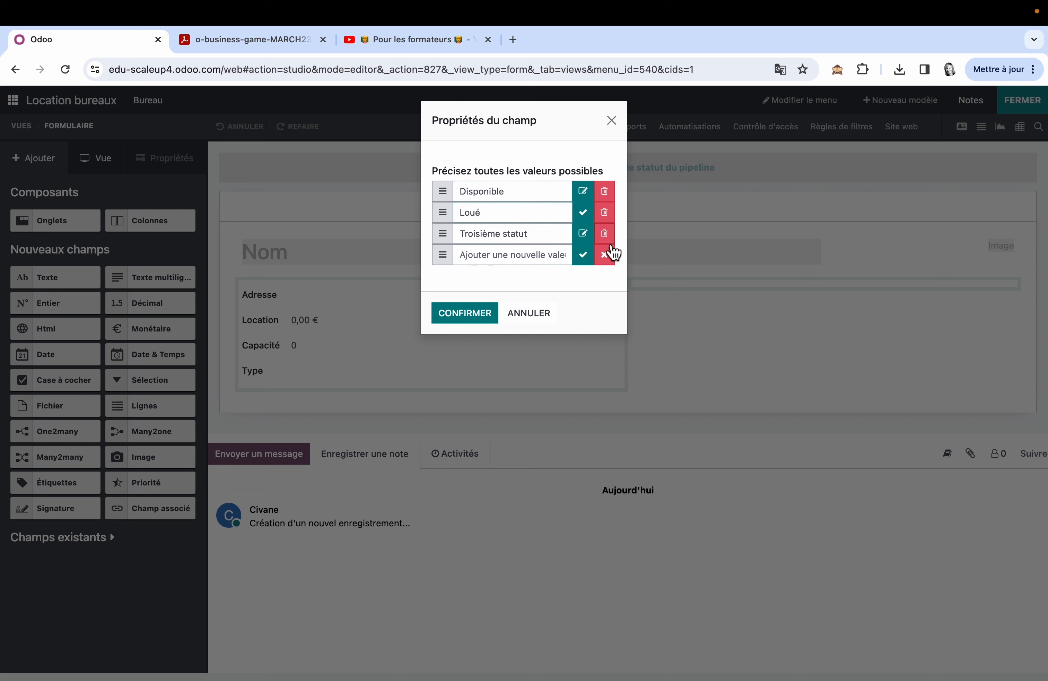
pyautogui.press('Return')
# Rename the third status "À renouveler" and confirm the status bar's values
pyautogui.click(539, 240)
pyautogui.press('BackSpace')
pyautogui.press('BackSpace')
pyautogui.press('BackSpace')
pyautogui.press('BackSpace')
pyautogui.press('BackSpace')
pyautogui.press('BackSpace')
pyautogui.press('BackSpace')
pyautogui.press('BackSpace')
pyautogui.press('BackSpace')
pyautogui.press('BackSpace')
pyautogui.press('BackSpace')
pyautogui.press('BackSpace')
pyautogui.press('BackSpace')
pyautogui.press('BackSpace')
pyautogui.press('BackSpace')
pyautogui.press('BackSpace')
pyautogui.write('À renouveler')
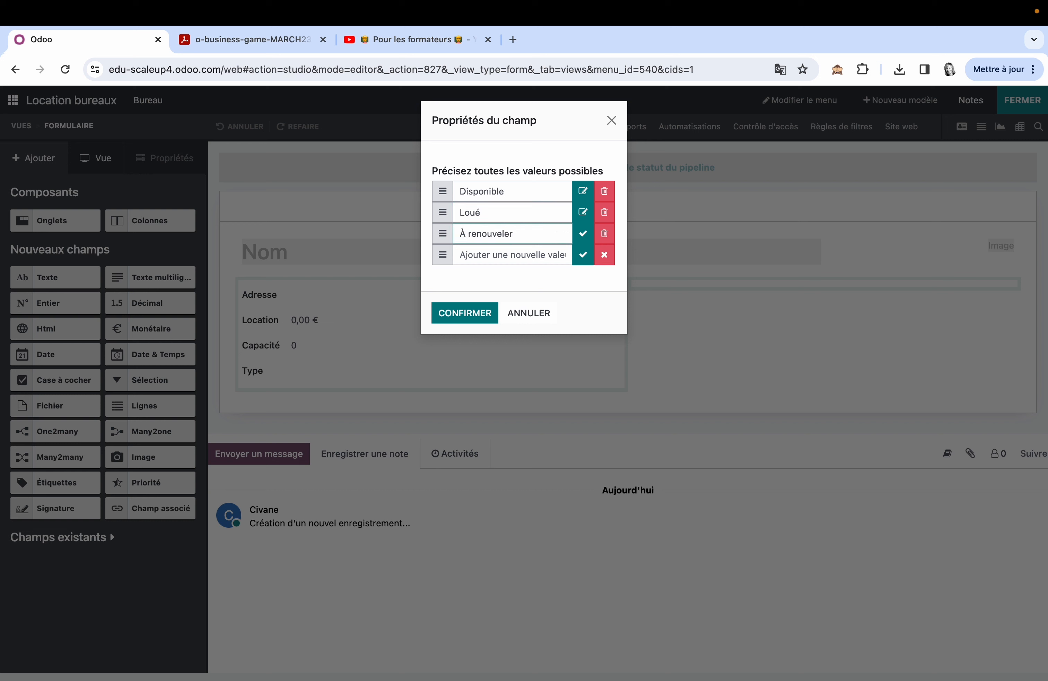
pyautogui.click(589, 235)
pyautogui.click(469, 316)
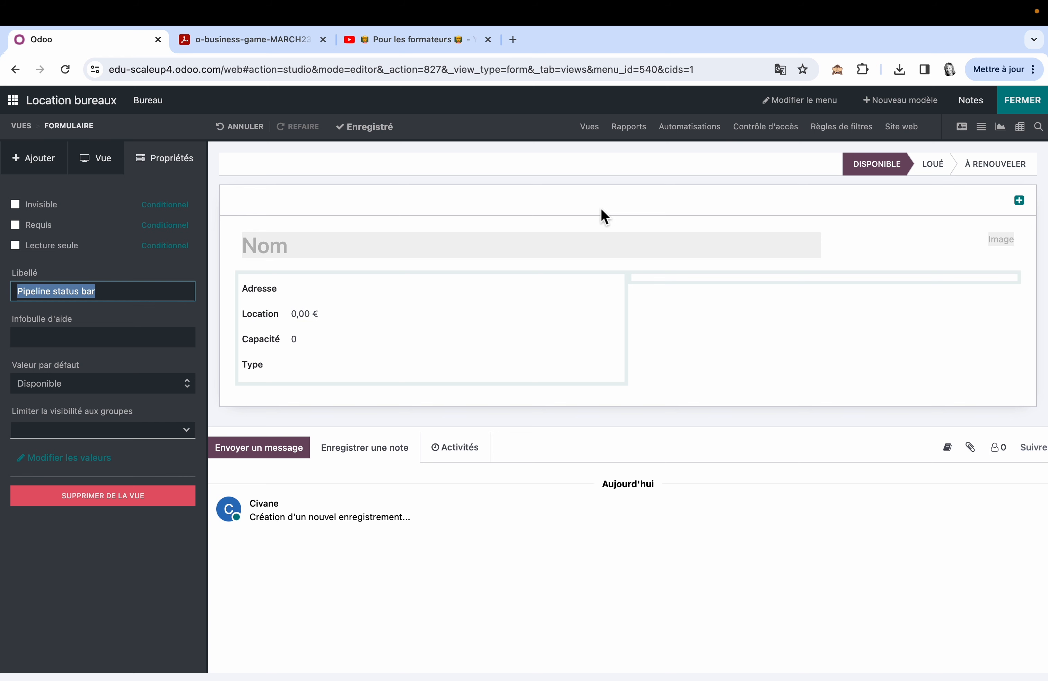
# Leave Studio and examine the three offices to record in the business game PDF, focusing on the Chestnut details
pyautogui.click(1035, 106)
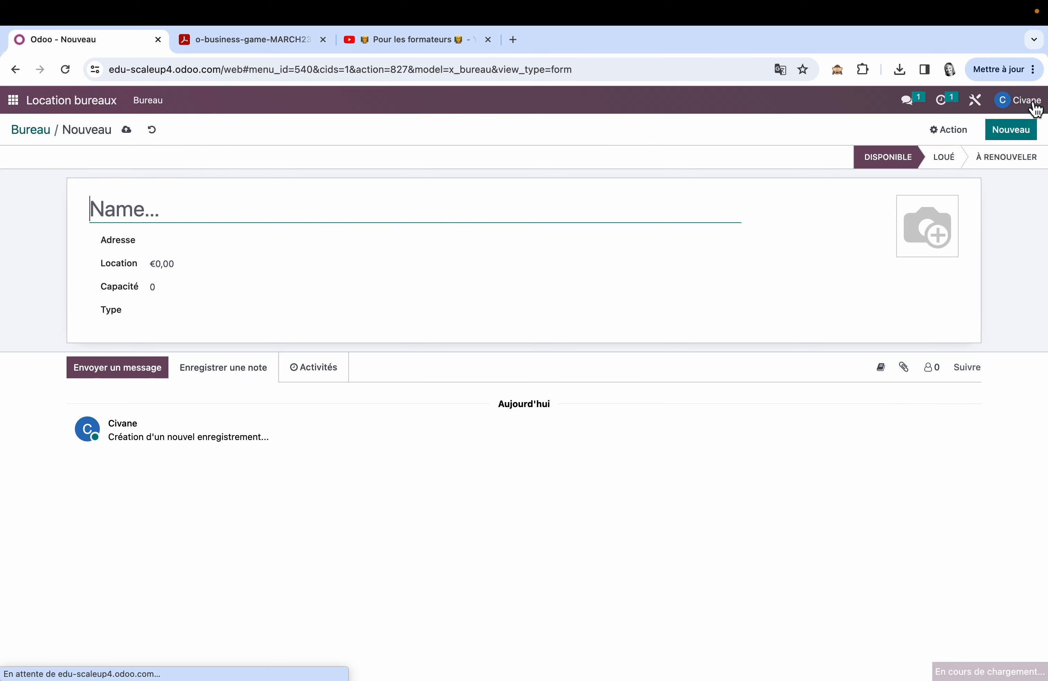
pyautogui.click(276, 40)
pyautogui.scroll(-10, 458, 377)
pyautogui.scroll(-2, 458, 377)
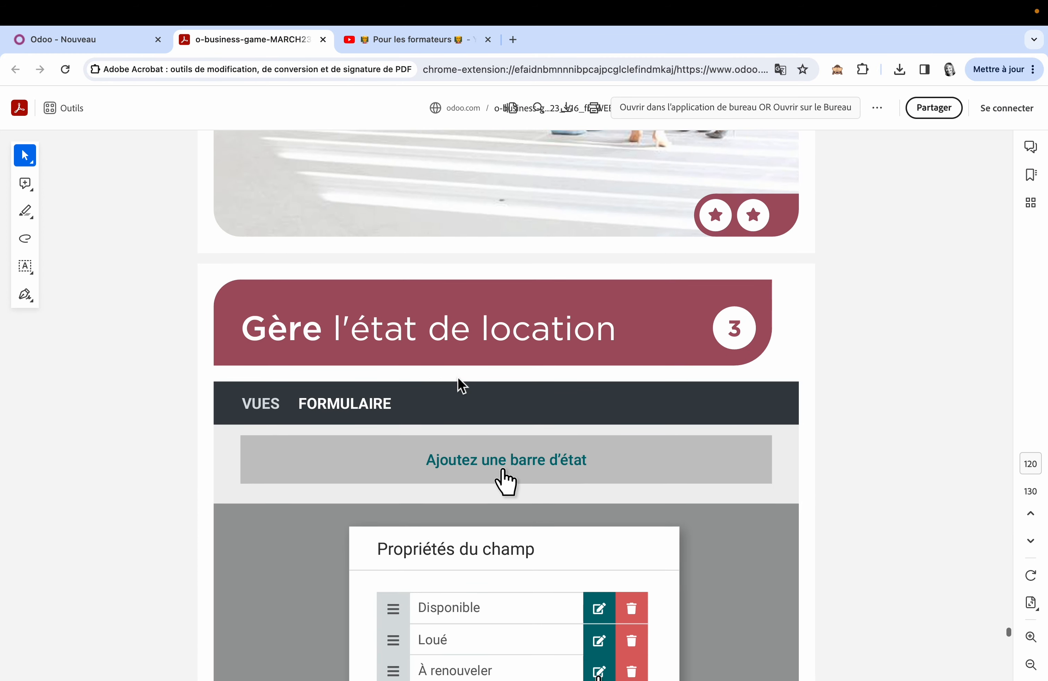
pyautogui.scroll(-3, 458, 377)
pyautogui.scroll(-15, 458, 376)
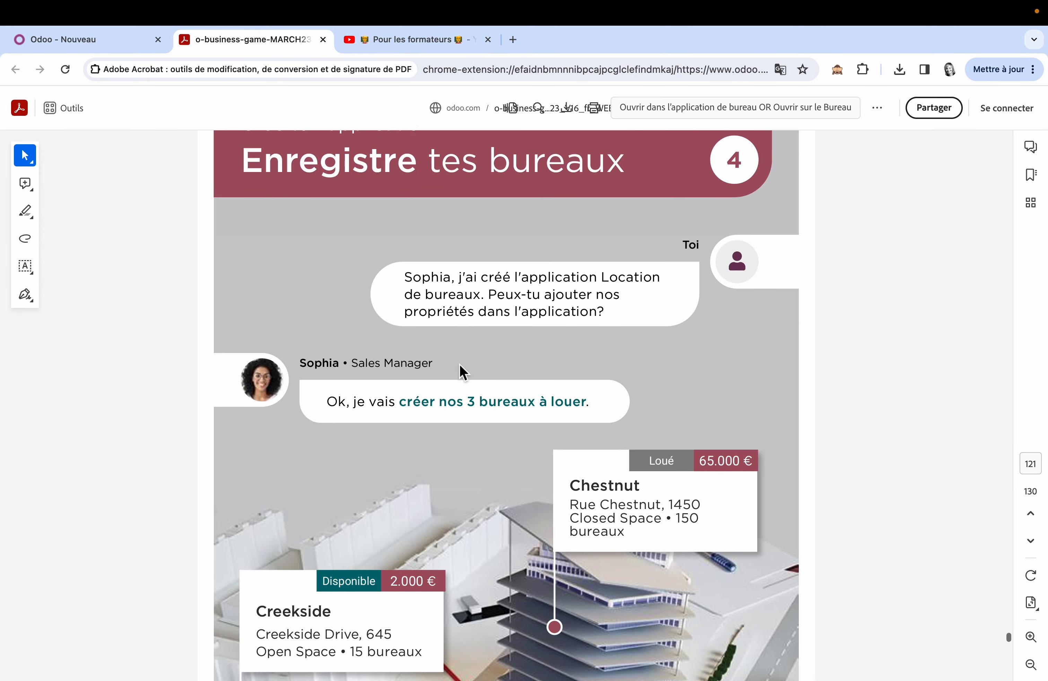
pyautogui.scroll(-4, 460, 364)
pyautogui.scroll(-4, 459, 371)
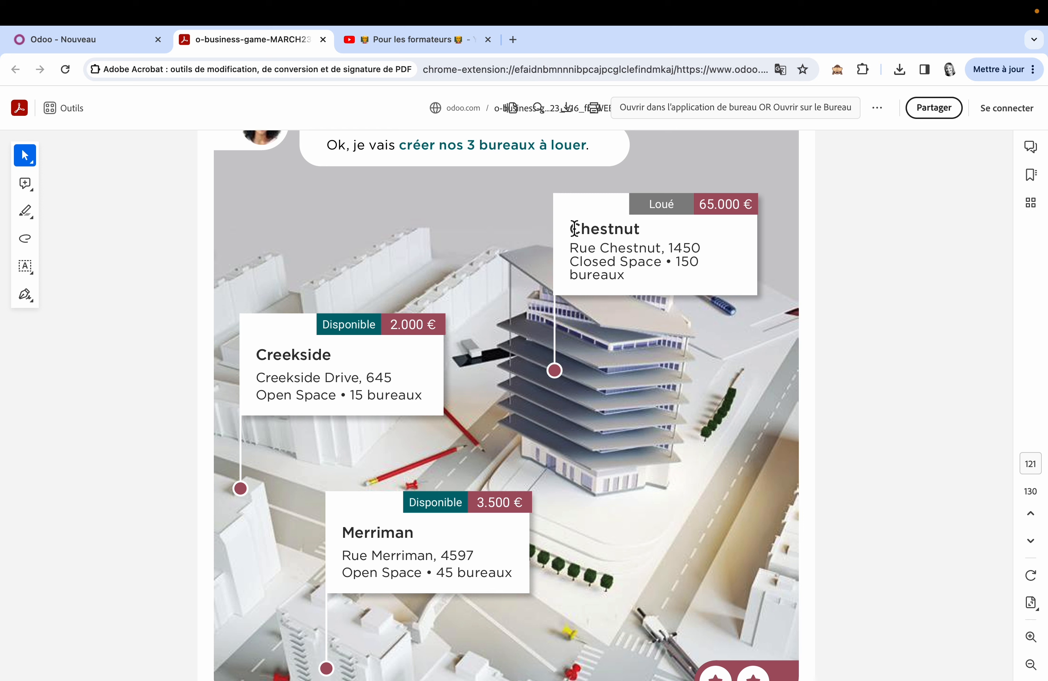
pyautogui.moveTo(574, 228); pyautogui.dragTo(659, 280)
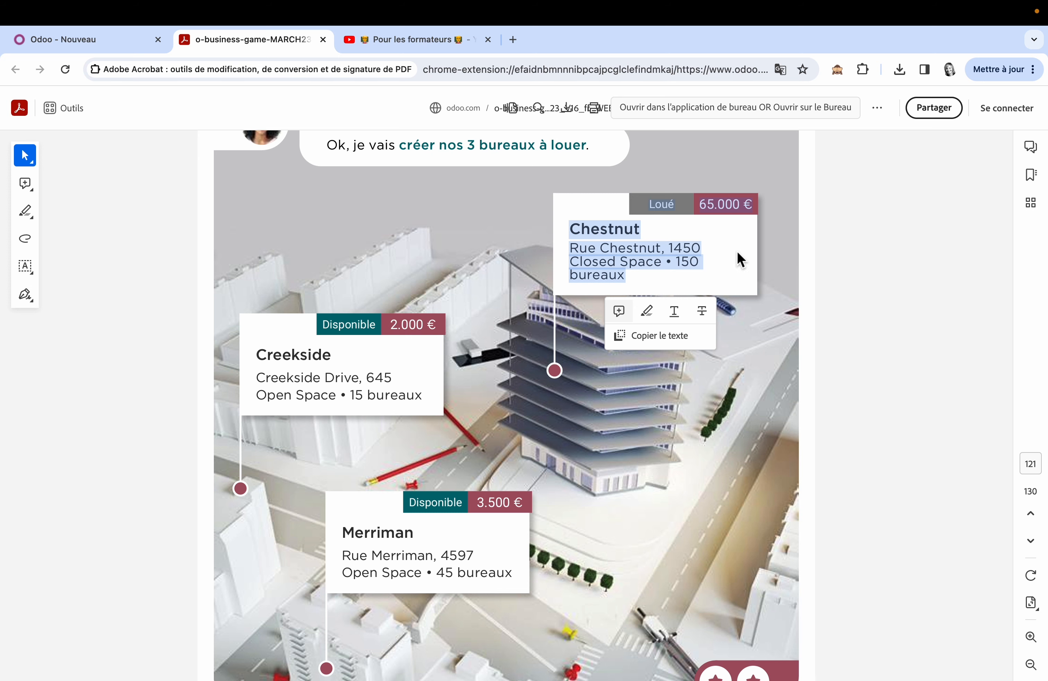
# Name the new Bureau record "Chesnut" in Odoo, enter its street address and set Location to 65.000 €
pyautogui.click(117, 40)
pyautogui.click(159, 213)
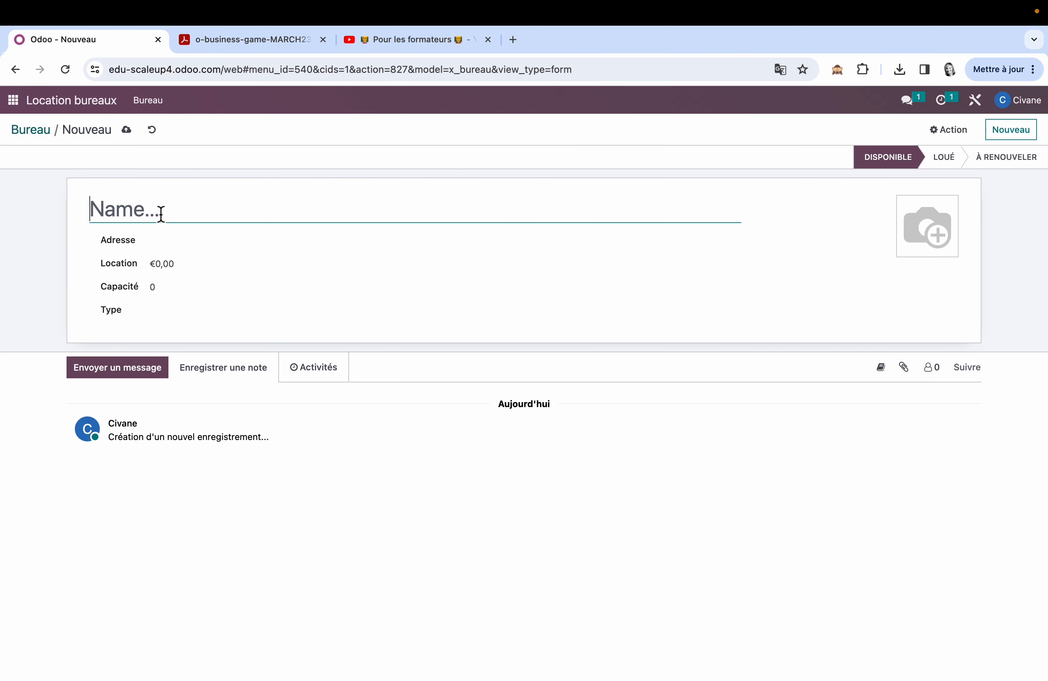
pyautogui.write('Chesnut')
pyautogui.click(168, 234)
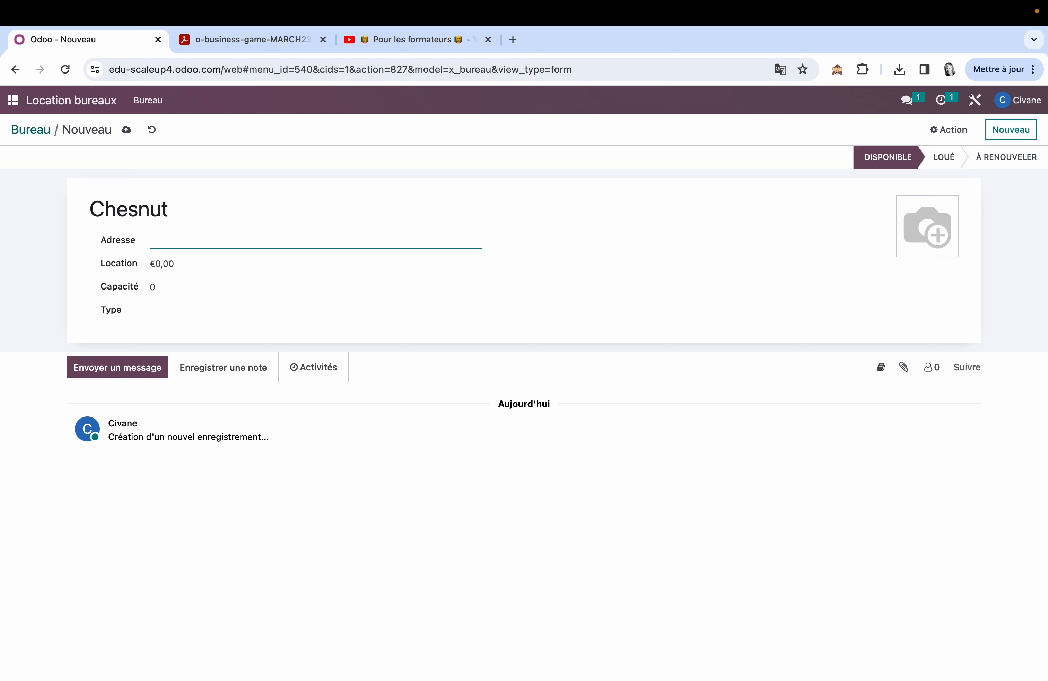
pyautogui.write('rue Chesnut')
pyautogui.press('Tab')
pyautogui.write('65.000')
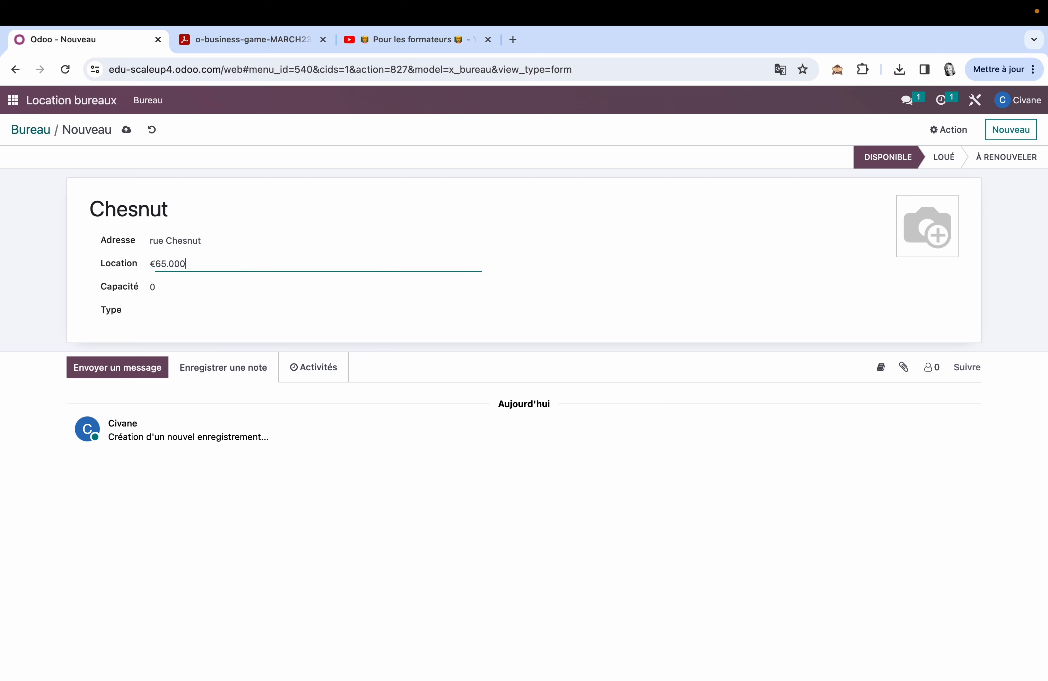
# Set the office's Capacité to 150, its Type to Closed Space and its status to Loué
pyautogui.click(270, 46)
pyautogui.click(126, 46)
pyautogui.press('Tab')
pyautogui.write('150')
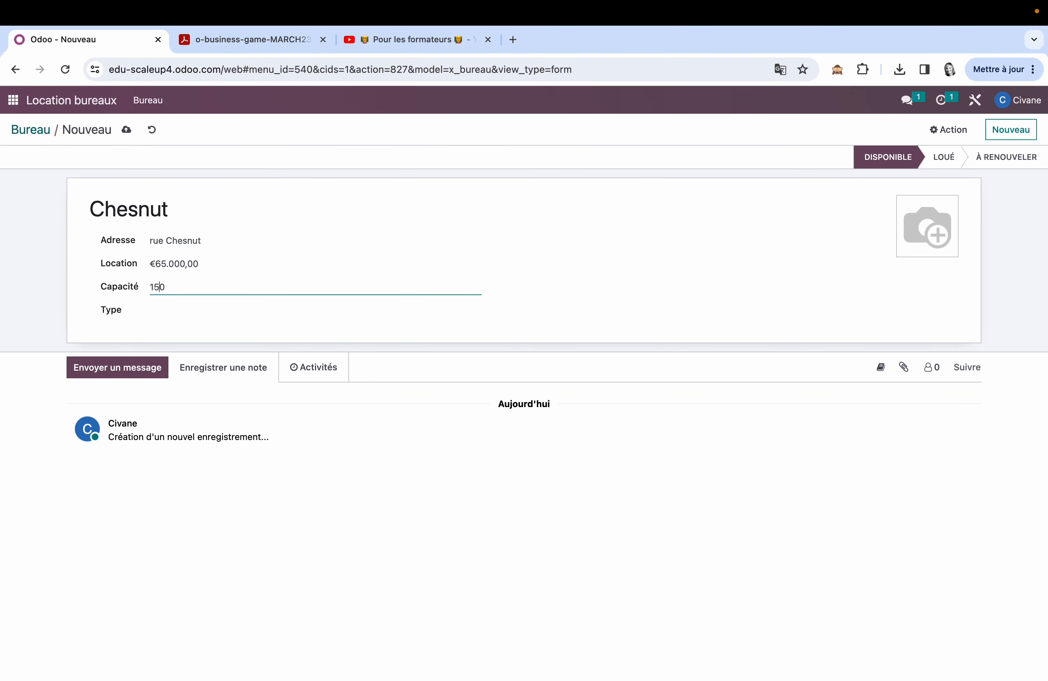
pyautogui.click(217, 311)
pyautogui.click(209, 345)
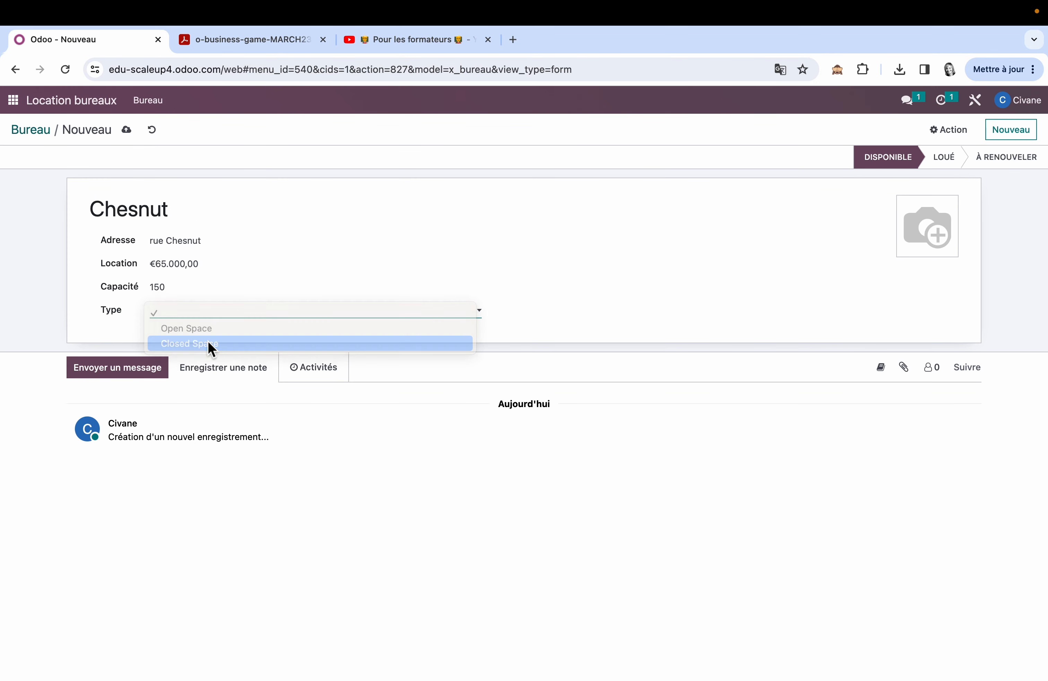
pyautogui.click(950, 160)
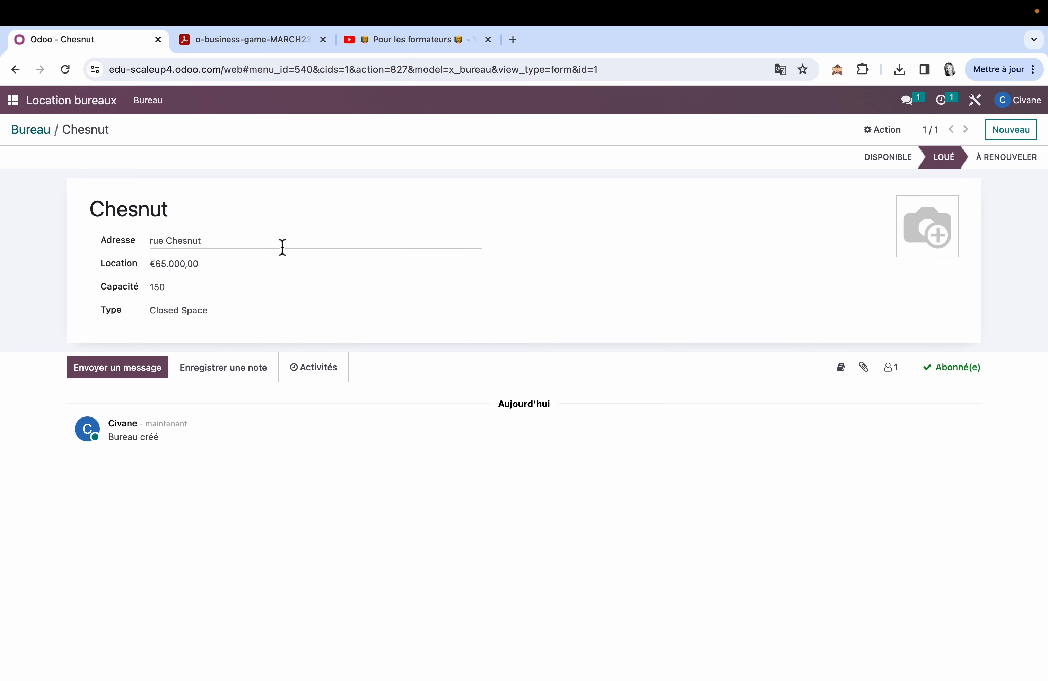
# Check the PDF's office details and save a new Odoo record Merriman with its street address, Location €3.500, Capacité 45 and Type Open Space
pyautogui.click(280, 40)
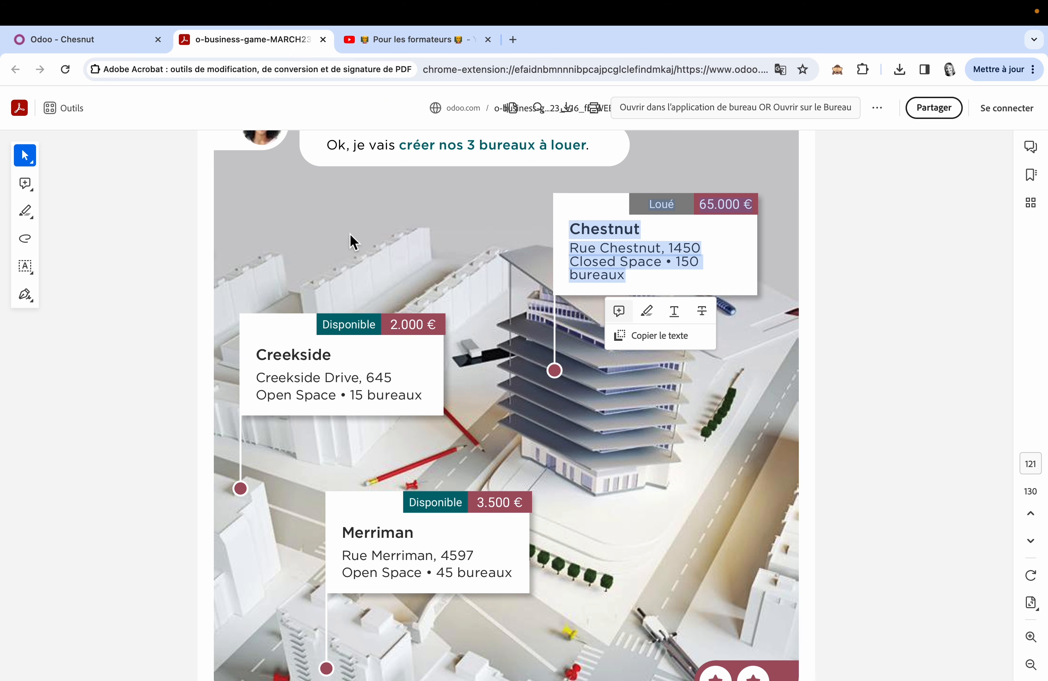
pyautogui.scroll(-3, 274, 367)
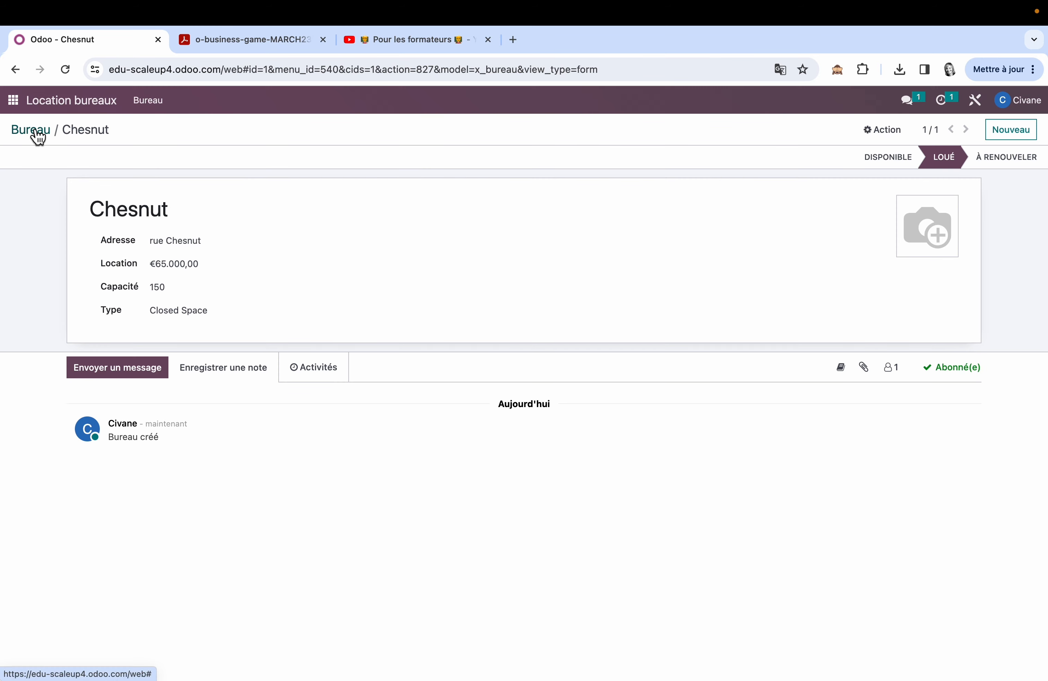
pyautogui.click(38, 138)
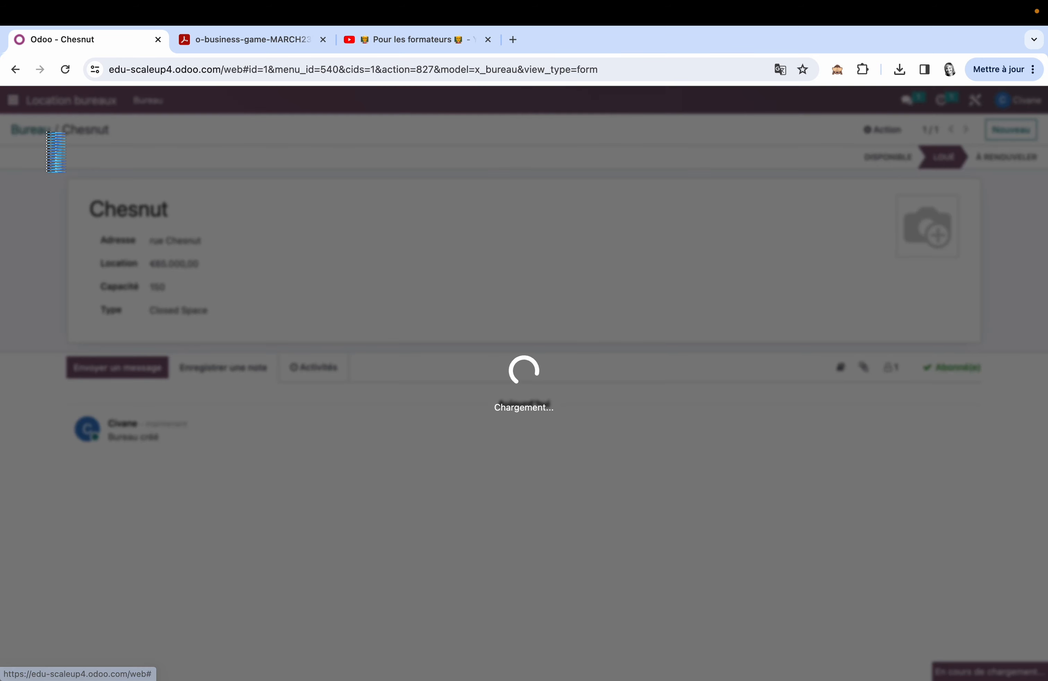
pyautogui.click(48, 153)
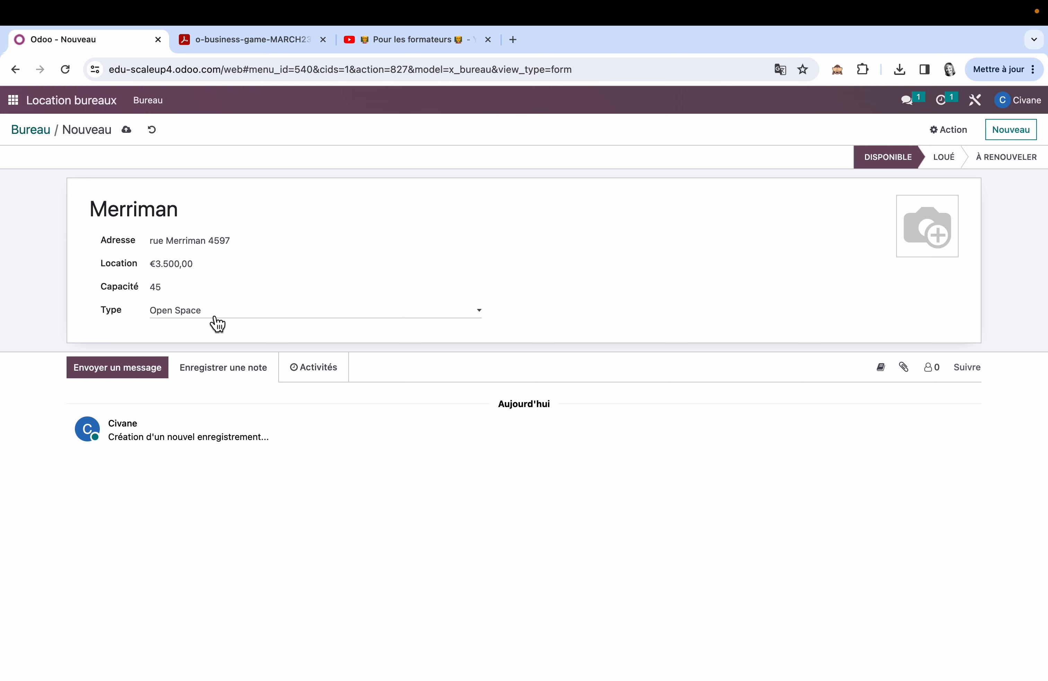
pyautogui.click(125, 131)
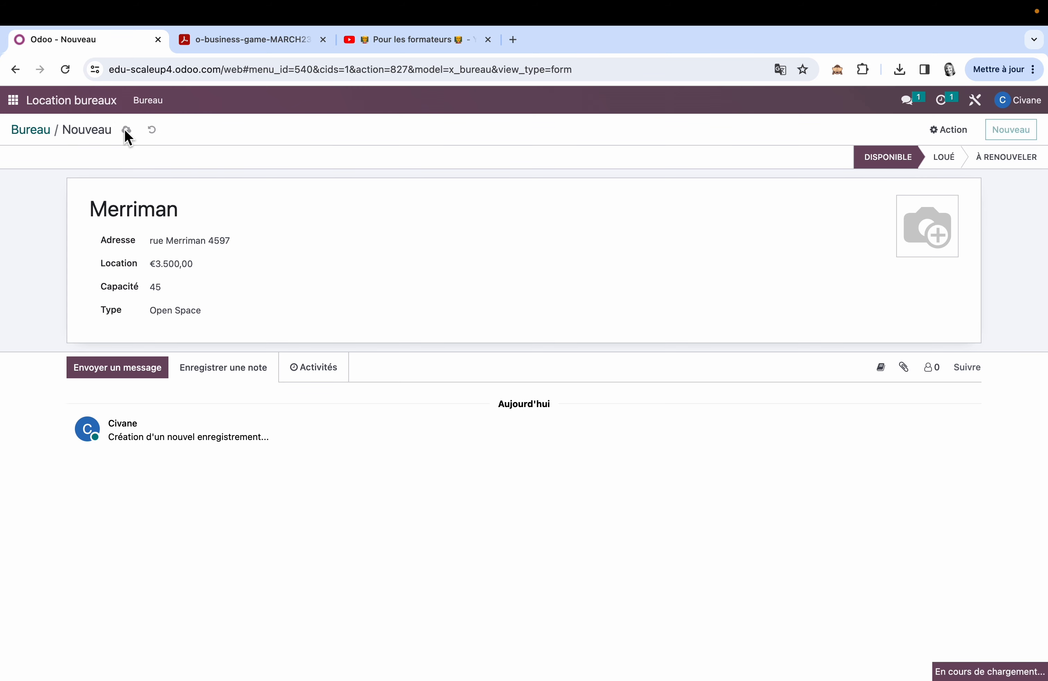
# Create another office record named Creekside with its street address, Location €2.000, Capacité 16 and Type Open Space
pyautogui.click(45, 141)
pyautogui.click(51, 154)
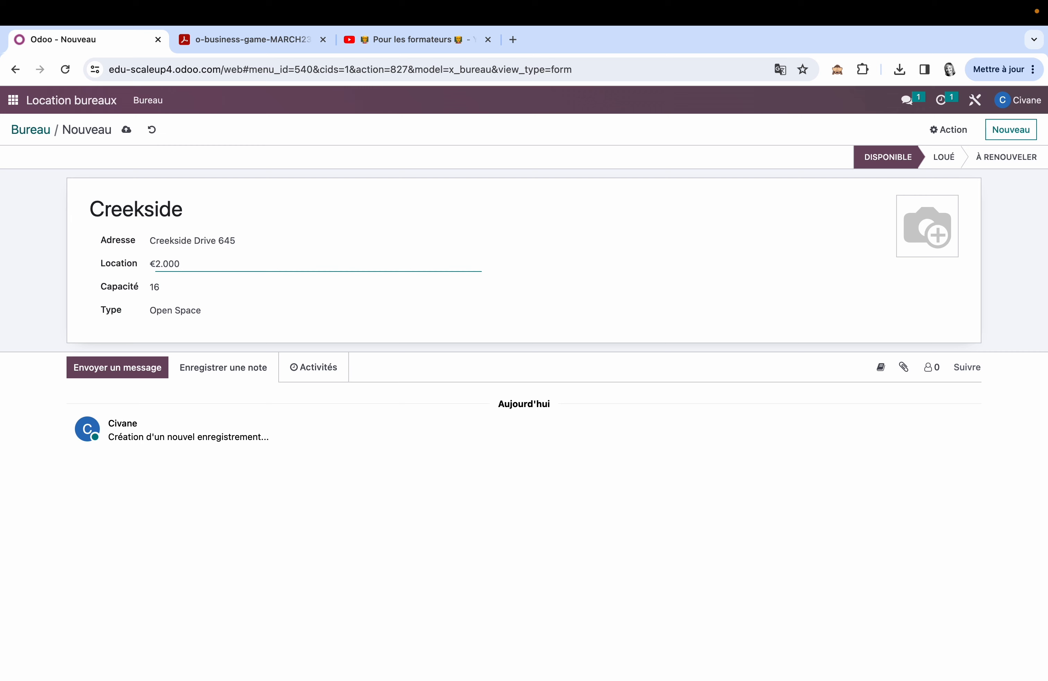
# Review the business game PDF's office cards, the "Enregistre tes bureaux" form and table, and the "Améliore la vue Liste" exercise
pyautogui.click(285, 38)
pyautogui.scroll(-2, 428, 412)
pyautogui.scroll(2, 431, 424)
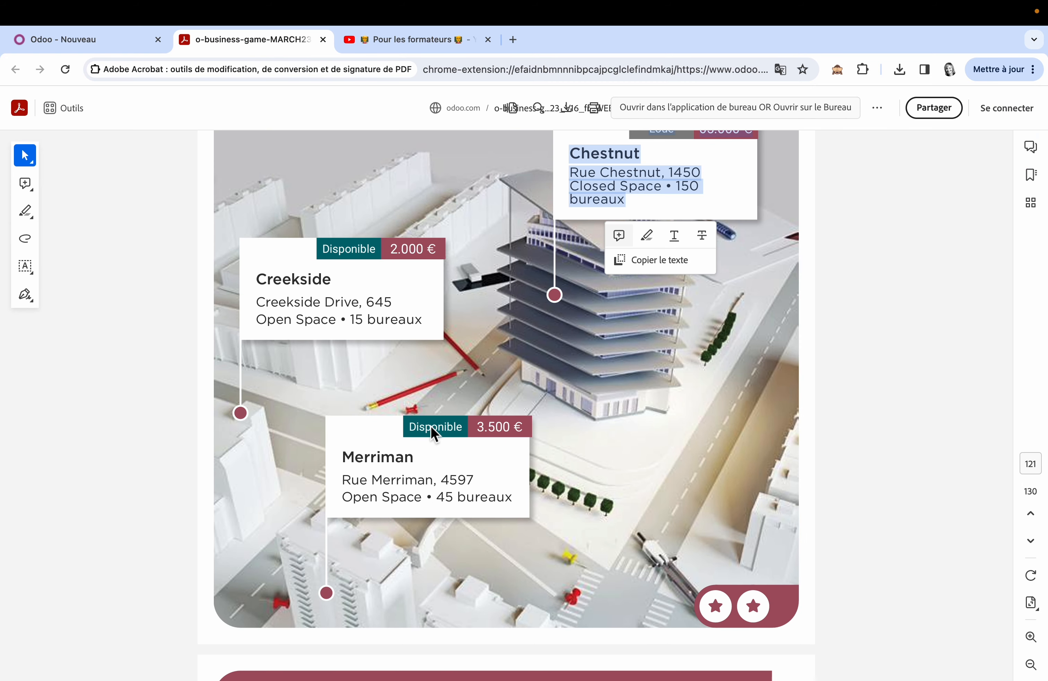
pyautogui.scroll(-10, 431, 427)
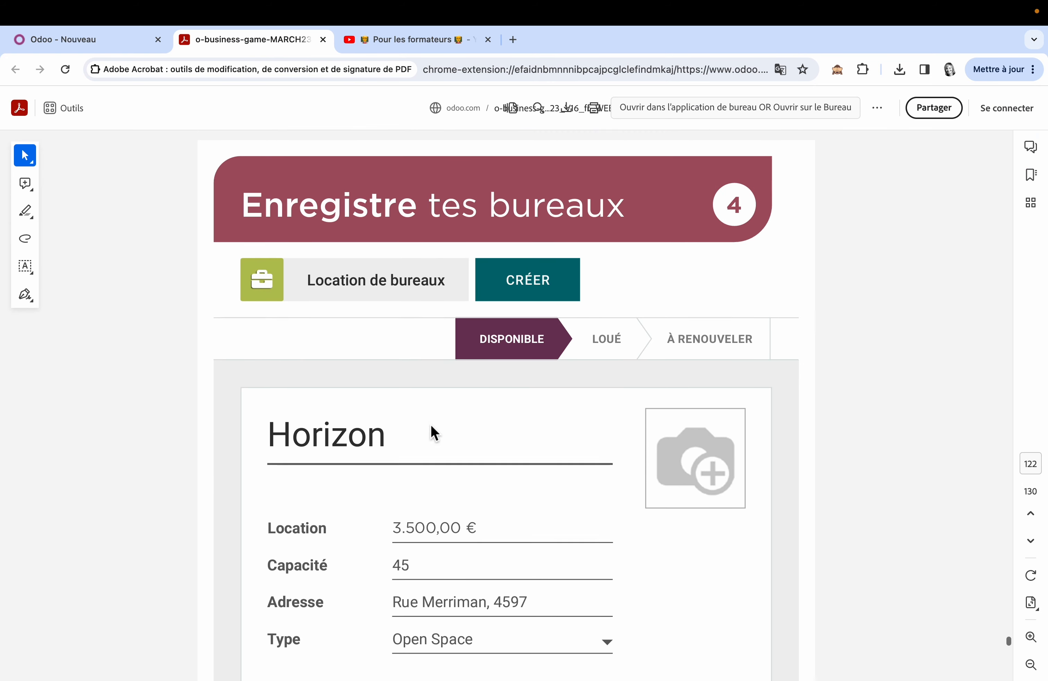
pyautogui.scroll(-2, 431, 424)
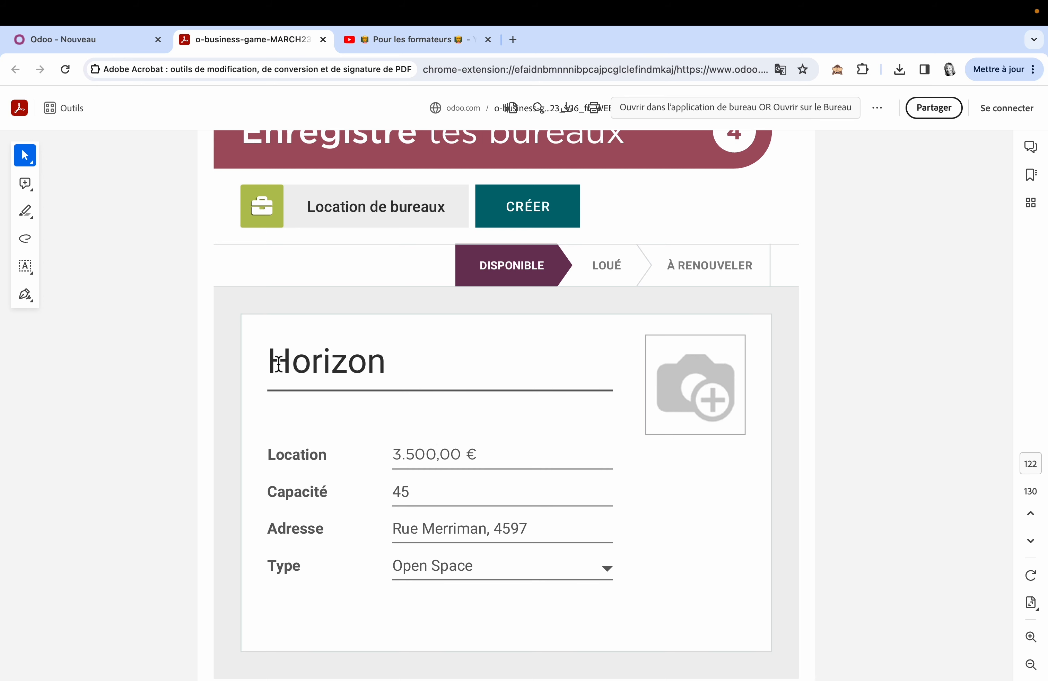
pyautogui.scroll(10, 378, 362)
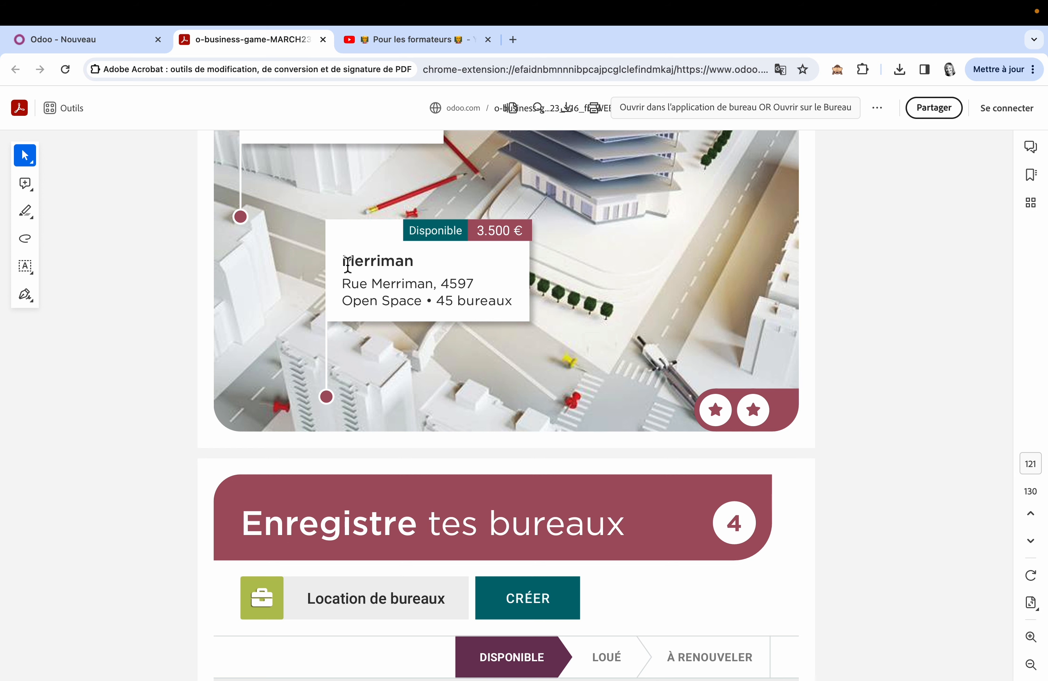
pyautogui.scroll(-8, 438, 434)
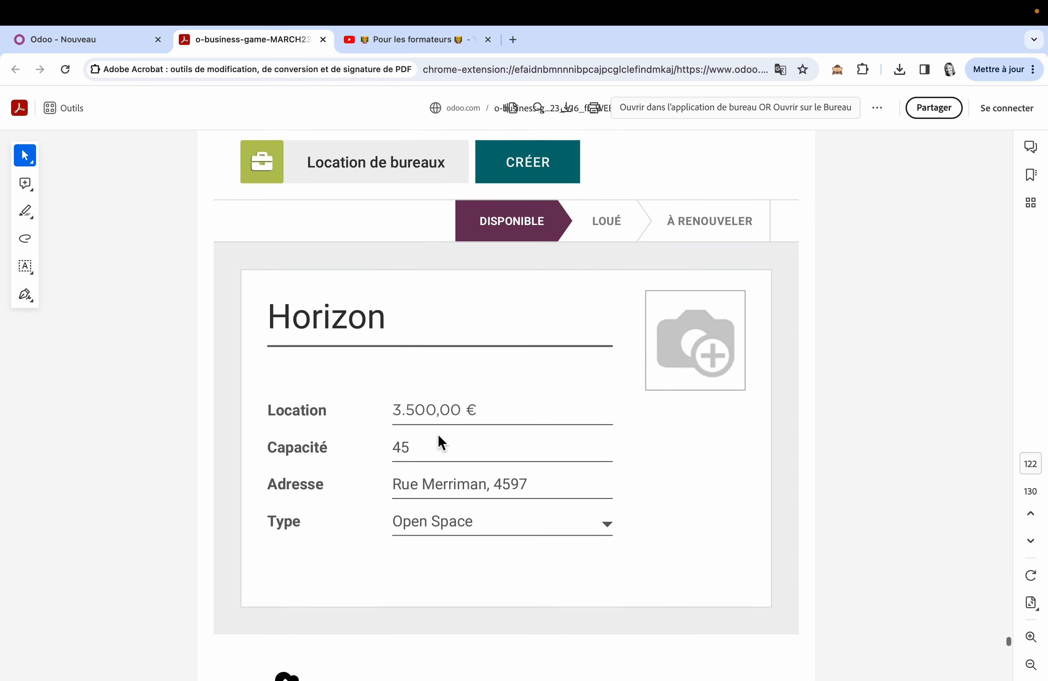
pyautogui.scroll(-2, 439, 436)
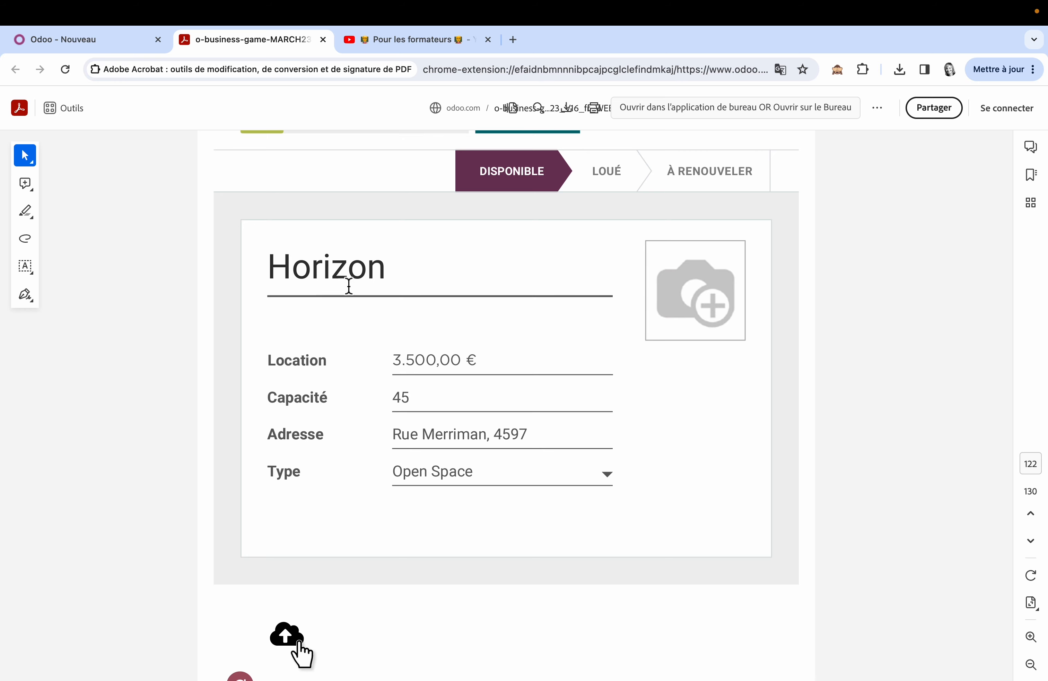
pyautogui.scroll(10, 416, 295)
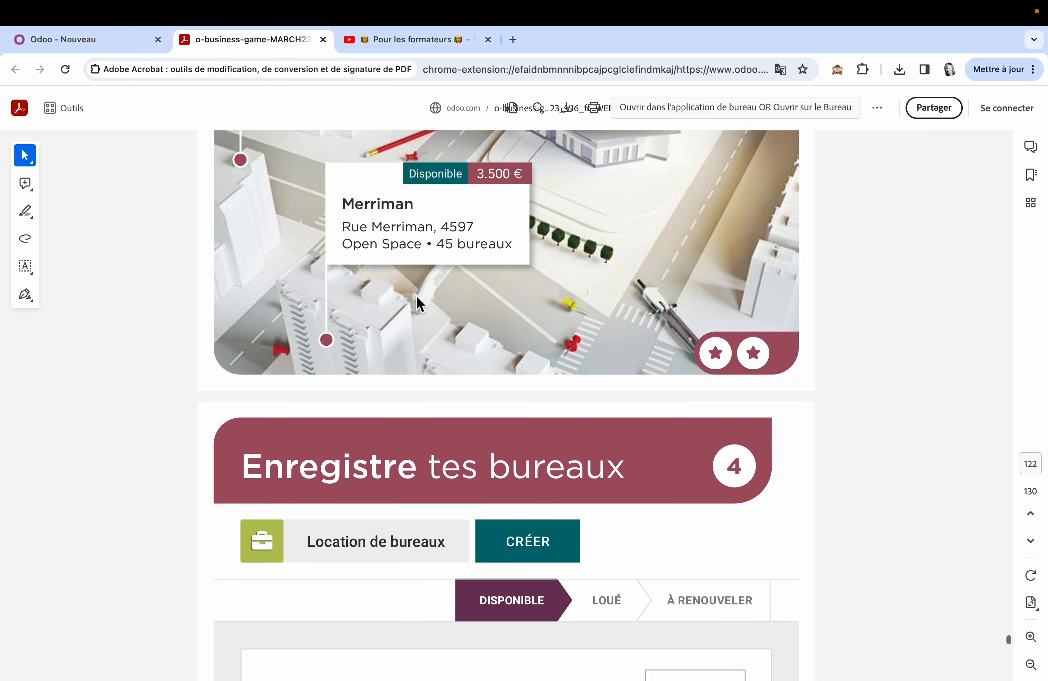
pyautogui.scroll(-10, 411, 469)
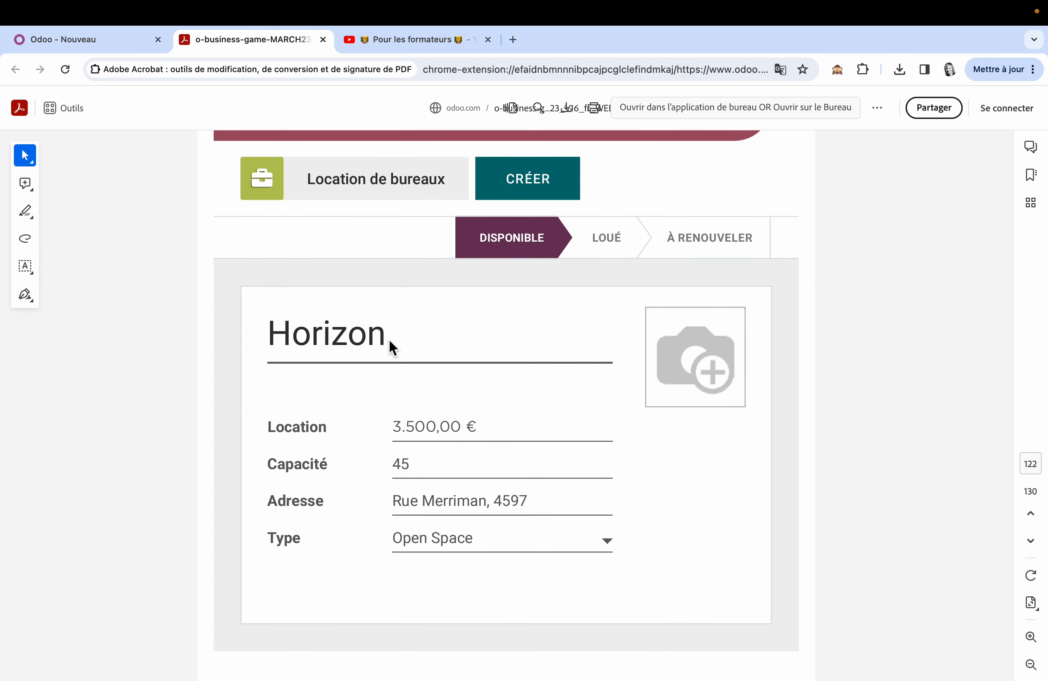
pyautogui.scroll(-10, 390, 333)
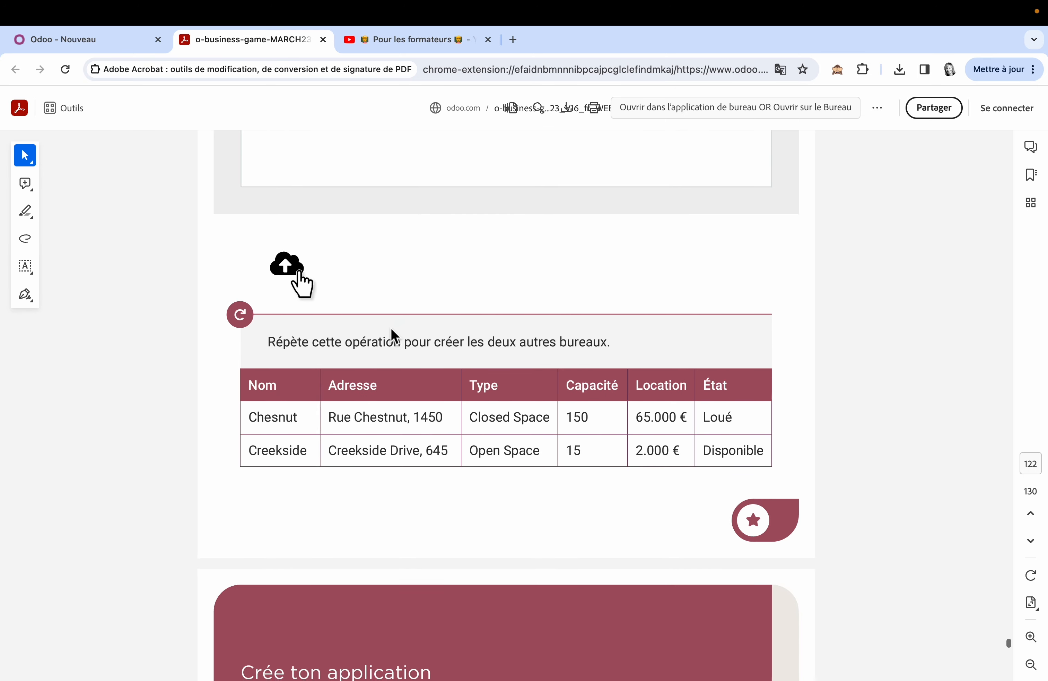
pyautogui.scroll(-11, 390, 328)
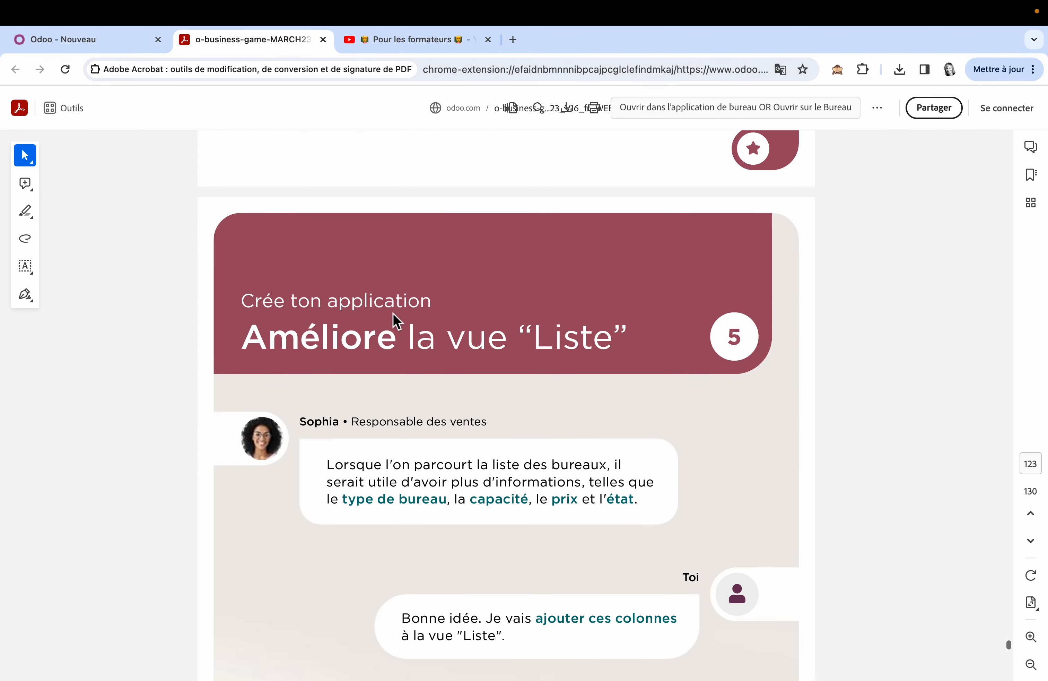
pyautogui.scroll(-2, 393, 314)
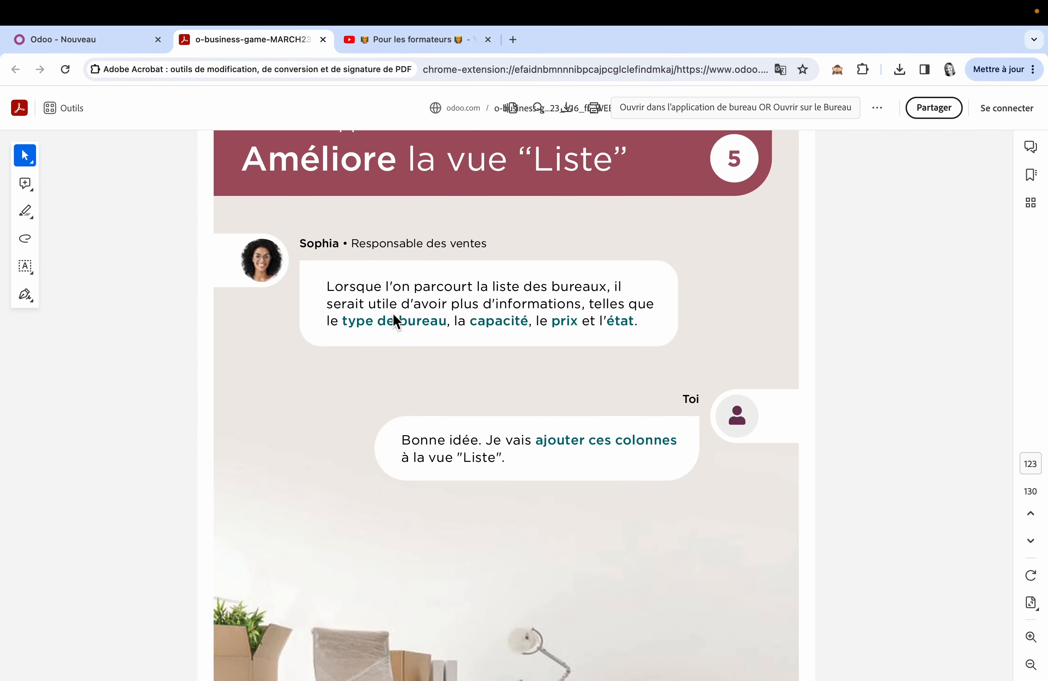
# Return to Odoo and save the Creekside record by going back to the Bureau list
pyautogui.click(128, 42)
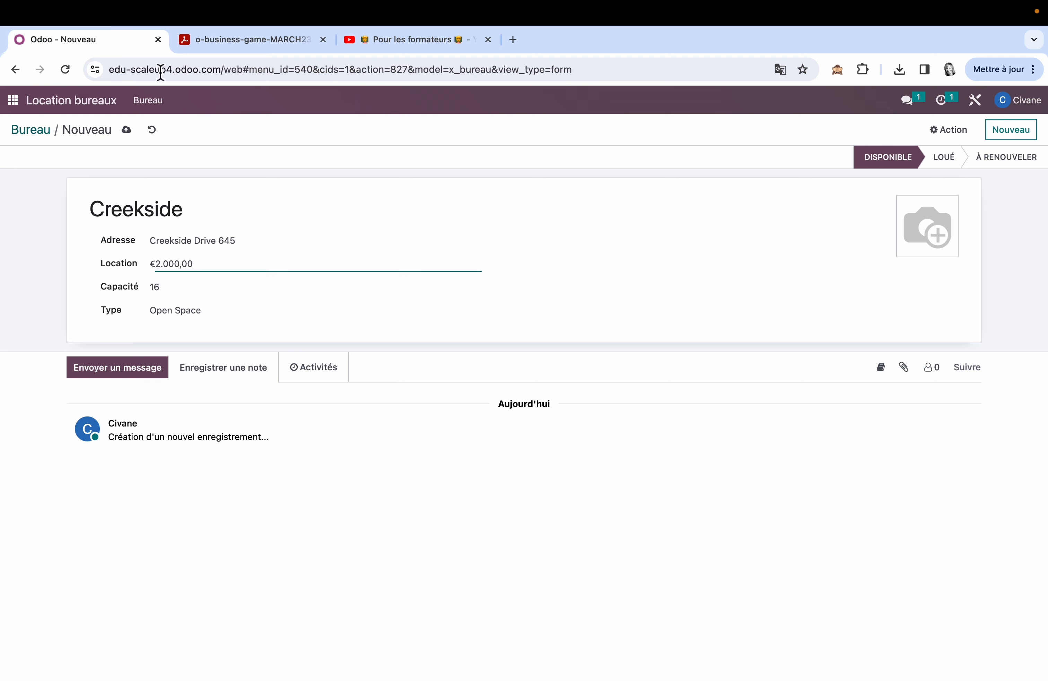
pyautogui.click(43, 133)
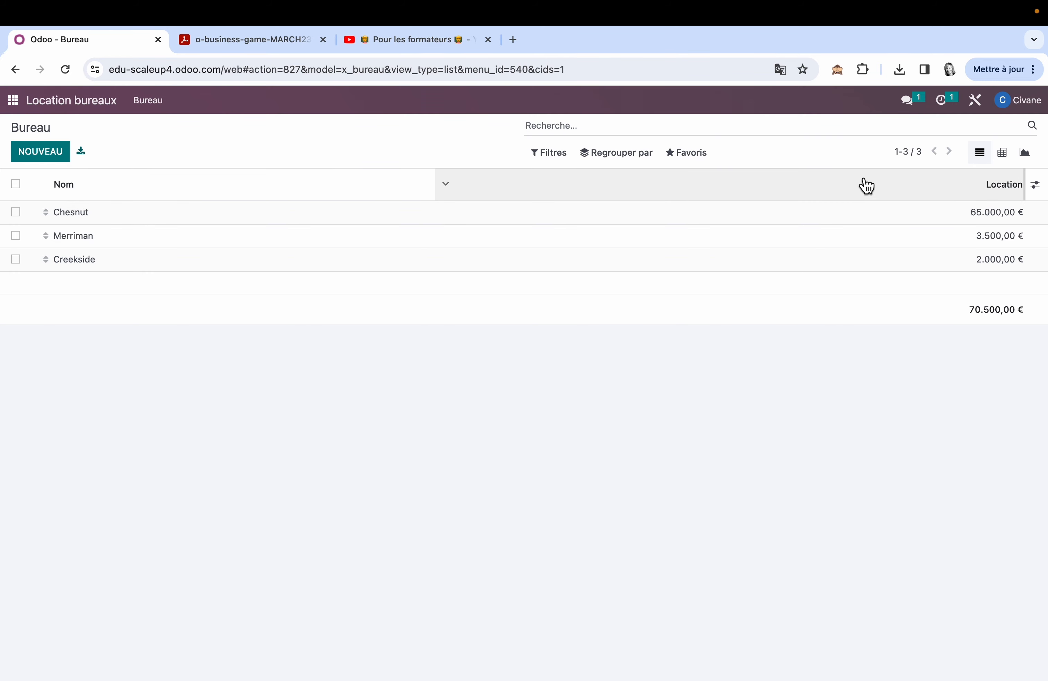
# Check in the PDF which columns the list needs, and open the Bureau list view in Odoo Studio for editing
pyautogui.click(283, 46)
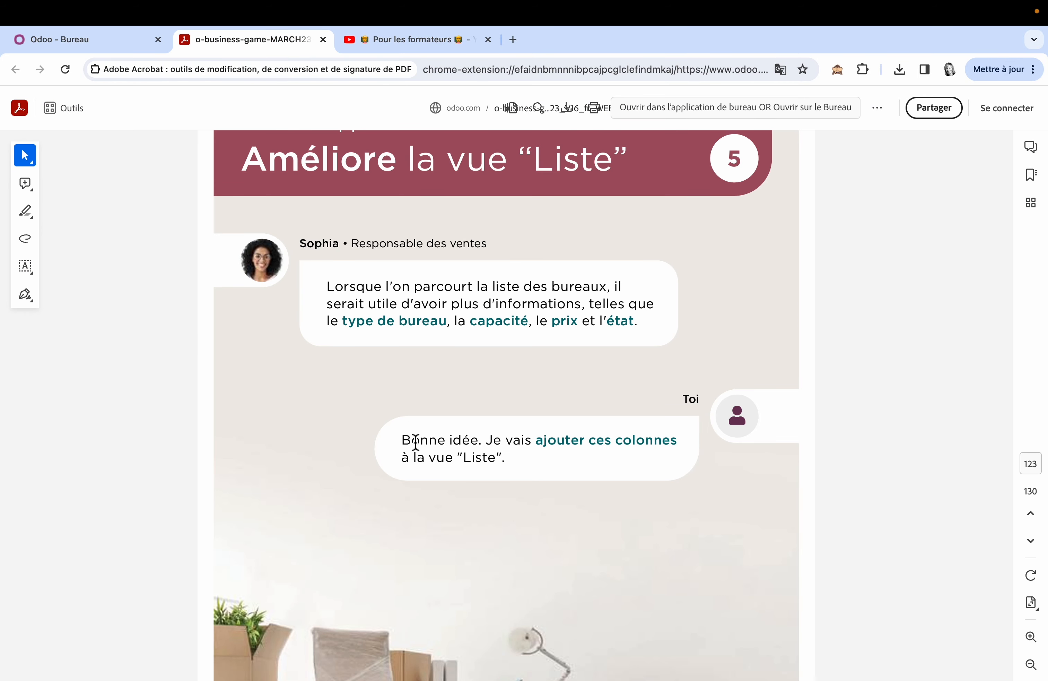
pyautogui.scroll(-5, 420, 451)
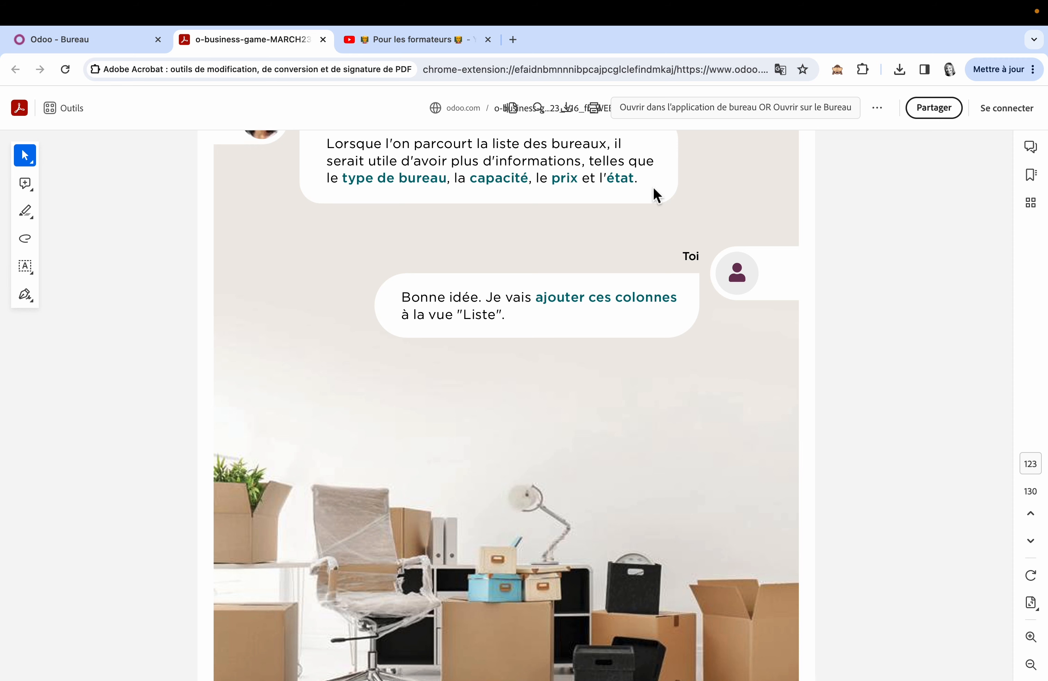
pyautogui.click(88, 40)
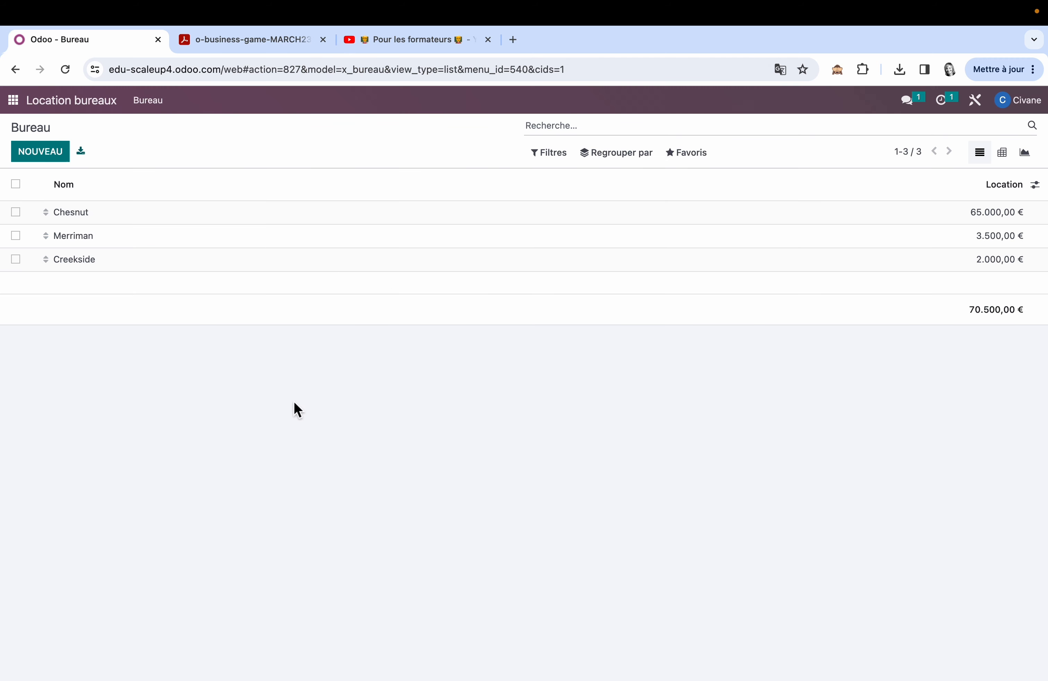
pyautogui.click(976, 101)
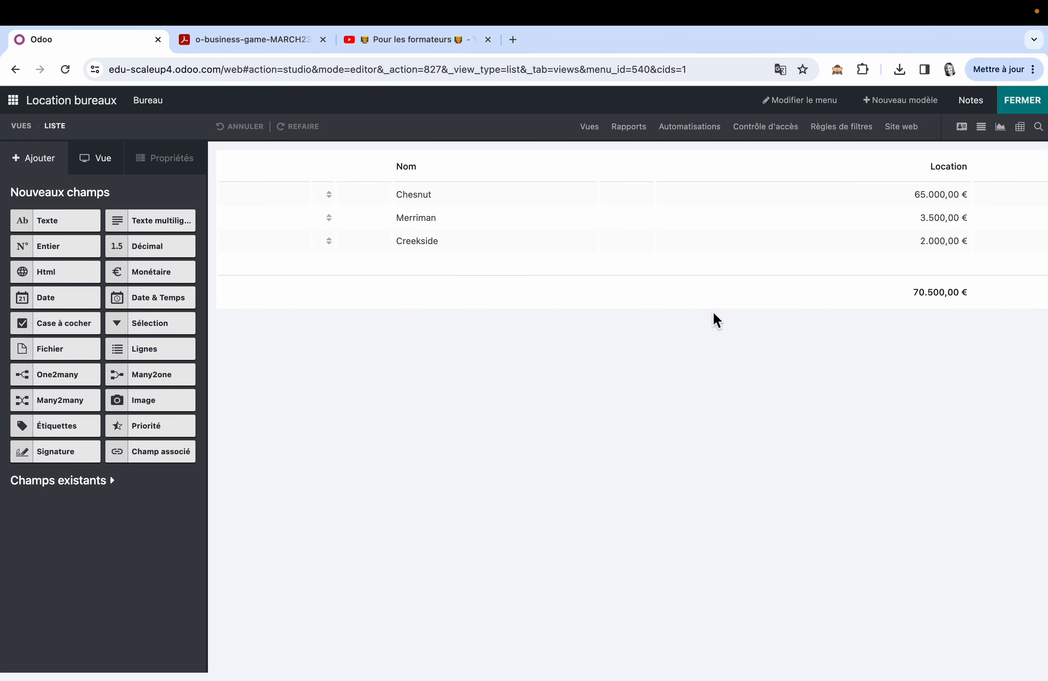
pyautogui.click(600, 137)
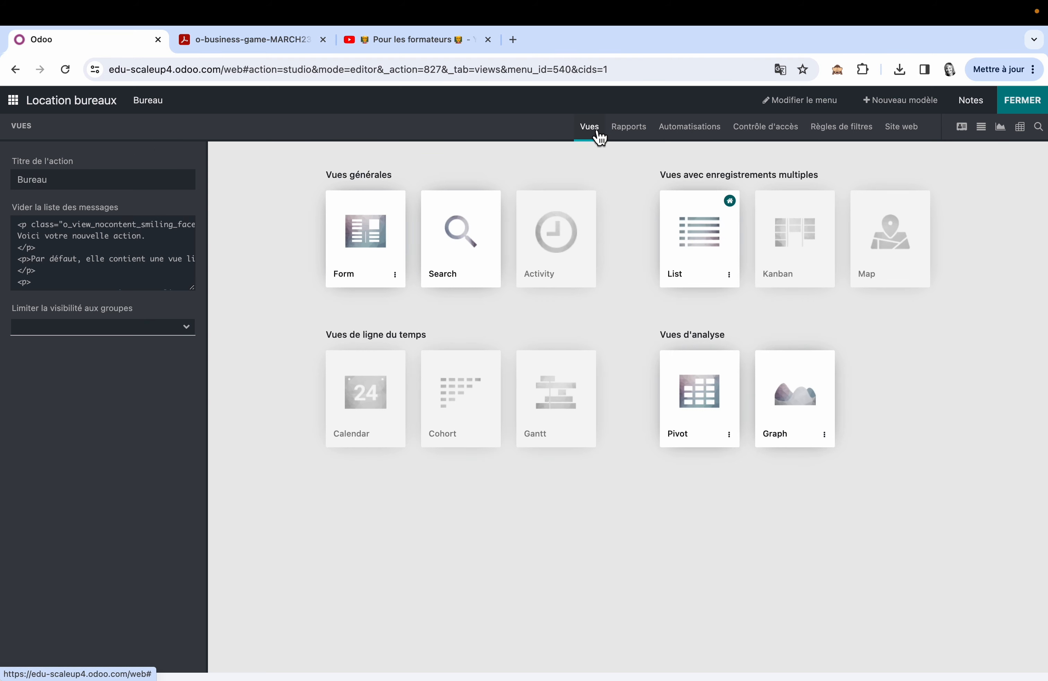
pyautogui.click(711, 256)
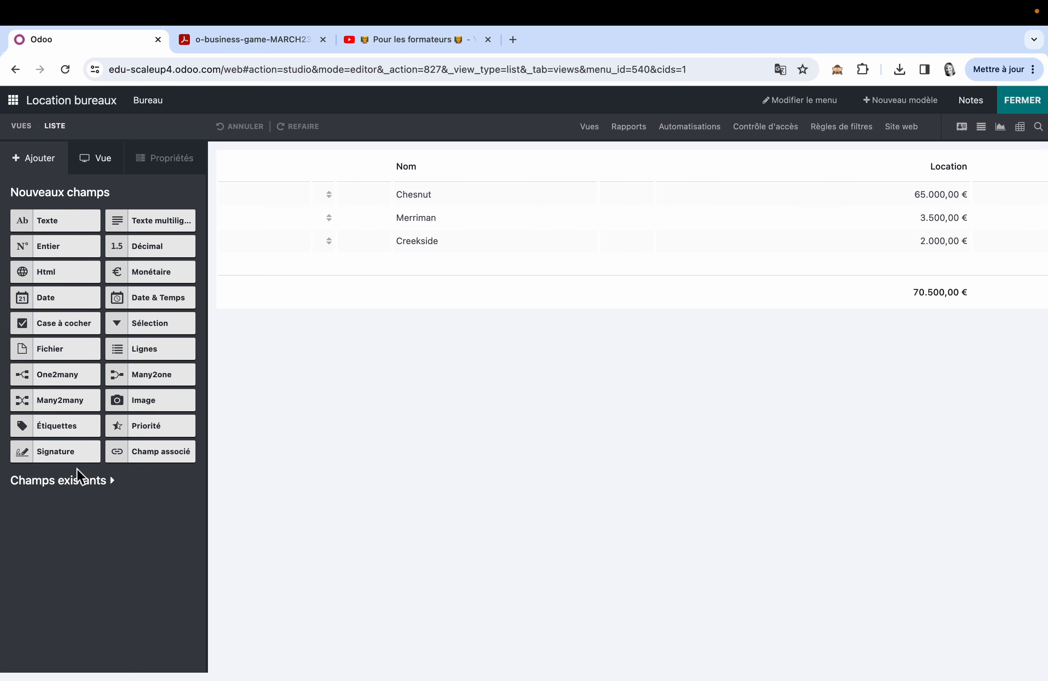
# Add the existing Type field as a column between Nom and Location in the list view
pyautogui.click(84, 486)
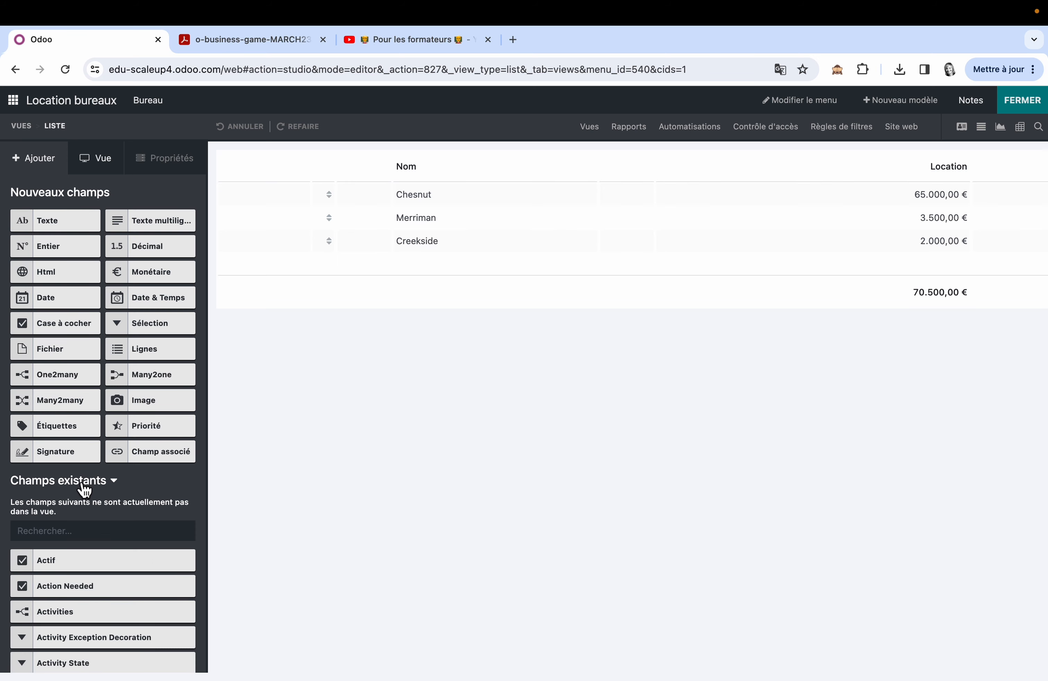
pyautogui.click(82, 533)
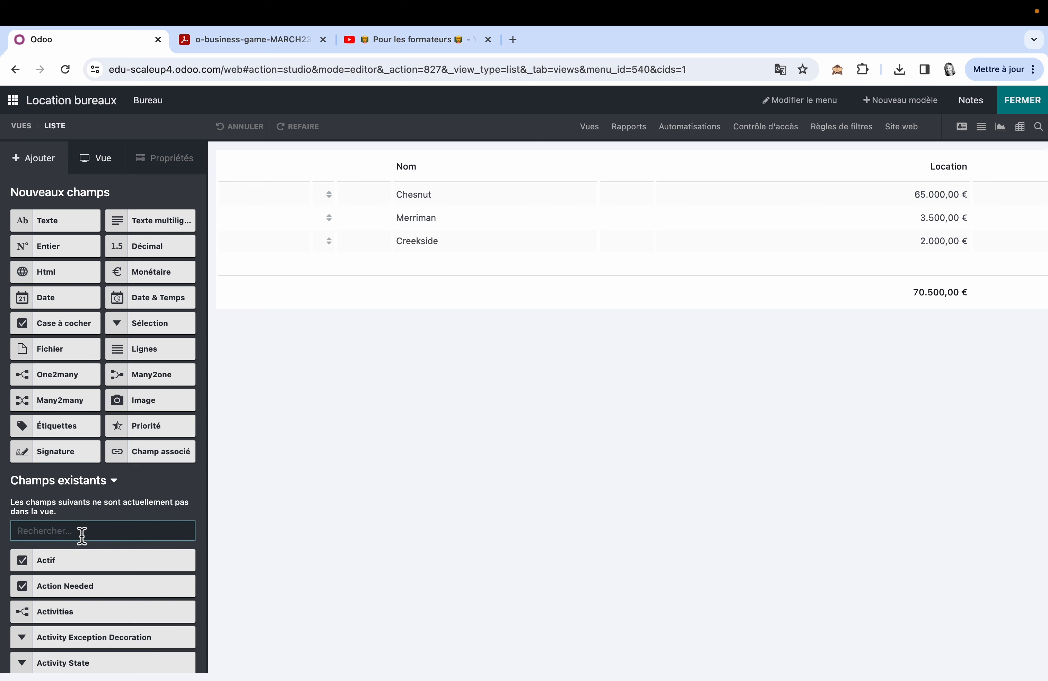
pyautogui.write('type')
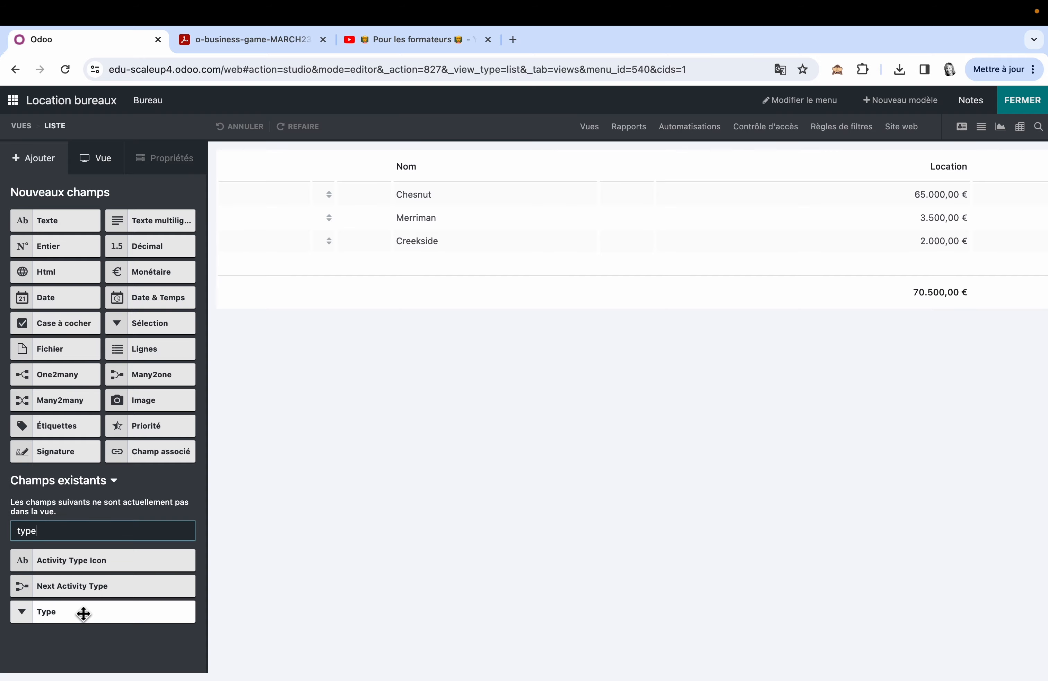
pyautogui.moveTo(83, 612); pyautogui.dragTo(630, 159)
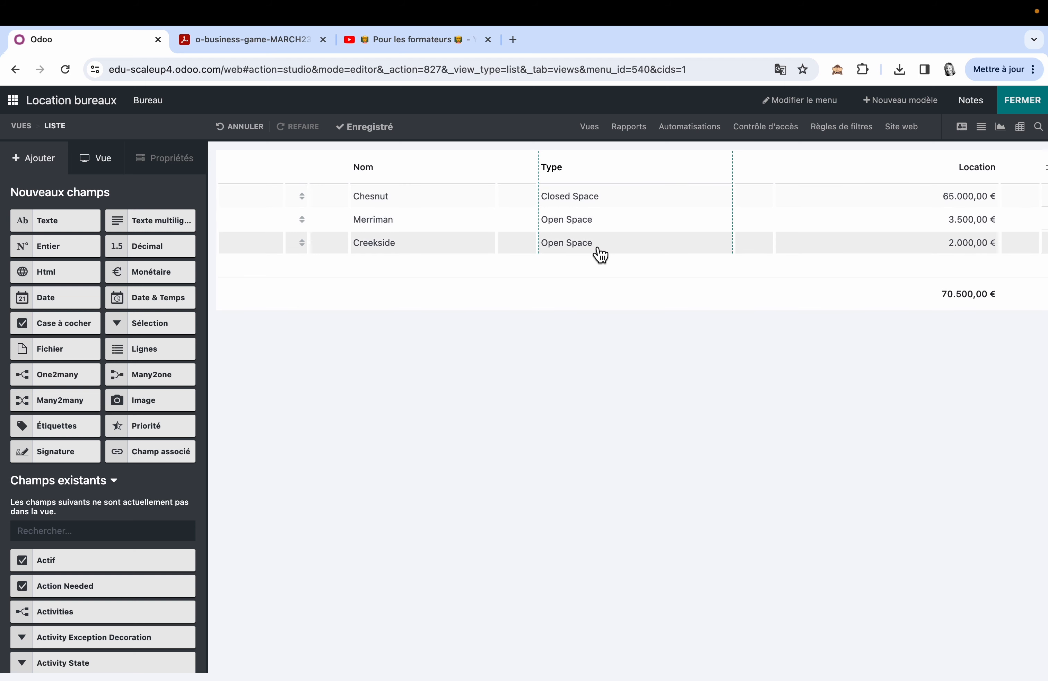
# Add the existing Capacité field as a column between Type and Location in the list view
pyautogui.scroll(-5, 110, 508)
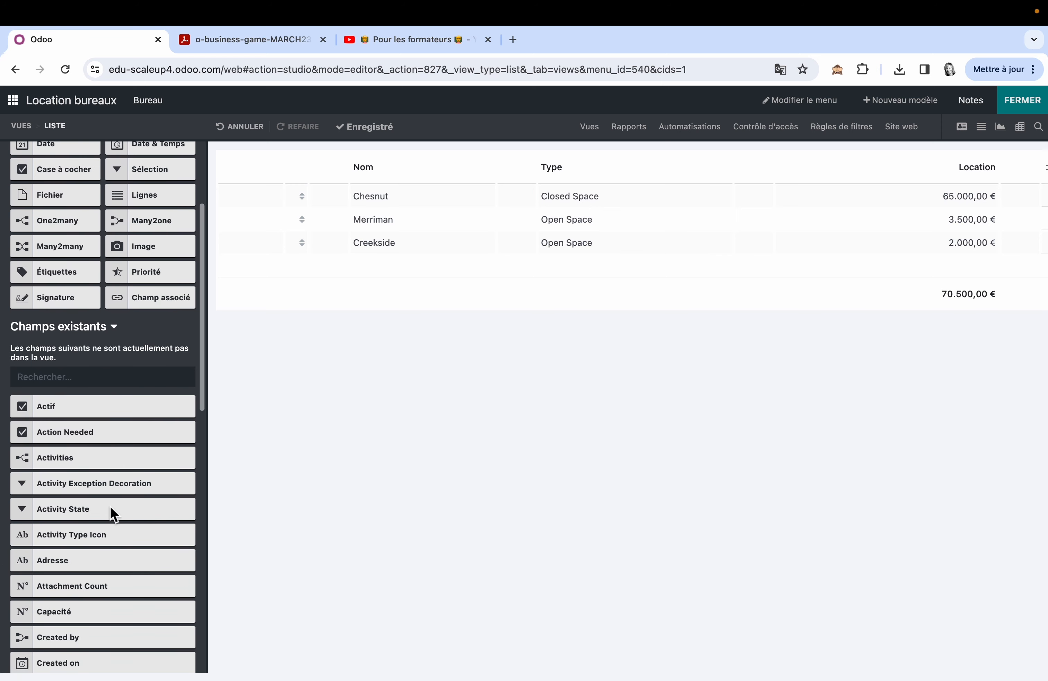
pyautogui.click(78, 305)
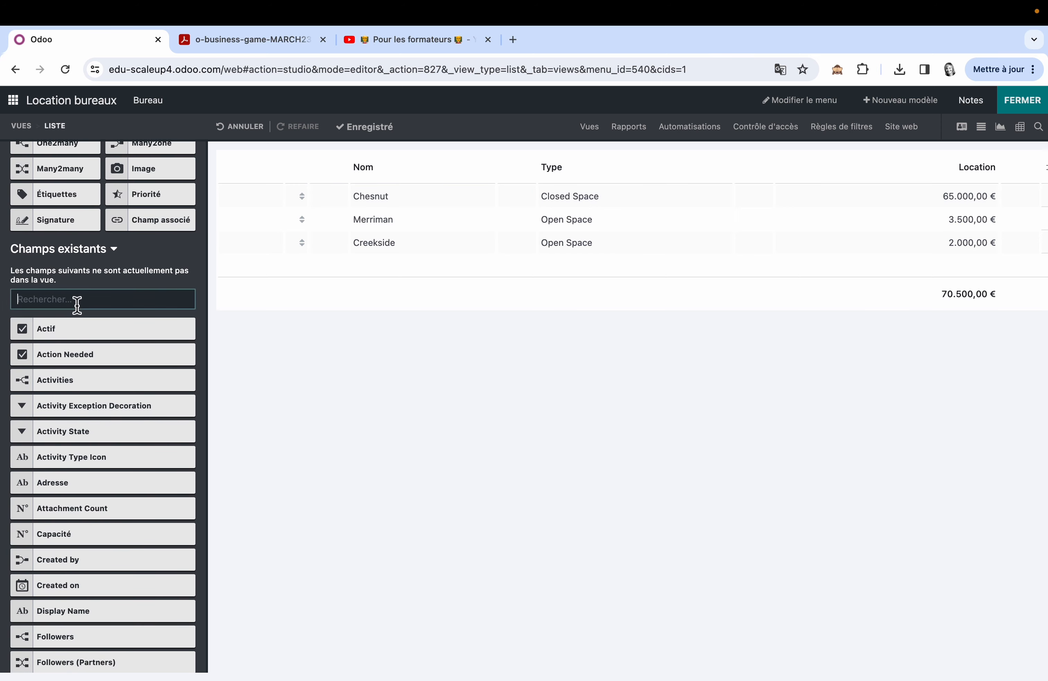
pyautogui.write('cap')
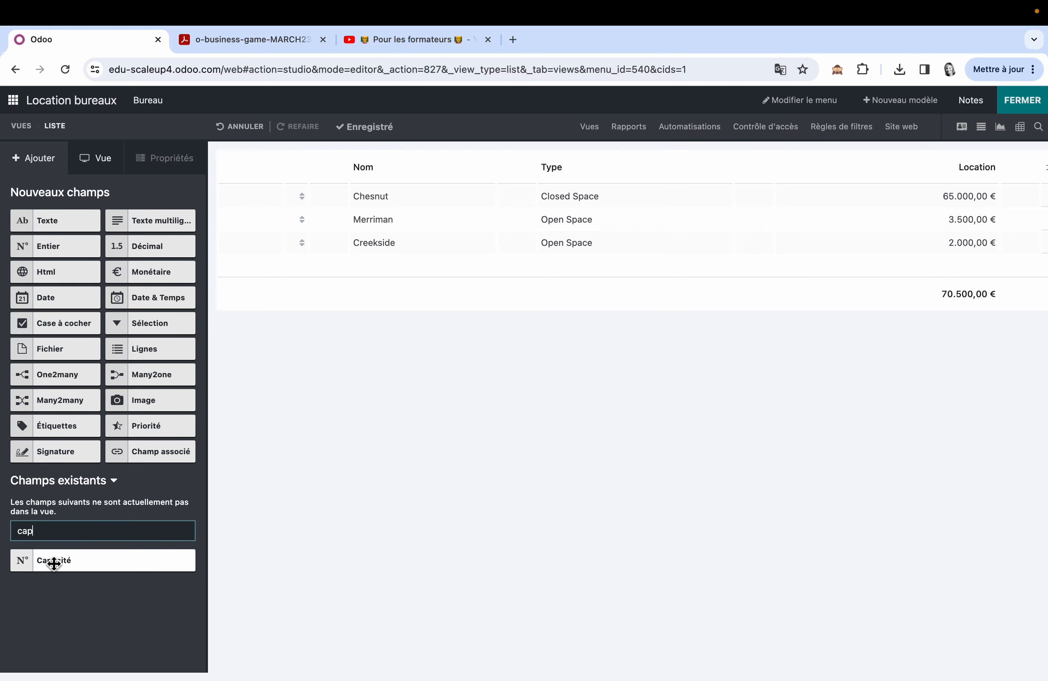
pyautogui.moveTo(54, 564); pyautogui.dragTo(729, 164)
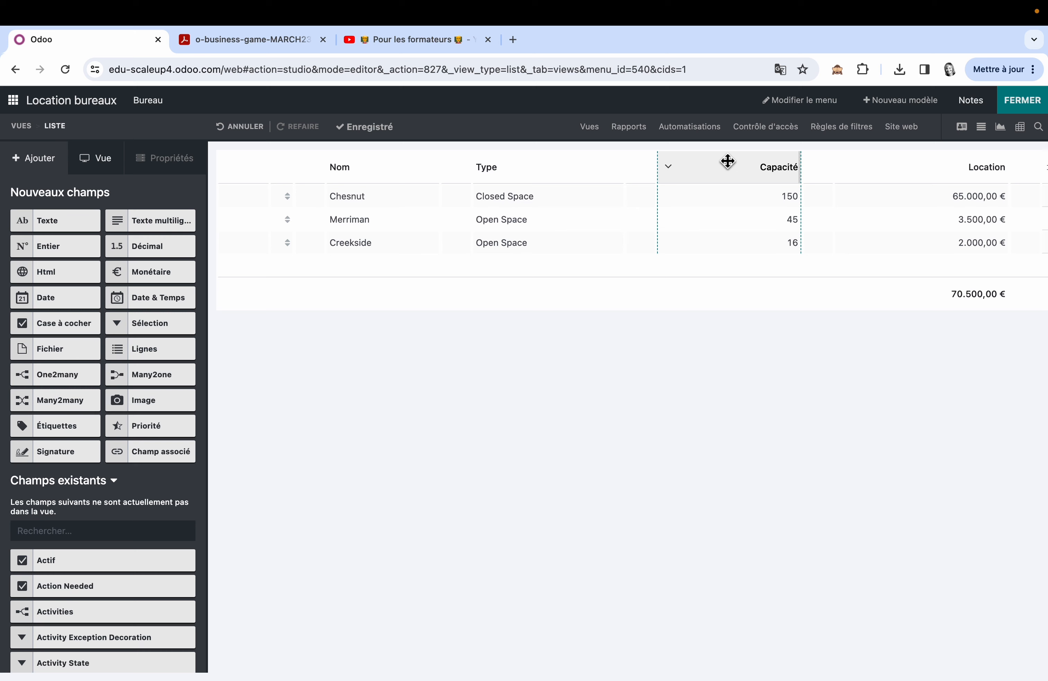
# Try to add the existing Pipeline status bar field as a column after Location, narrowing the Capacité column to make room
pyautogui.click(89, 530)
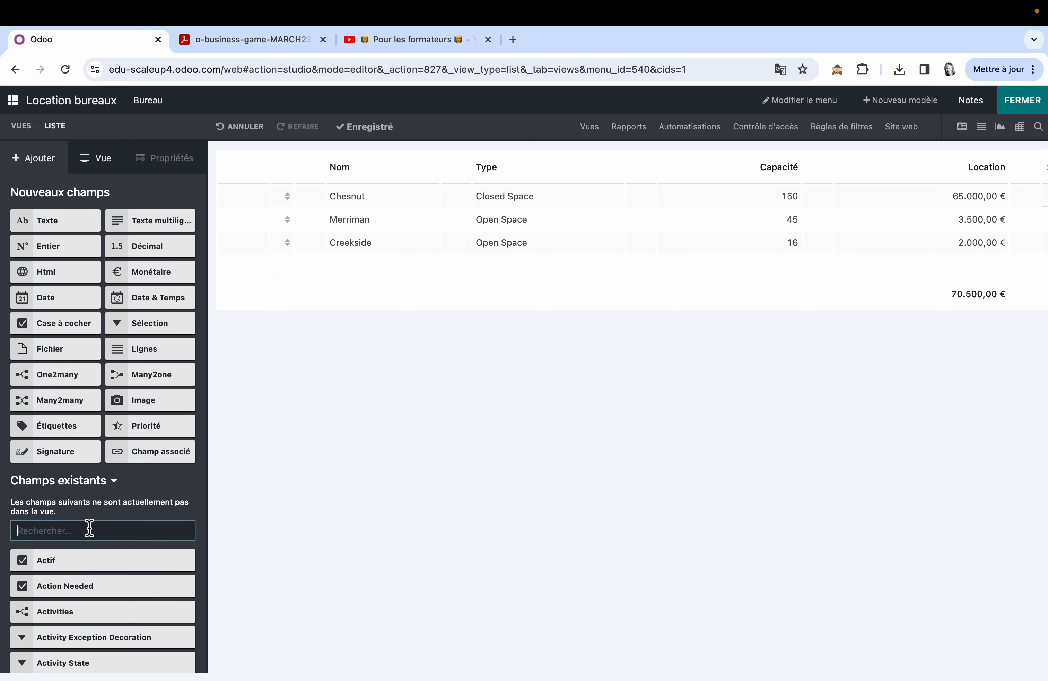
pyautogui.scroll(-5, 89, 526)
pyautogui.write('ba')
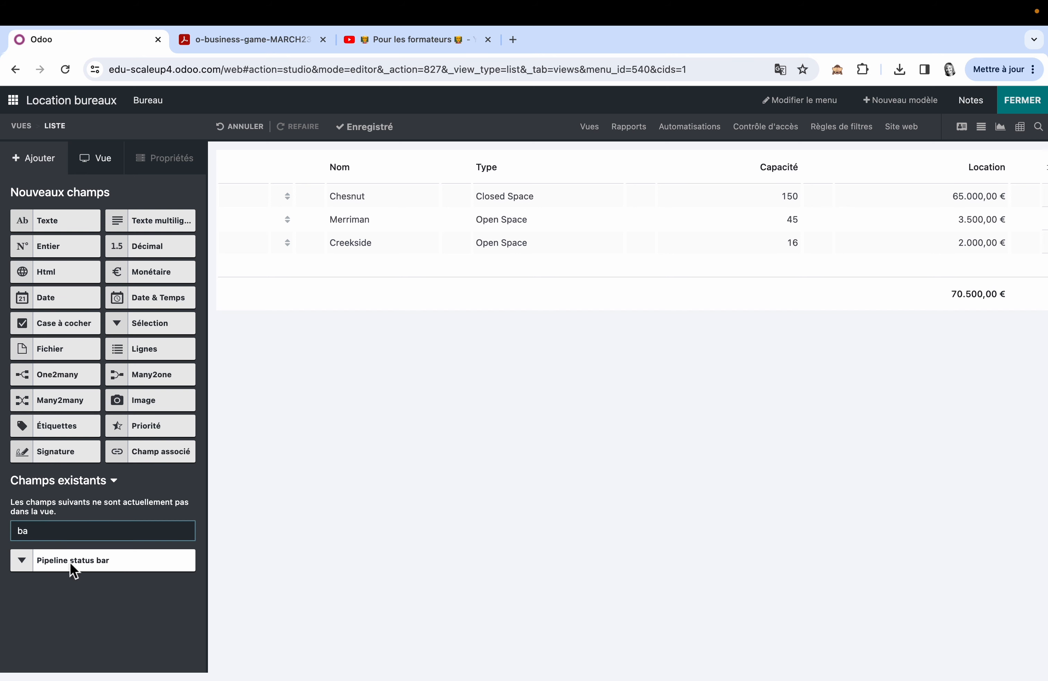
pyautogui.moveTo(105, 555); pyautogui.dragTo(1044, 175)
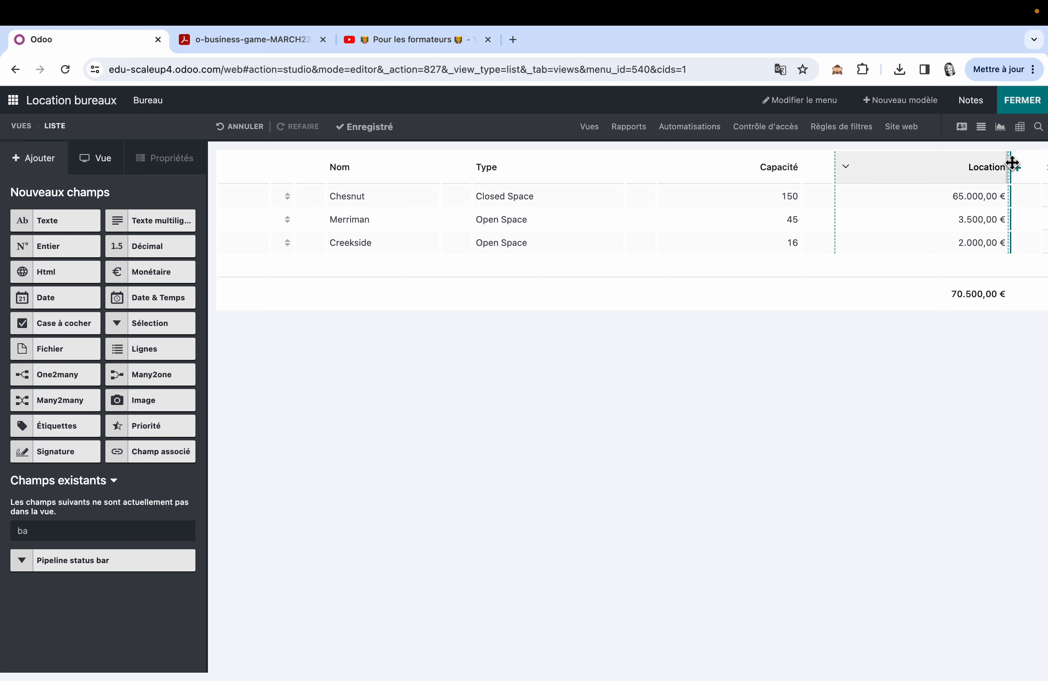
pyautogui.moveTo(1010, 163); pyautogui.dragTo(982, 168)
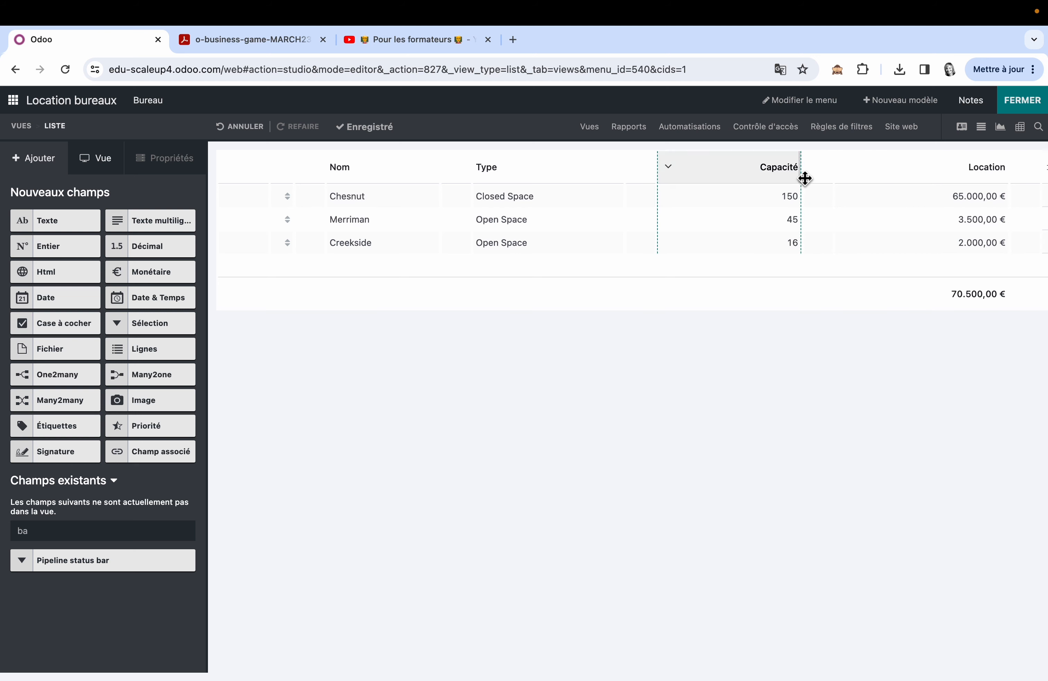
pyautogui.moveTo(802, 166); pyautogui.dragTo(780, 166)
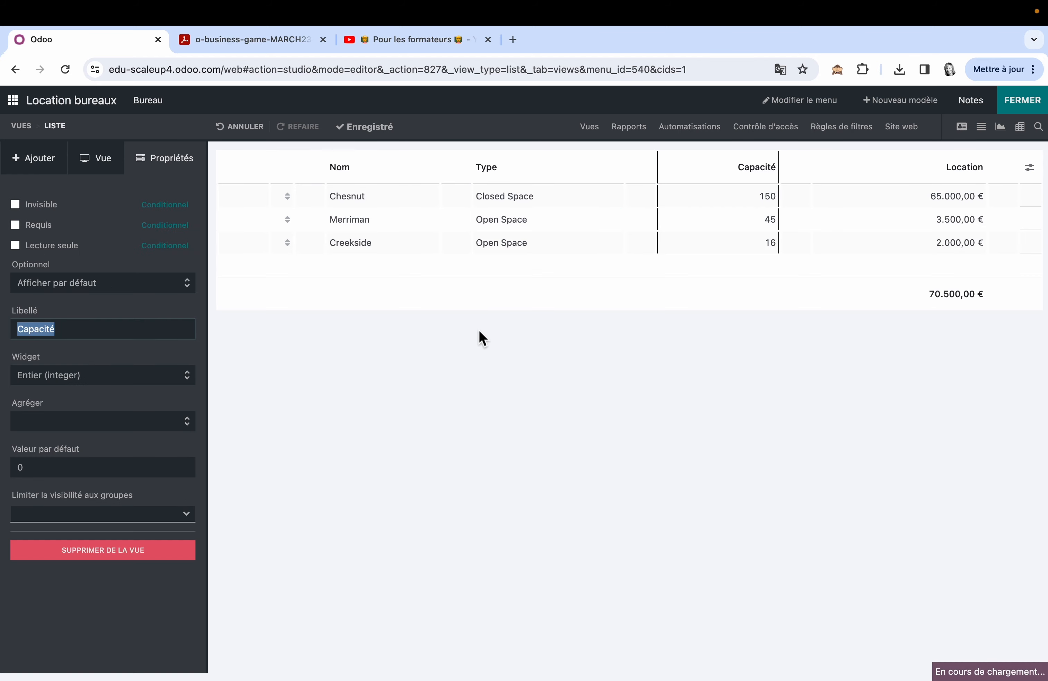
pyautogui.click(45, 158)
pyautogui.click(109, 528)
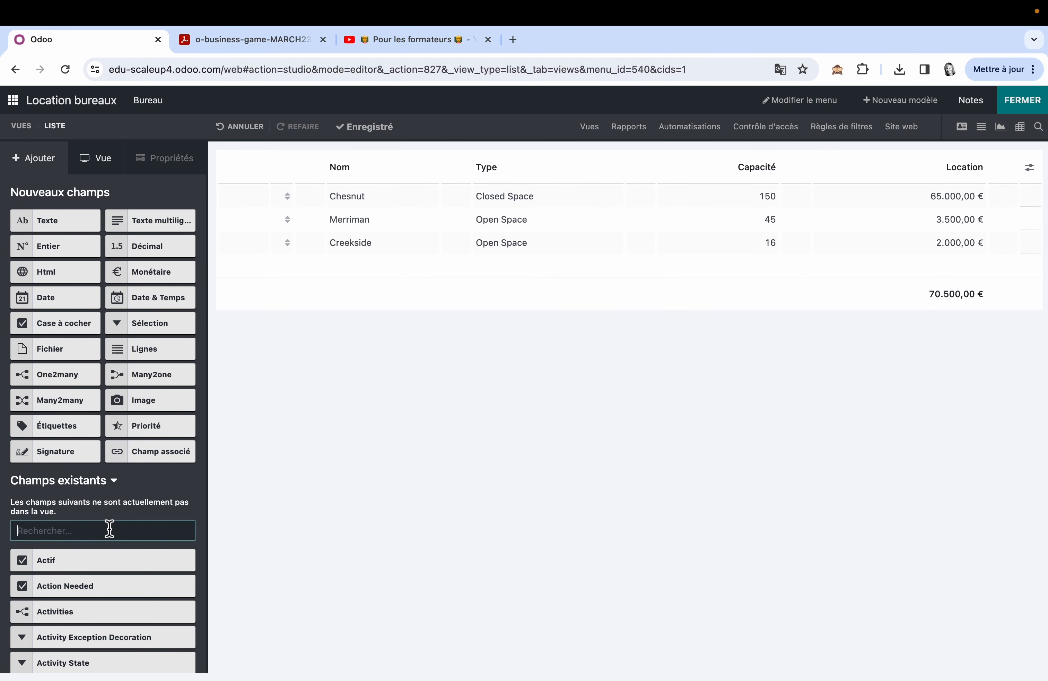
pyautogui.write('ba')
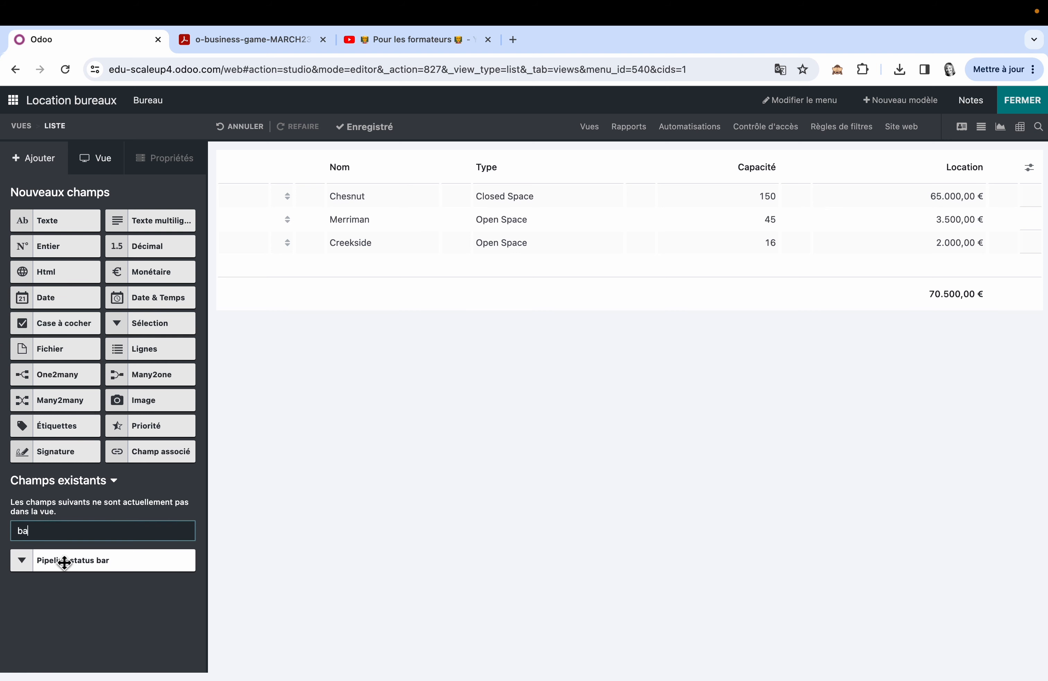
pyautogui.moveTo(64, 562); pyautogui.dragTo(998, 181)
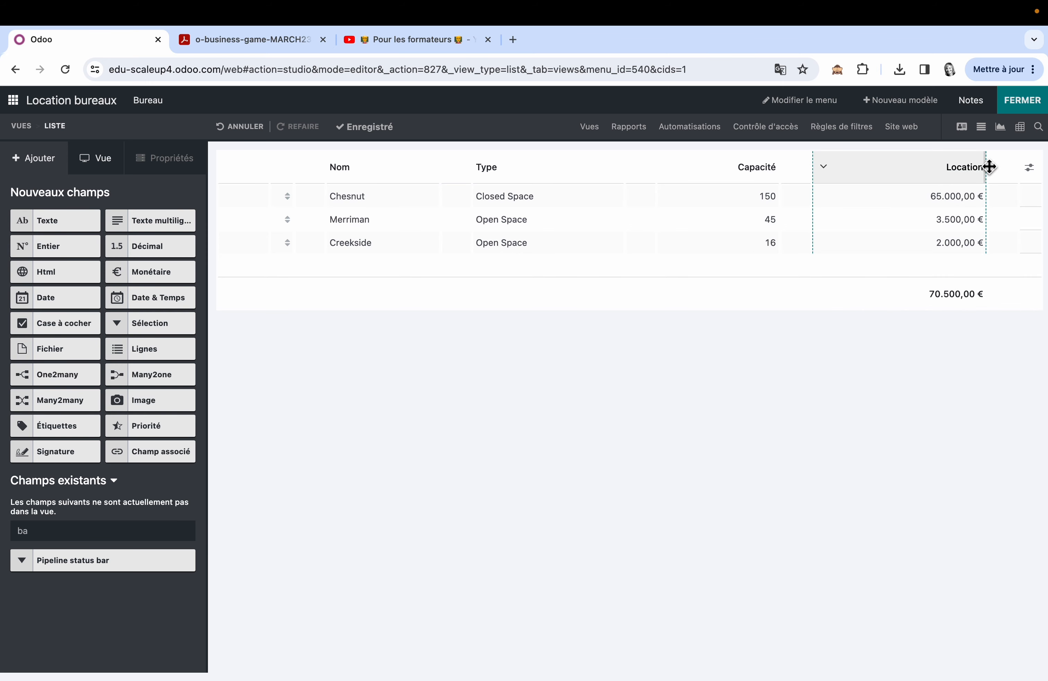
# Narrow the Location column, insert the existing Pipeline status bar field as a column after it, and close Studio
pyautogui.click(952, 171)
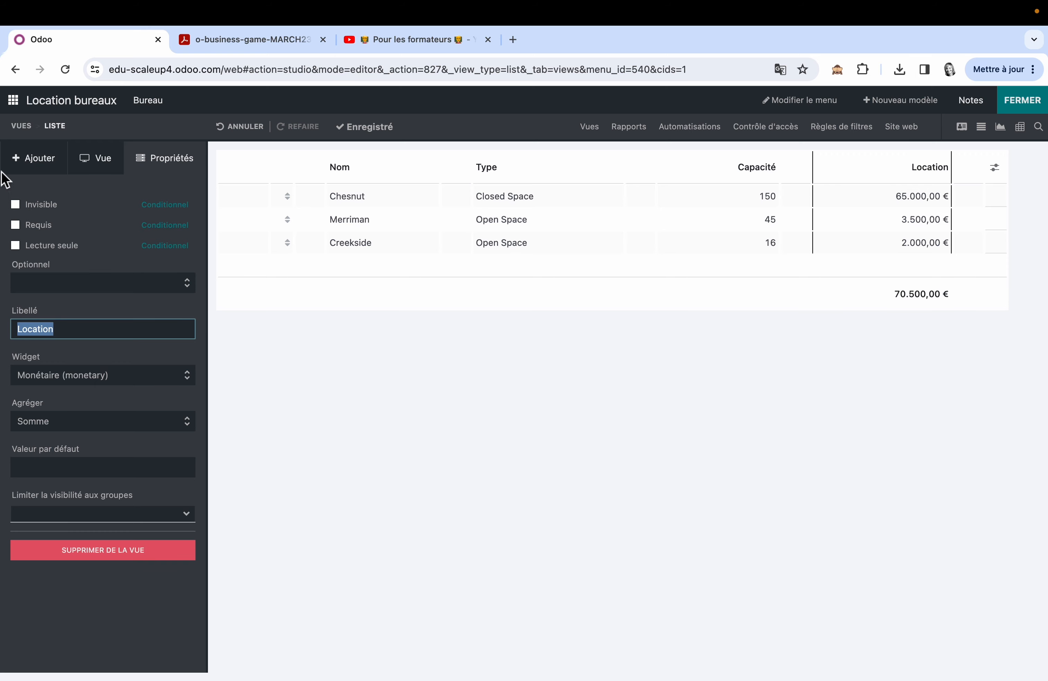
pyautogui.click(37, 161)
pyautogui.click(90, 529)
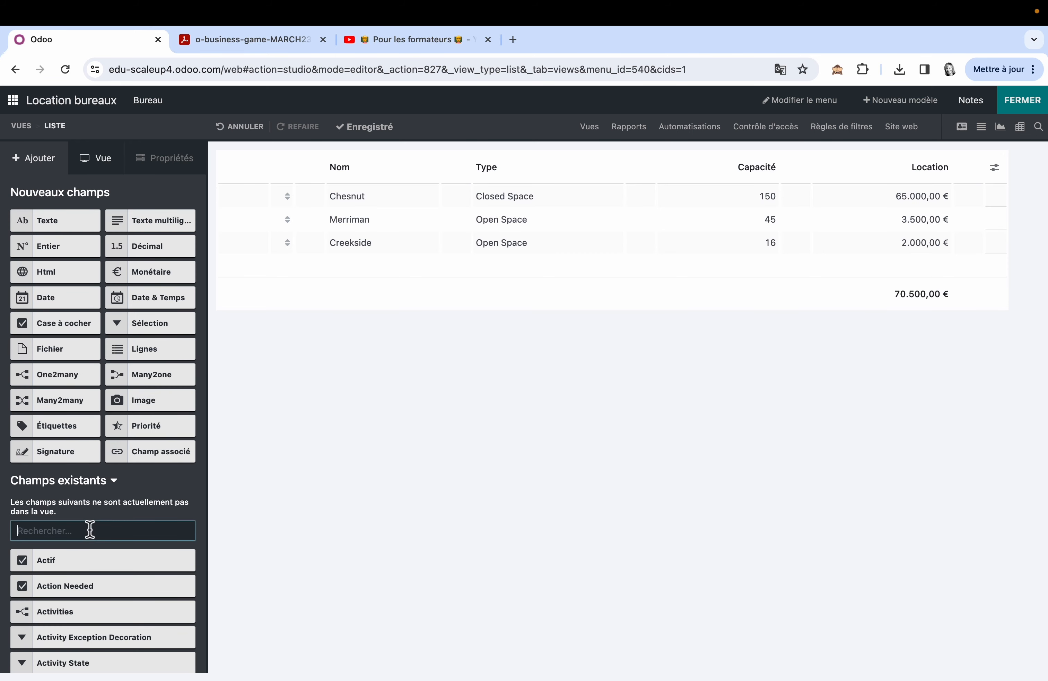
pyautogui.write('ba')
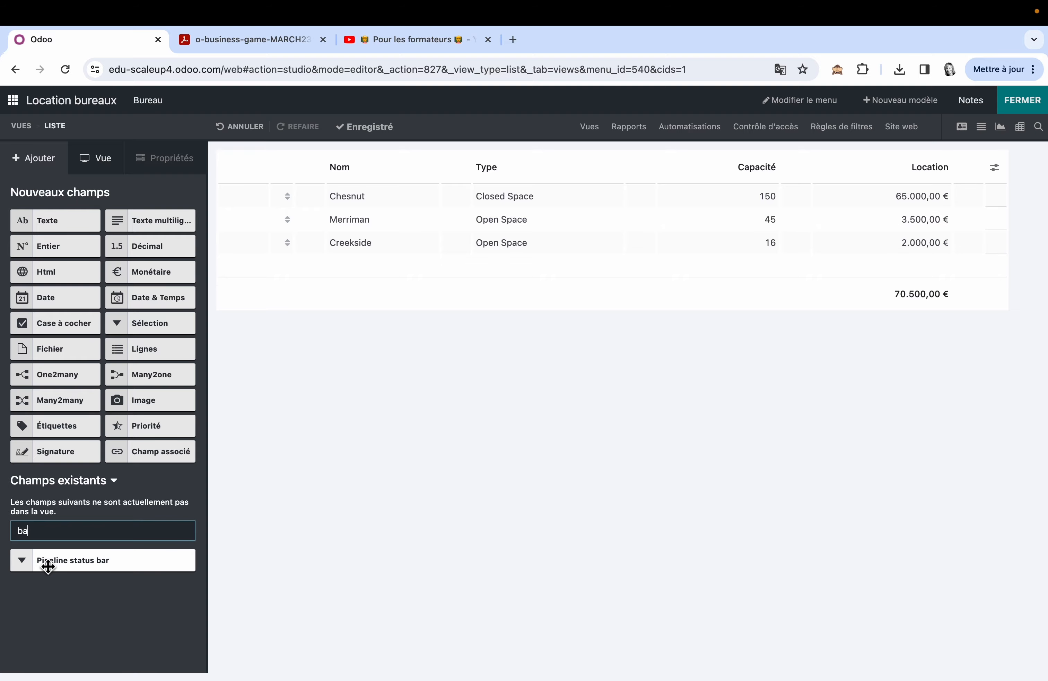
pyautogui.moveTo(48, 566); pyautogui.dragTo(958, 195)
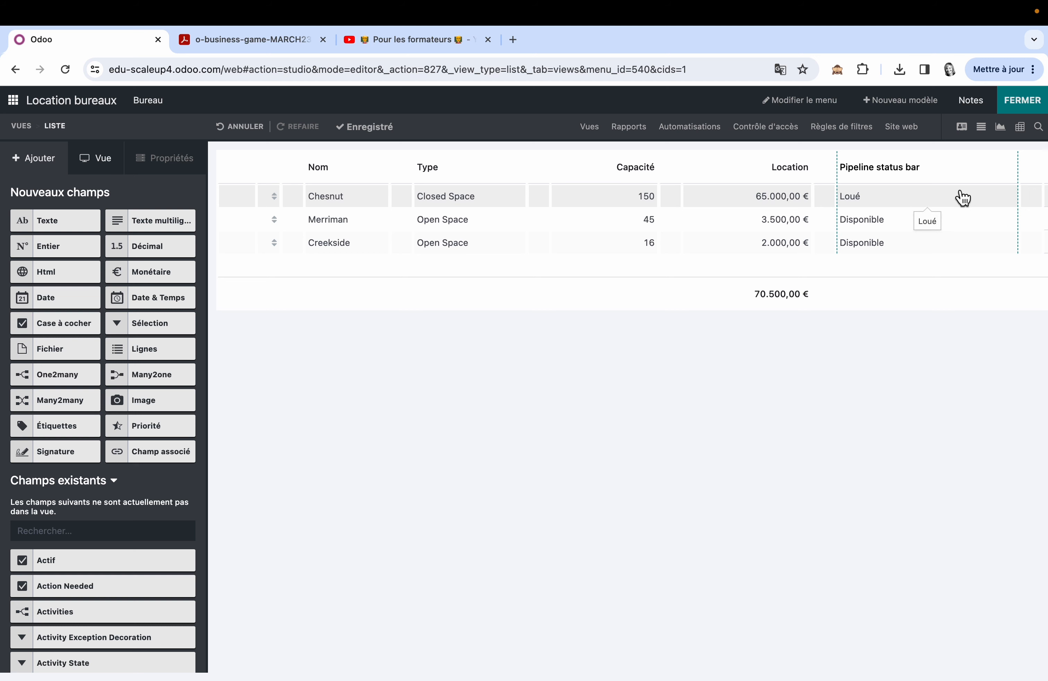
pyautogui.click(1033, 105)
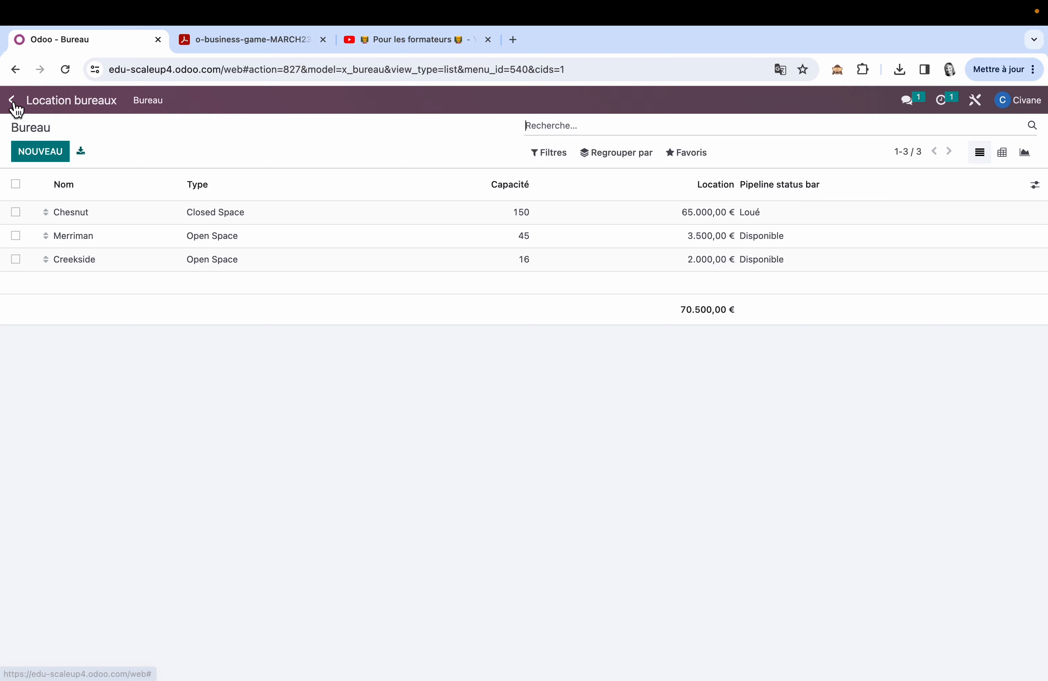
# View the Inventaire overview as an example of a kanban layout and return to the Location bureaux app
pyautogui.click(14, 101)
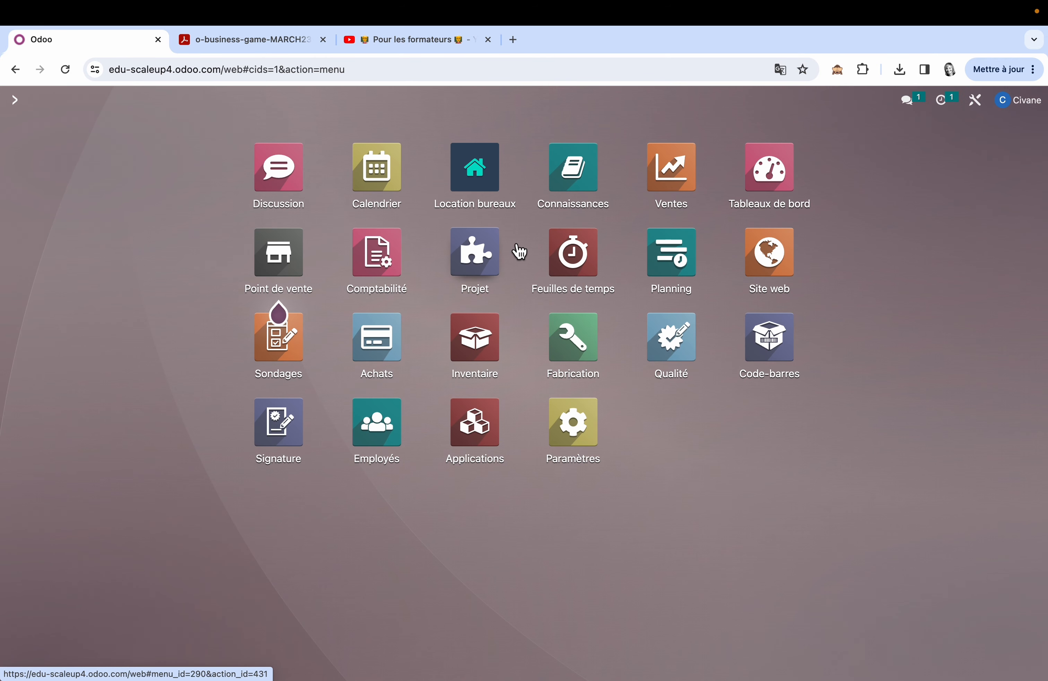
pyautogui.click(479, 350)
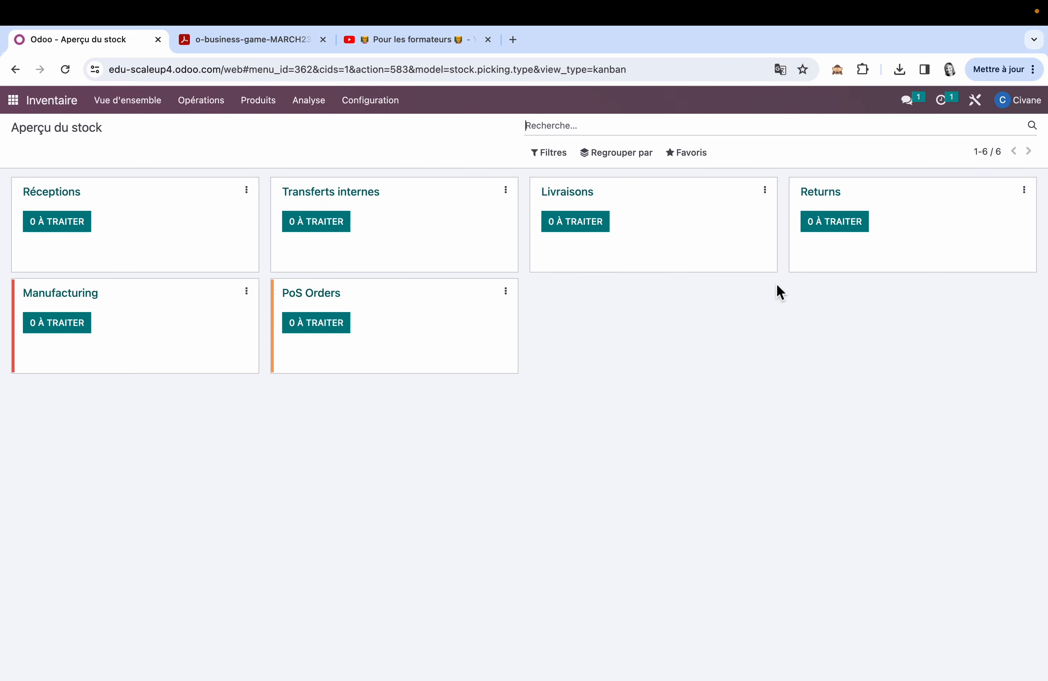
pyautogui.click(13, 100)
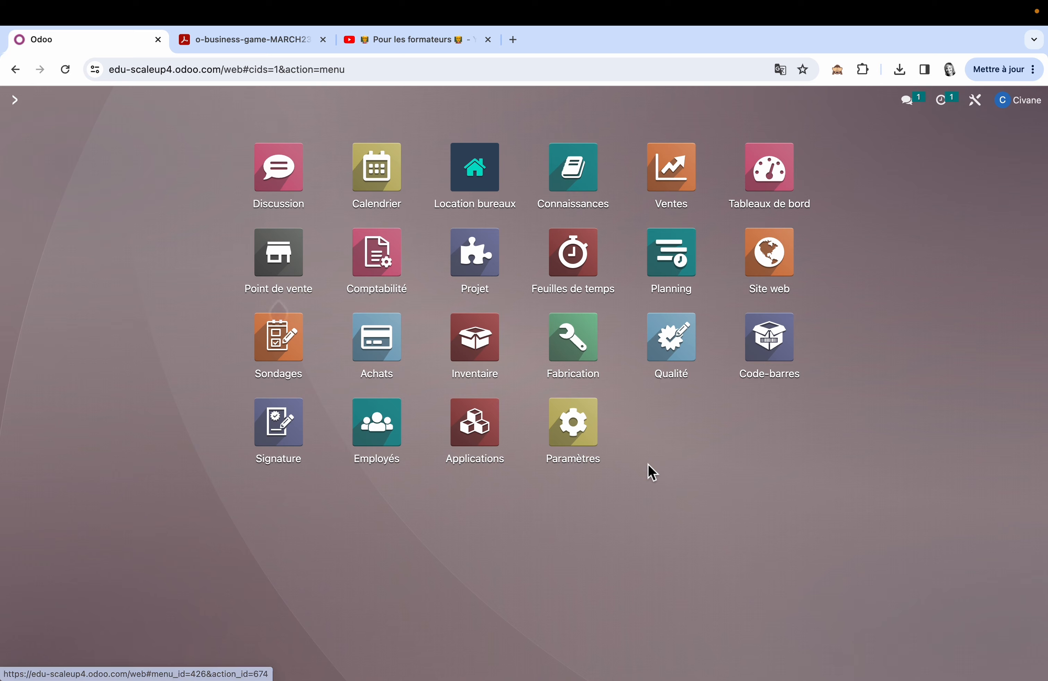
pyautogui.click(484, 179)
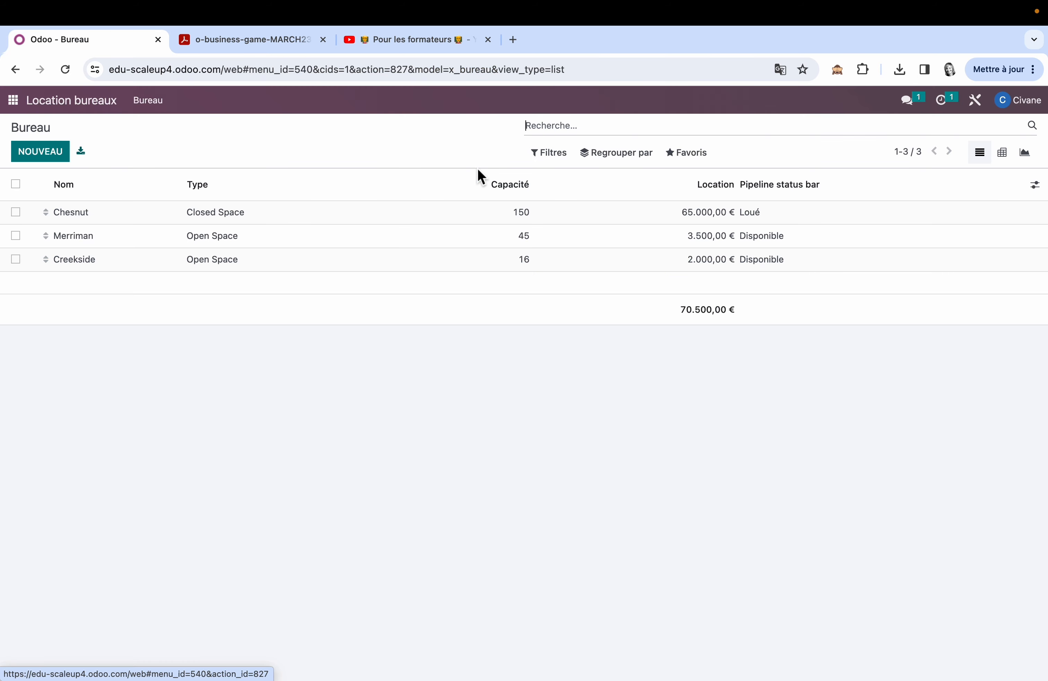
# Open the Bureau list in Odoo Studio and activate a Kanban view for it
pyautogui.click(977, 101)
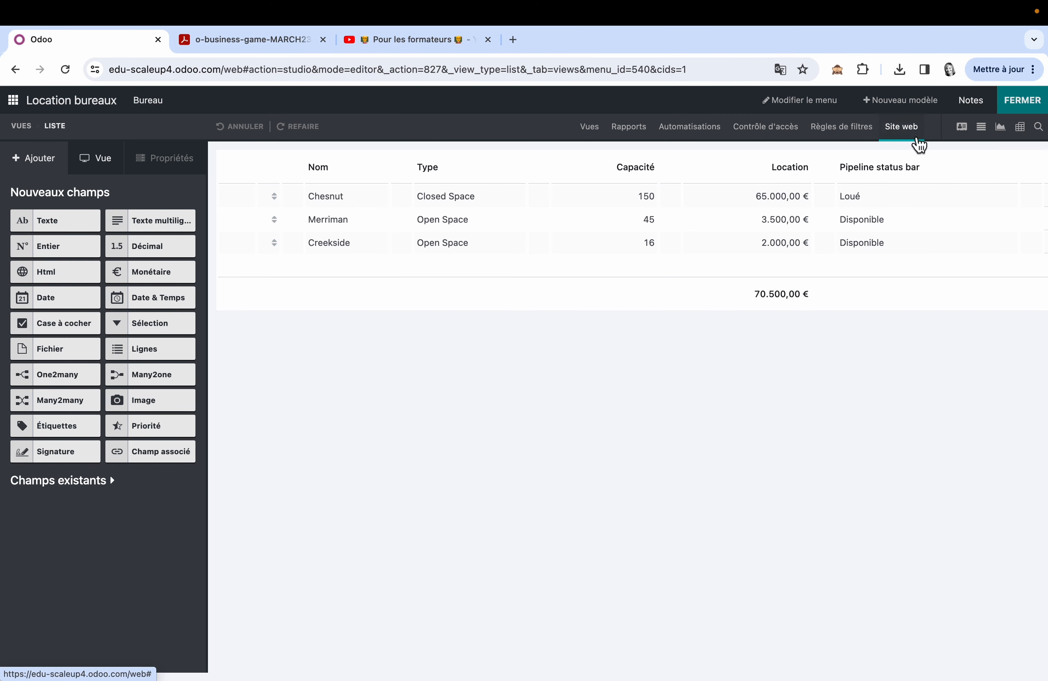
pyautogui.click(592, 128)
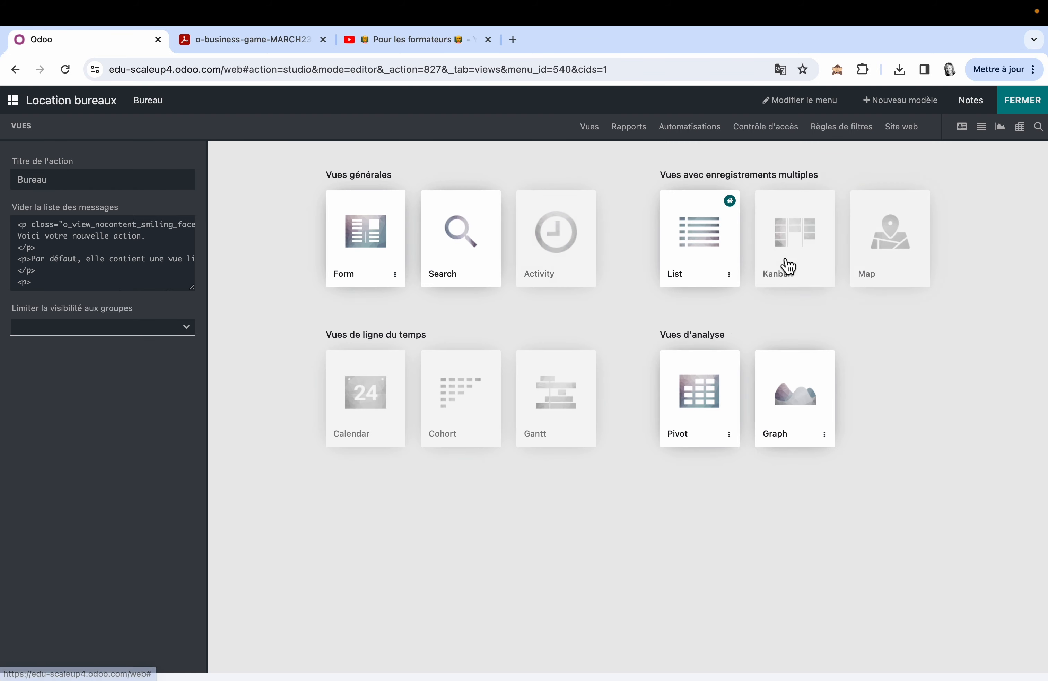
pyautogui.click(809, 240)
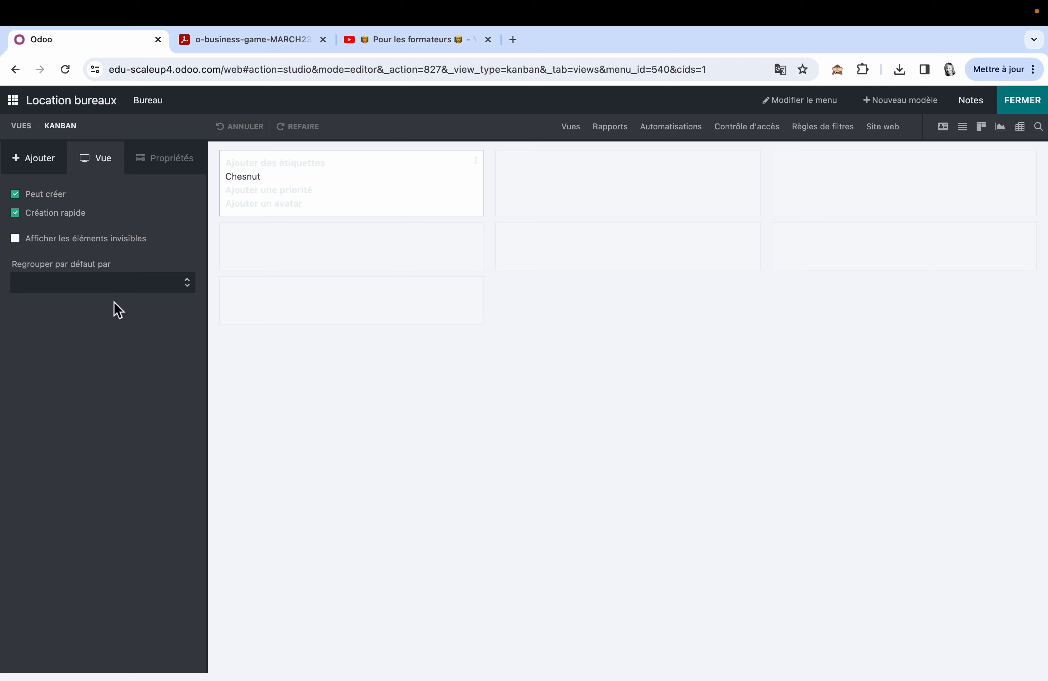
# Group the Kanban view by Pipeline status bar by default and close Studio
pyautogui.click(167, 283)
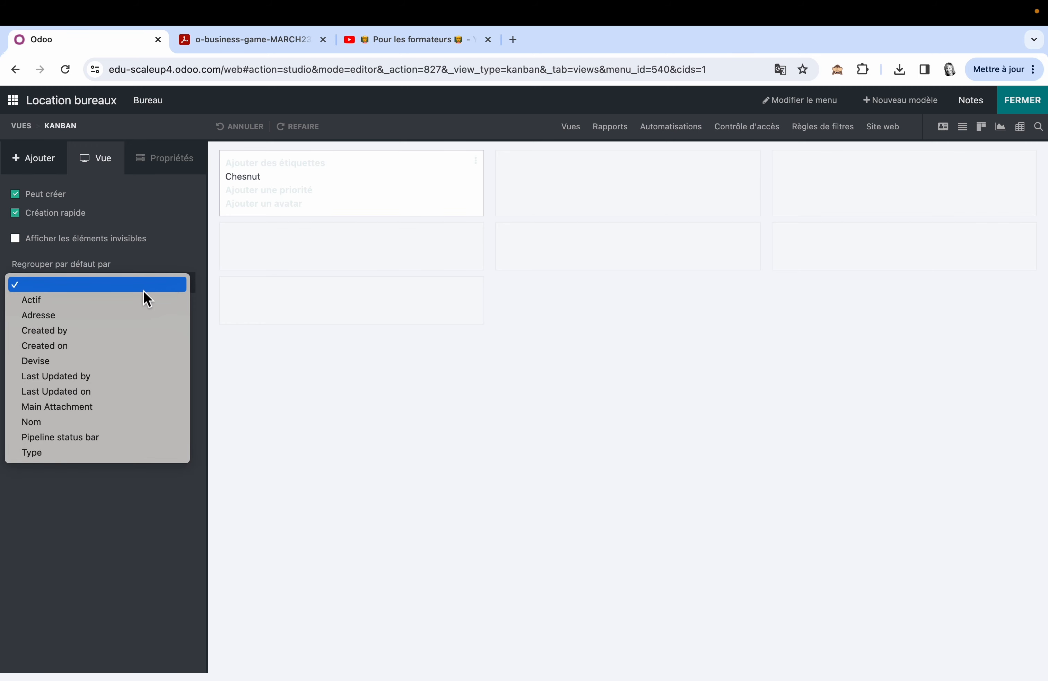
pyautogui.click(82, 439)
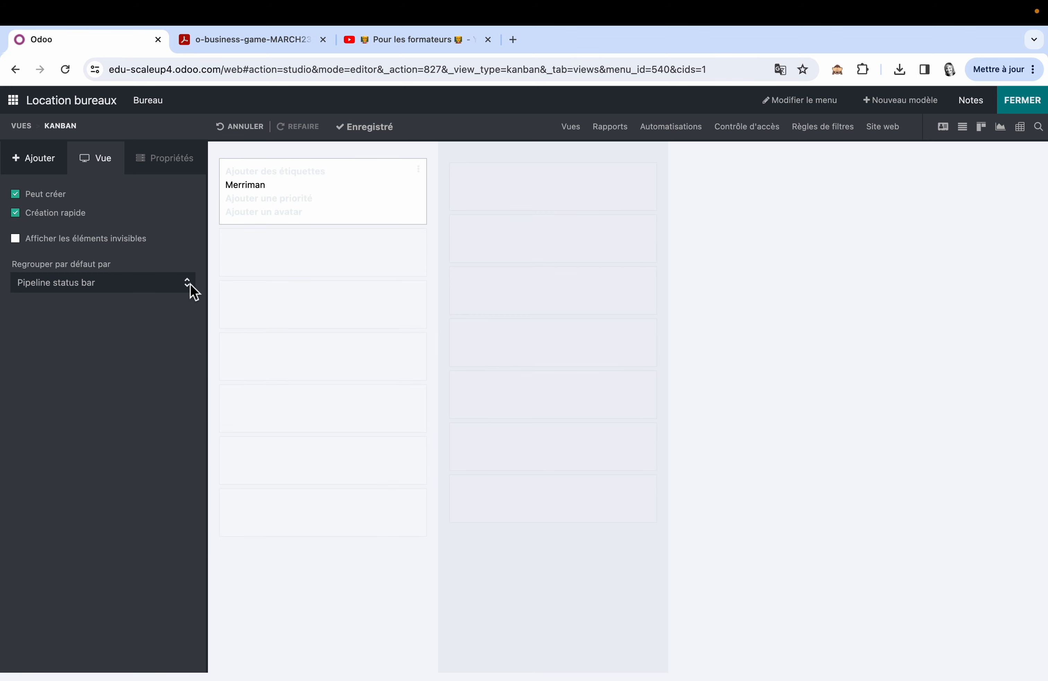
pyautogui.click(139, 293)
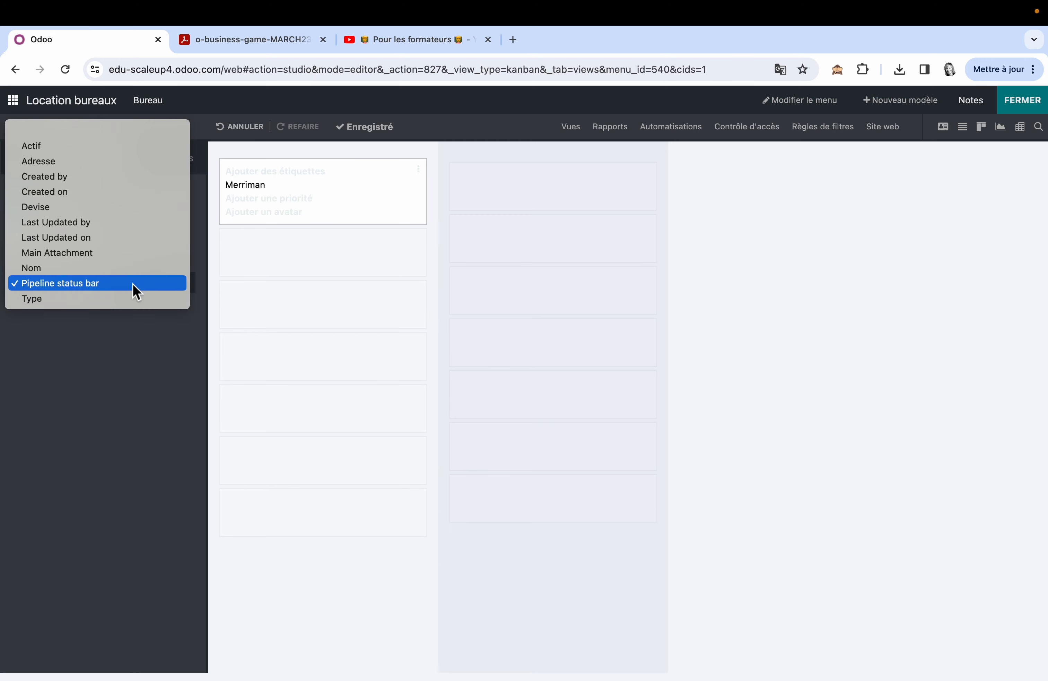
pyautogui.click(91, 288)
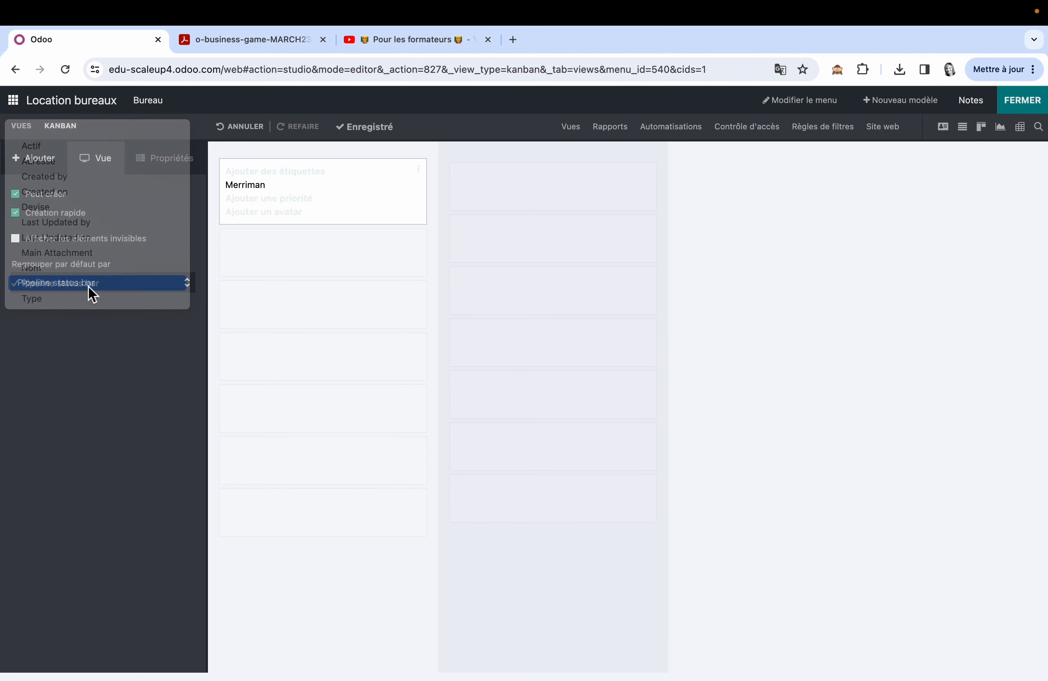
pyautogui.click(1028, 109)
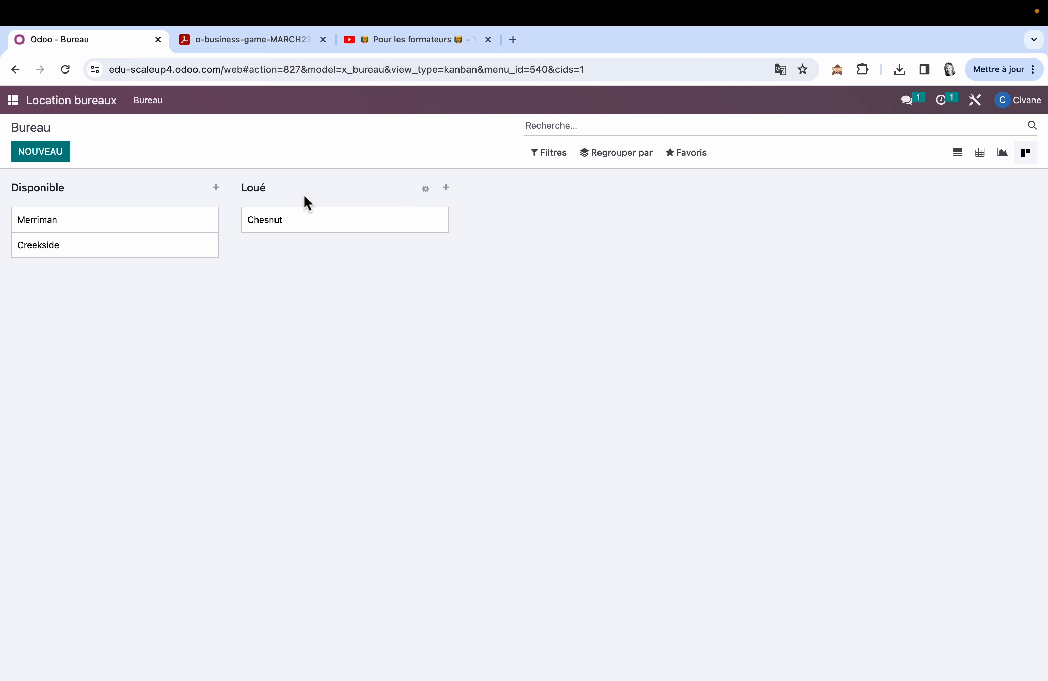
# Open the Bureau graph view for editing in Odoo Studio and set its chart type to Circulaire
pyautogui.click(959, 155)
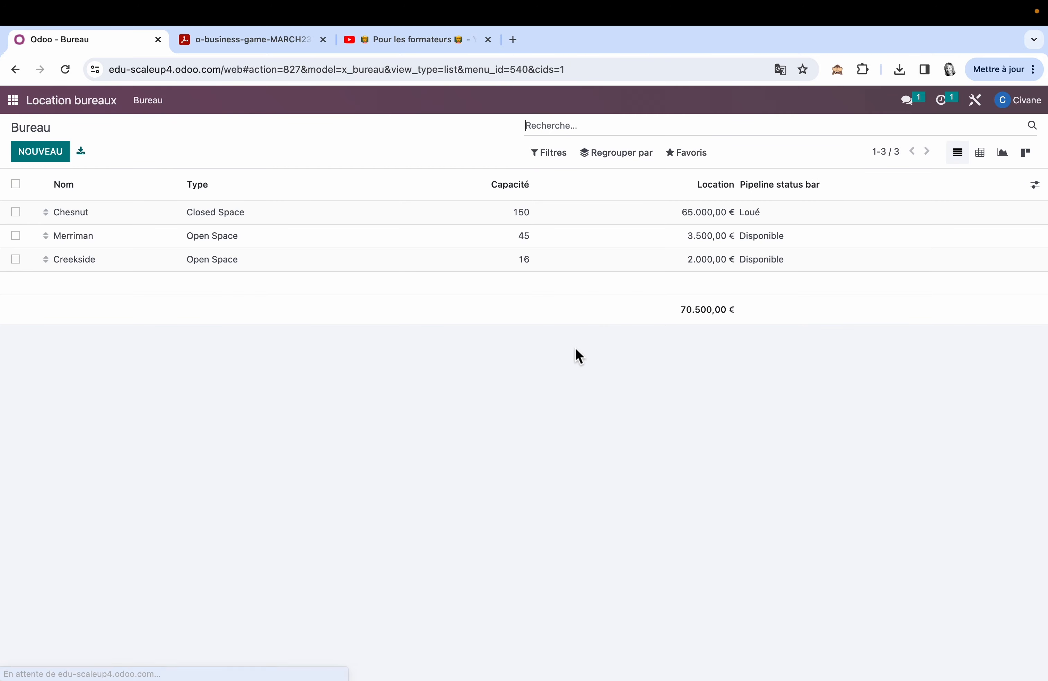
pyautogui.click(979, 104)
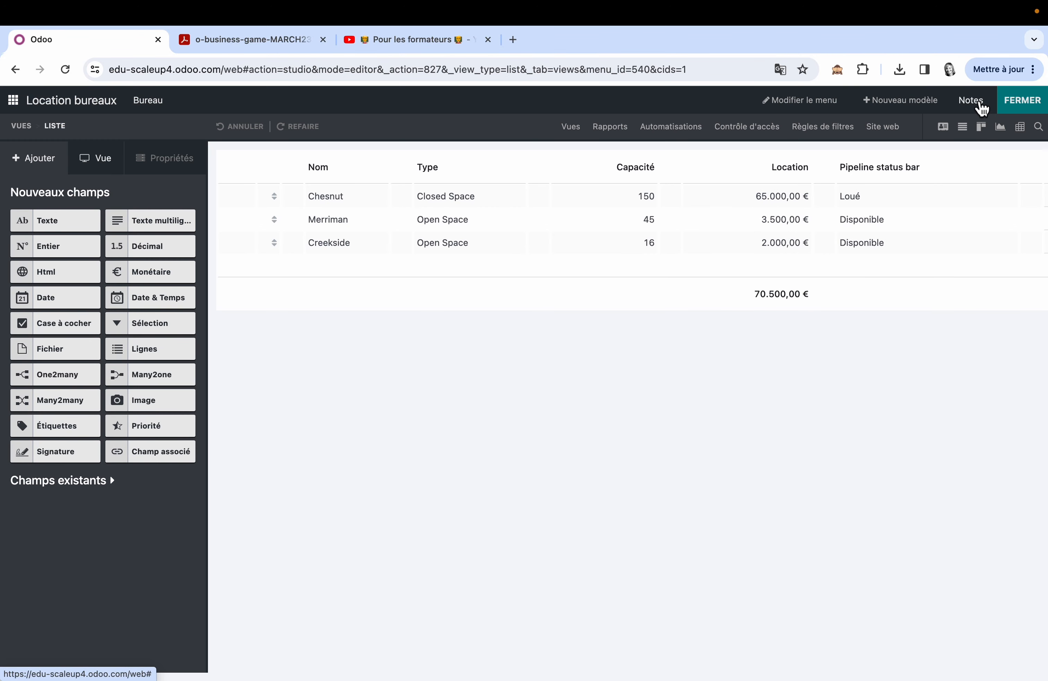
pyautogui.click(577, 132)
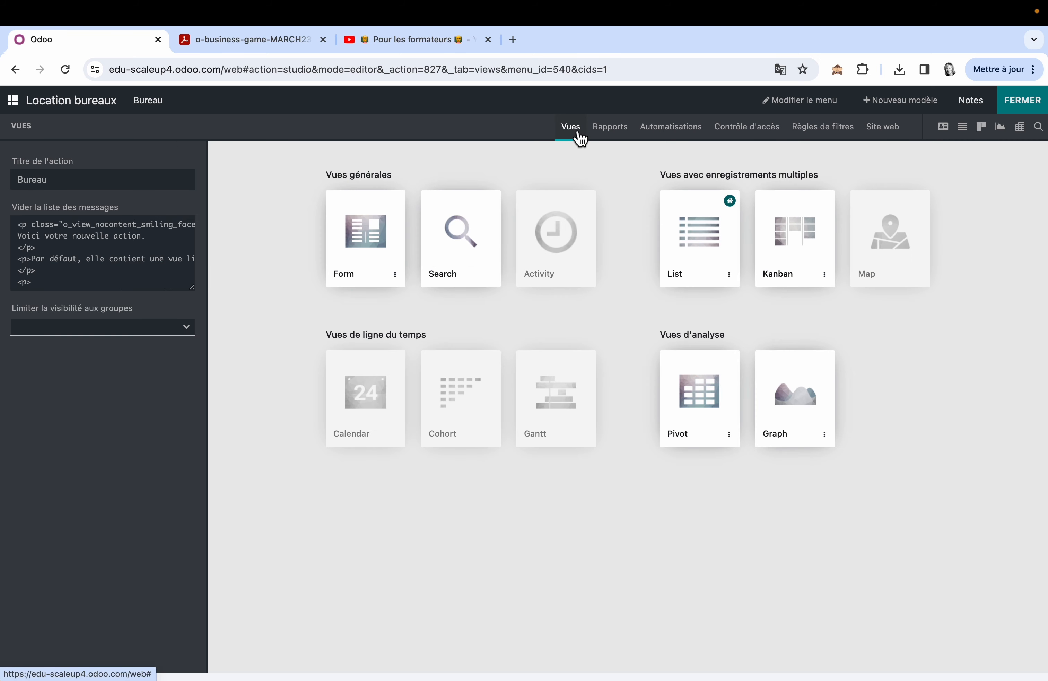
pyautogui.click(809, 411)
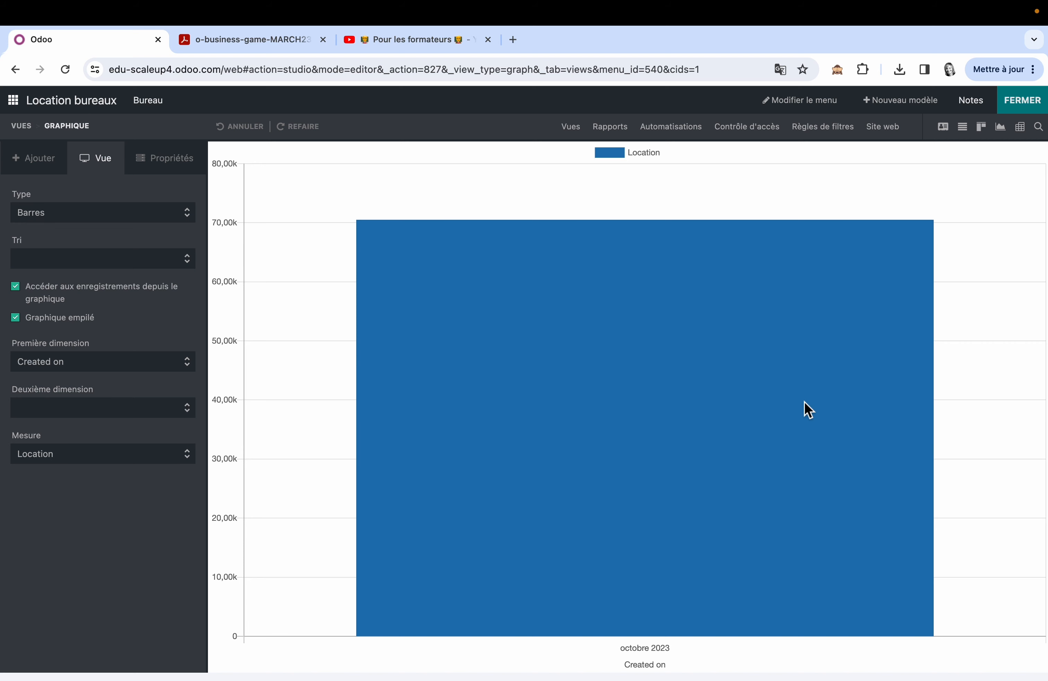
pyautogui.click(98, 213)
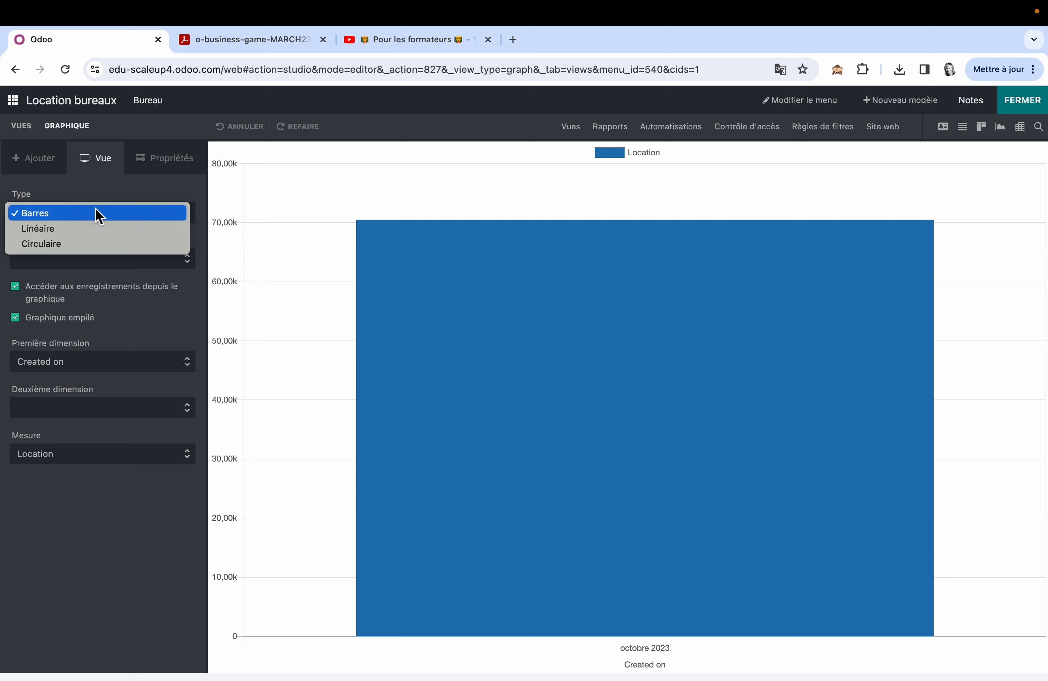
pyautogui.click(93, 243)
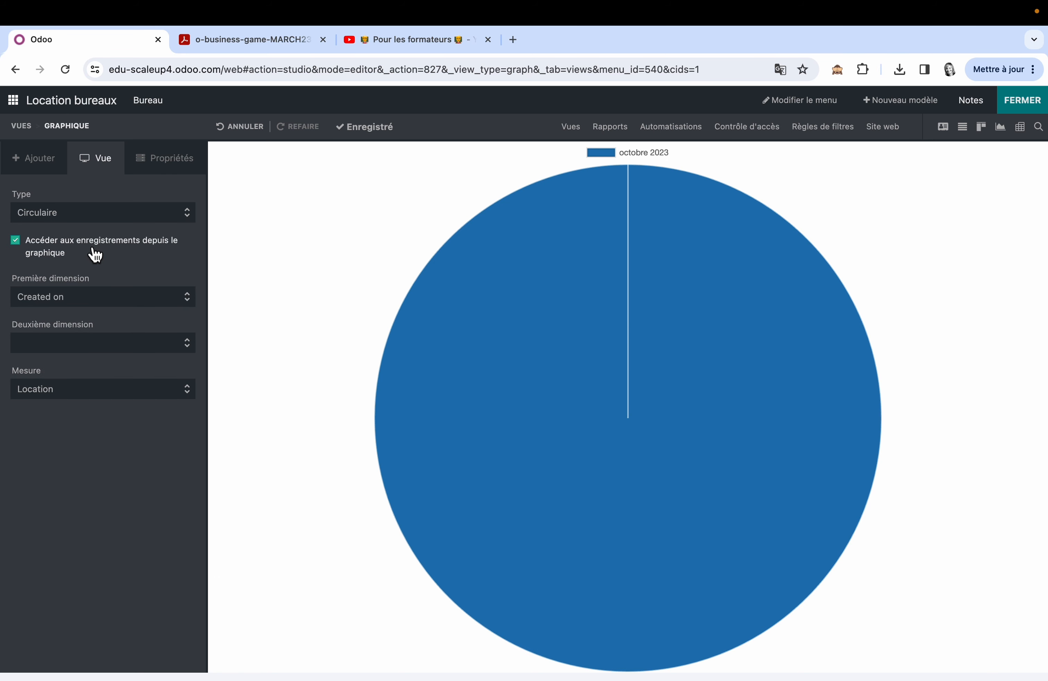
# Set the pie chart's measure to Capacité and its first dimension to Type
pyautogui.click(72, 391)
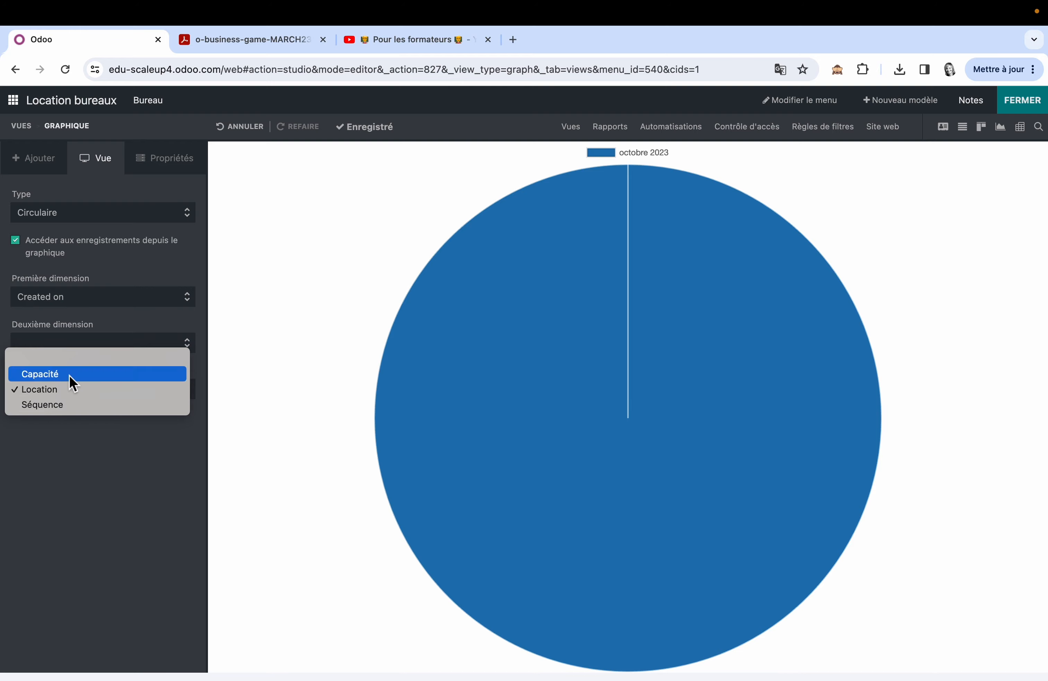
pyautogui.click(70, 374)
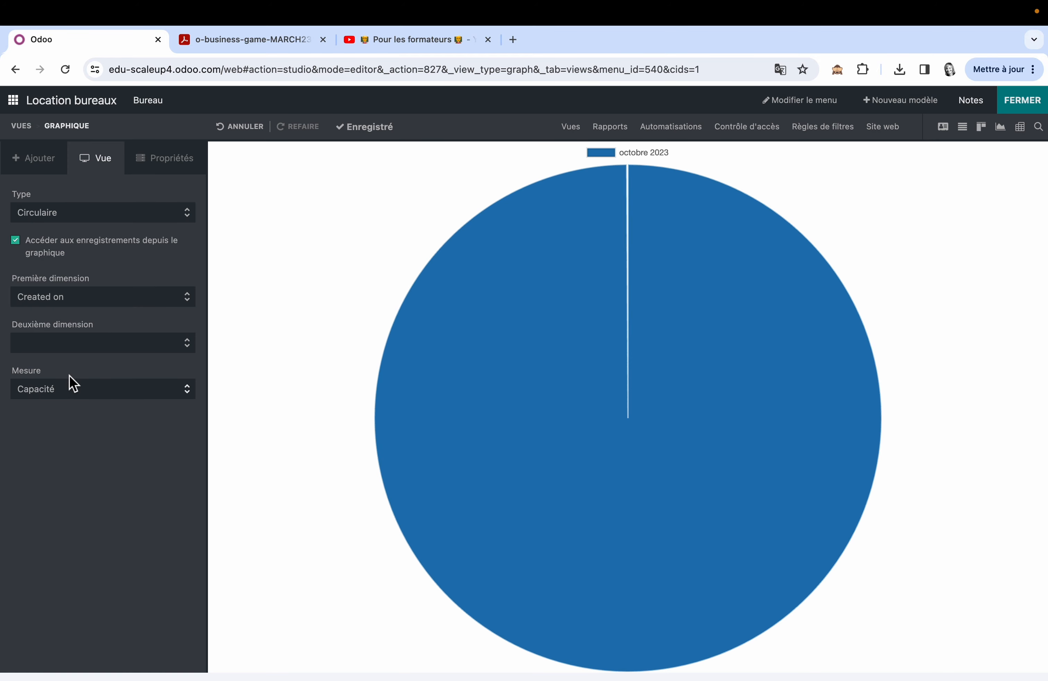
pyautogui.click(77, 298)
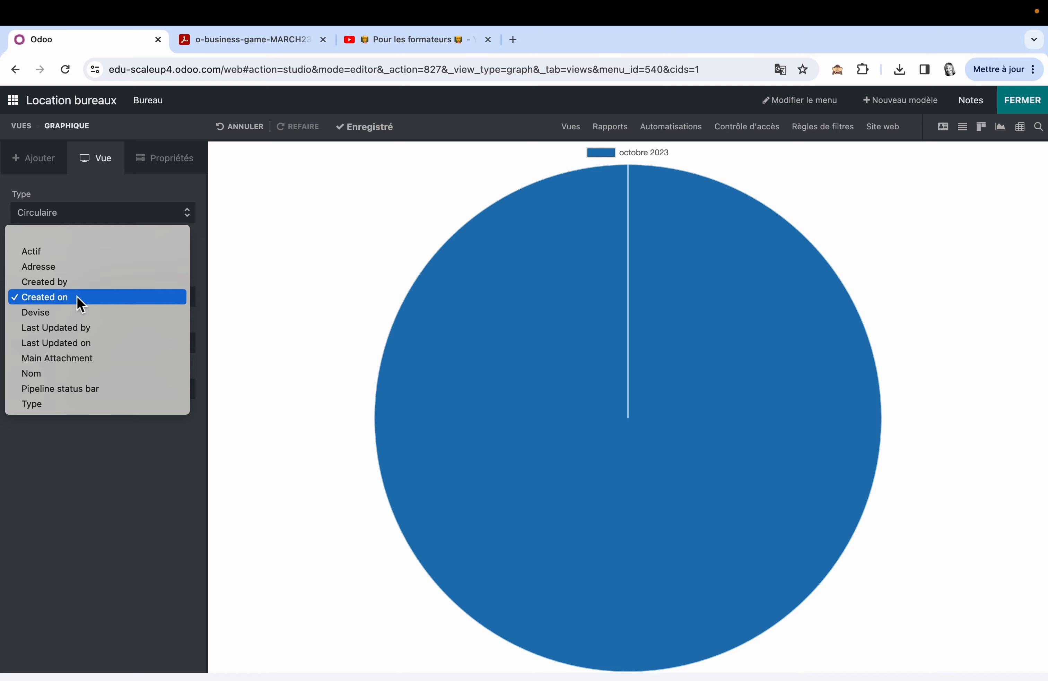
pyautogui.click(47, 403)
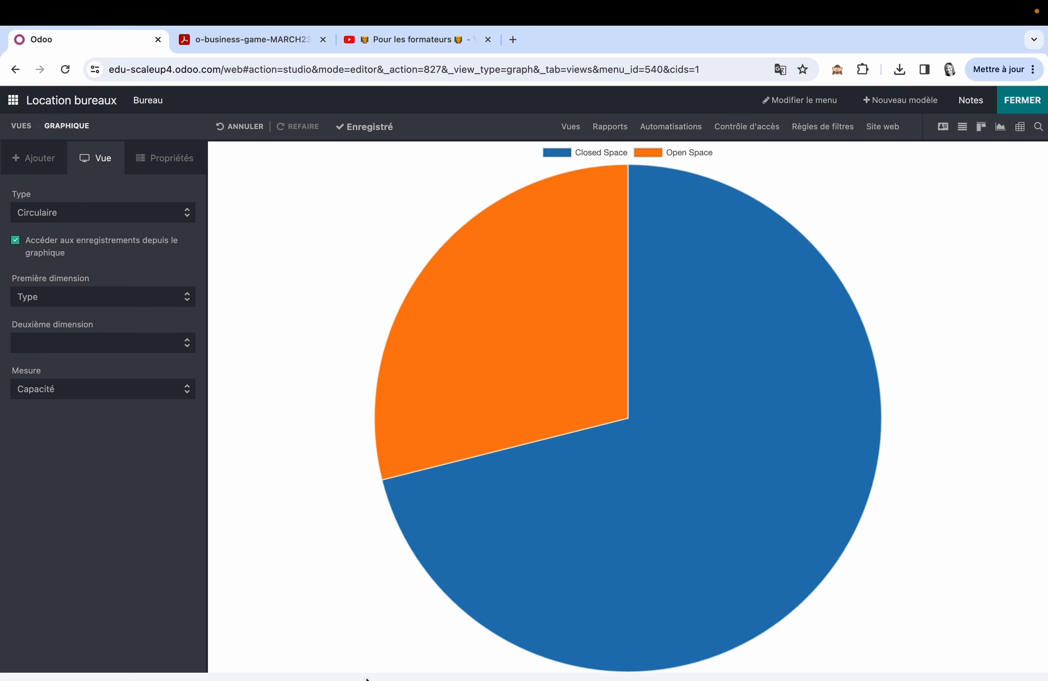
# Close Studio, reopen the Bureau records in the graph view and display the available measures
pyautogui.click(1033, 108)
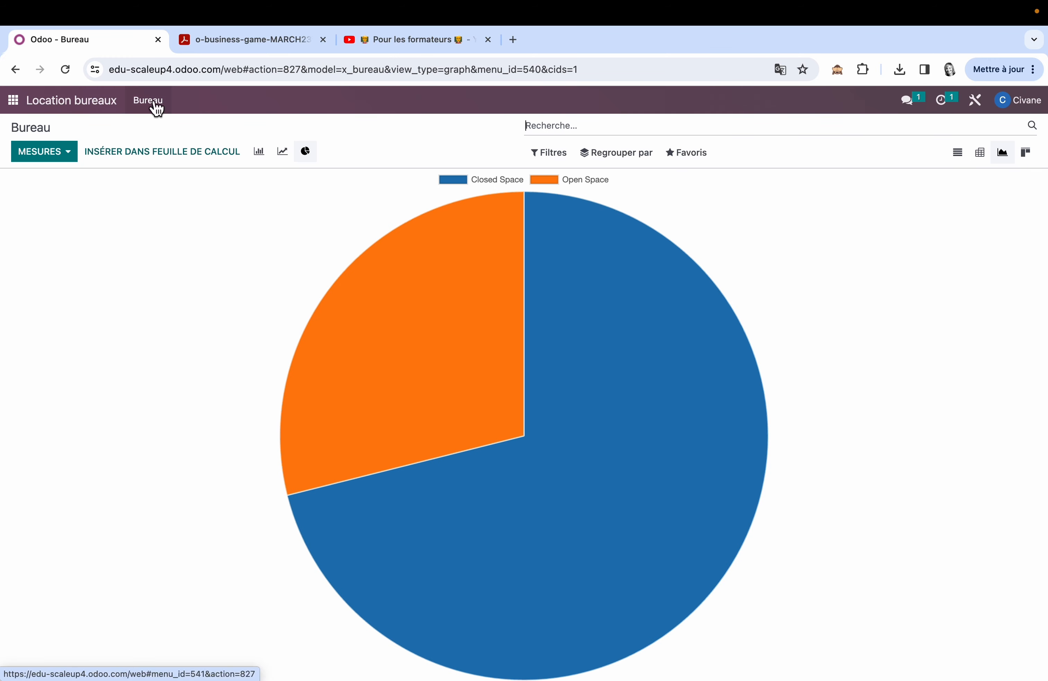
pyautogui.click(155, 105)
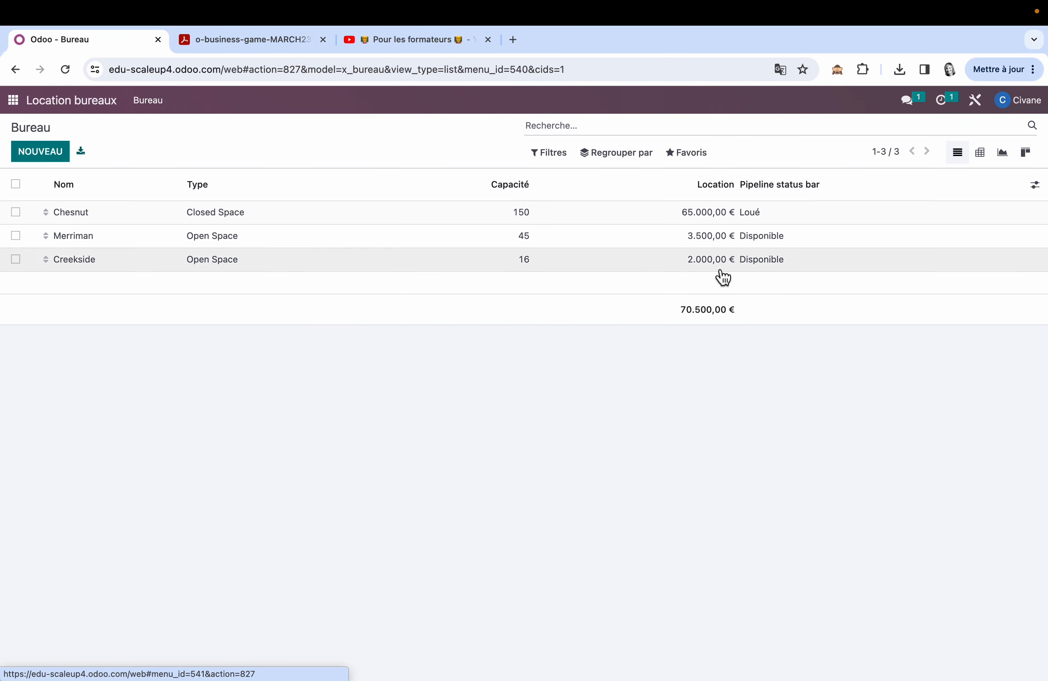
pyautogui.click(1010, 160)
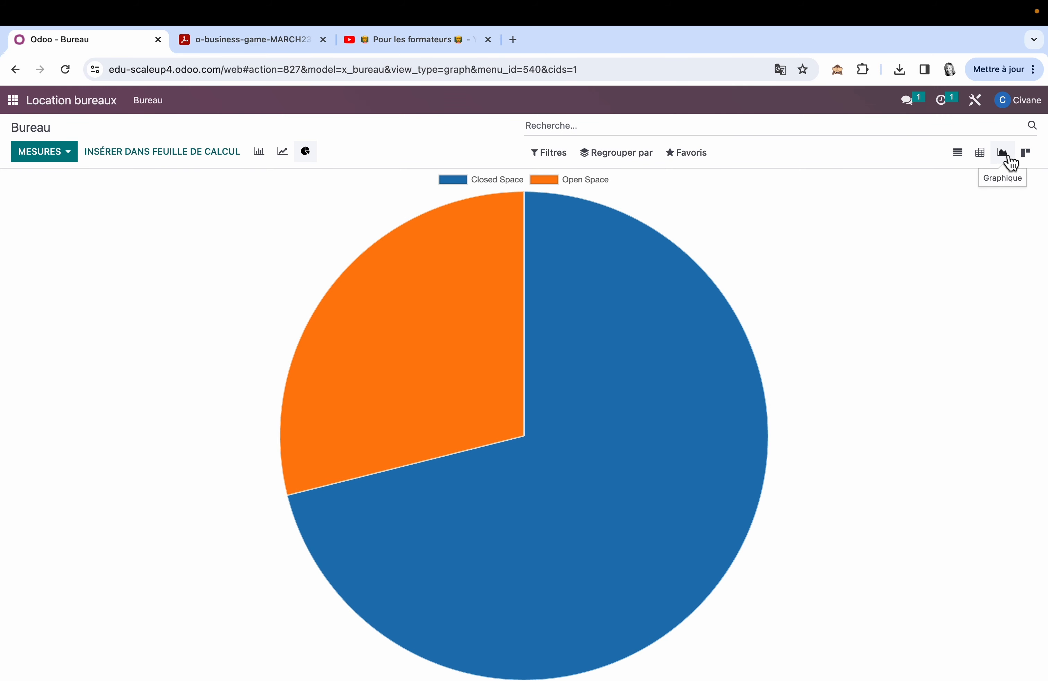
pyautogui.click(75, 158)
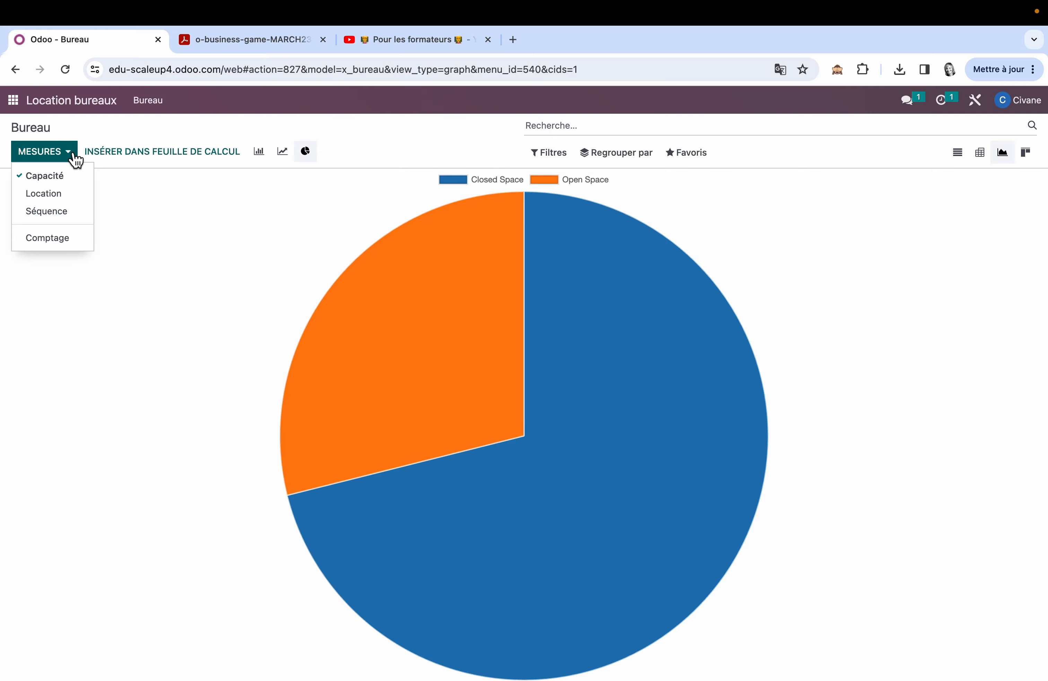
# Switch to the business game PDF and review the instructions for the Kanban view and the statistics reports
pyautogui.click(246, 41)
pyautogui.scroll(-10, 399, 461)
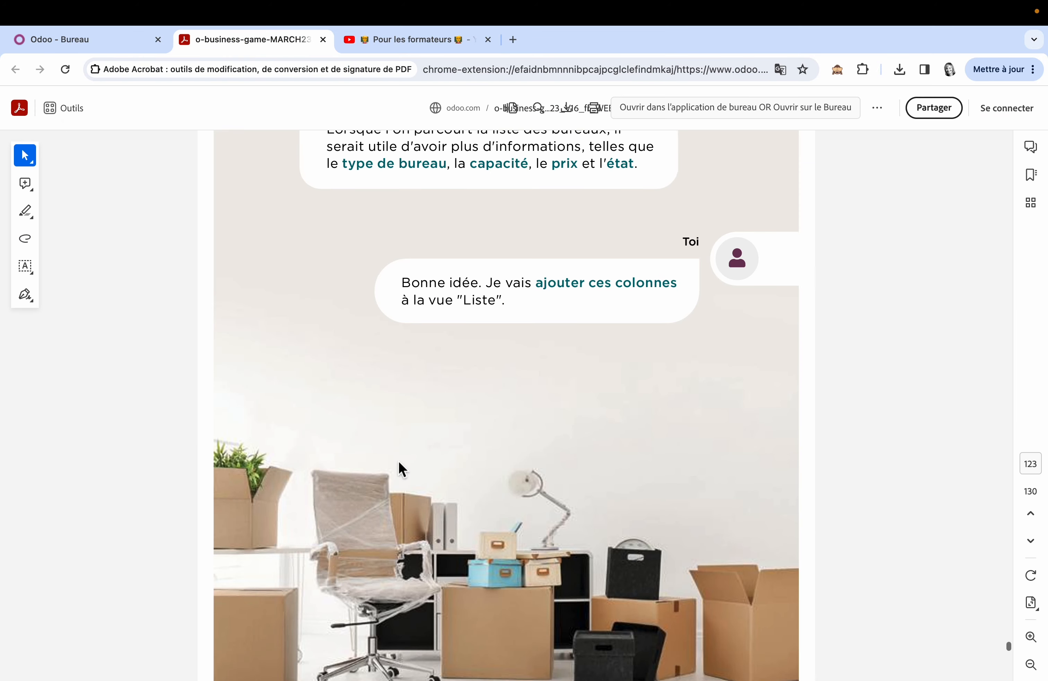
pyautogui.scroll(-15, 398, 460)
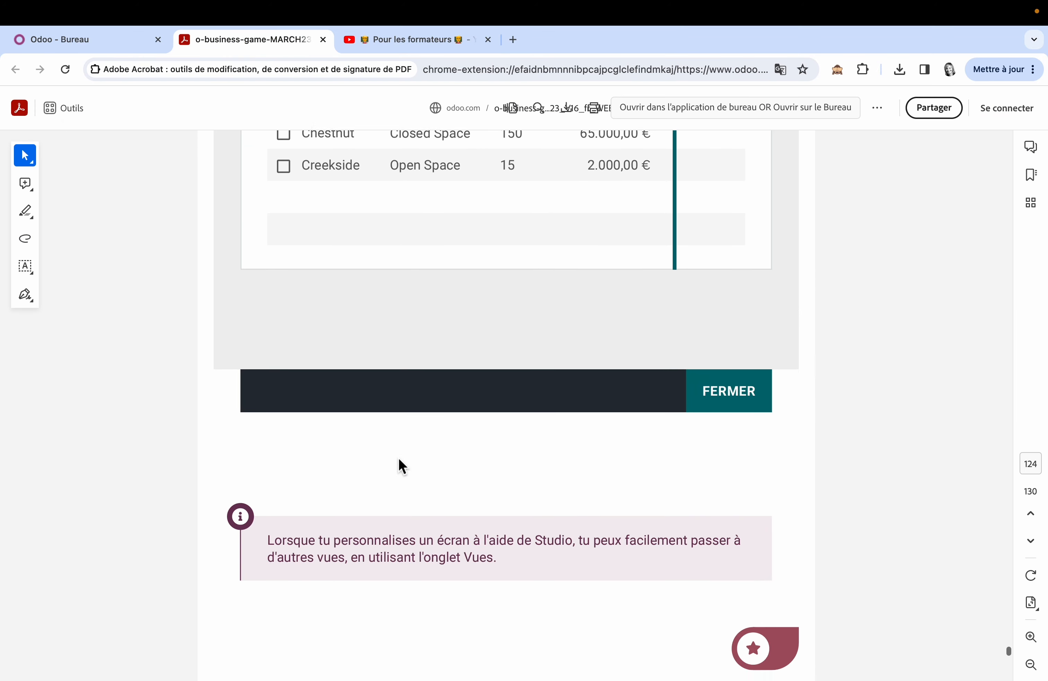
pyautogui.scroll(-6, 399, 458)
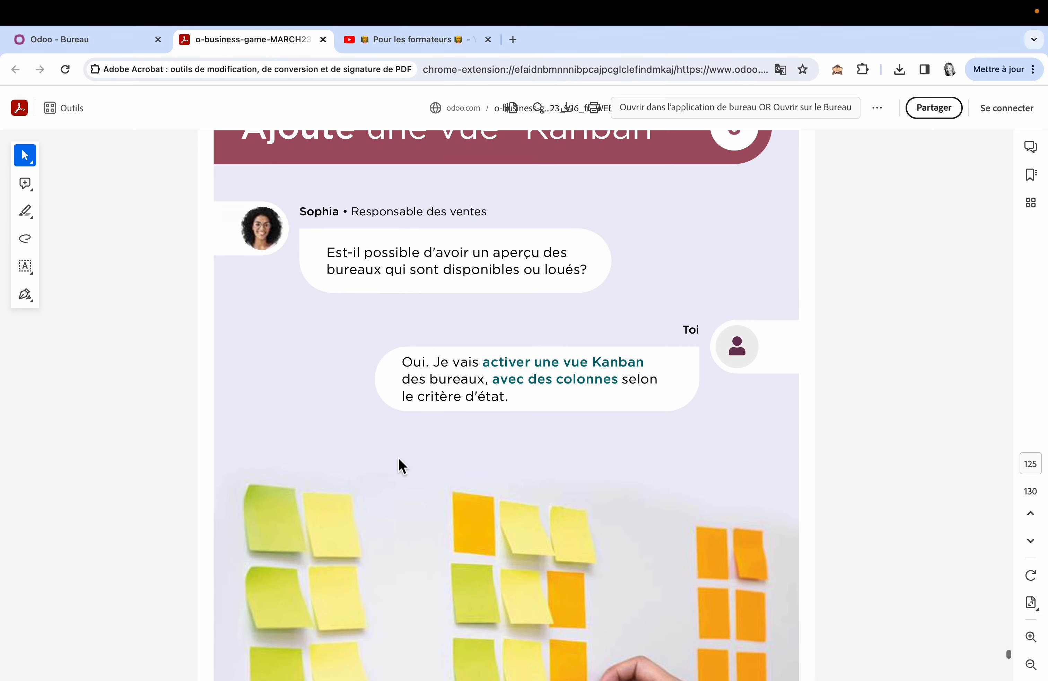
pyautogui.scroll(-5, 399, 458)
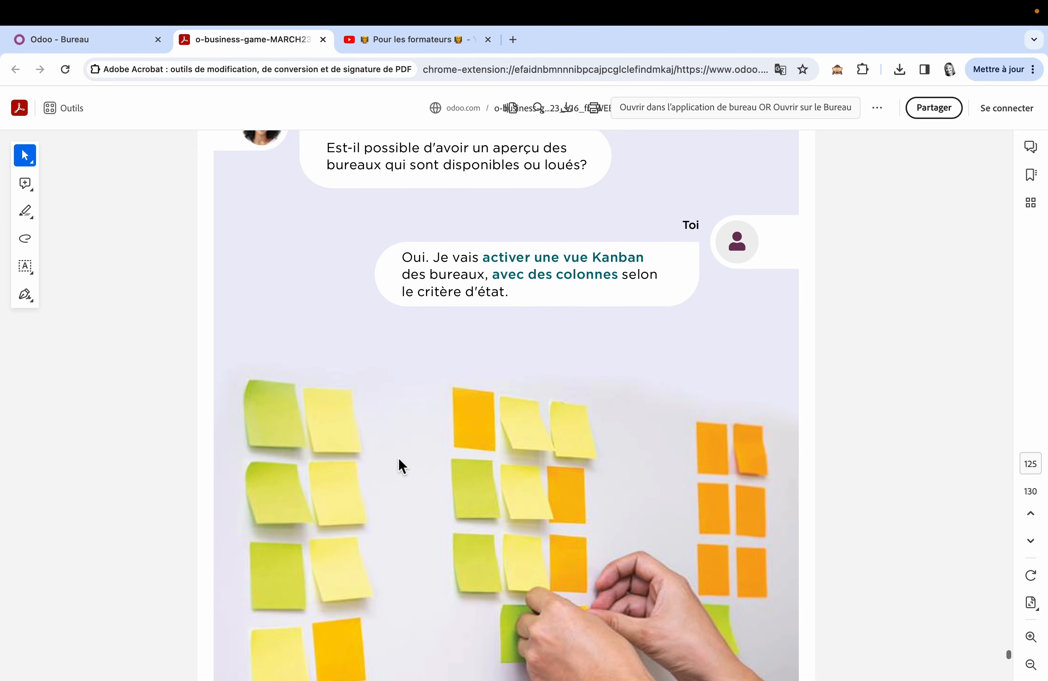
pyautogui.scroll(-2, 399, 457)
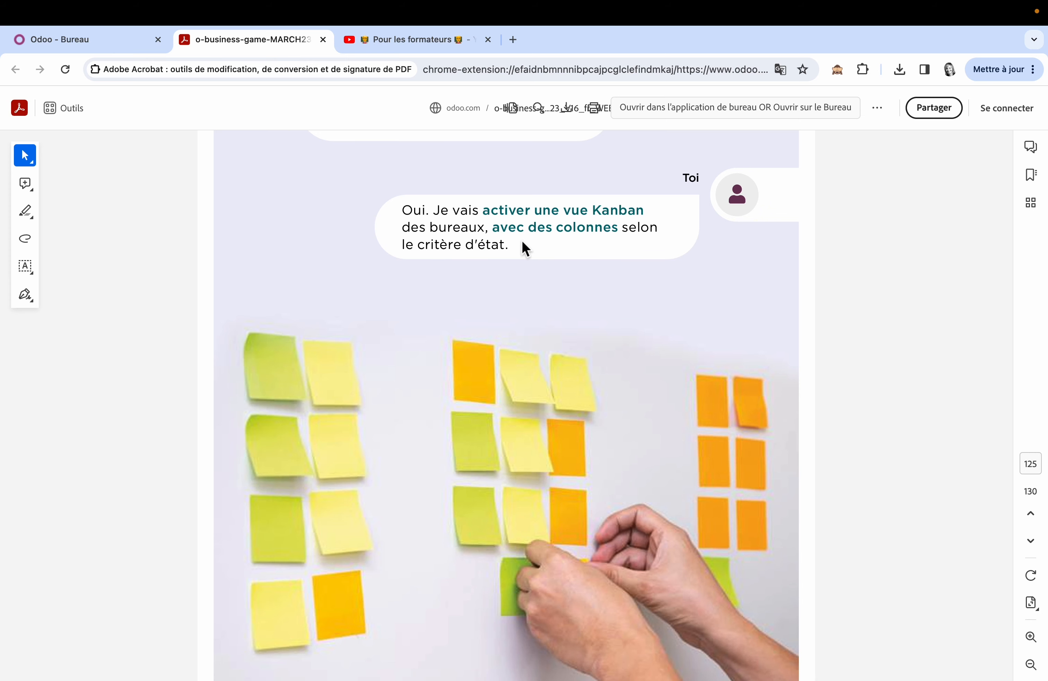
pyautogui.scroll(-12, 521, 240)
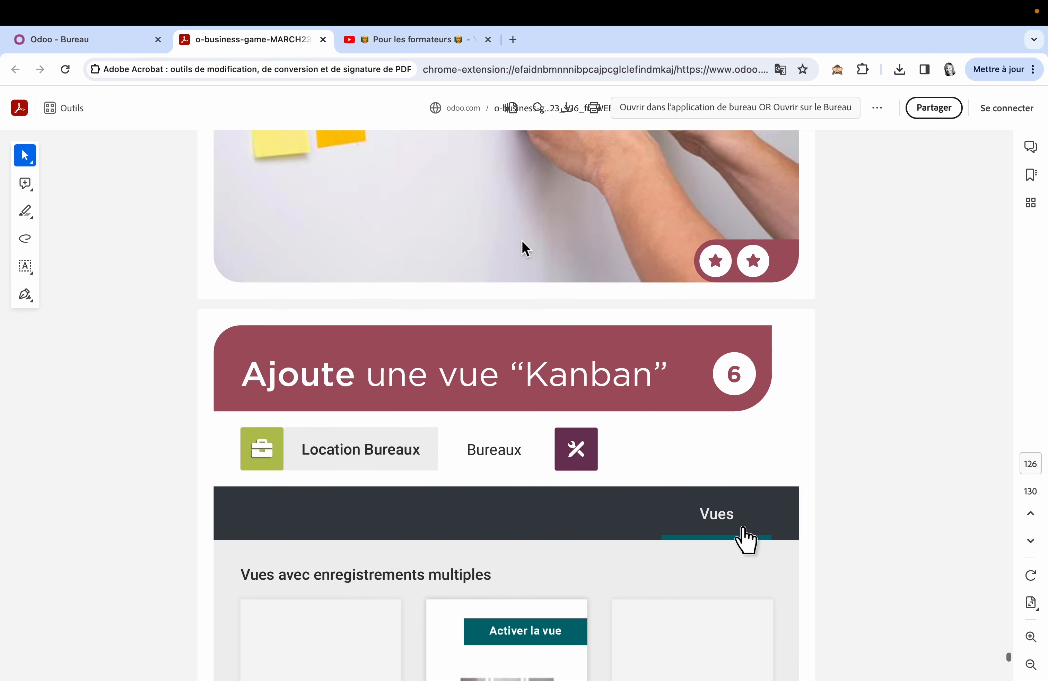
pyautogui.scroll(-16, 522, 241)
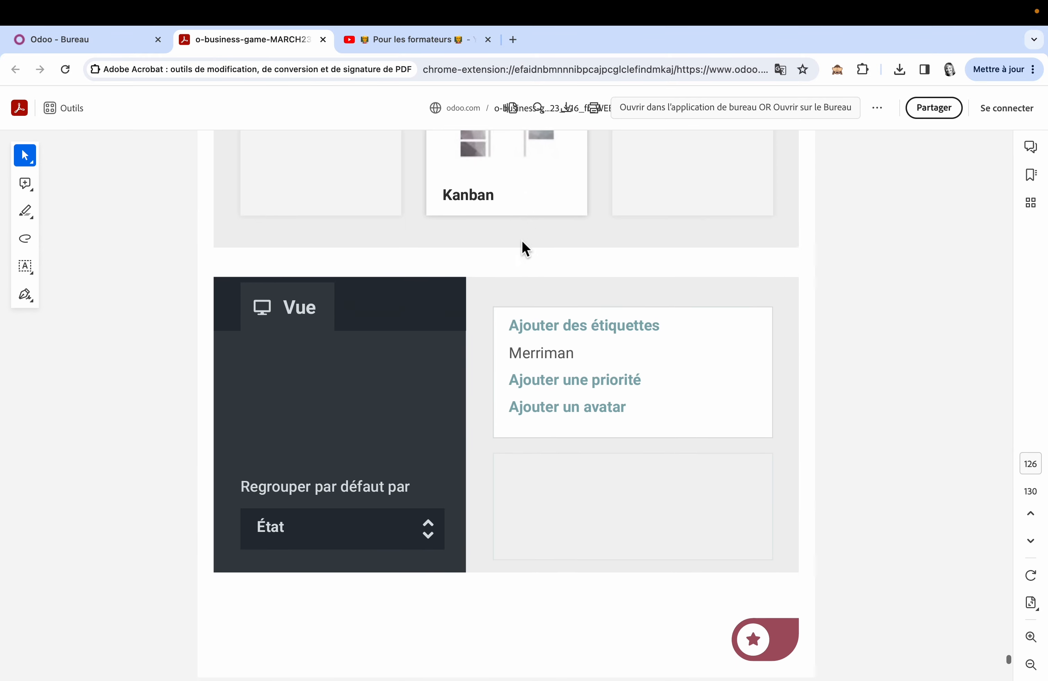
pyautogui.scroll(-7, 521, 241)
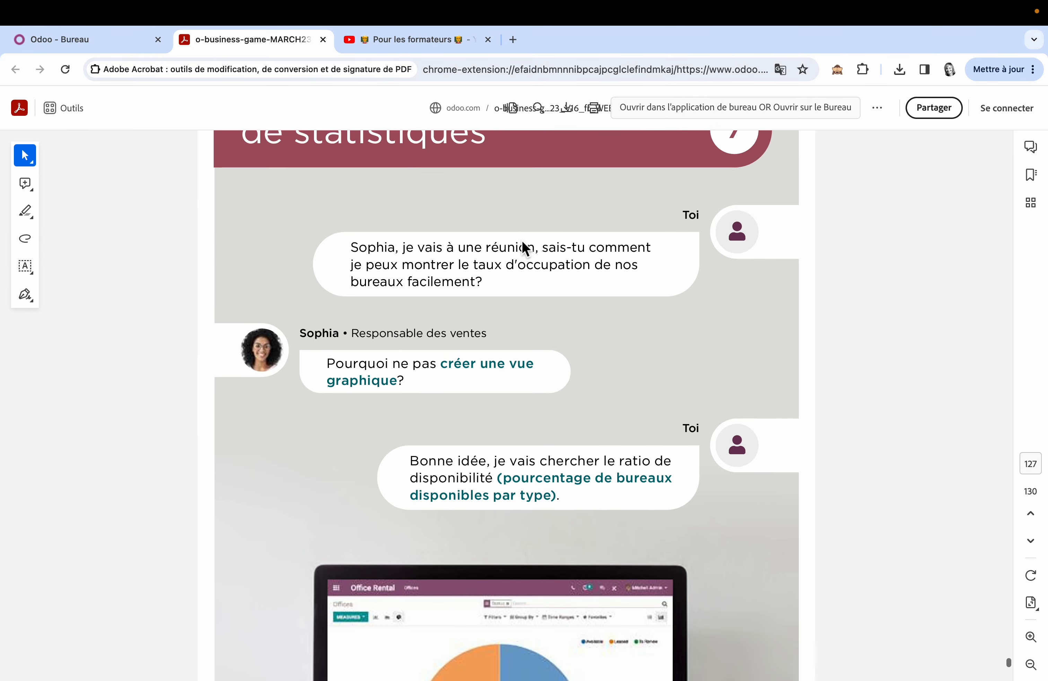
pyautogui.scroll(-2, 521, 241)
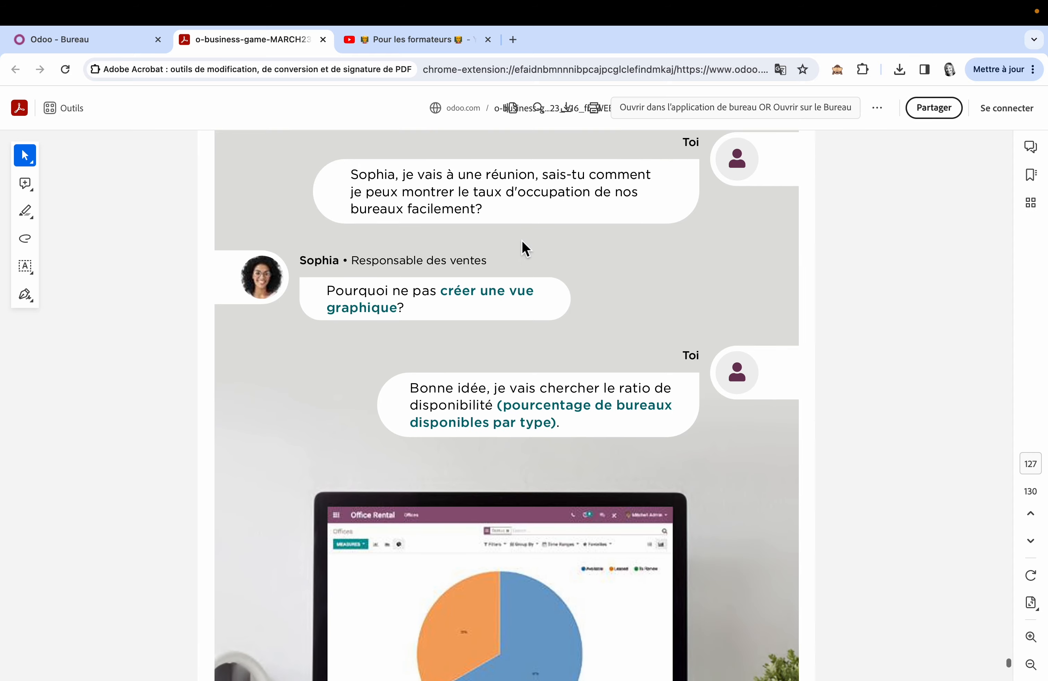
pyautogui.scroll(-3, 522, 240)
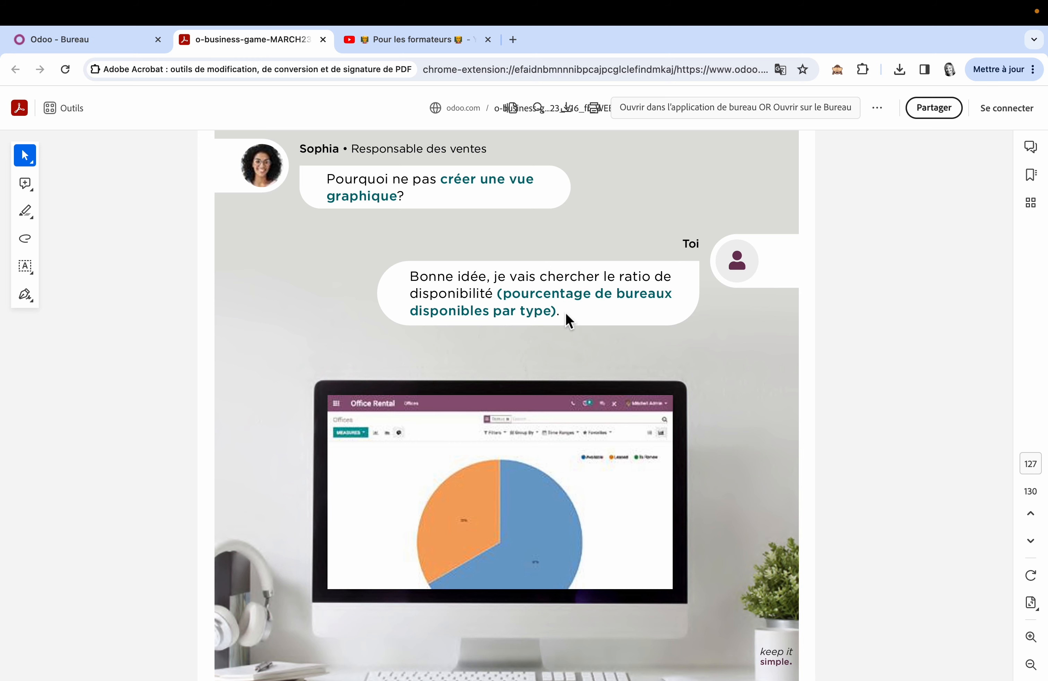
pyautogui.scroll(-12, 566, 314)
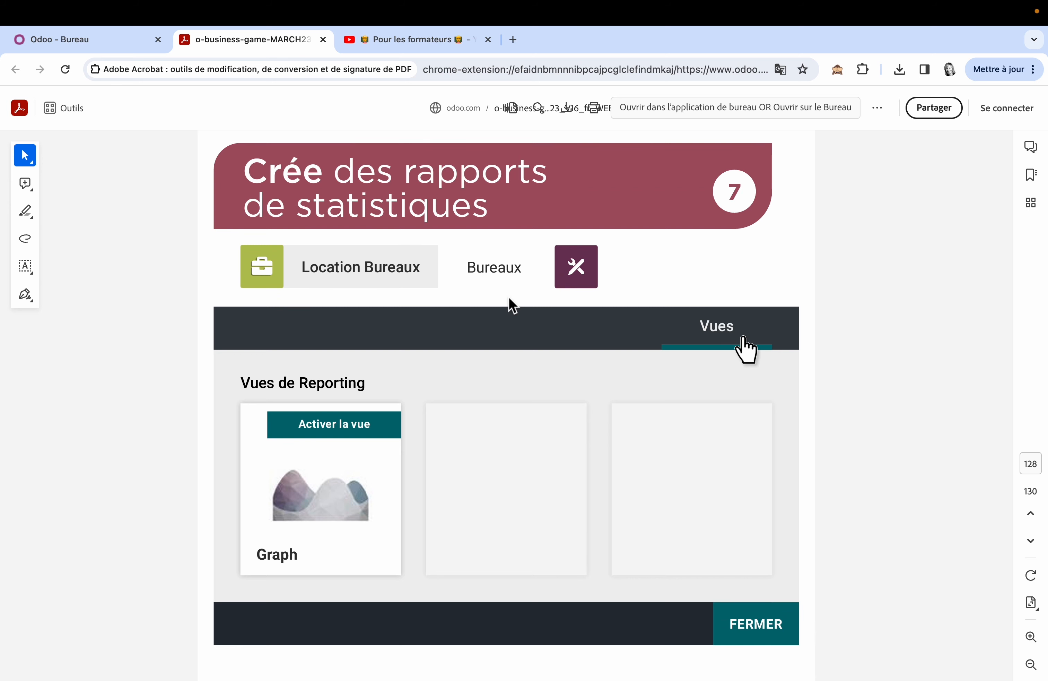
pyautogui.scroll(-4, 518, 393)
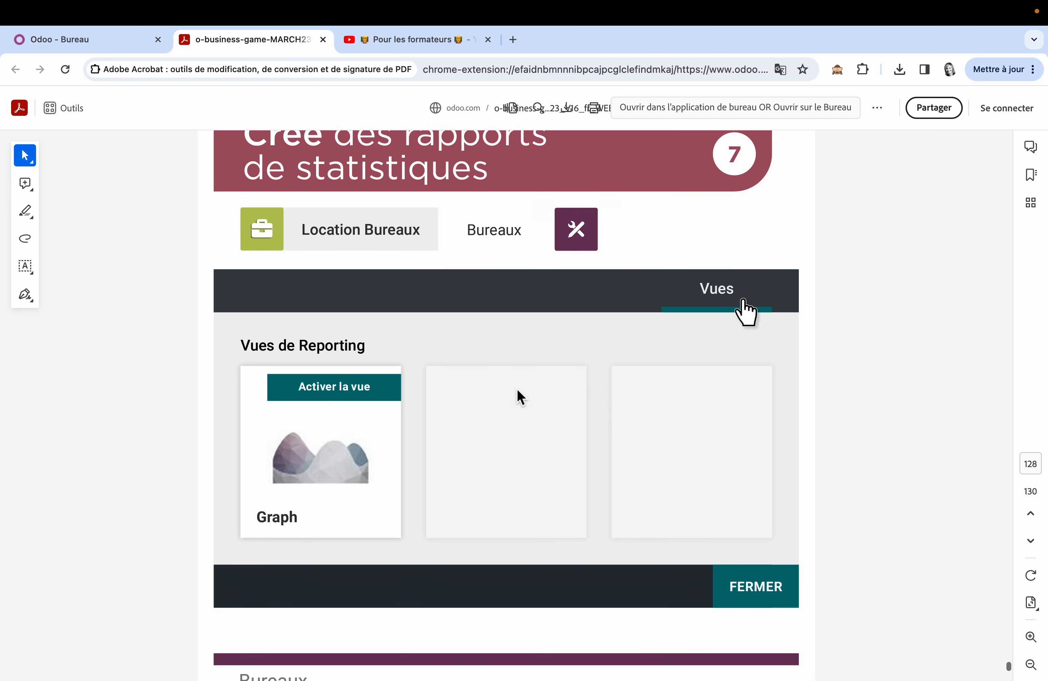
pyautogui.scroll(-5, 518, 390)
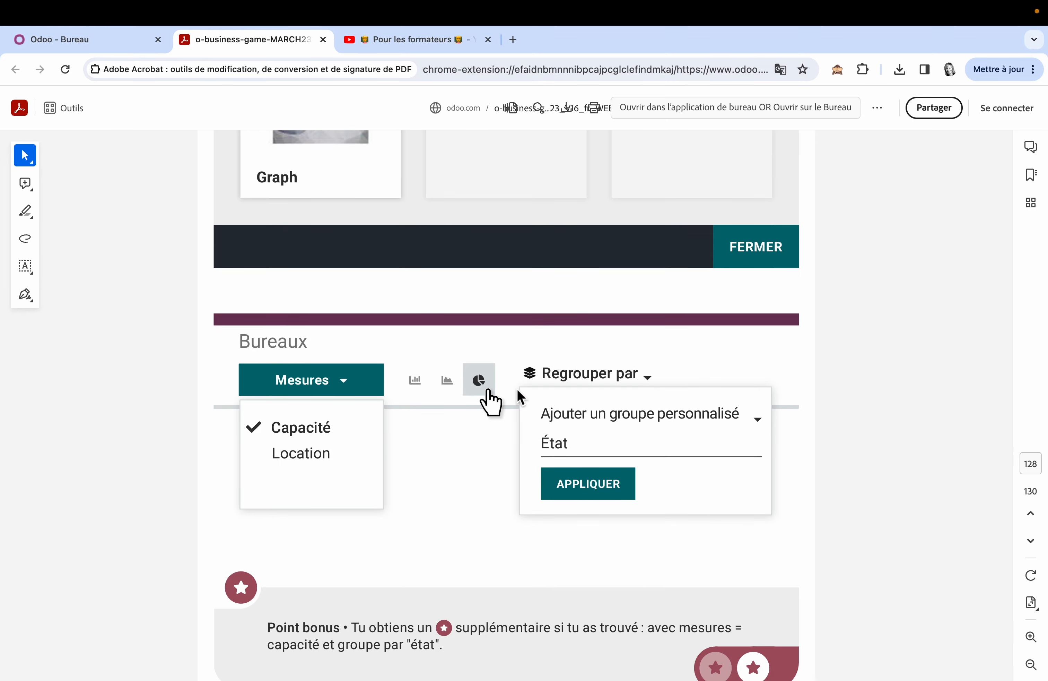
pyautogui.scroll(-14, 518, 390)
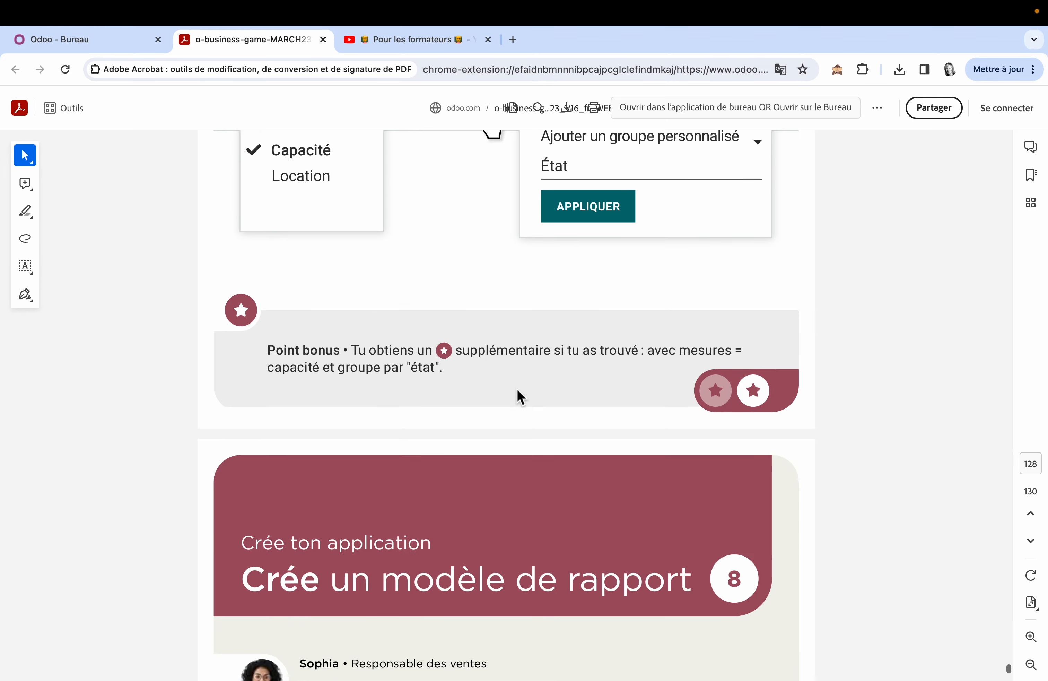
# Read the step 8 brief on creating a report template and examine its sample office advert
pyautogui.scroll(-4, 518, 391)
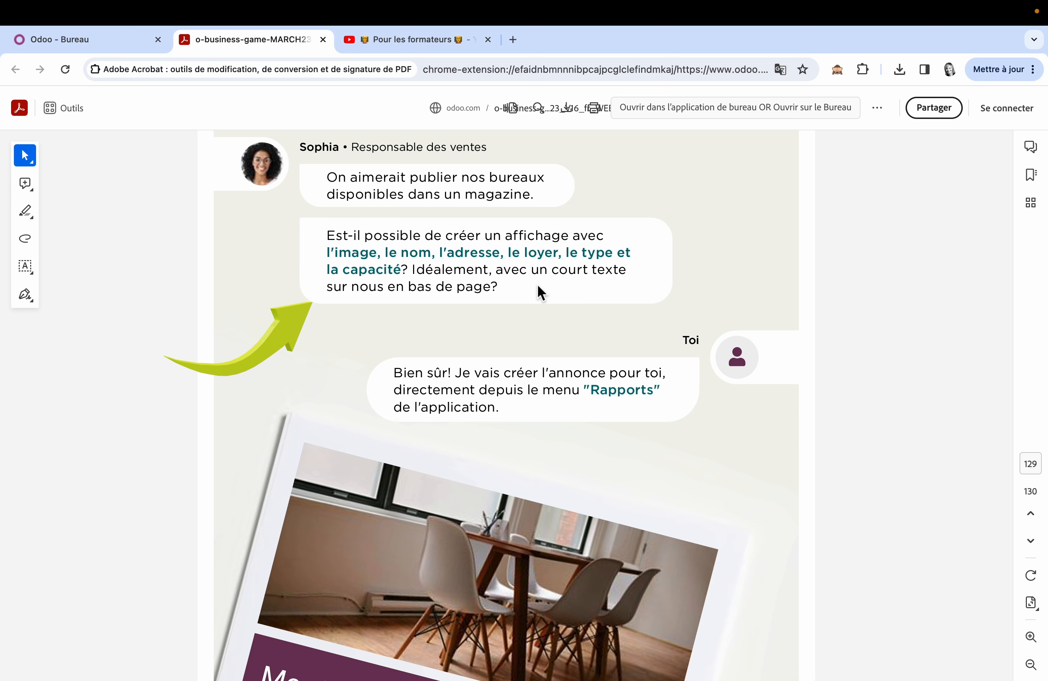
pyautogui.scroll(-10, 537, 285)
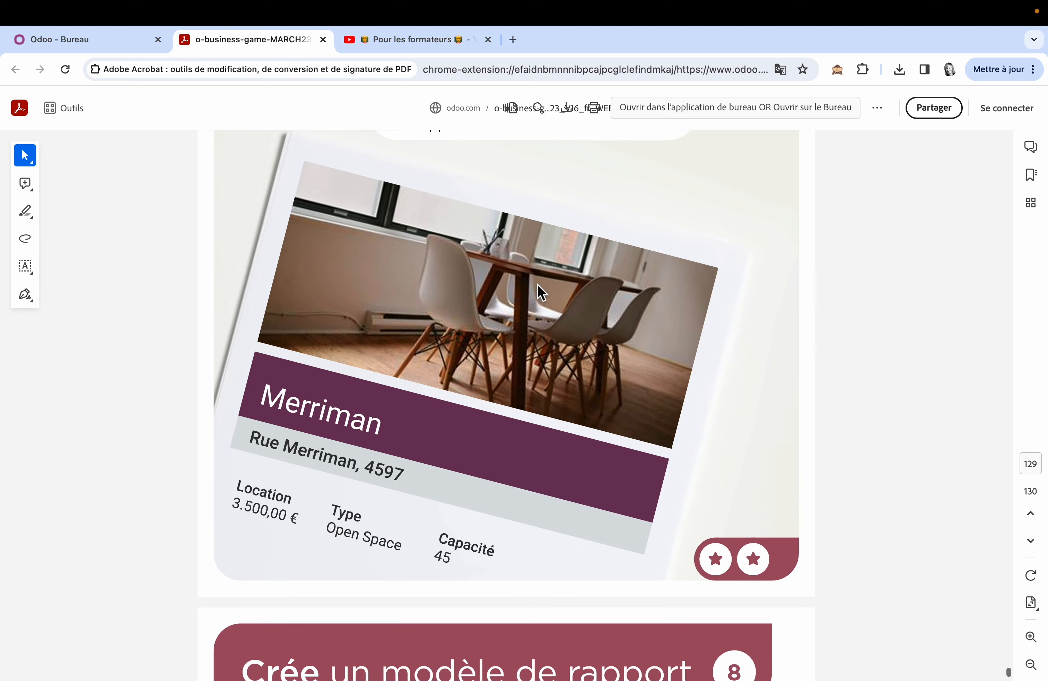
pyautogui.scroll(-3, 537, 288)
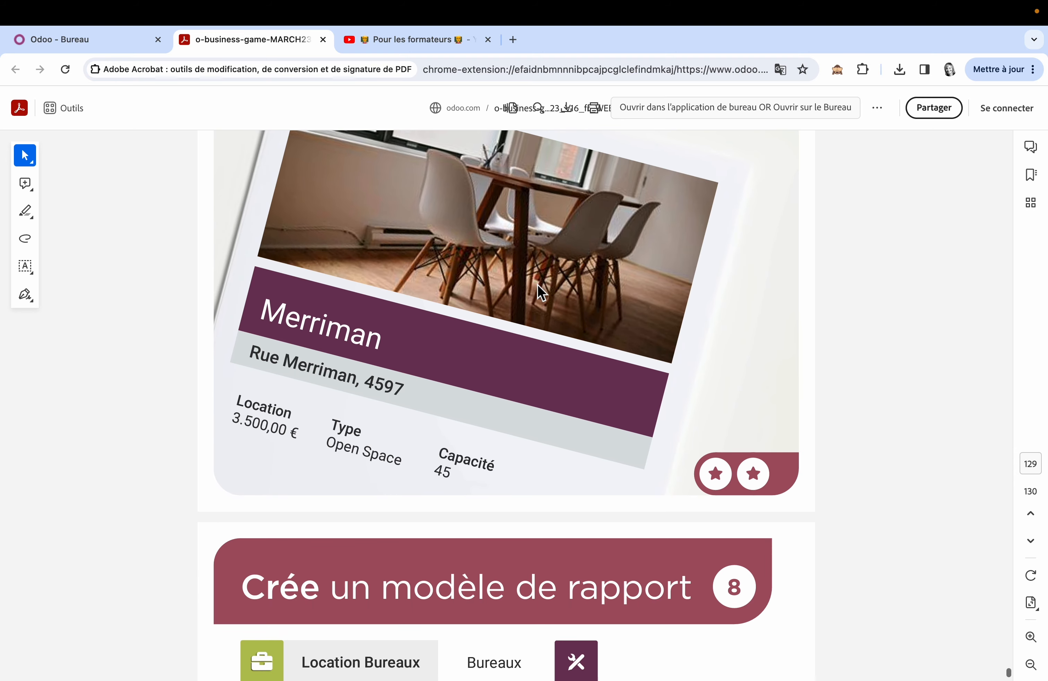
# Switch back to Odoo, open the Chesnut office record from the Bureau list and edit its form in Studio
pyautogui.click(136, 44)
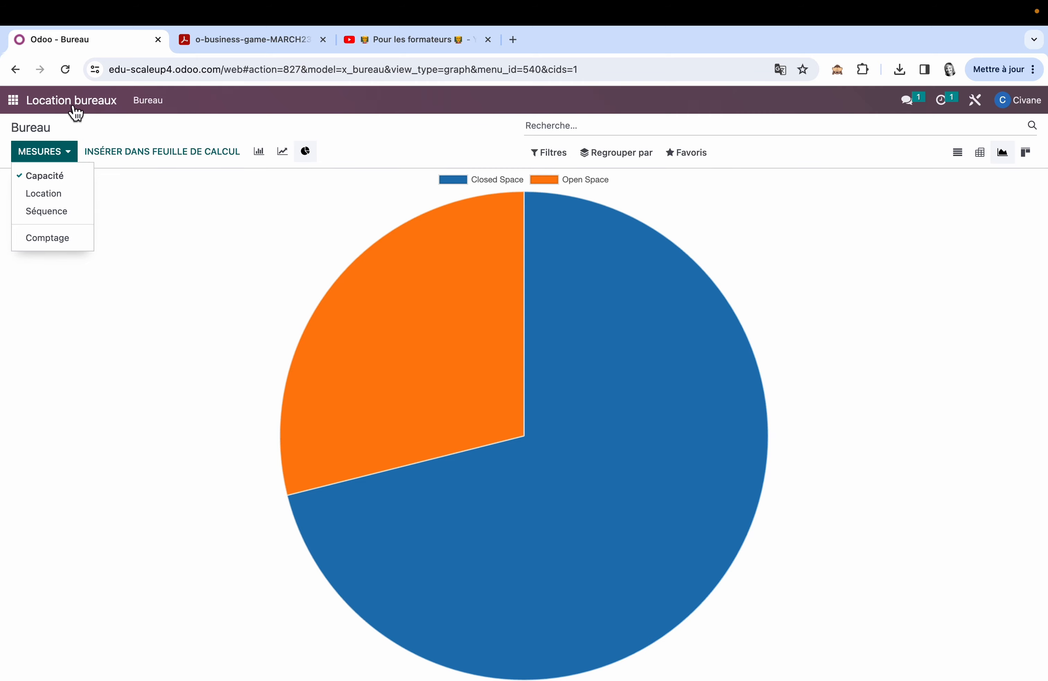
pyautogui.click(225, 181)
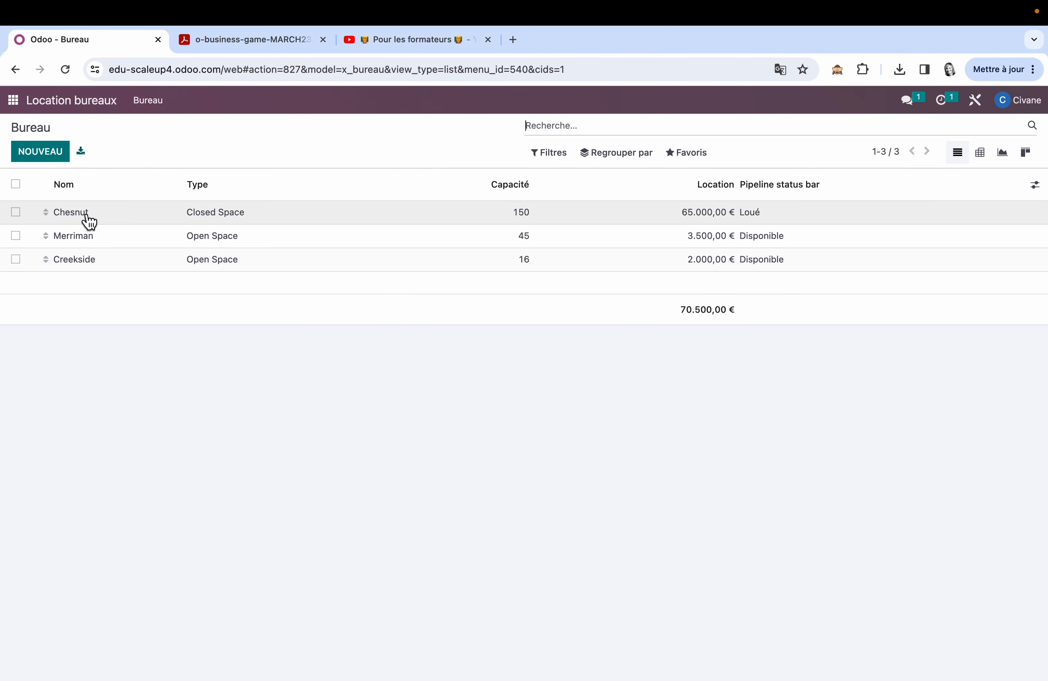
pyautogui.click(89, 220)
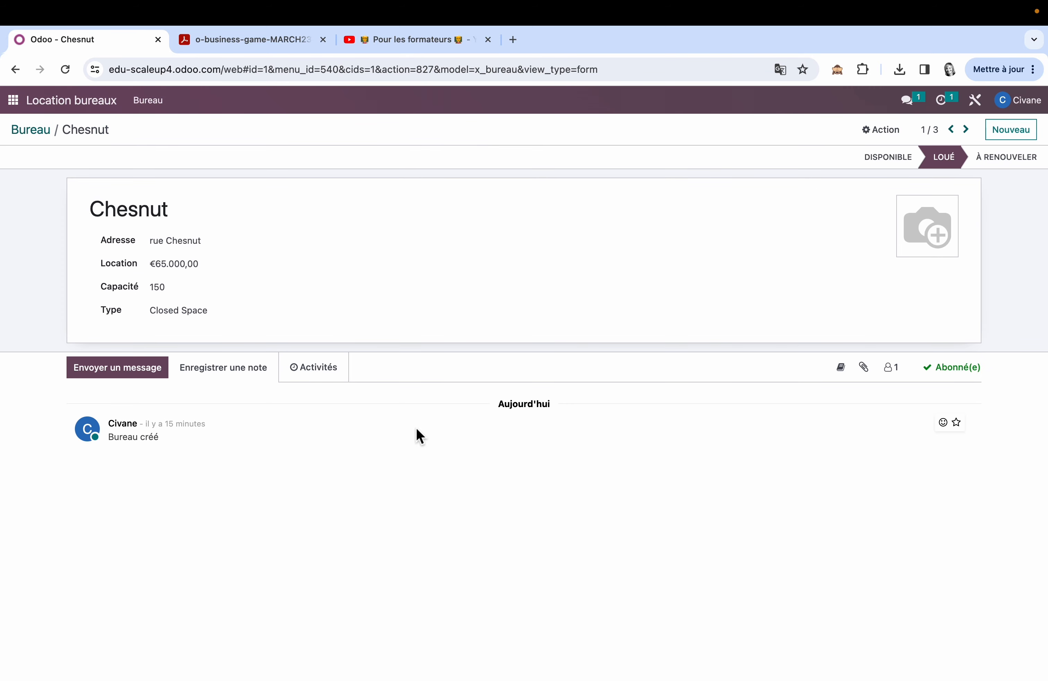
pyautogui.click(982, 102)
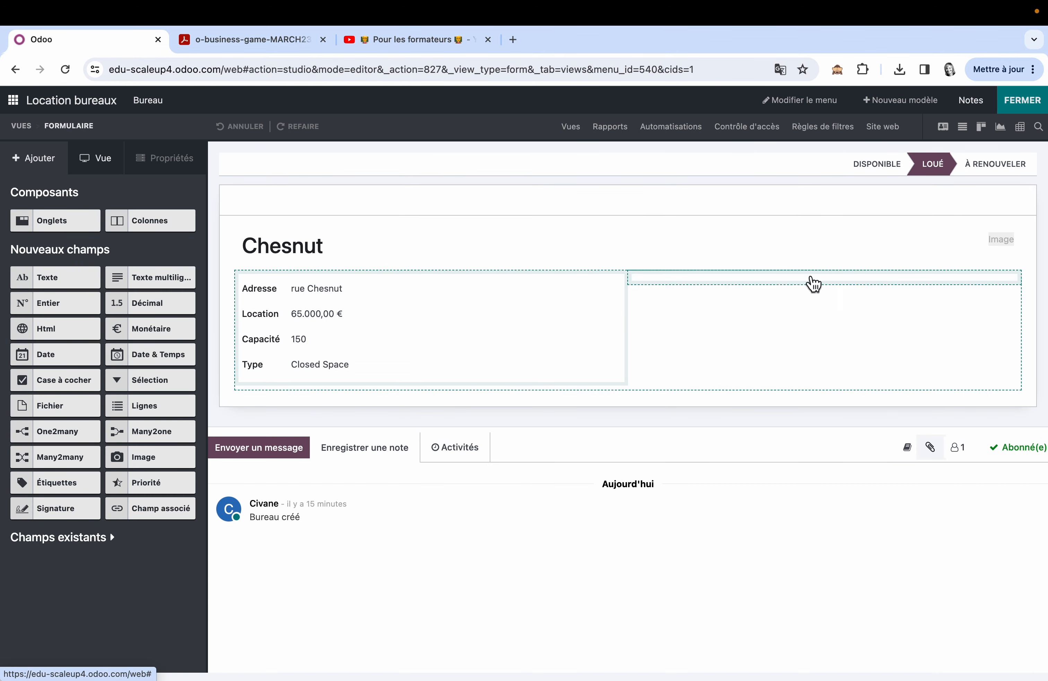
# Create an Externe report for the Bureau model and inspect its header and footer
pyautogui.click(614, 133)
pyautogui.click(26, 181)
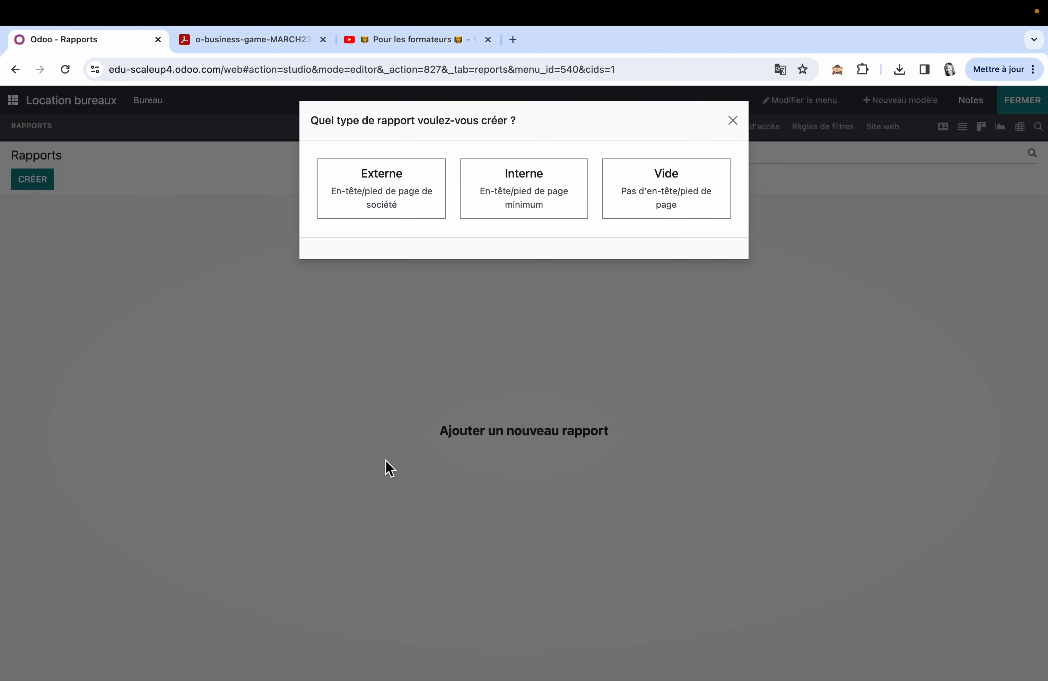
pyautogui.click(414, 206)
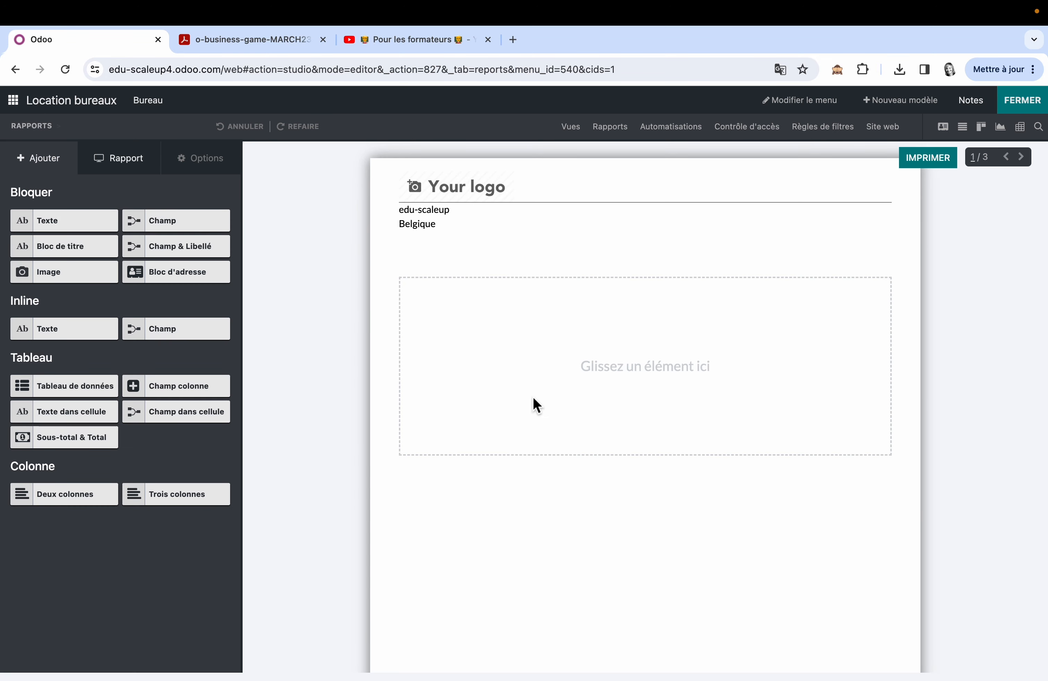
pyautogui.scroll(-1, 575, 513)
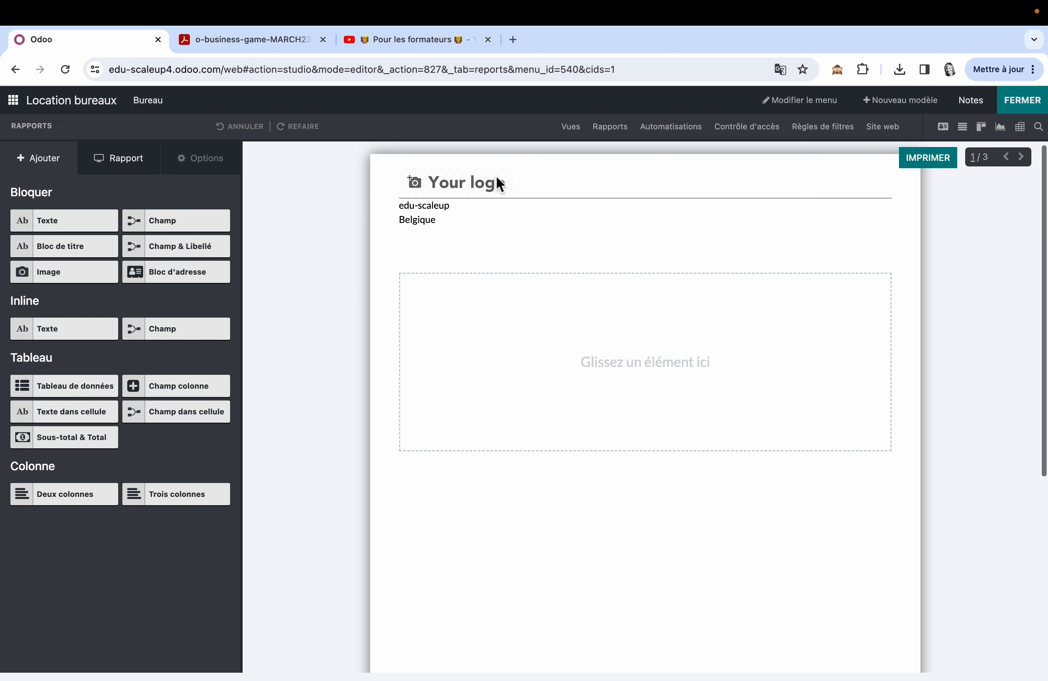
pyautogui.scroll(-5, 613, 442)
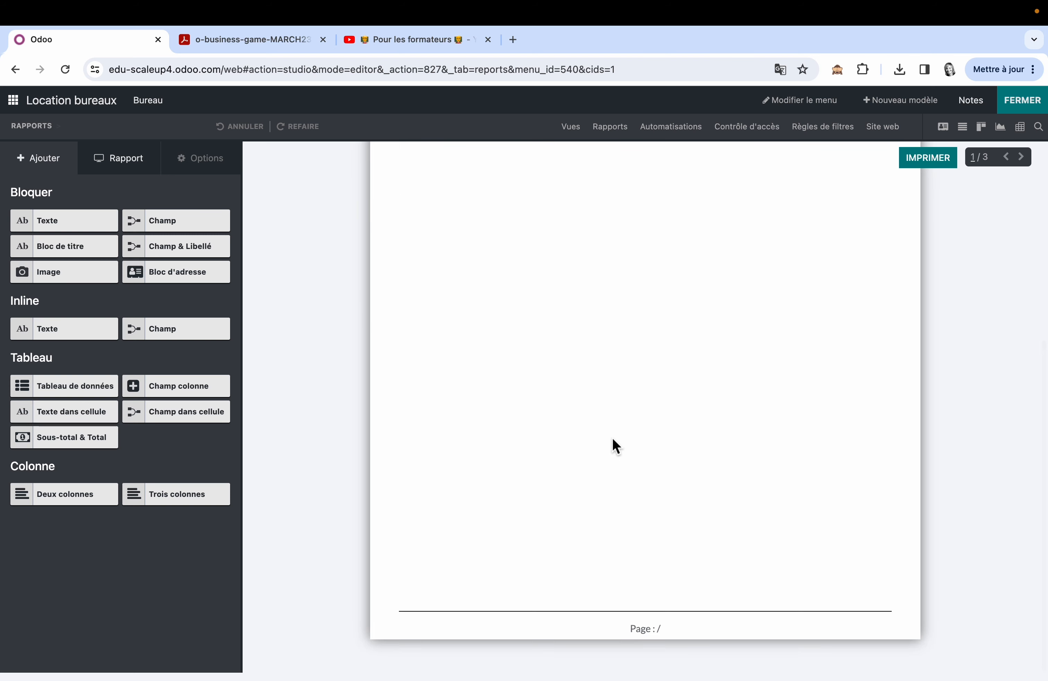
pyautogui.scroll(5, 613, 442)
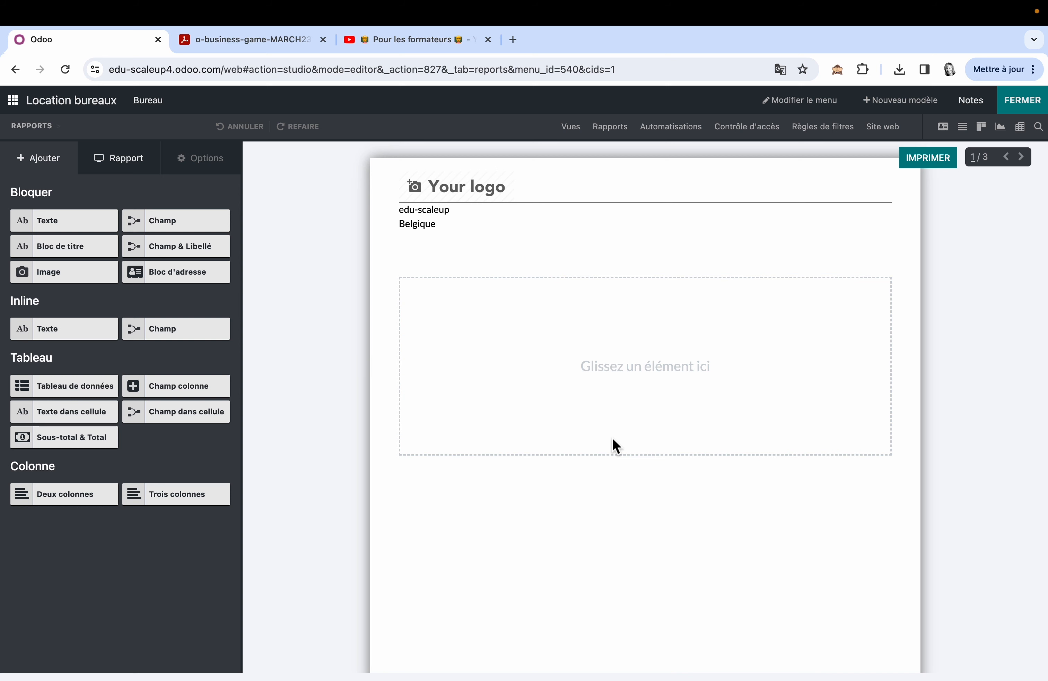
# Return to the Bureau model's reports and delete Bureau Rapport
pyautogui.click(614, 132)
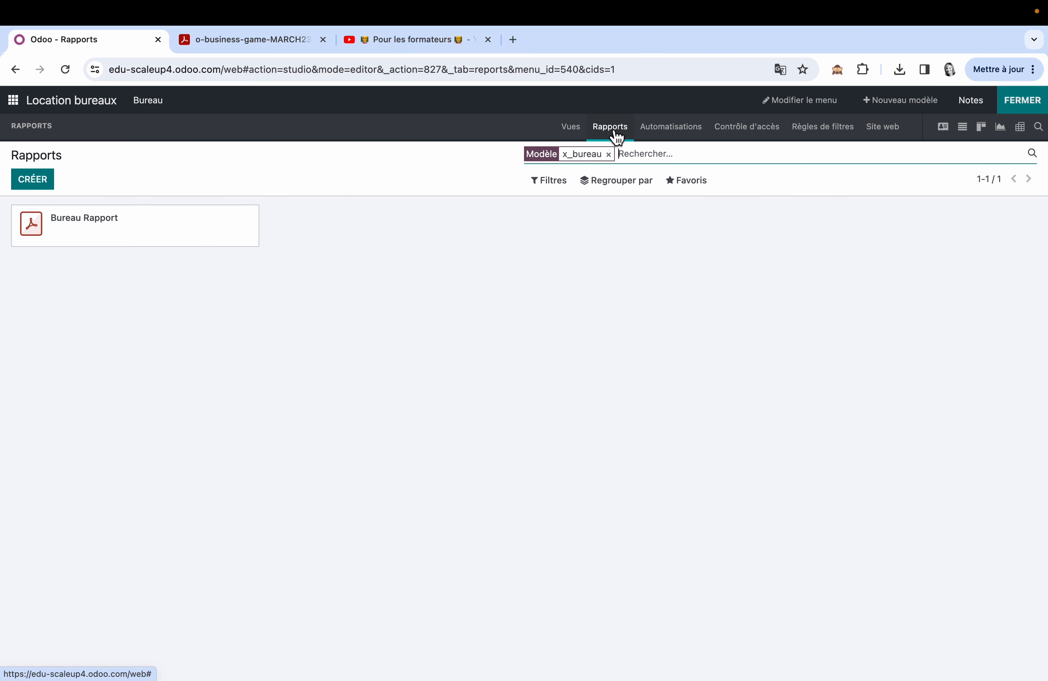
pyautogui.click(248, 215)
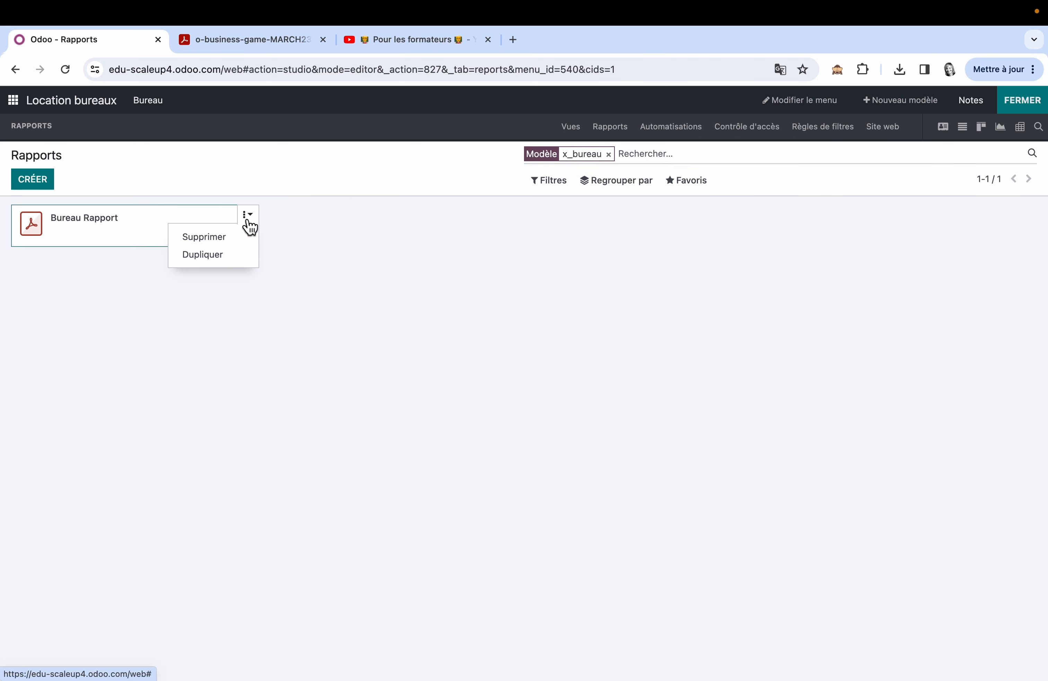
pyautogui.click(235, 244)
pyautogui.click(327, 200)
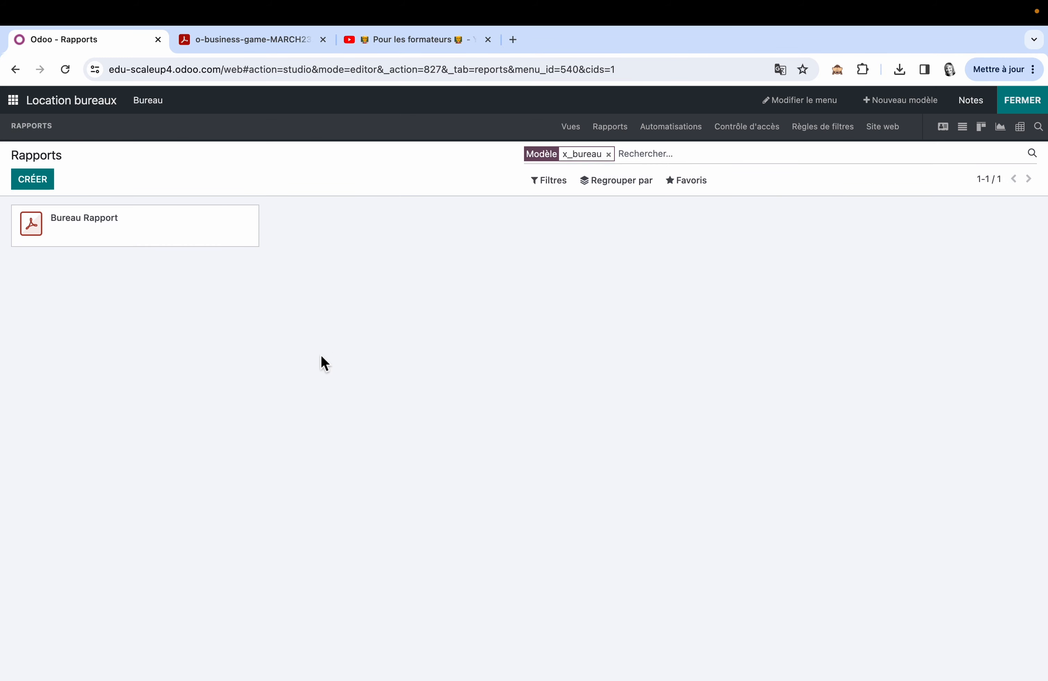
# Create a new Vide report, without header or footer, for the Bureau model
pyautogui.click(42, 182)
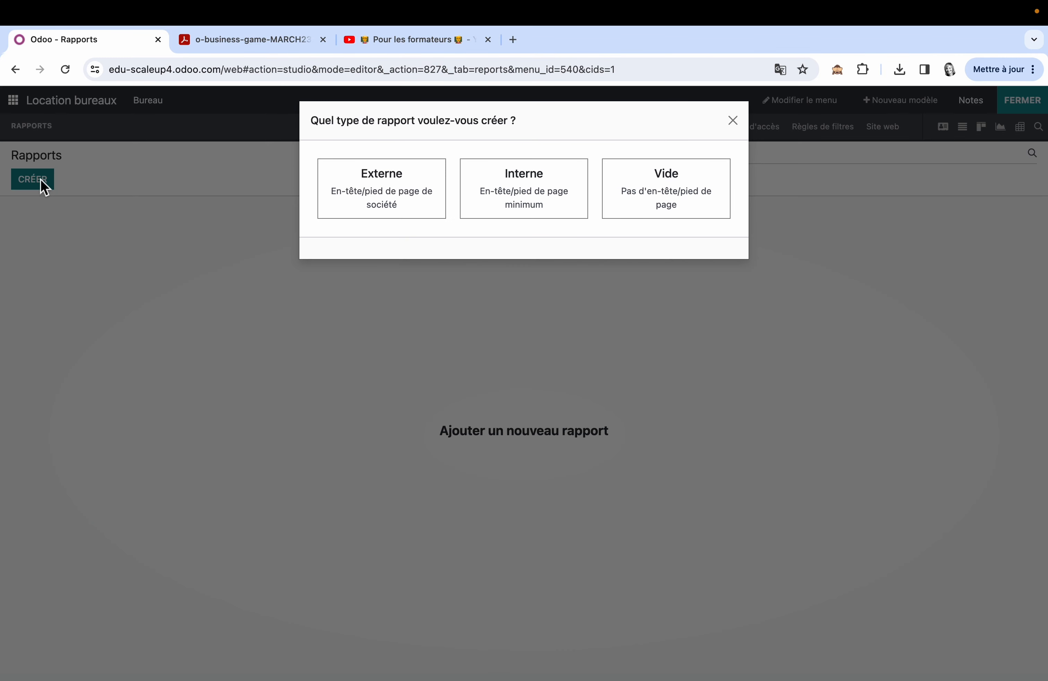
pyautogui.click(674, 199)
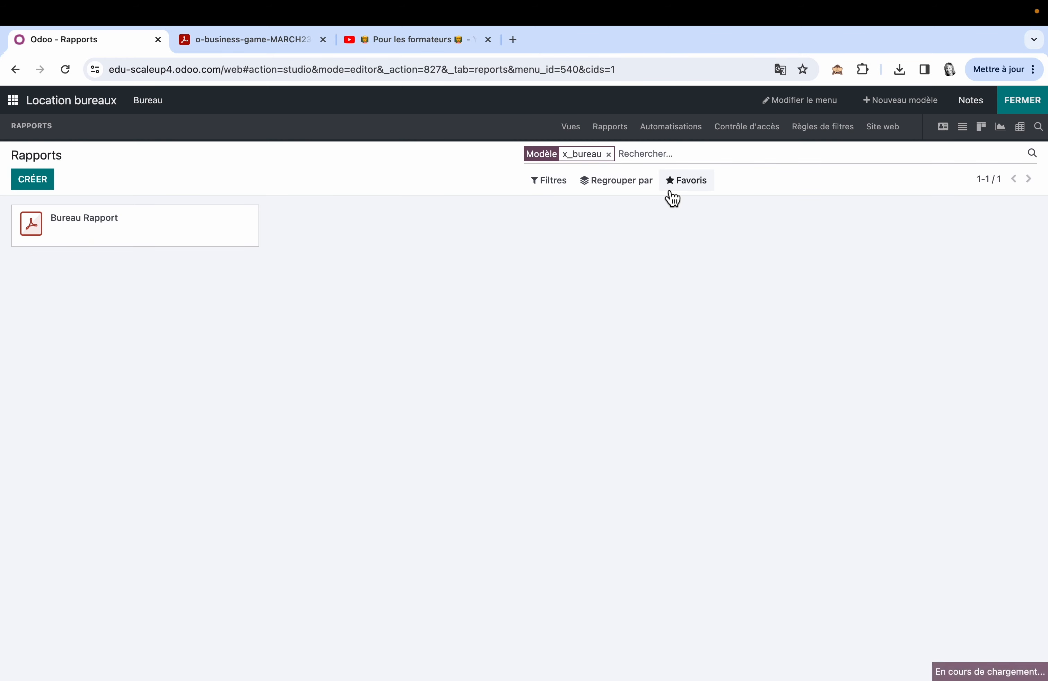
# Open Bureau Rapport for editing and view the media available for an image block without inserting one
pyautogui.click(135, 218)
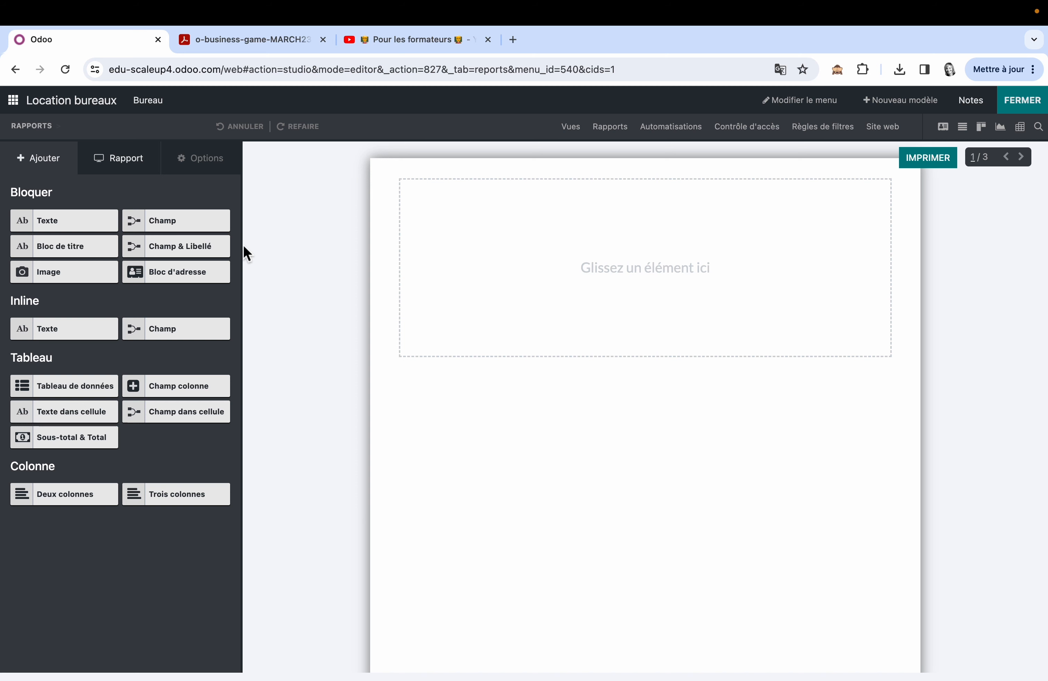
pyautogui.moveTo(89, 279); pyautogui.dragTo(513, 208)
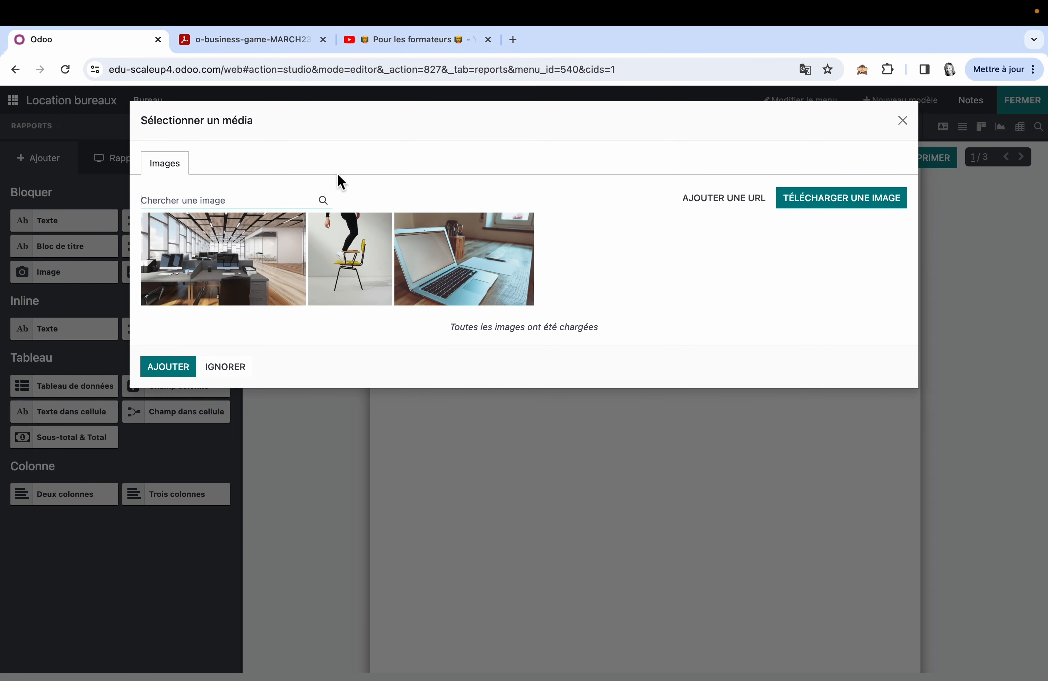
pyautogui.click(237, 369)
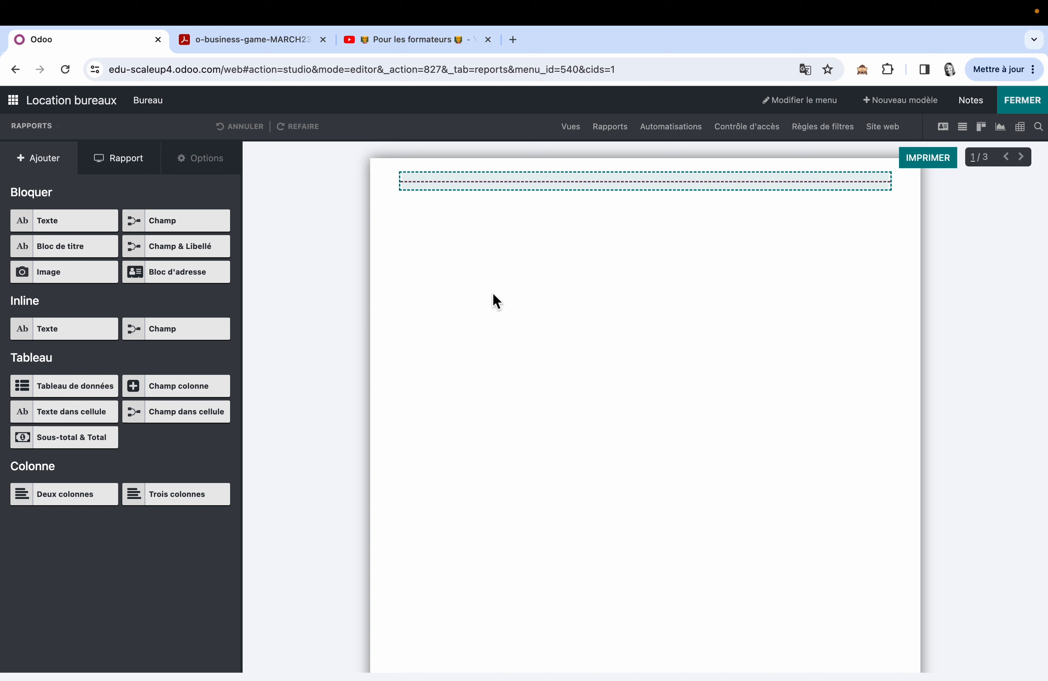
# Add a field block linked to the Bureau's Nom field at the start of the empty report page
pyautogui.moveTo(177, 225); pyautogui.dragTo(479, 242)
pyautogui.click(612, 187)
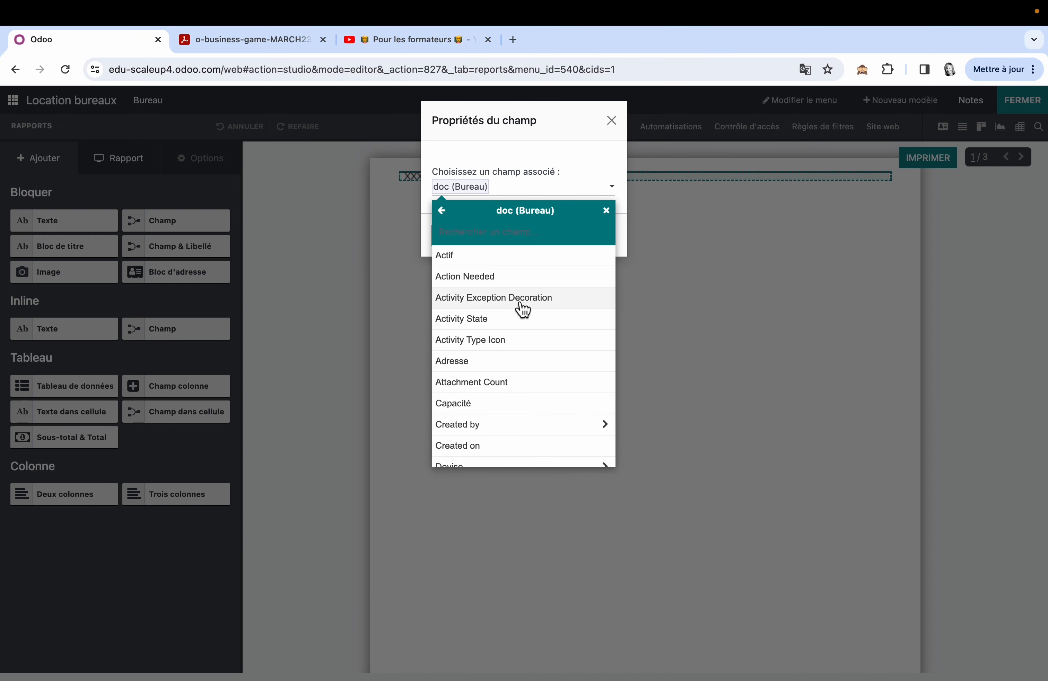
pyautogui.write('nom')
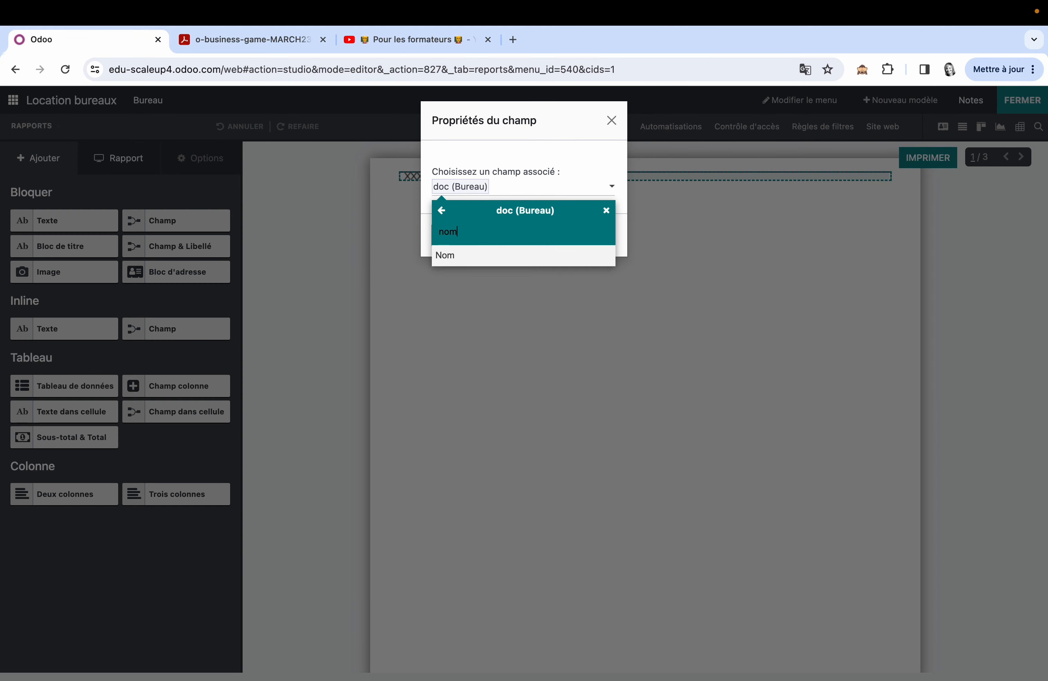
pyautogui.click(469, 261)
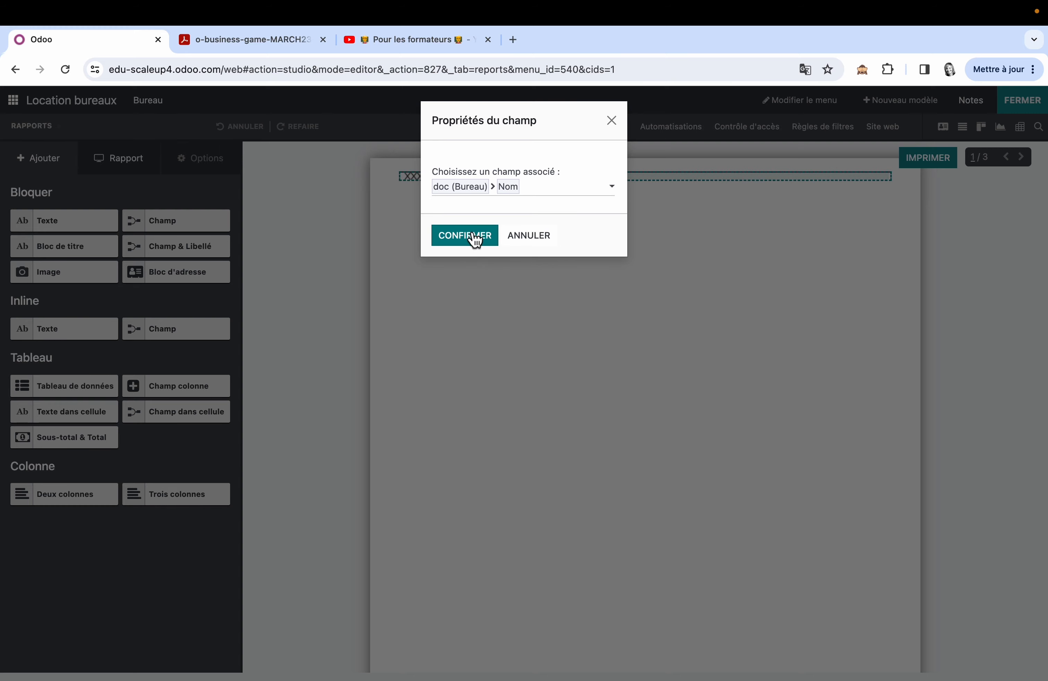
pyautogui.click(471, 235)
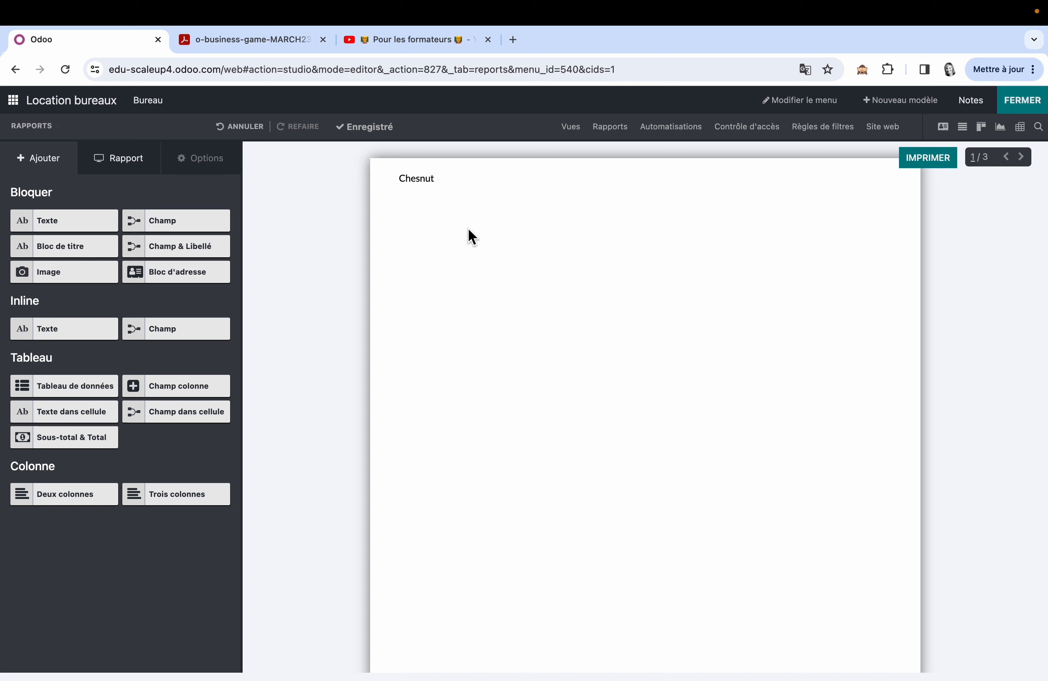
# Add a field block linked to the Adresse field directly below the office name
pyautogui.moveTo(176, 220); pyautogui.dragTo(447, 220)
pyautogui.click(582, 197)
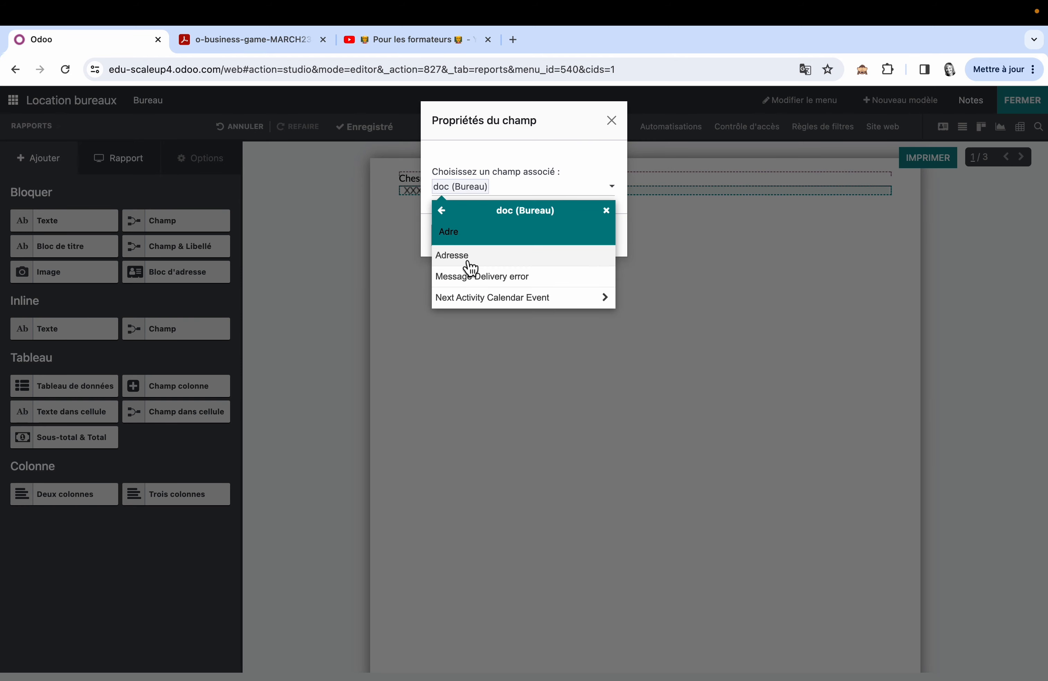
pyautogui.click(467, 263)
pyautogui.click(468, 238)
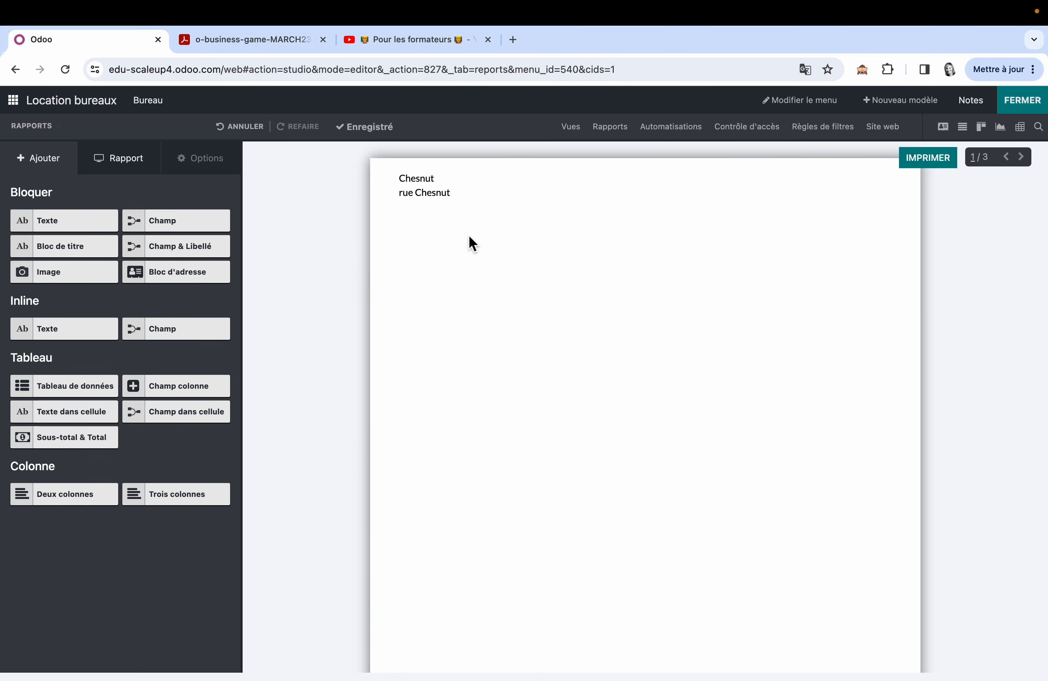
# Add a labelled field block for Location in the first column below the address
pyautogui.moveTo(199, 246); pyautogui.dragTo(476, 223)
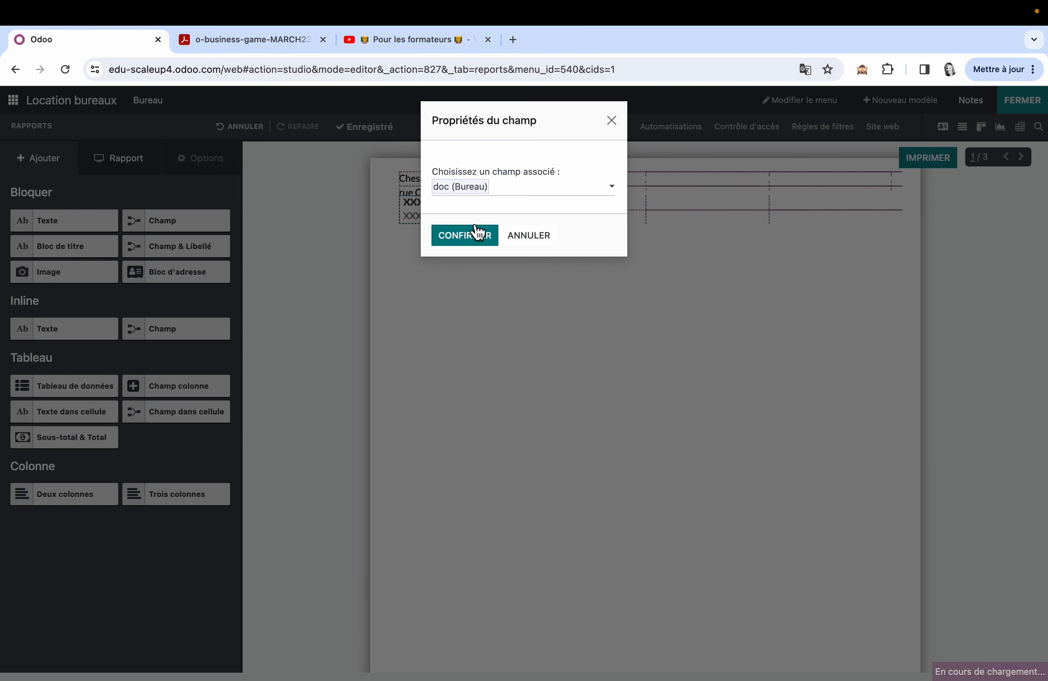
pyautogui.click(621, 197)
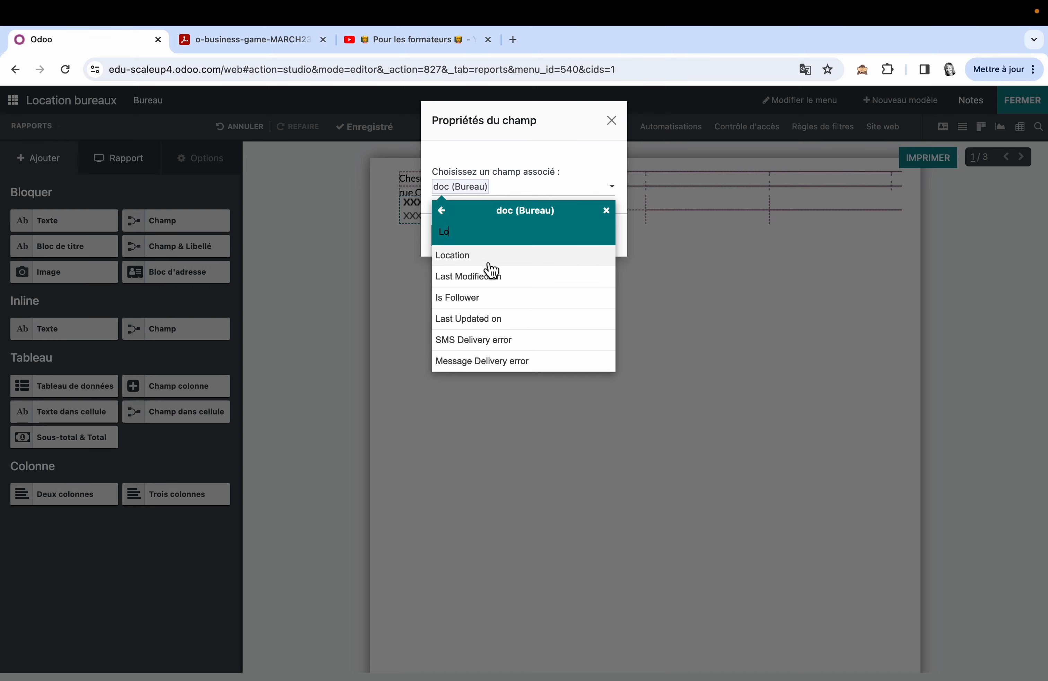
pyautogui.click(485, 259)
pyautogui.click(484, 242)
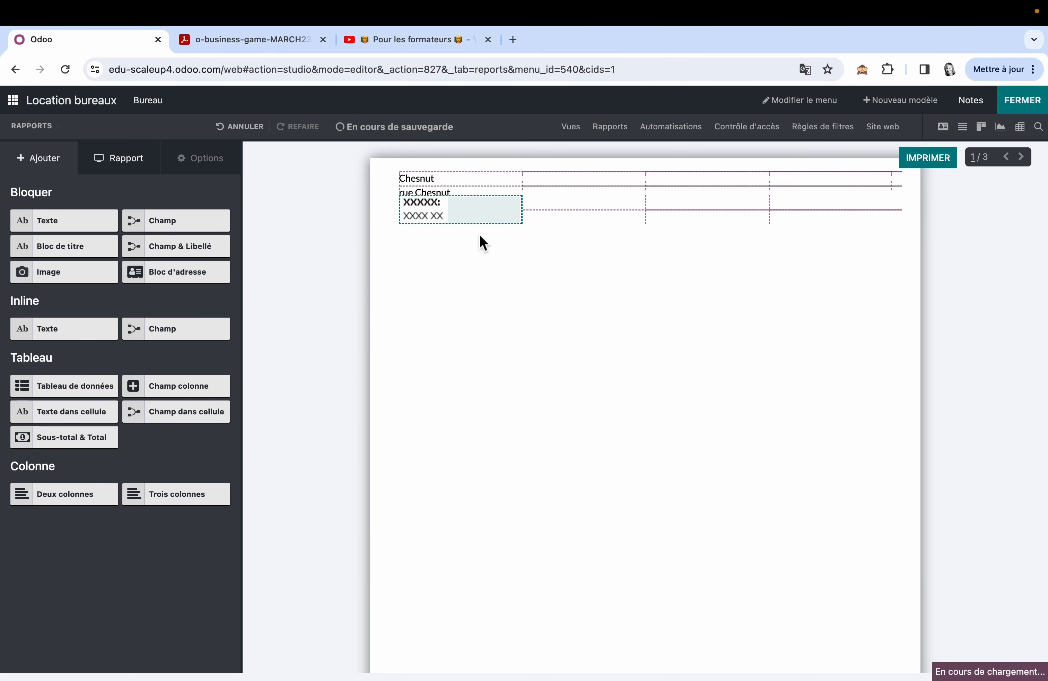
# Add a labelled field block for Type in the second column, beside Location
pyautogui.moveTo(177, 246); pyautogui.dragTo(567, 218)
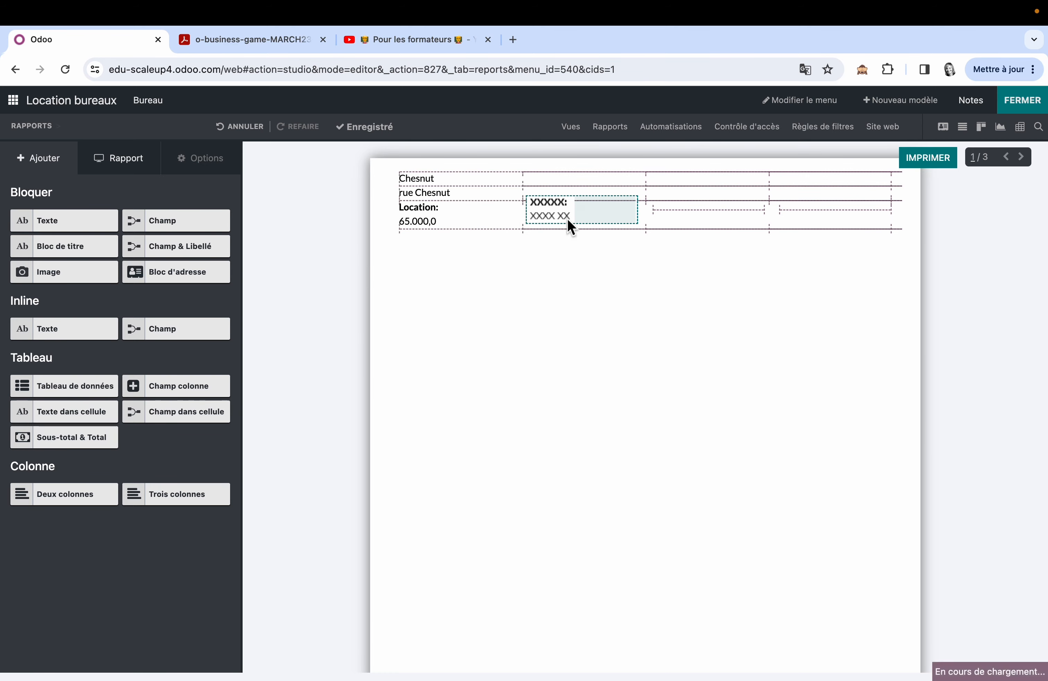
pyautogui.click(618, 191)
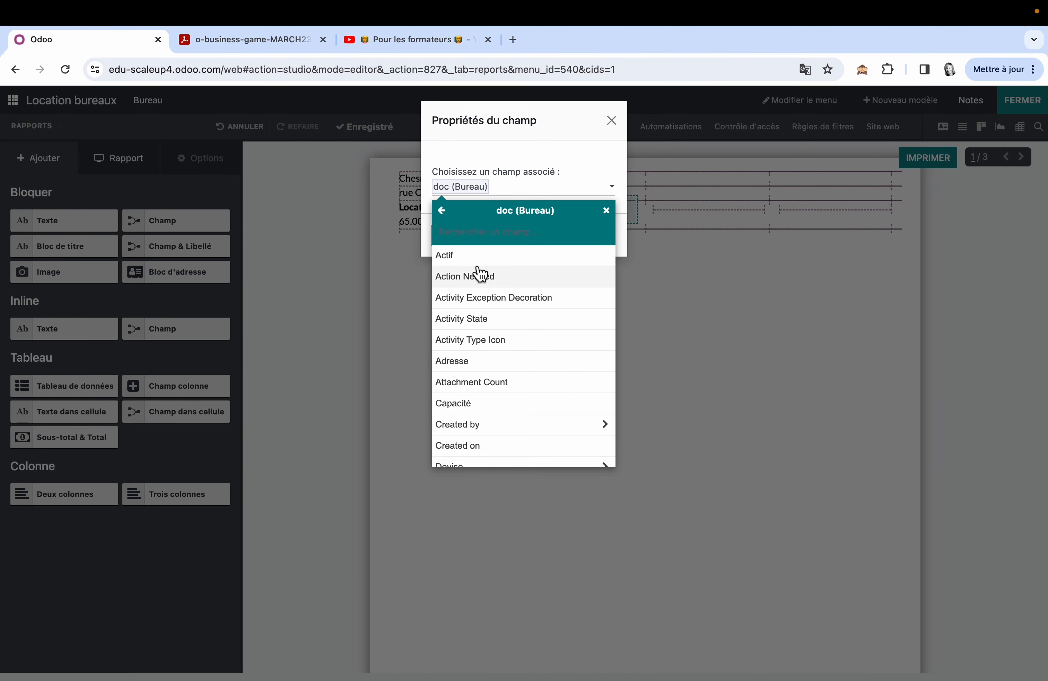
pyautogui.write('type')
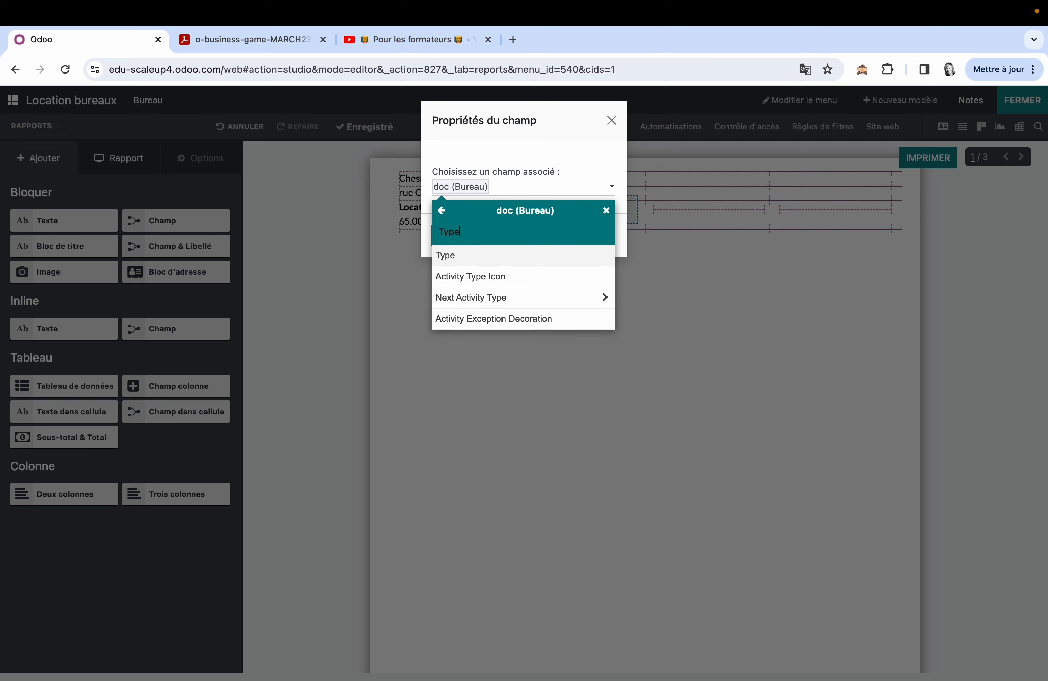
pyautogui.click(472, 257)
pyautogui.click(465, 237)
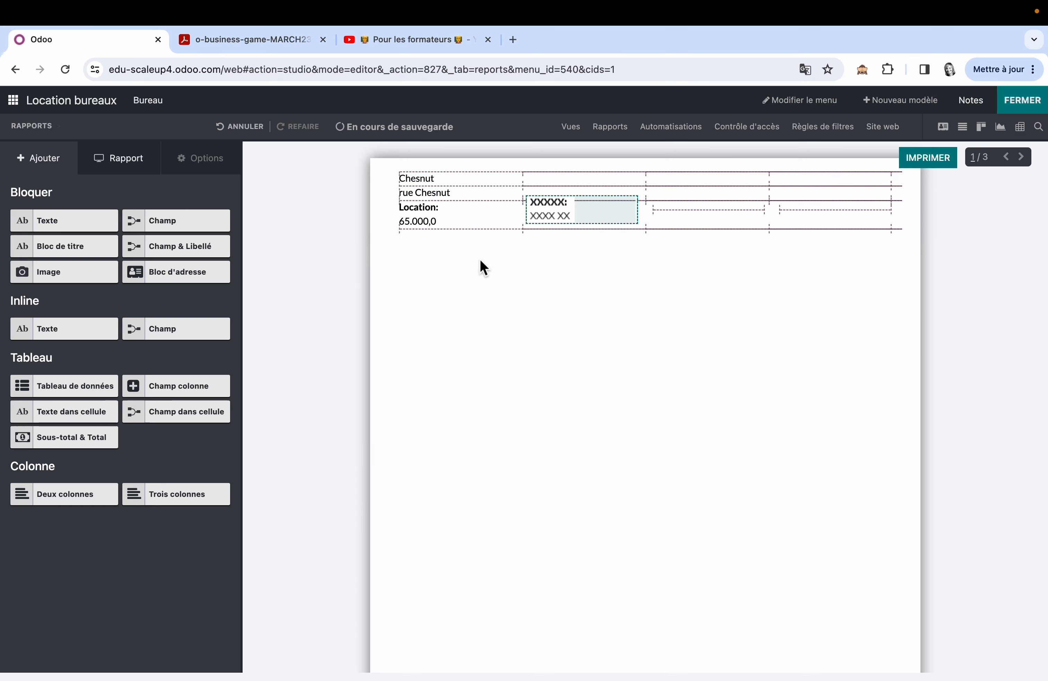
# Add a labelled field block for Capacité in the third column, beside Type
pyautogui.moveTo(181, 250); pyautogui.dragTo(696, 226)
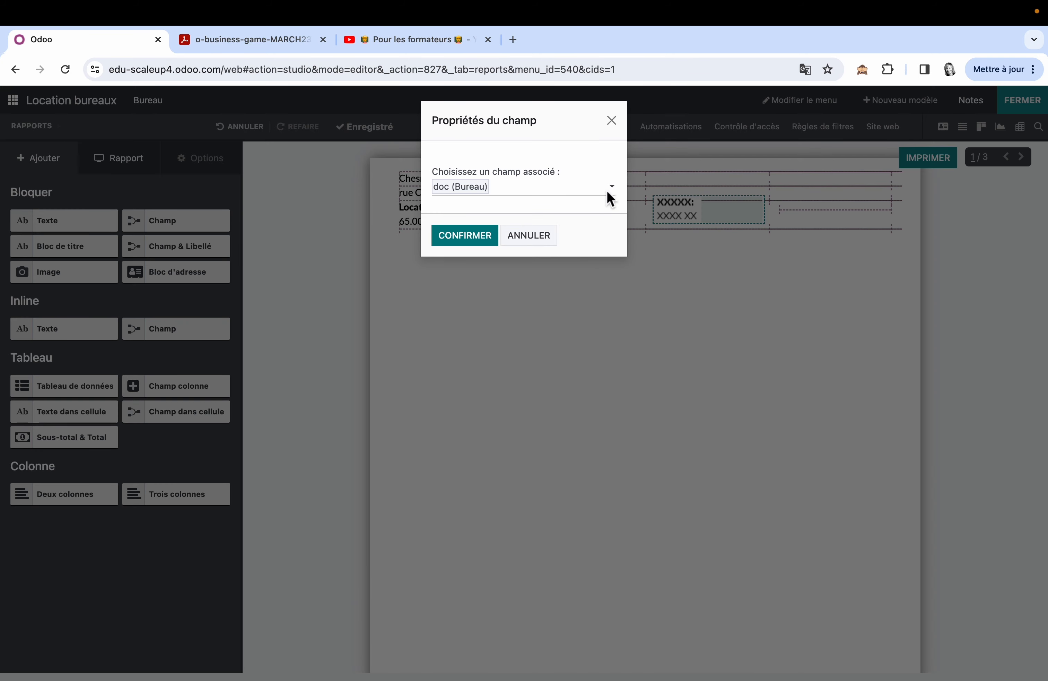
pyautogui.click(614, 190)
pyautogui.write('cap')
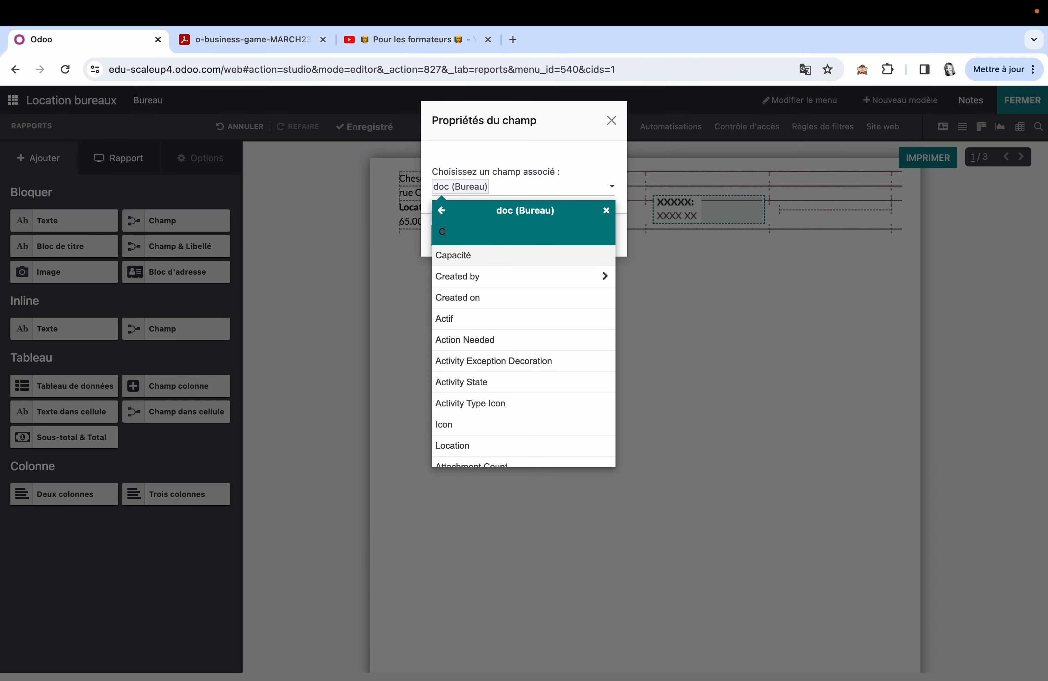
pyautogui.click(477, 258)
pyautogui.click(469, 235)
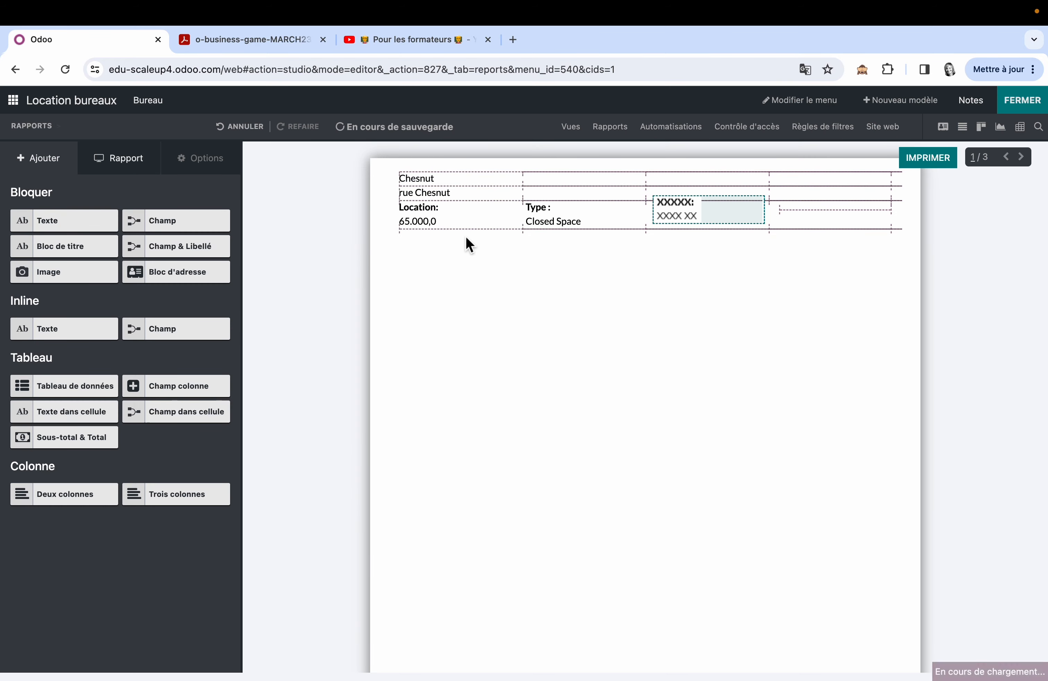
# Apply the Titre1 style to the office name field and set its width to 1250 px
pyautogui.click(429, 178)
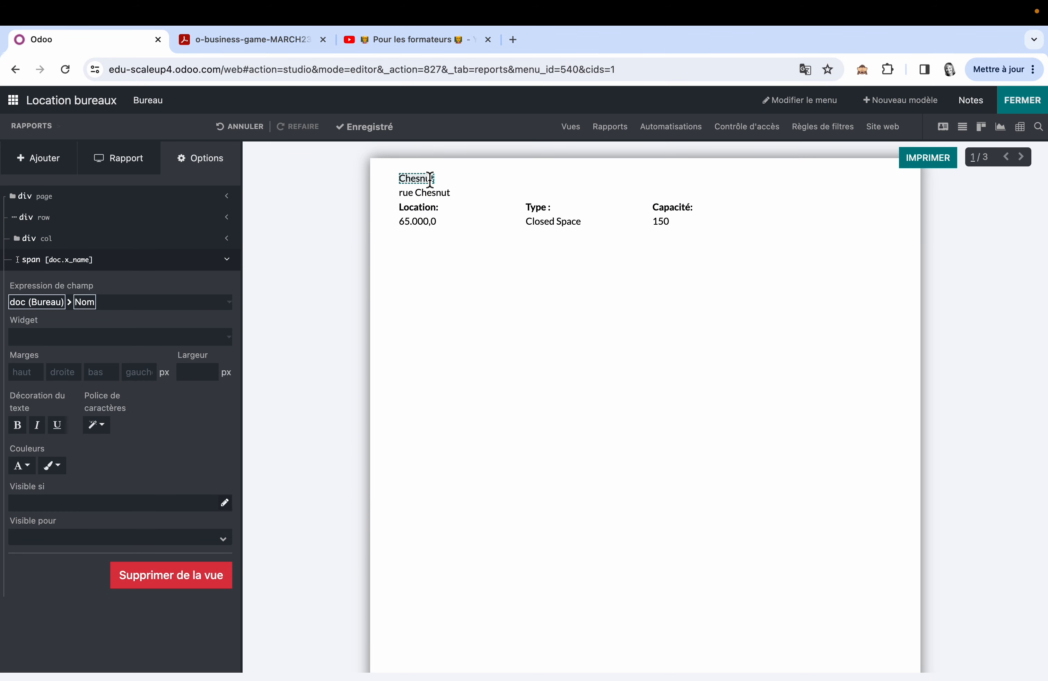
pyautogui.click(107, 430)
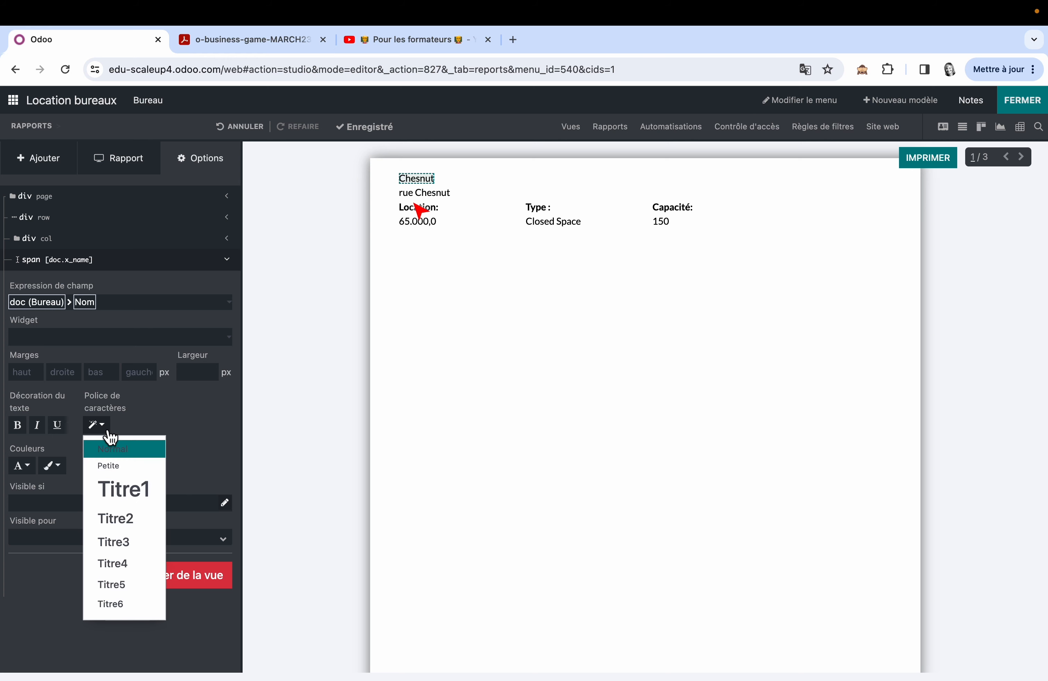
pyautogui.click(138, 489)
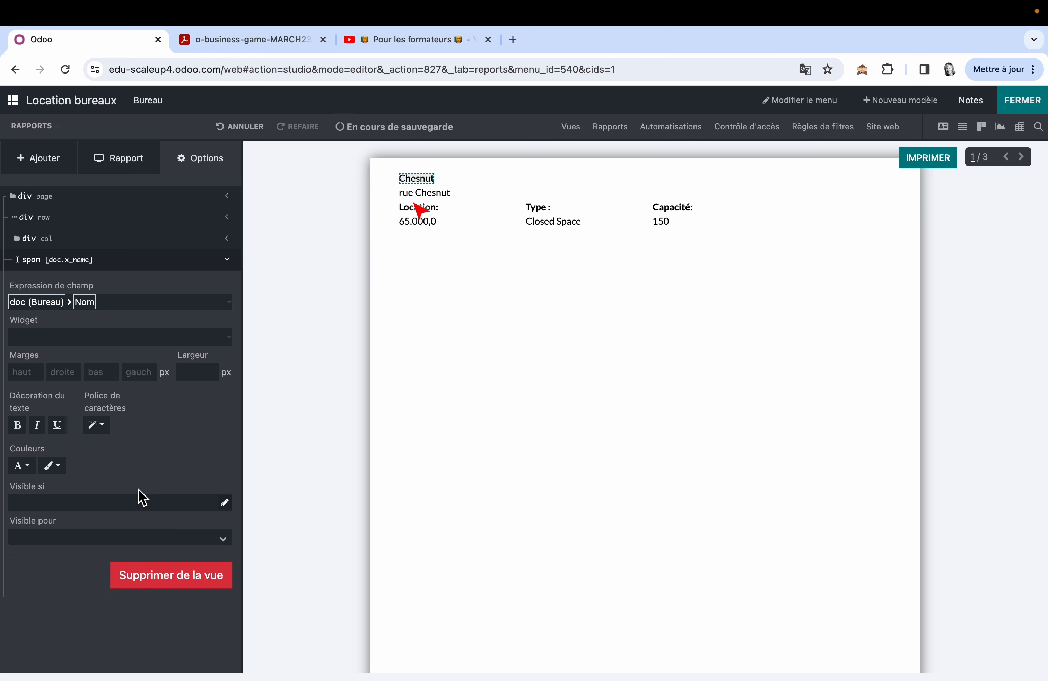
pyautogui.click(208, 374)
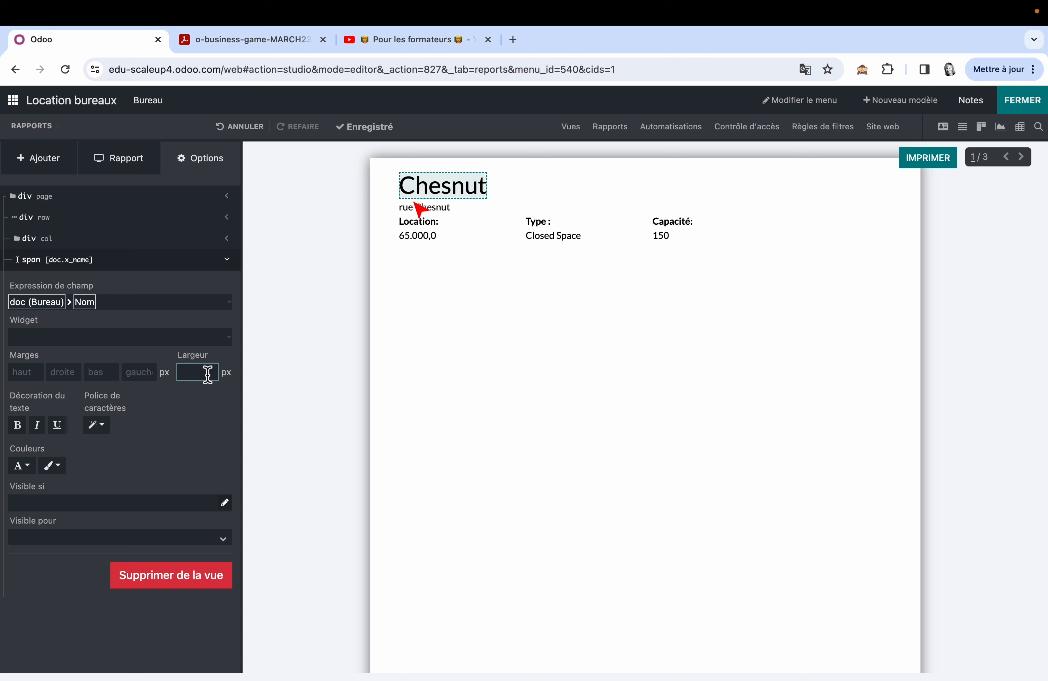
pyautogui.write('1250')
pyautogui.press('Return')
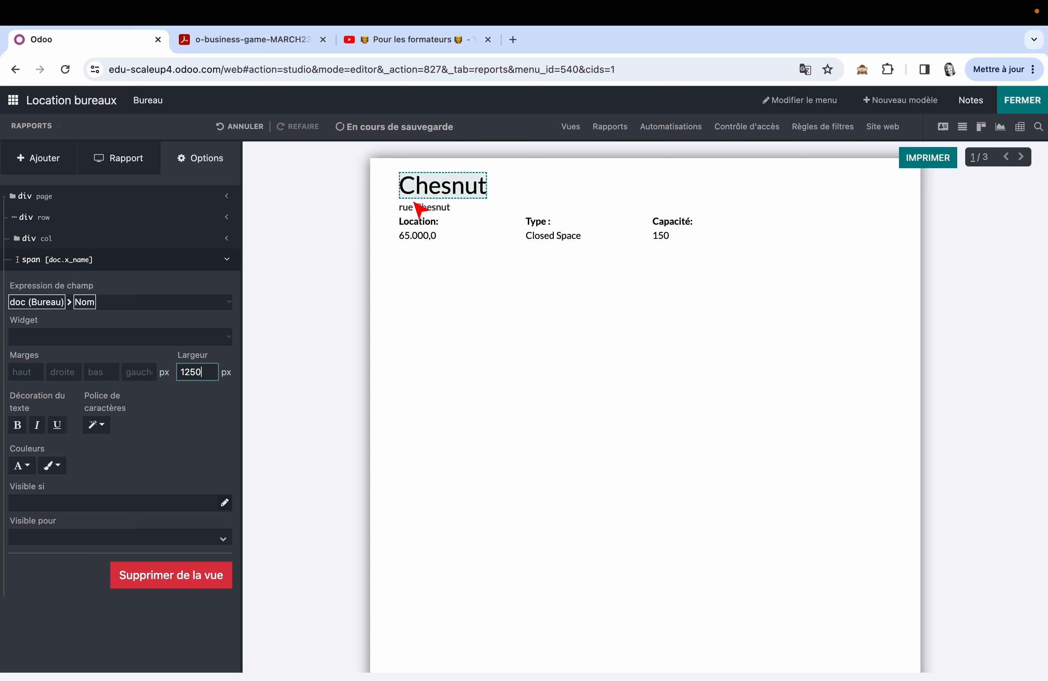
# Give the office name a light purple background and make its text white and bold
pyautogui.click(55, 467)
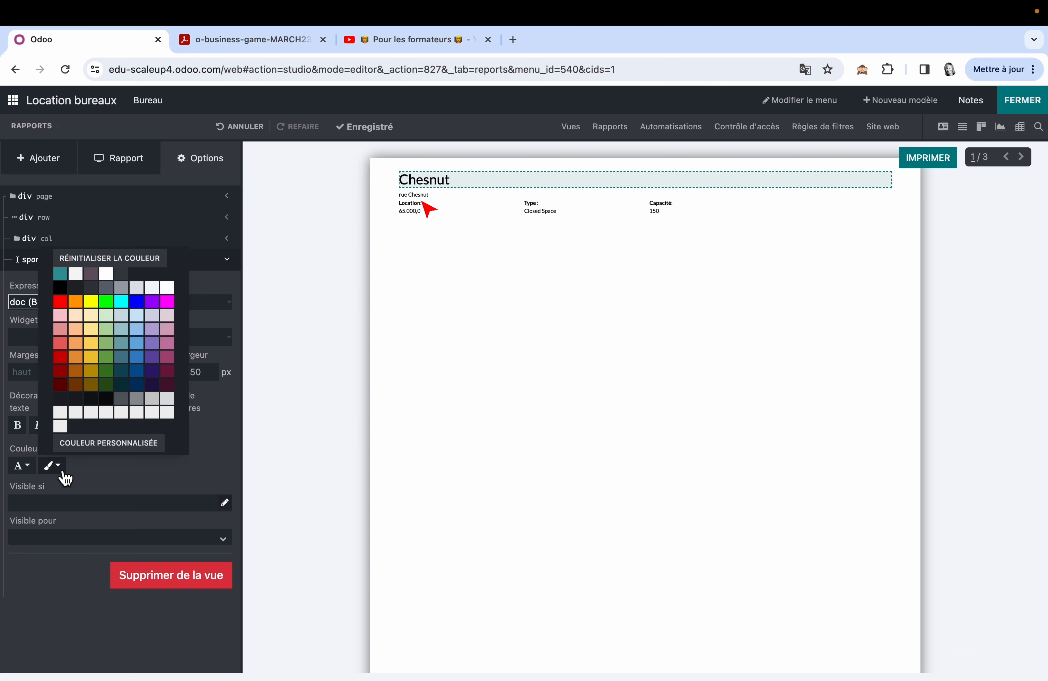
pyautogui.click(156, 344)
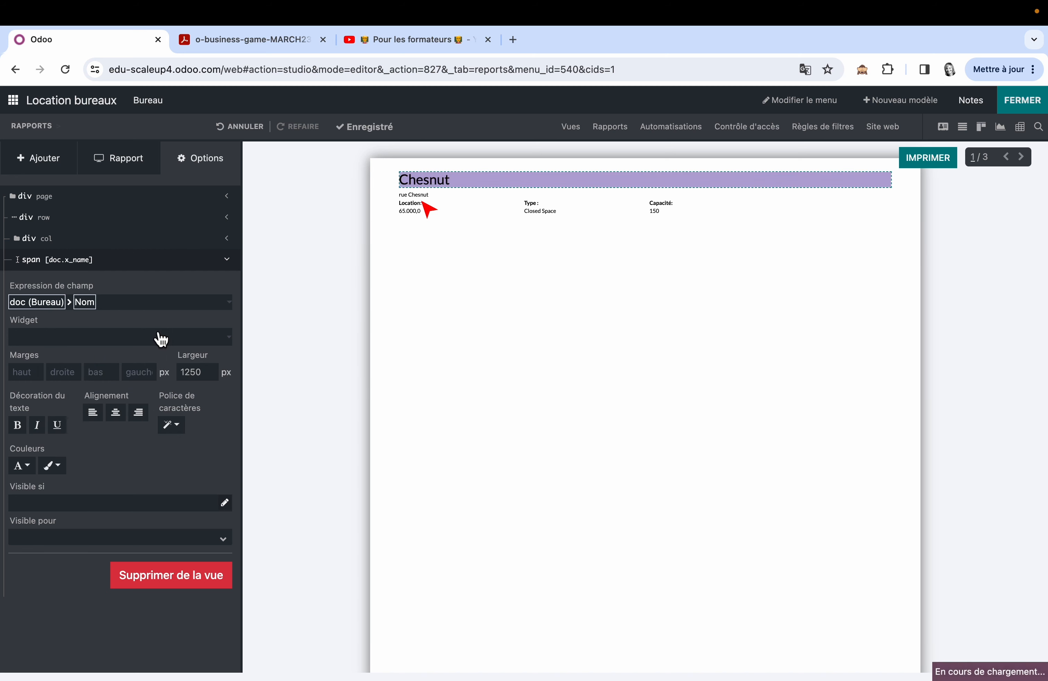
pyautogui.click(31, 467)
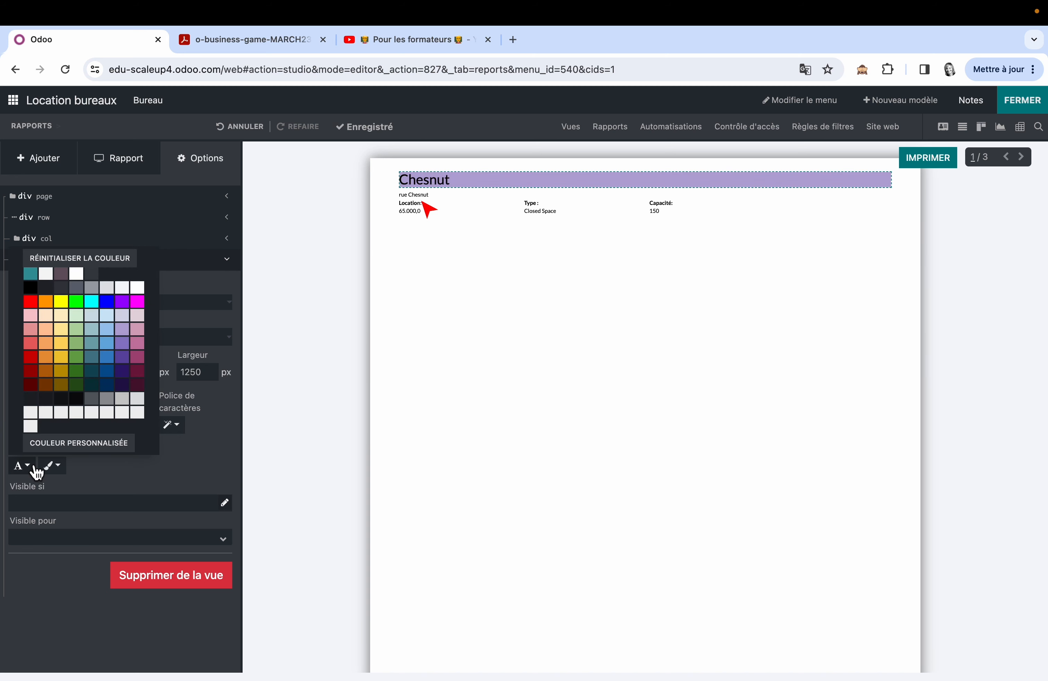
pyautogui.click(137, 288)
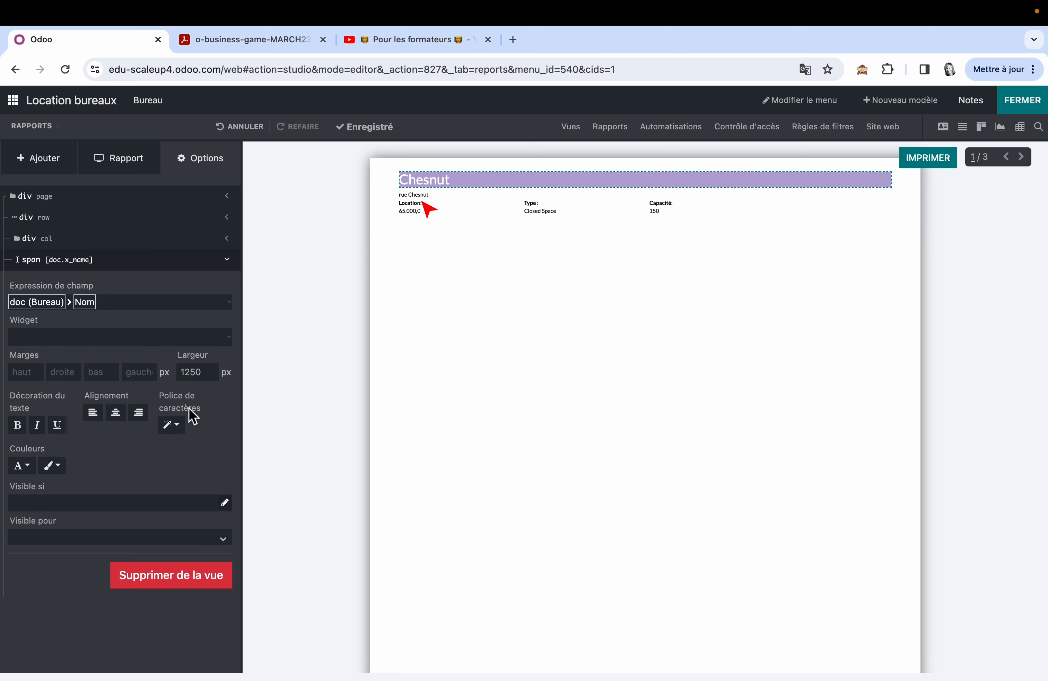
pyautogui.click(24, 429)
# Apply the Titre2 style to the address field below the office name
pyautogui.click(423, 196)
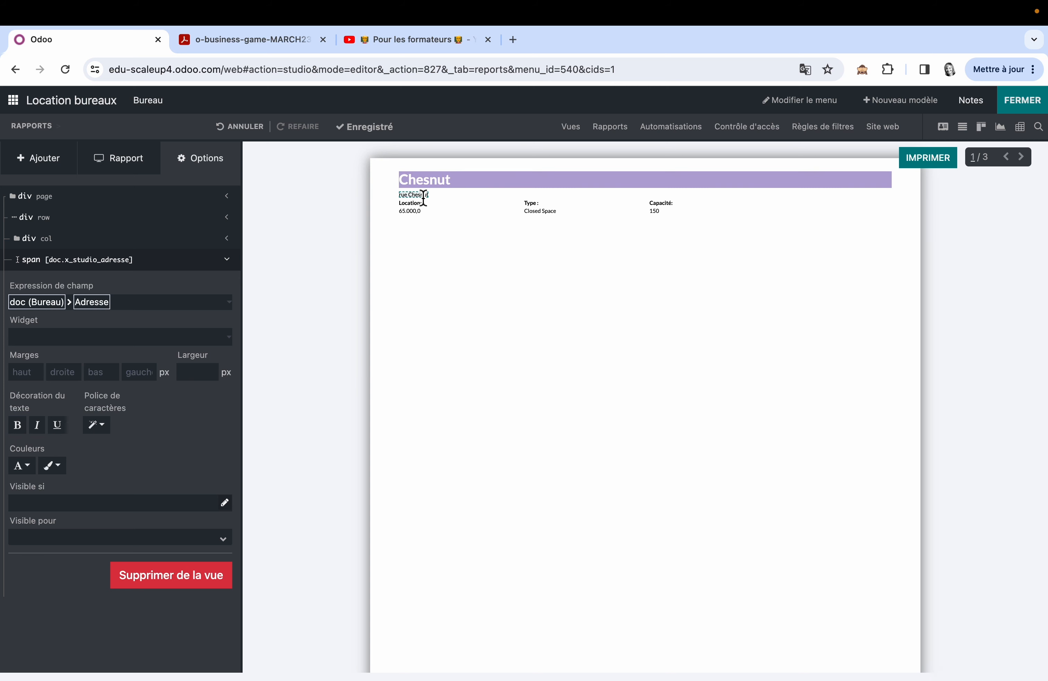
pyautogui.click(103, 428)
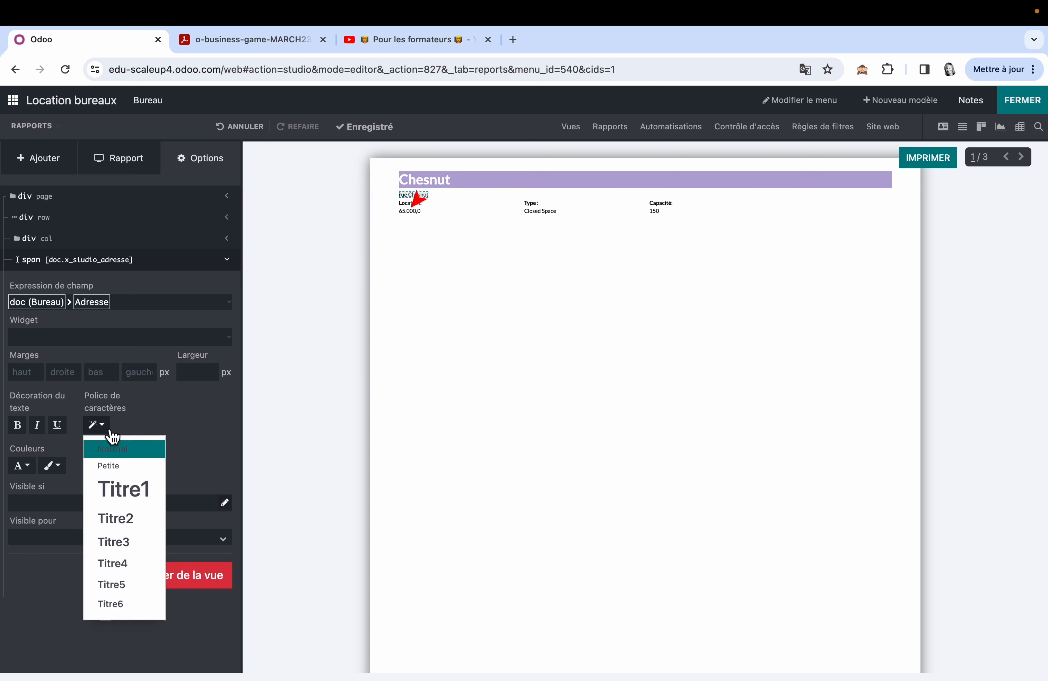
pyautogui.click(136, 519)
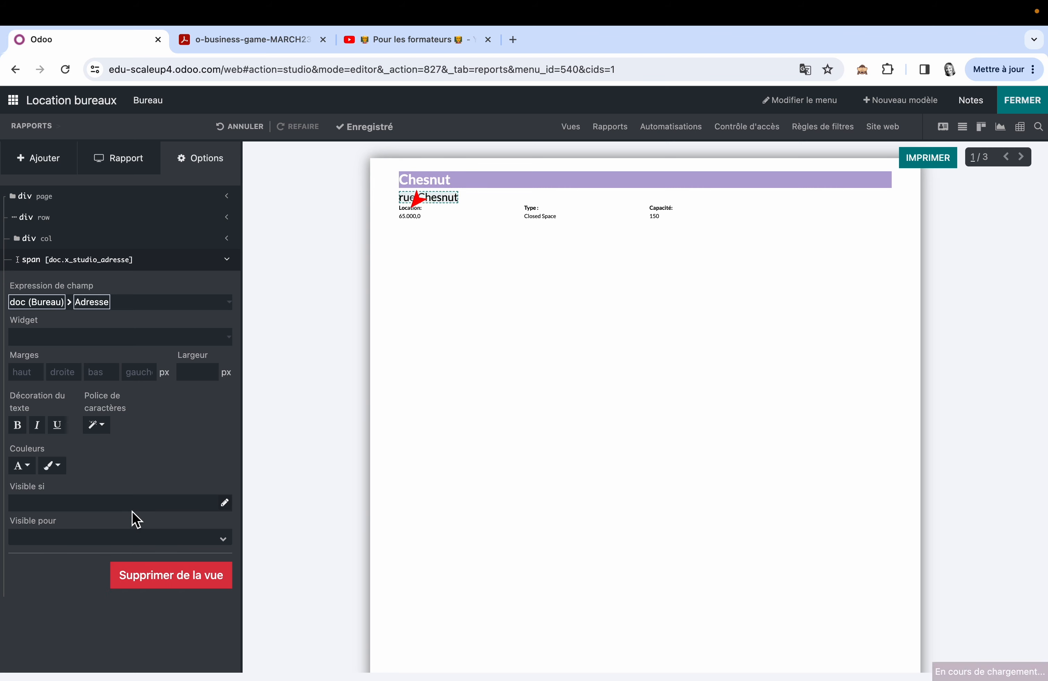
pyautogui.click(489, 388)
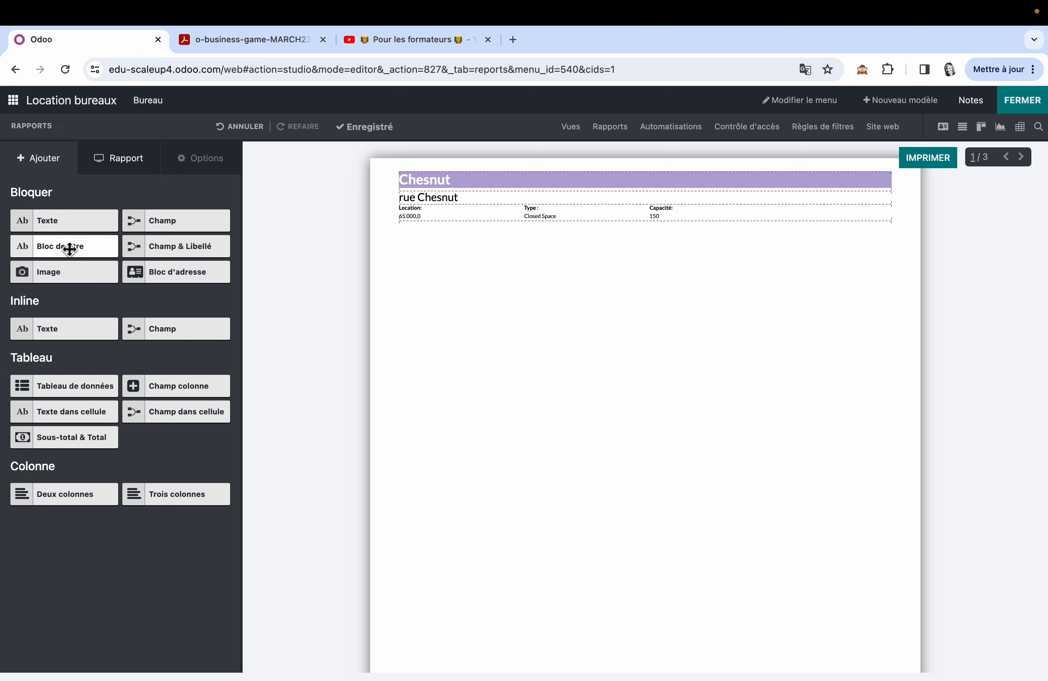
# Add a title block below the labelled fields and enter "À propos de MyOffice Inc" under its placeholder text
pyautogui.moveTo(71, 246); pyautogui.dragTo(468, 276)
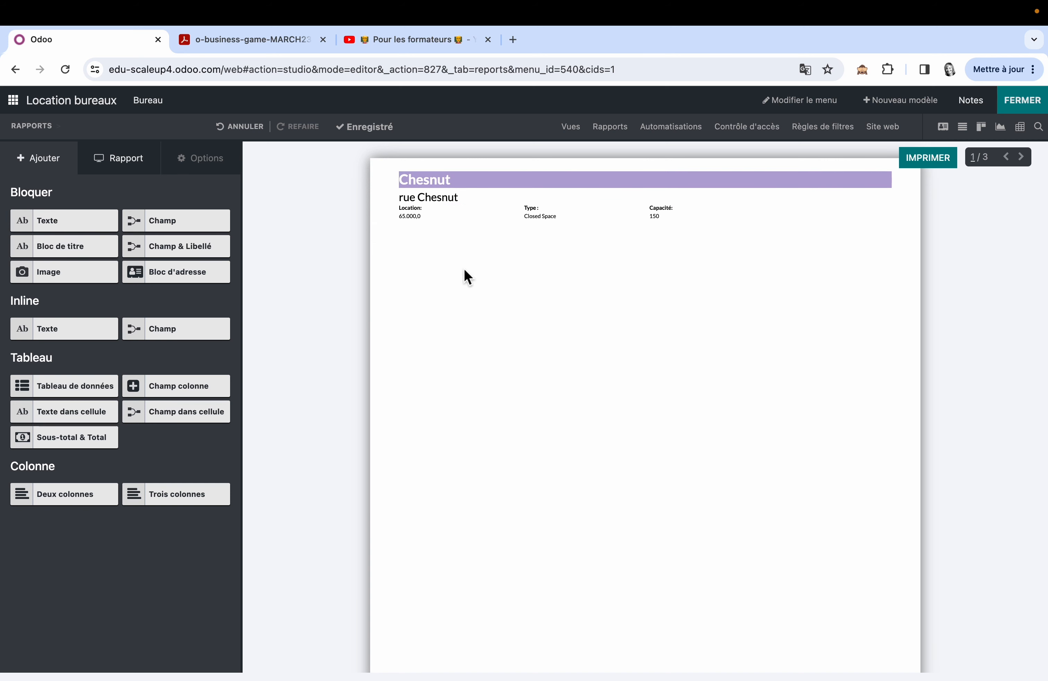
pyautogui.moveTo(72, 250); pyautogui.dragTo(530, 297)
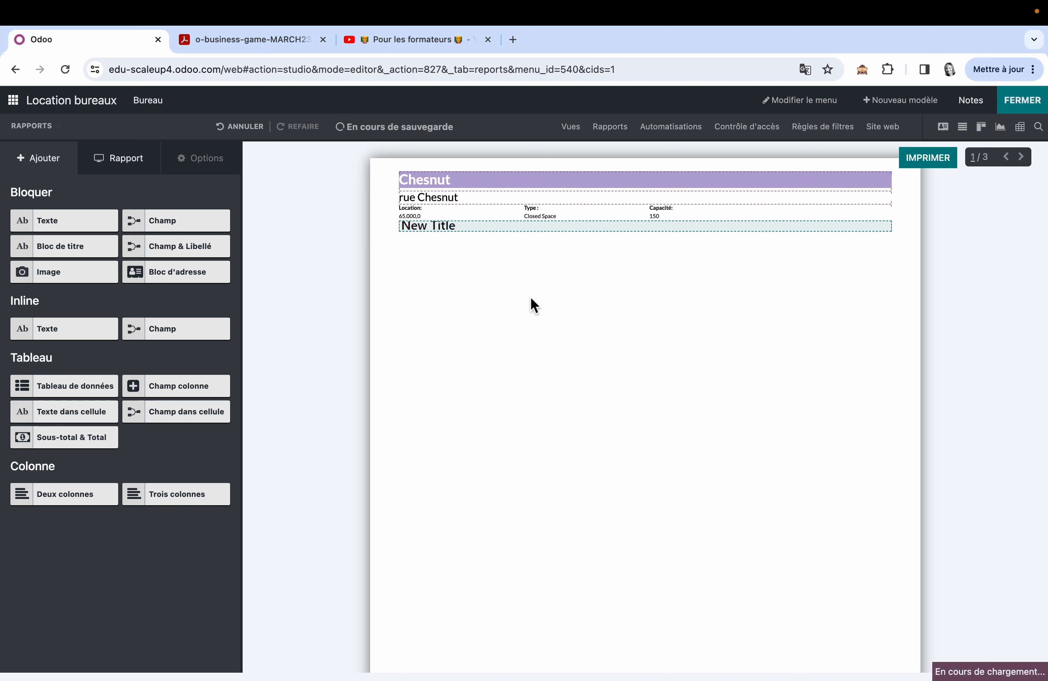
pyautogui.click(440, 231)
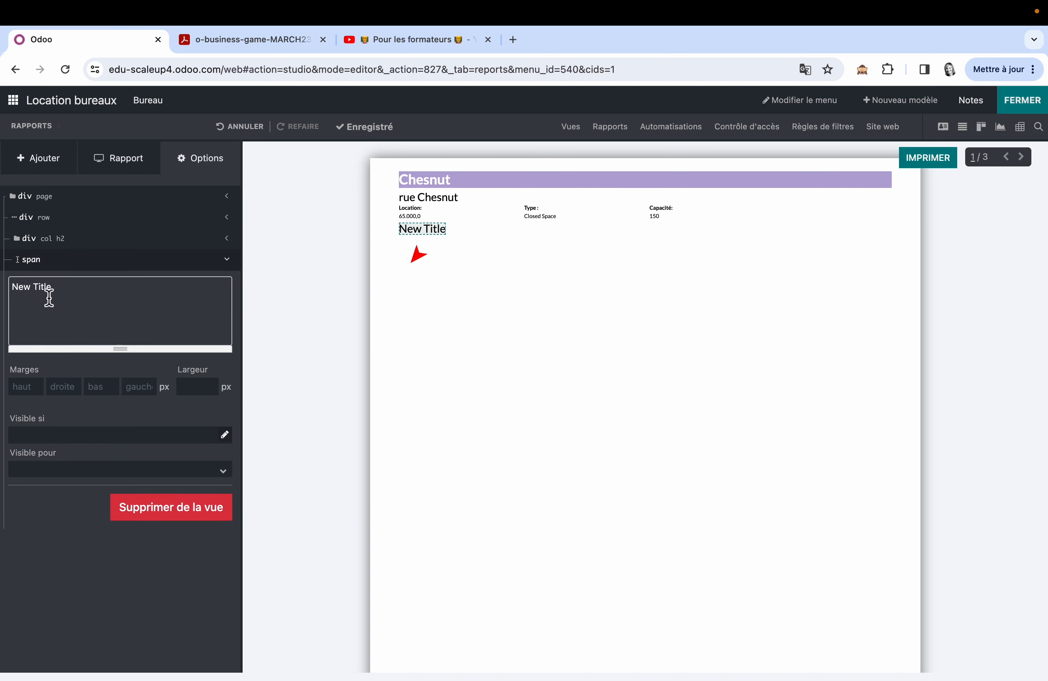
pyautogui.moveTo(49, 291); pyautogui.dragTo(11, 293)
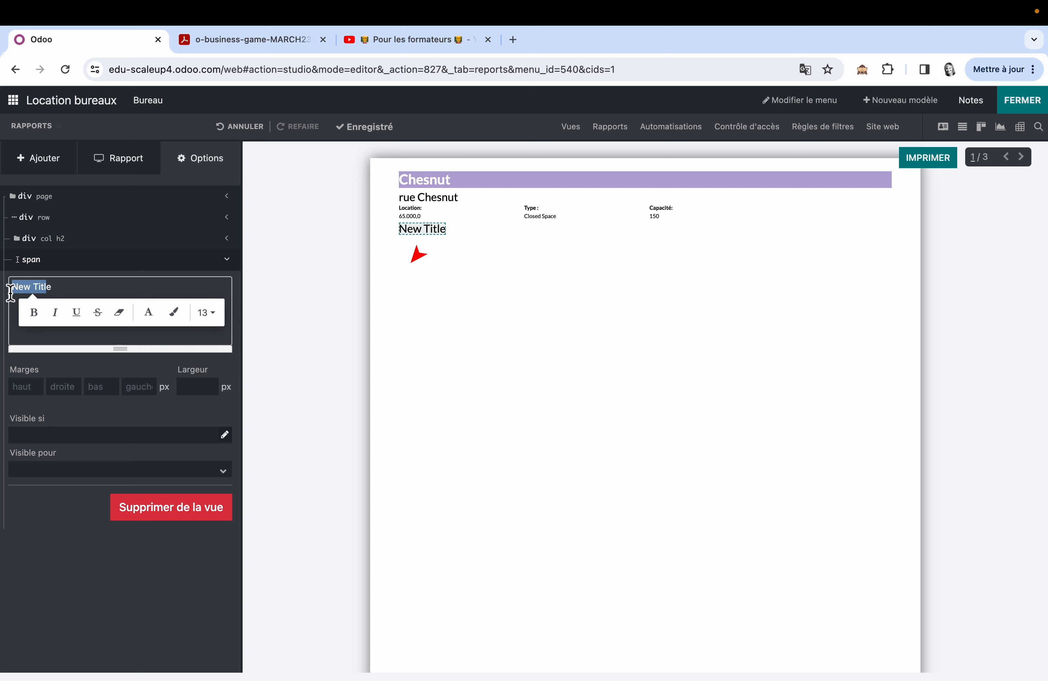
pyautogui.click(59, 292)
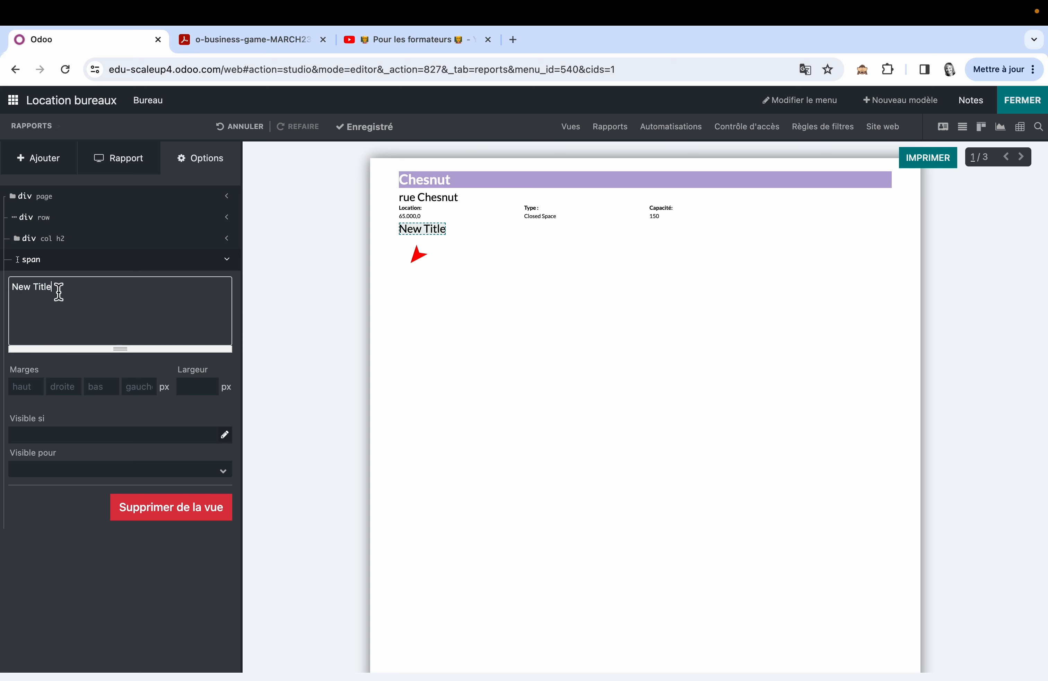
pyautogui.moveTo(59, 292); pyautogui.dragTo(11, 288)
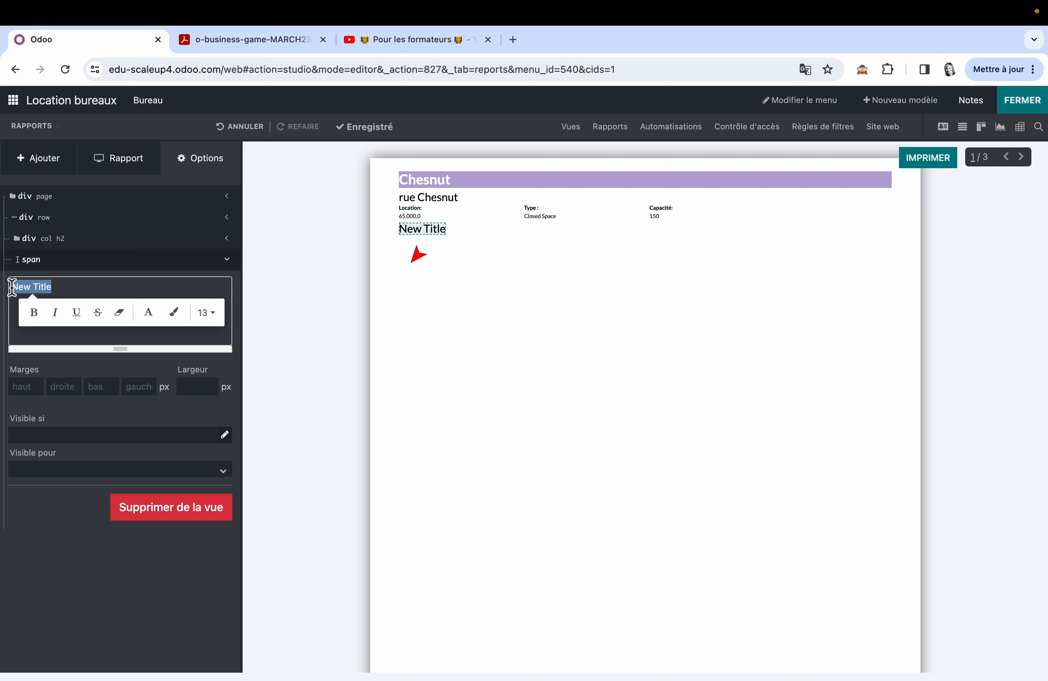
pyautogui.write('À propos de MyOffice Inc')
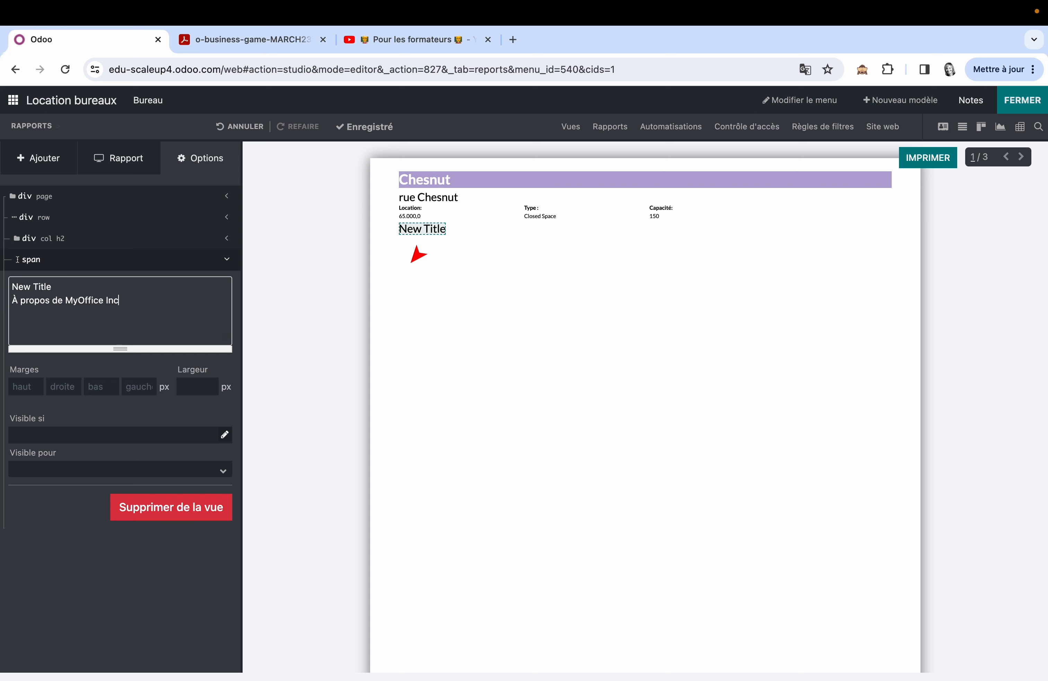
pyautogui.press('Return')
pyautogui.write('/')
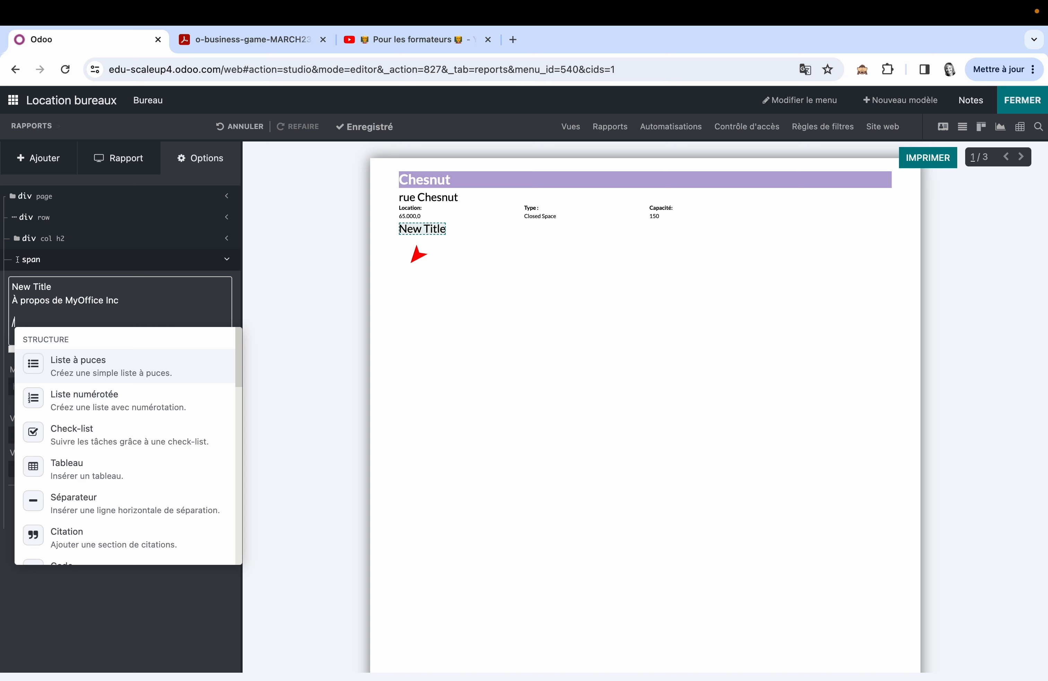
pyautogui.press('BackSpace')
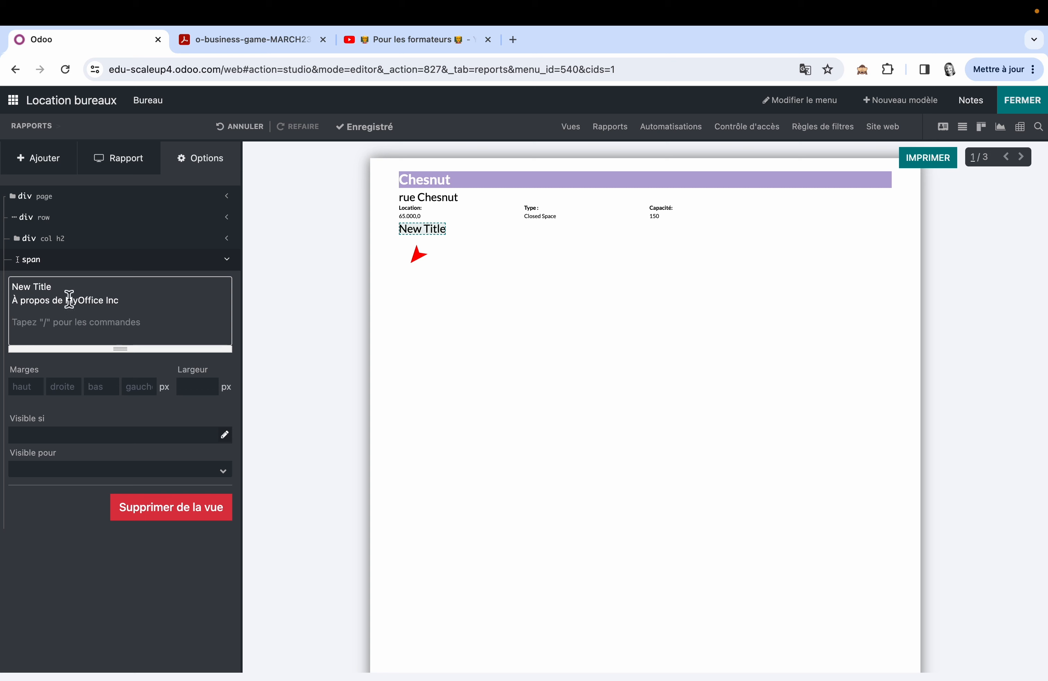
# Set the font size of the "À propos de MyOffice Inc" line to 18
pyautogui.moveTo(124, 299); pyautogui.dragTo(16, 308)
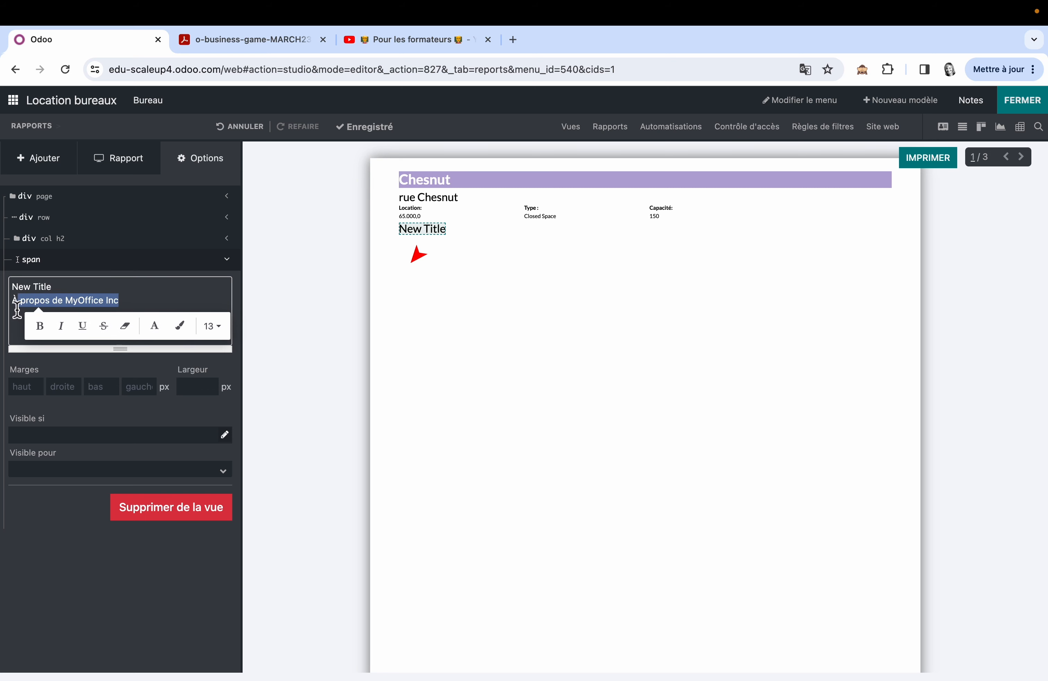
pyautogui.moveTo(130, 300); pyautogui.dragTo(12, 300)
pyautogui.click(210, 327)
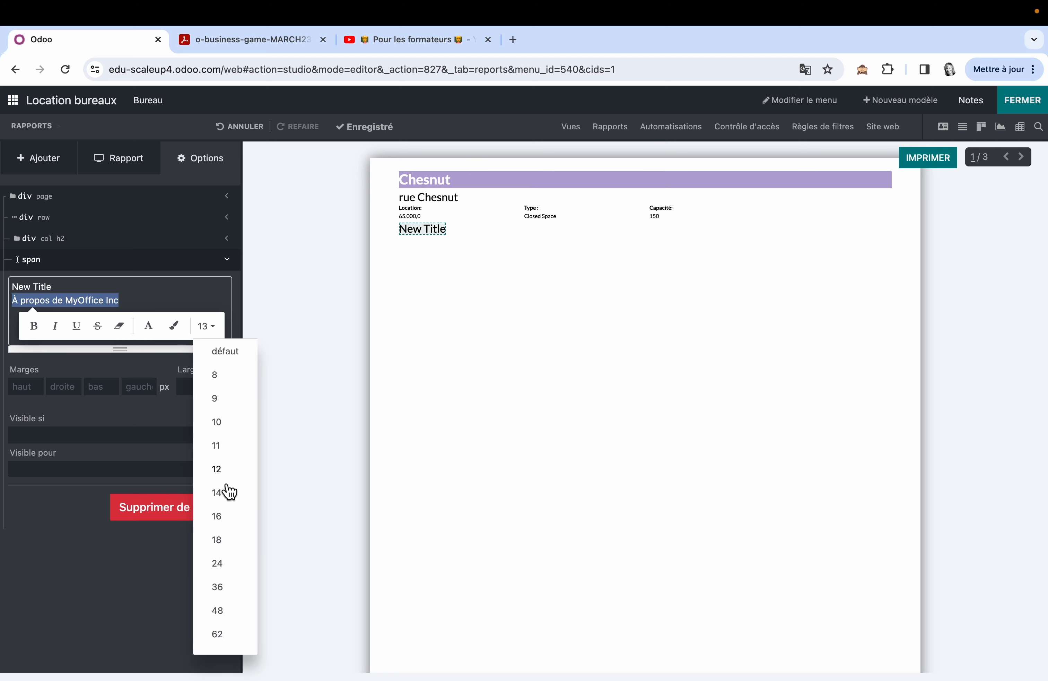
pyautogui.click(226, 542)
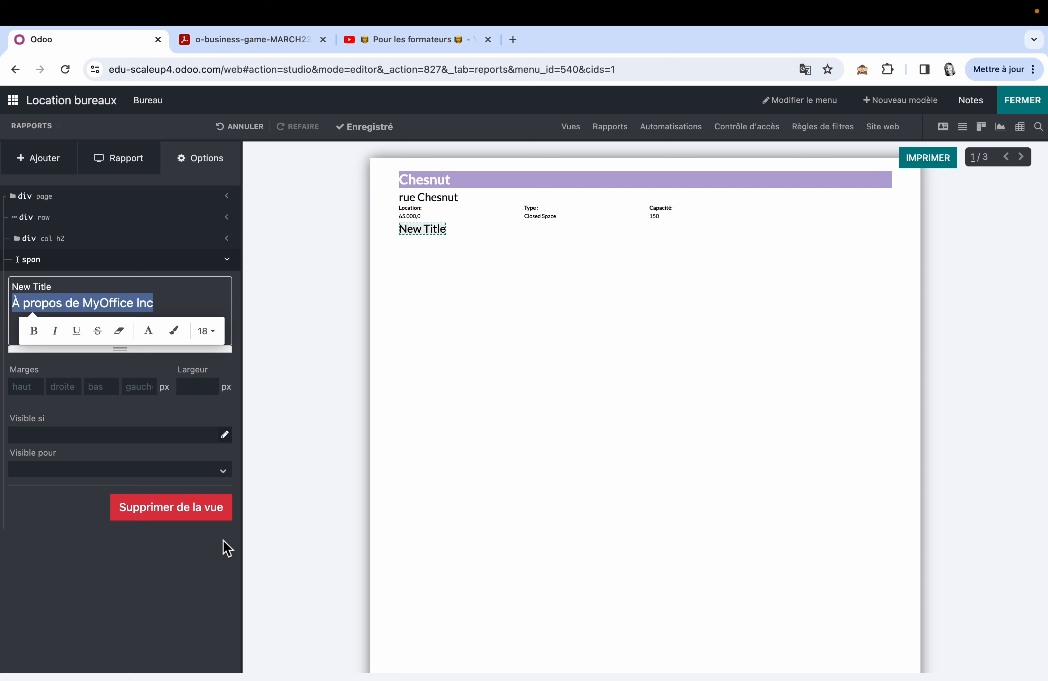
pyautogui.click(315, 349)
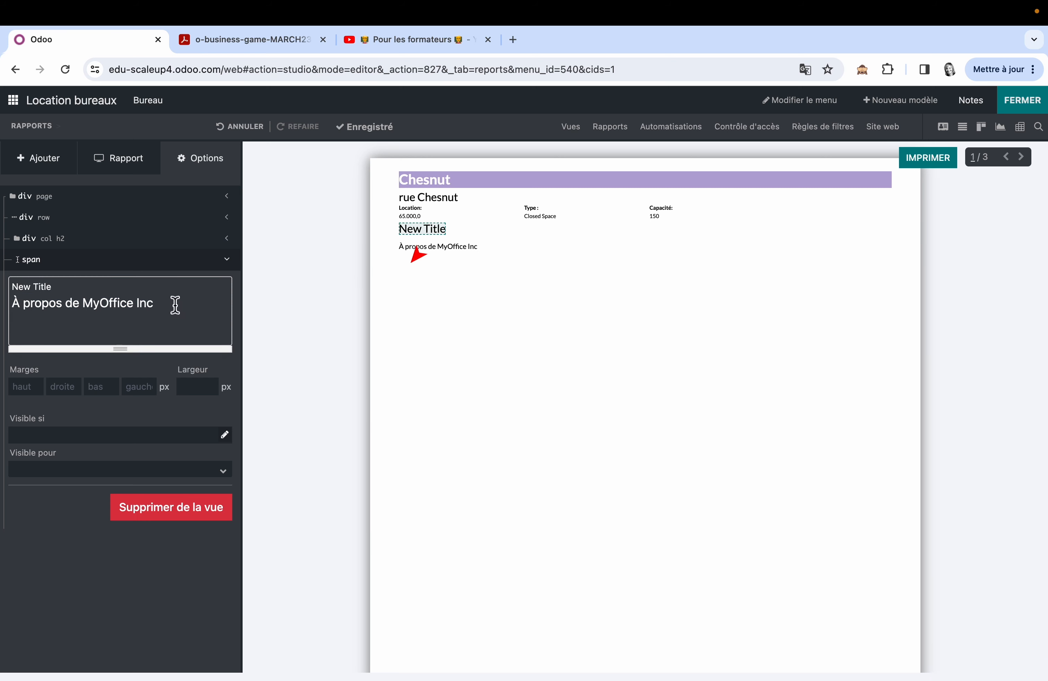
# Set the font size of the "À propos de MyOffice Inc" line to 36
pyautogui.moveTo(151, 303); pyautogui.dragTo(15, 304)
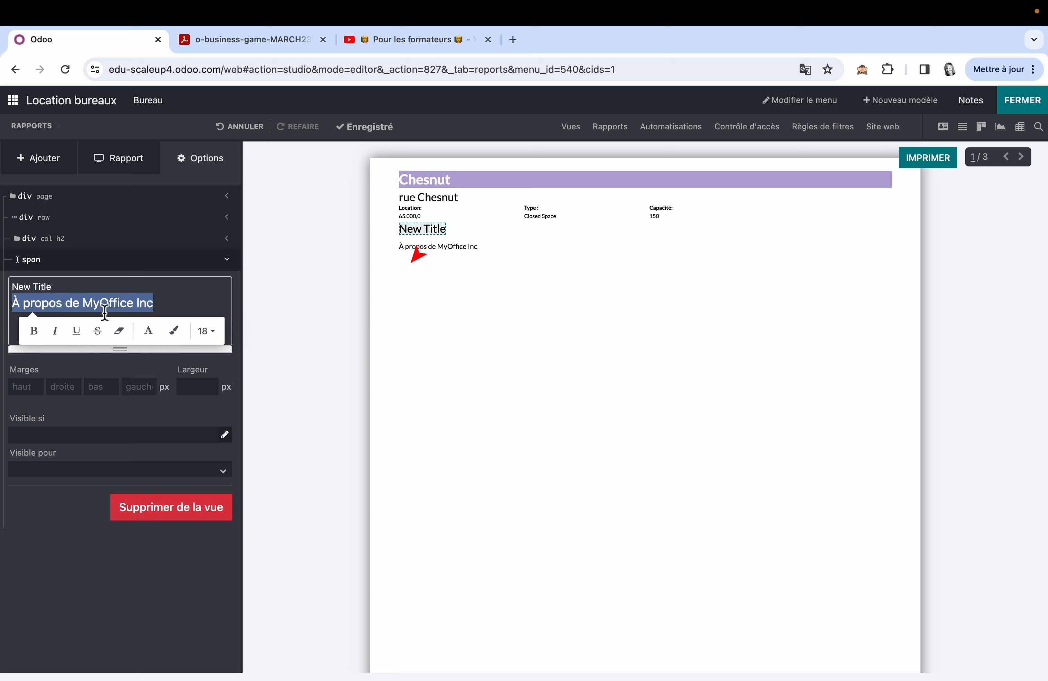
pyautogui.click(209, 332)
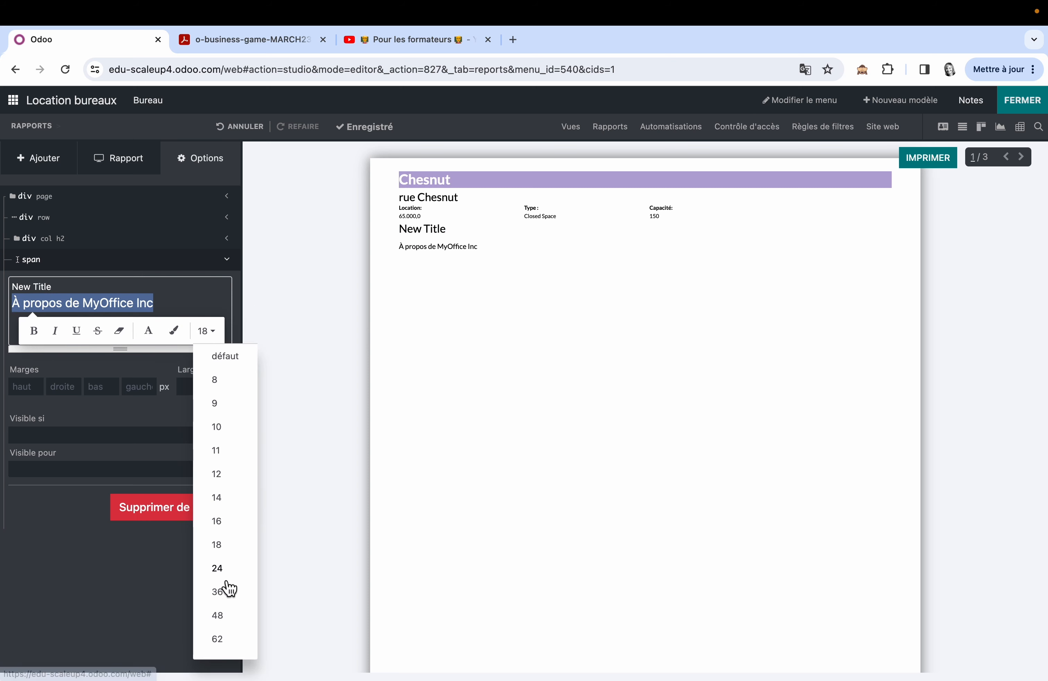
pyautogui.click(227, 591)
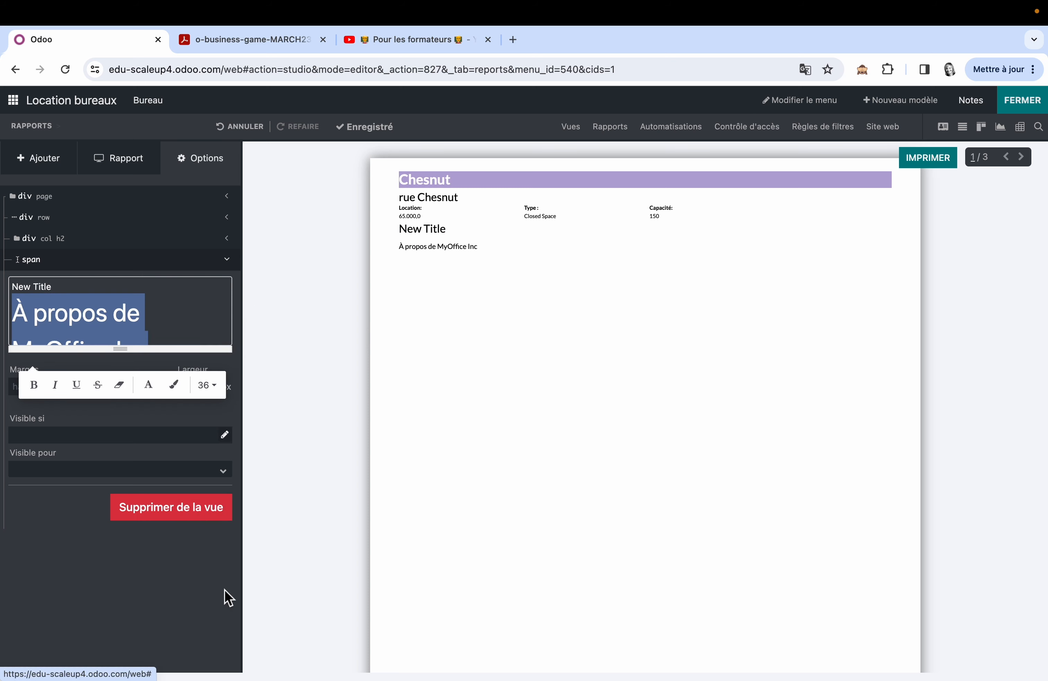
pyautogui.click(289, 419)
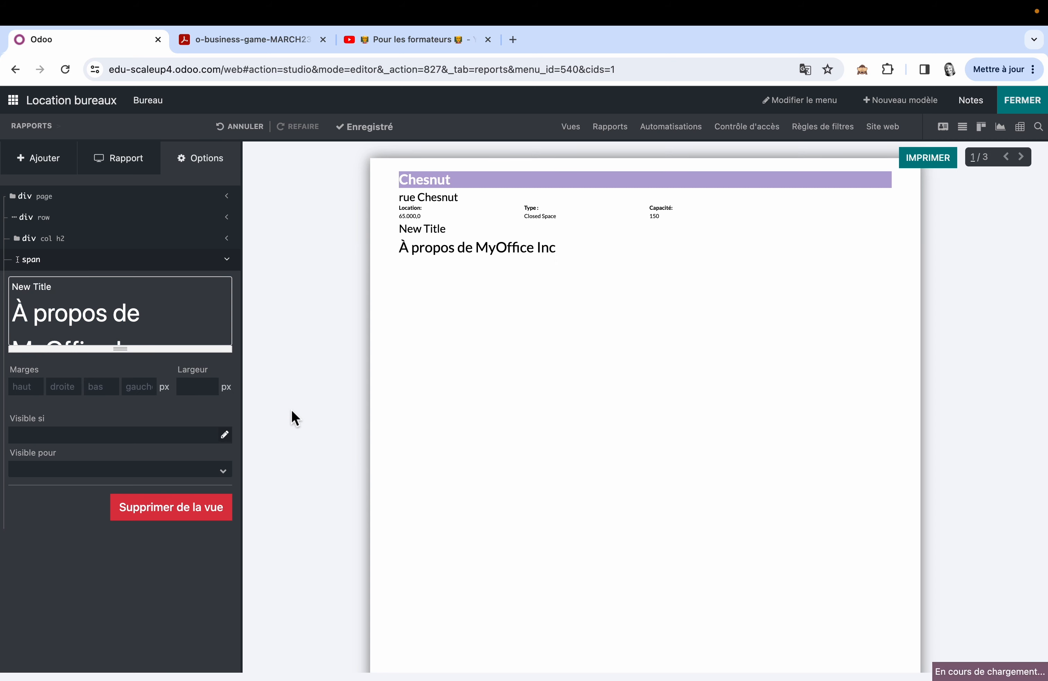
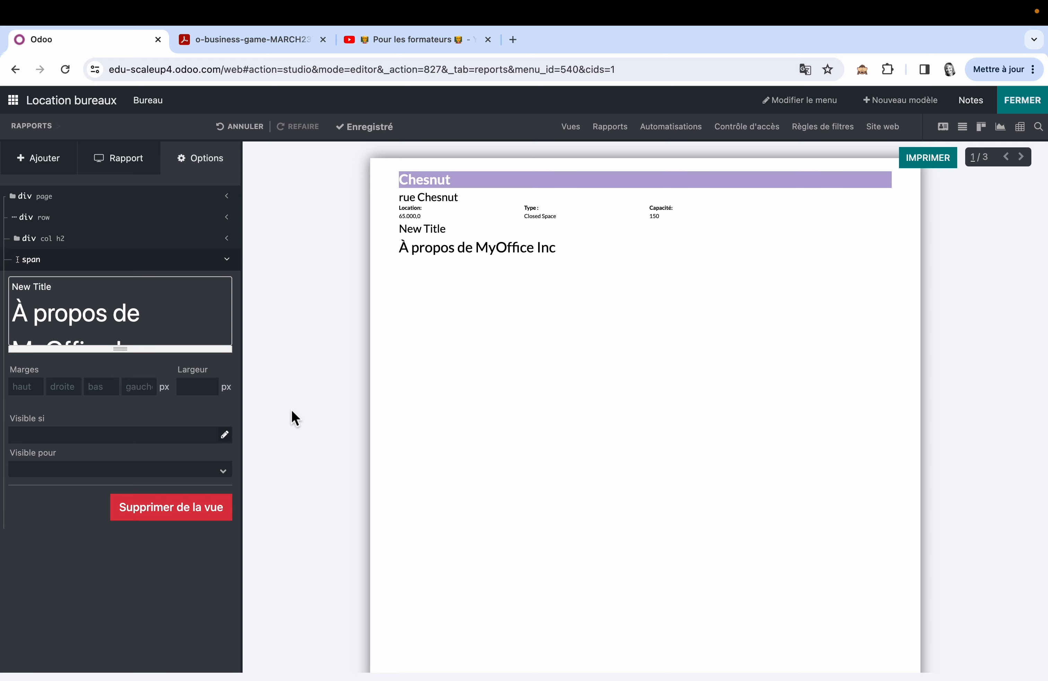
# Copy the "Nous sommes une équipe de personnes passionnées" paragraph from the business game PDF and return to the Odoo report
pyautogui.click(289, 40)
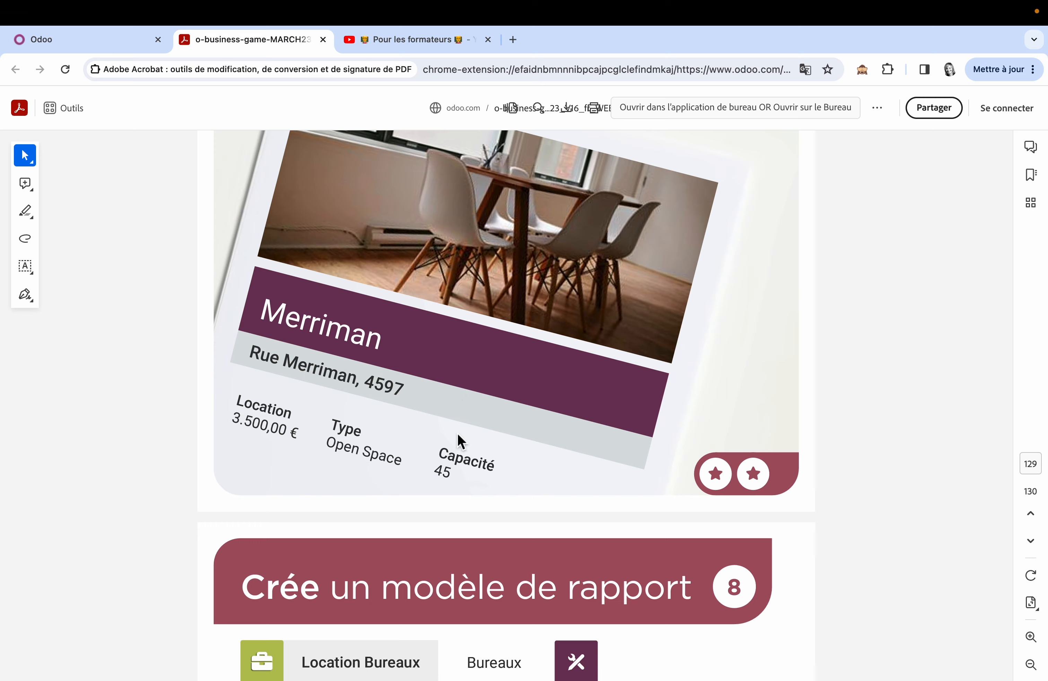
pyautogui.scroll(-15, 458, 435)
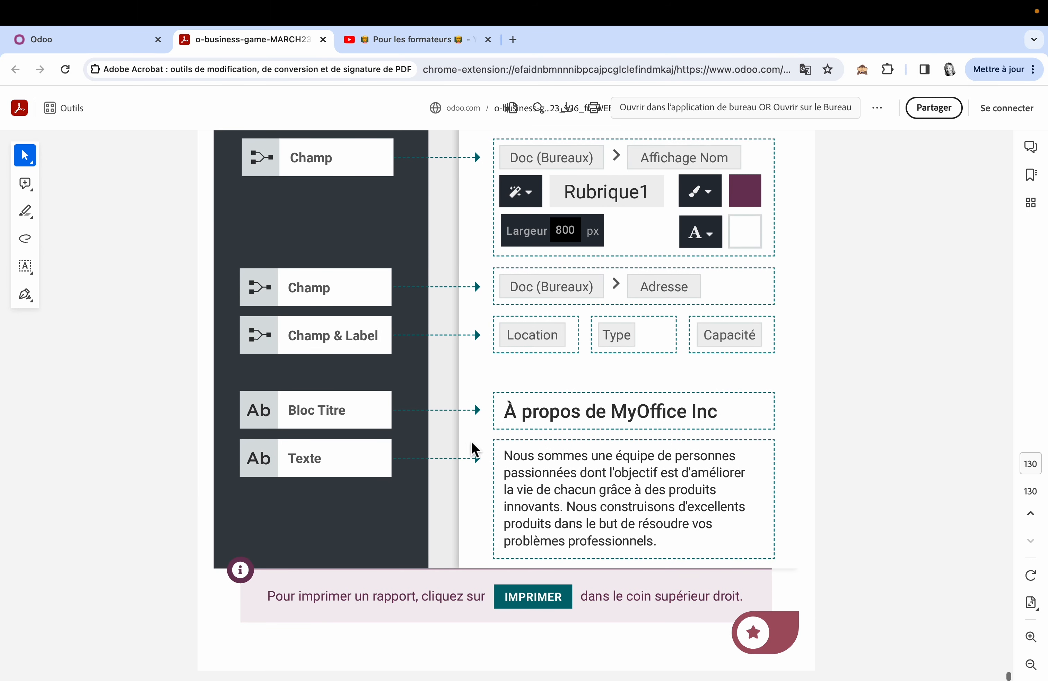
pyautogui.moveTo(505, 456); pyautogui.dragTo(676, 557)
pyautogui.press('super+c')
pyautogui.rightClick(616, 512)
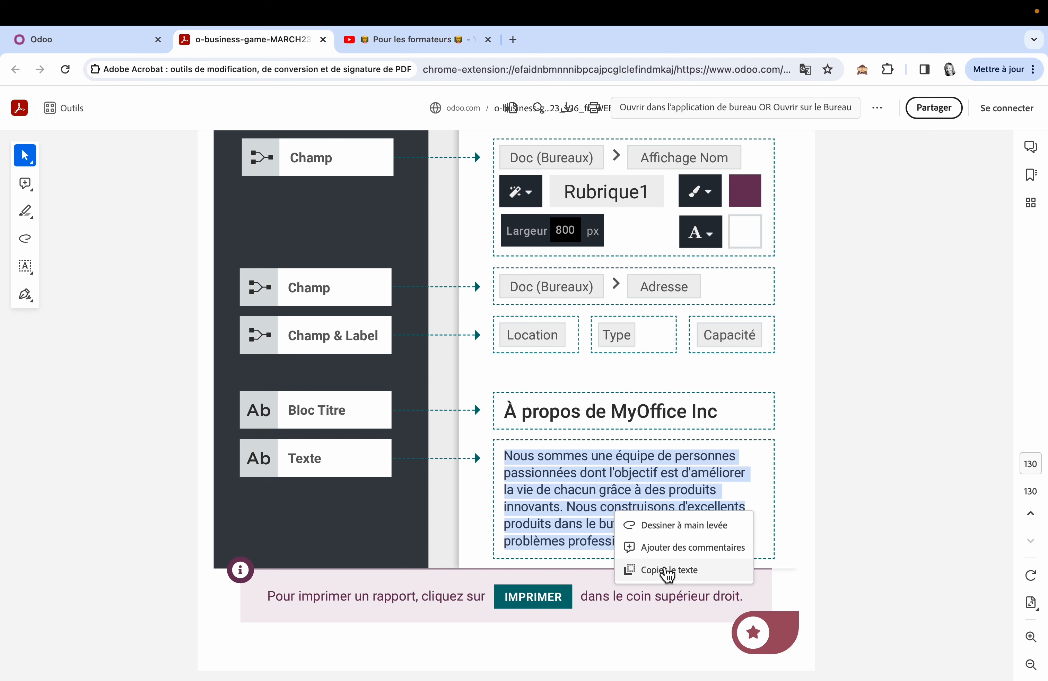
pyautogui.click(667, 571)
pyautogui.click(129, 41)
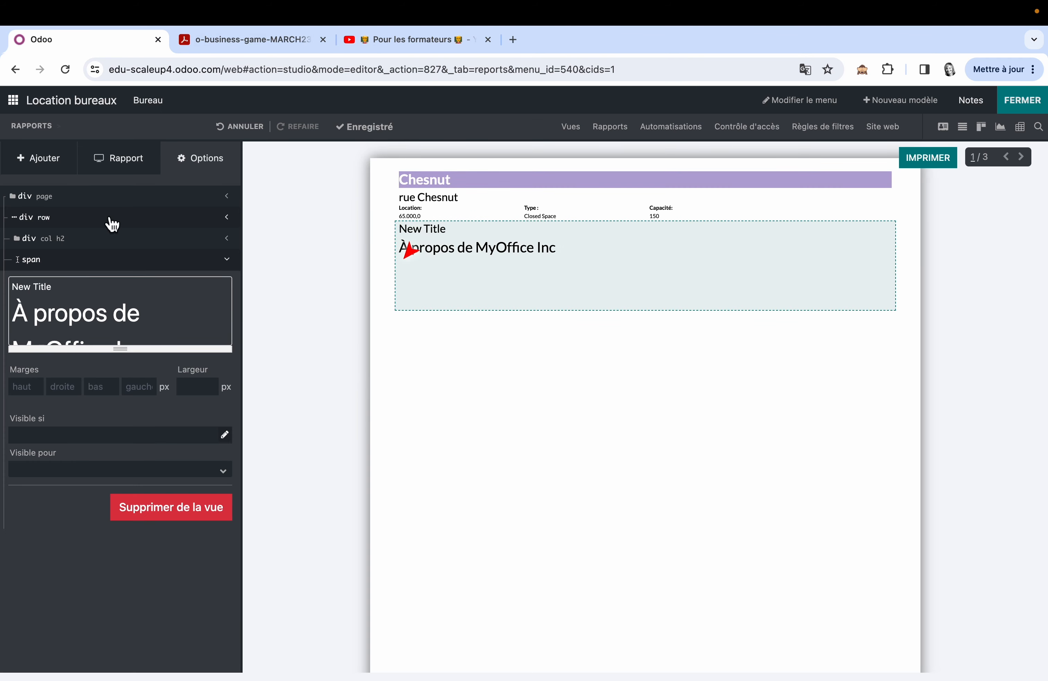
# Try to add a text block below the "À propos de MyOffice Inc" heading
pyautogui.click(42, 159)
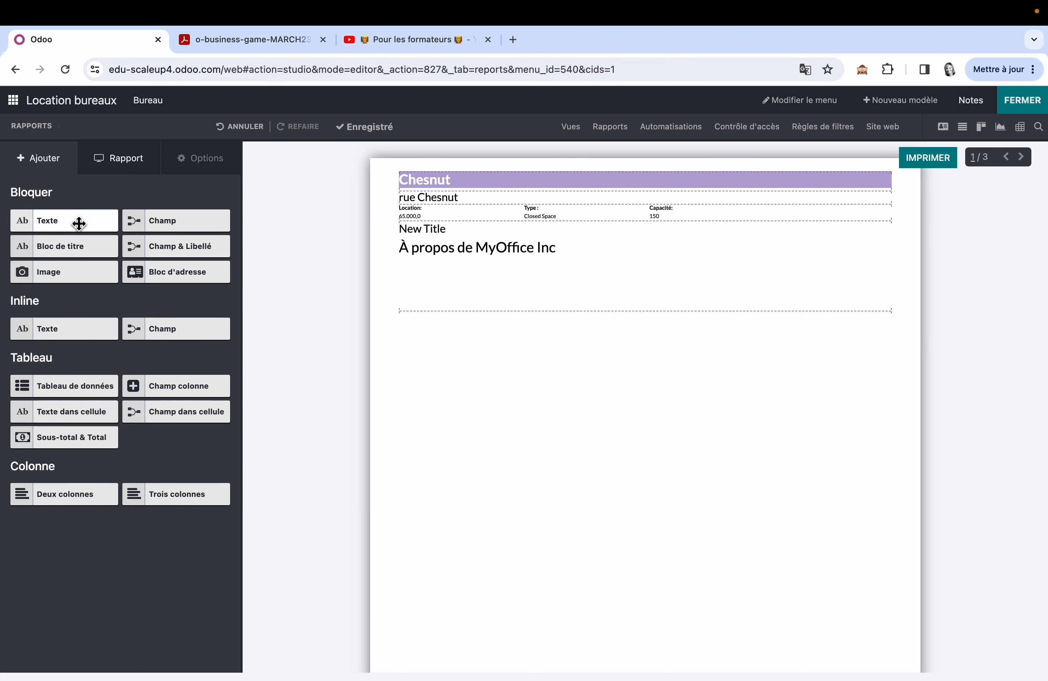
pyautogui.moveTo(79, 223); pyautogui.dragTo(468, 313)
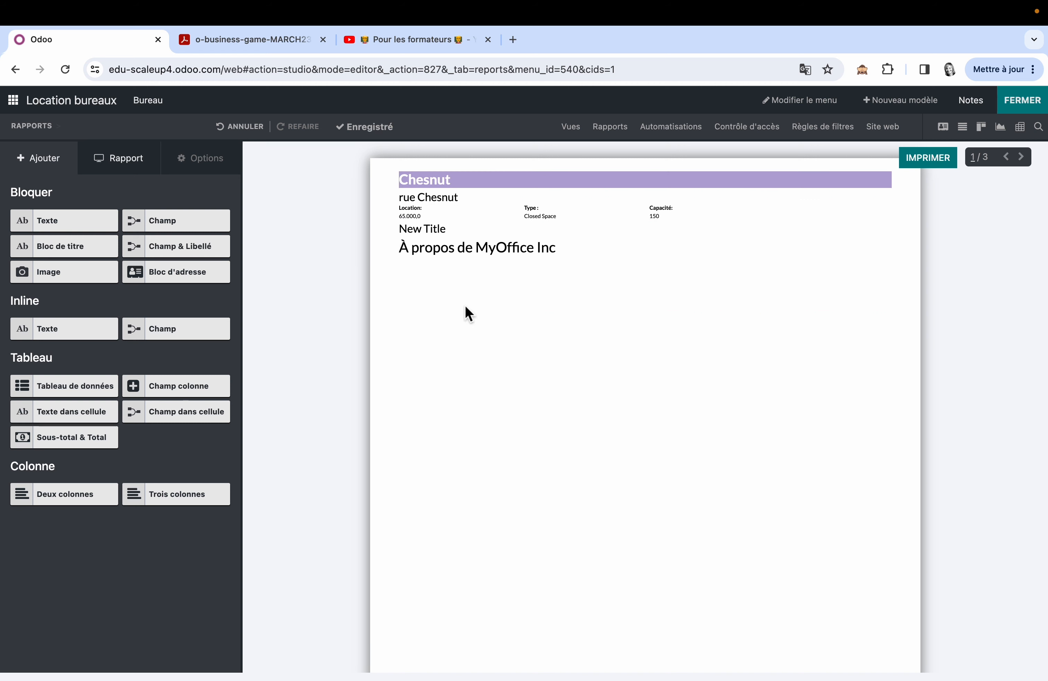
pyautogui.moveTo(52, 220); pyautogui.dragTo(521, 351)
pyautogui.click(241, 128)
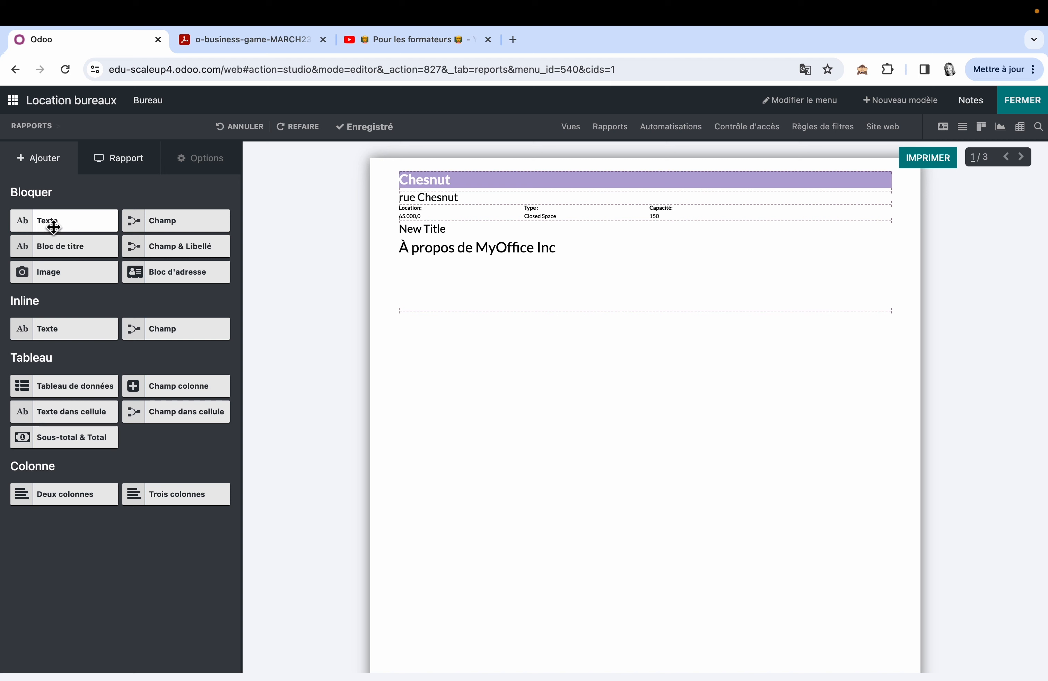
pyautogui.moveTo(53, 225); pyautogui.dragTo(433, 349)
pyautogui.moveTo(442, 326); pyautogui.dragTo(466, 326)
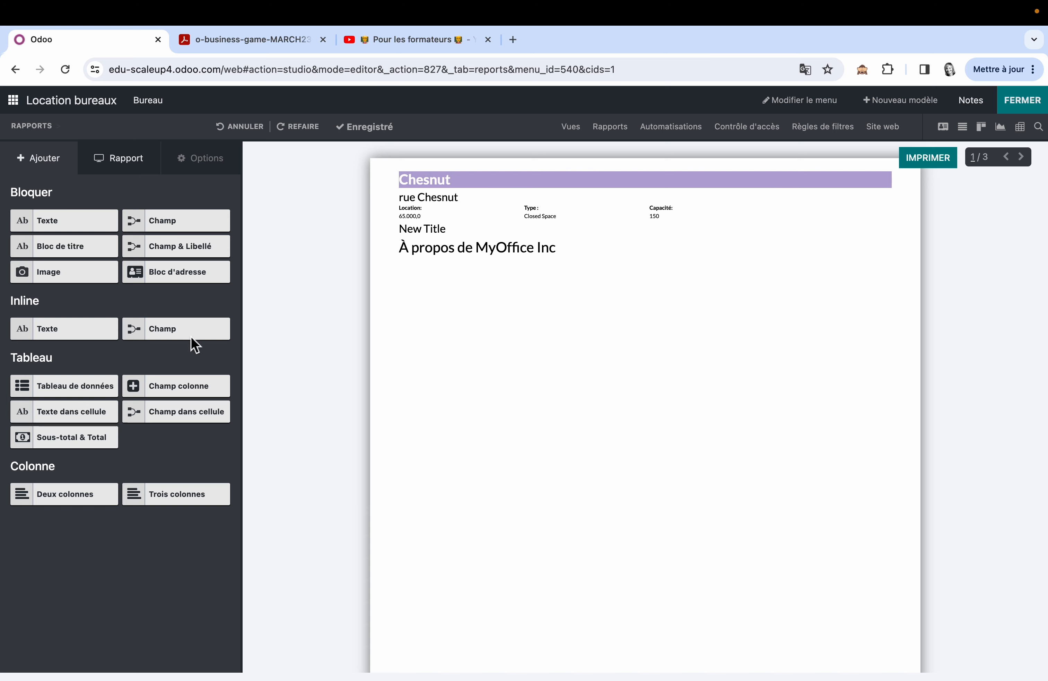
pyautogui.moveTo(112, 223); pyautogui.dragTo(511, 319)
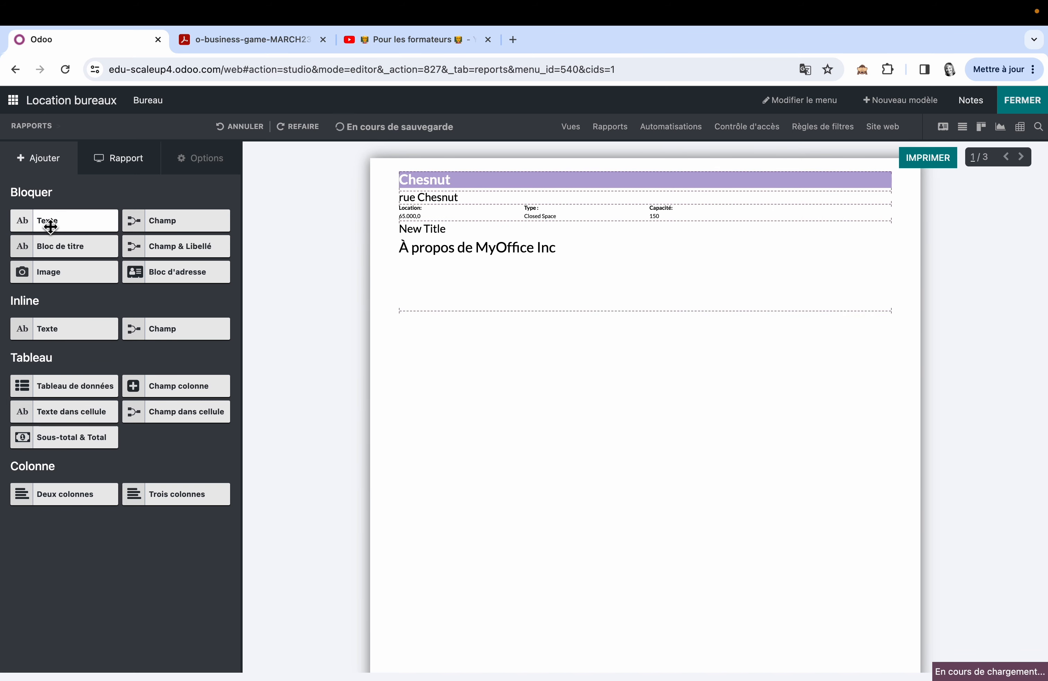
pyautogui.moveTo(47, 224); pyautogui.dragTo(437, 332)
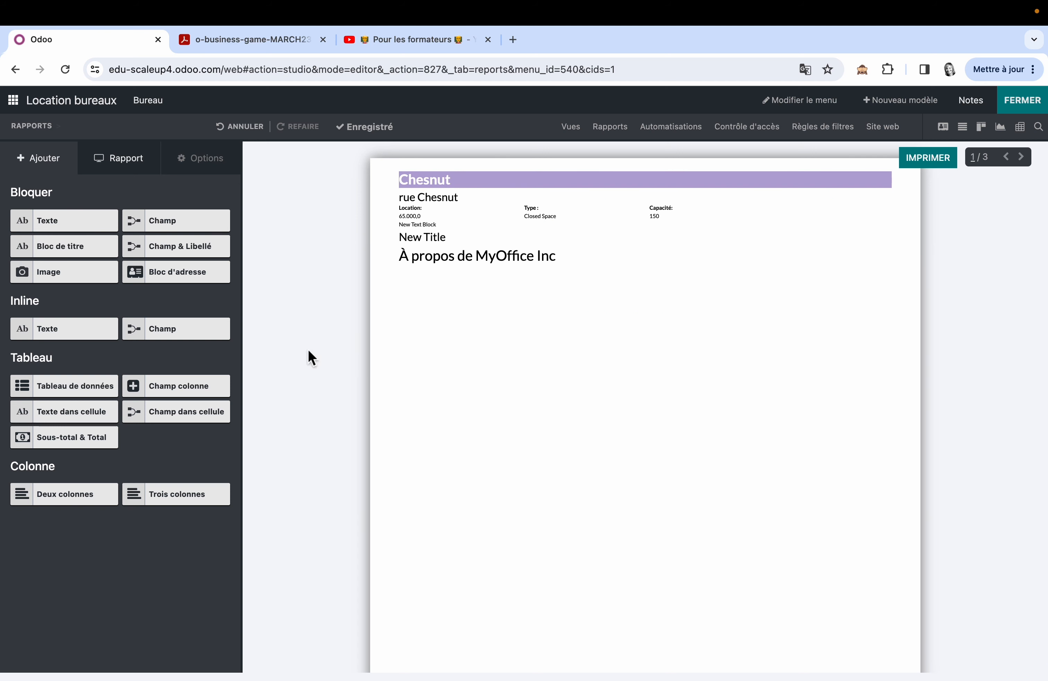
pyautogui.moveTo(53, 229); pyautogui.dragTo(473, 285)
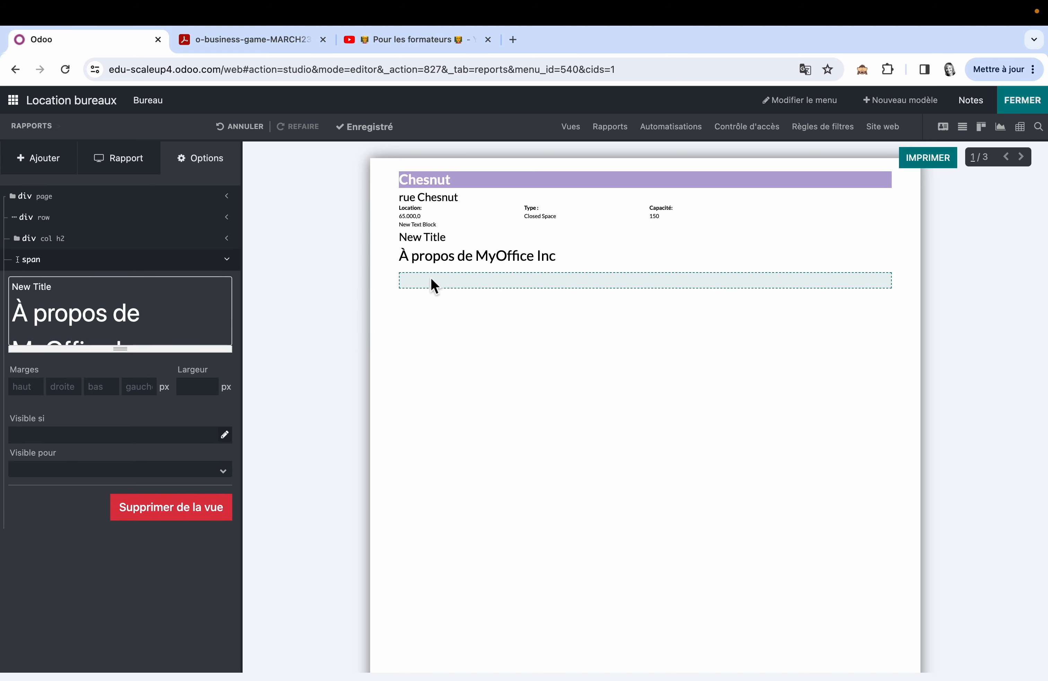
pyautogui.click(39, 159)
pyautogui.moveTo(81, 230); pyautogui.dragTo(510, 325)
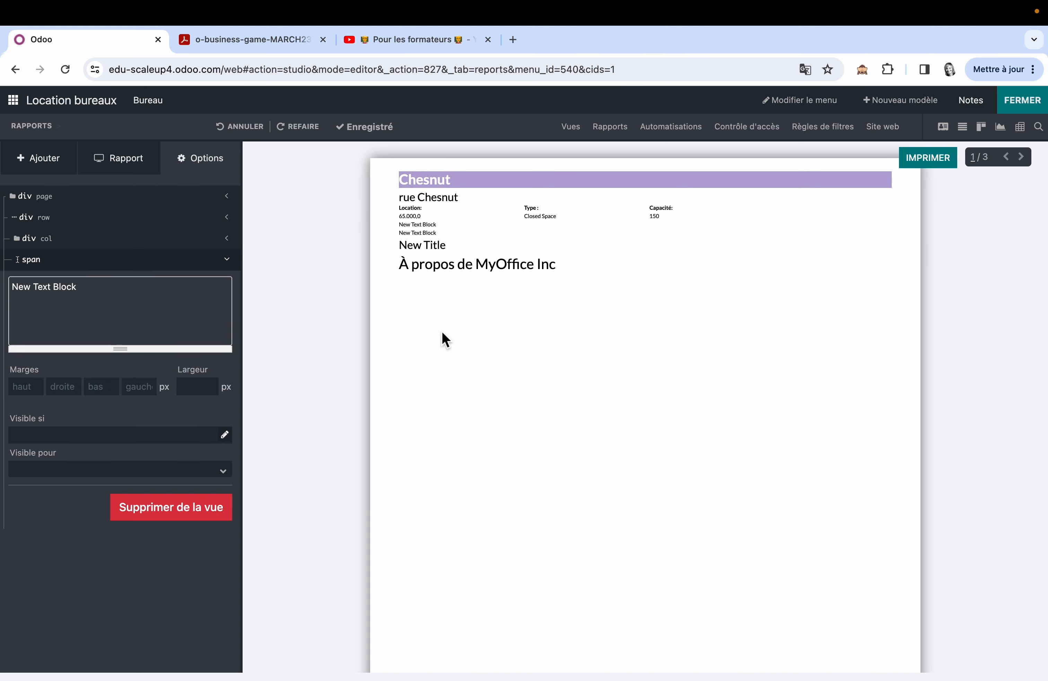
# Delete the "New Title" placeholder line from the title block, keeping "À propos de MyOffice Inc"
pyautogui.moveTo(52, 289); pyautogui.dragTo(13, 292)
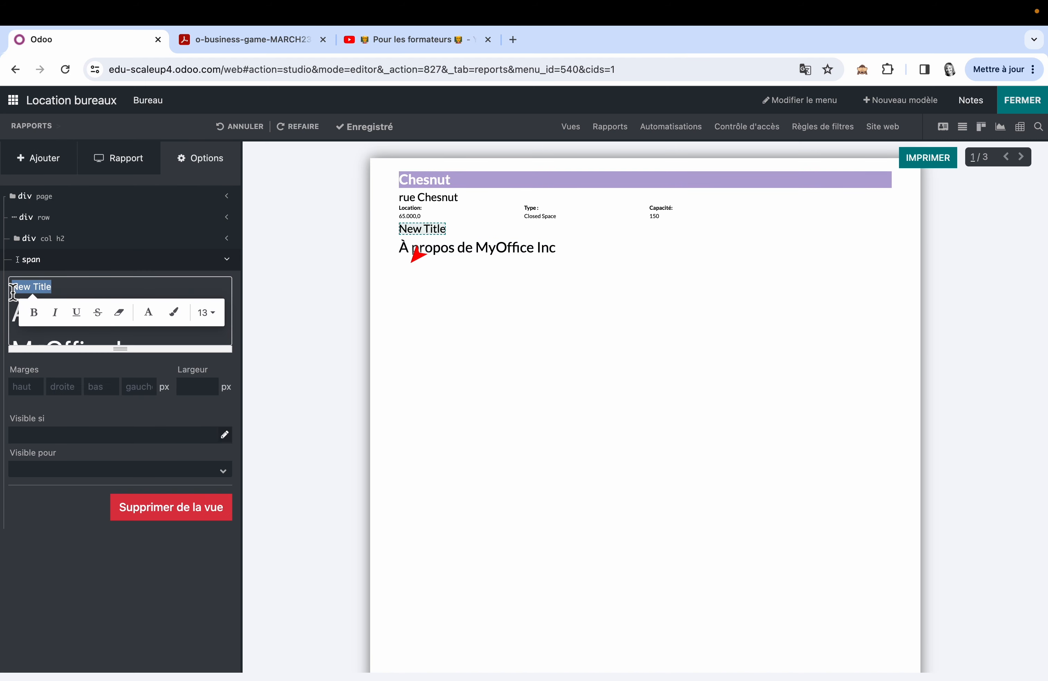
pyautogui.press('BackSpace')
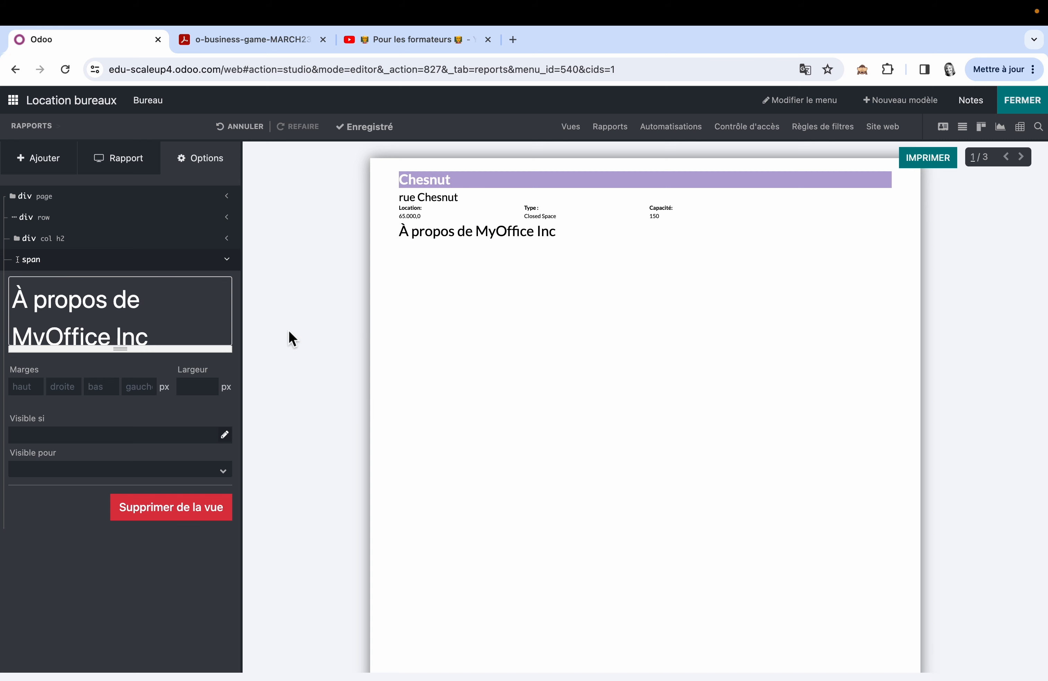
# Add a text block under the office name and another below the "À propos de MyOffice Inc" heading
pyautogui.click(47, 158)
pyautogui.moveTo(62, 221); pyautogui.dragTo(665, 206)
pyautogui.moveTo(78, 226); pyautogui.dragTo(520, 361)
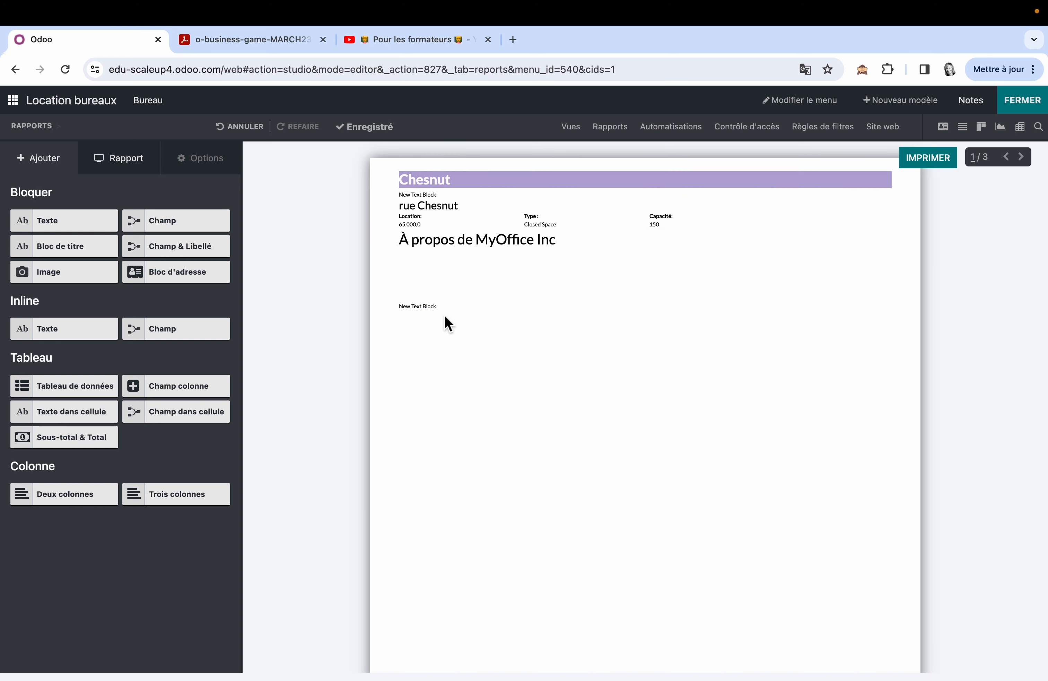
# Replace the "New Text Block" placeholder below the "À propos de MyOffice Inc" heading with the copied company description paragraph
pyautogui.click(431, 311)
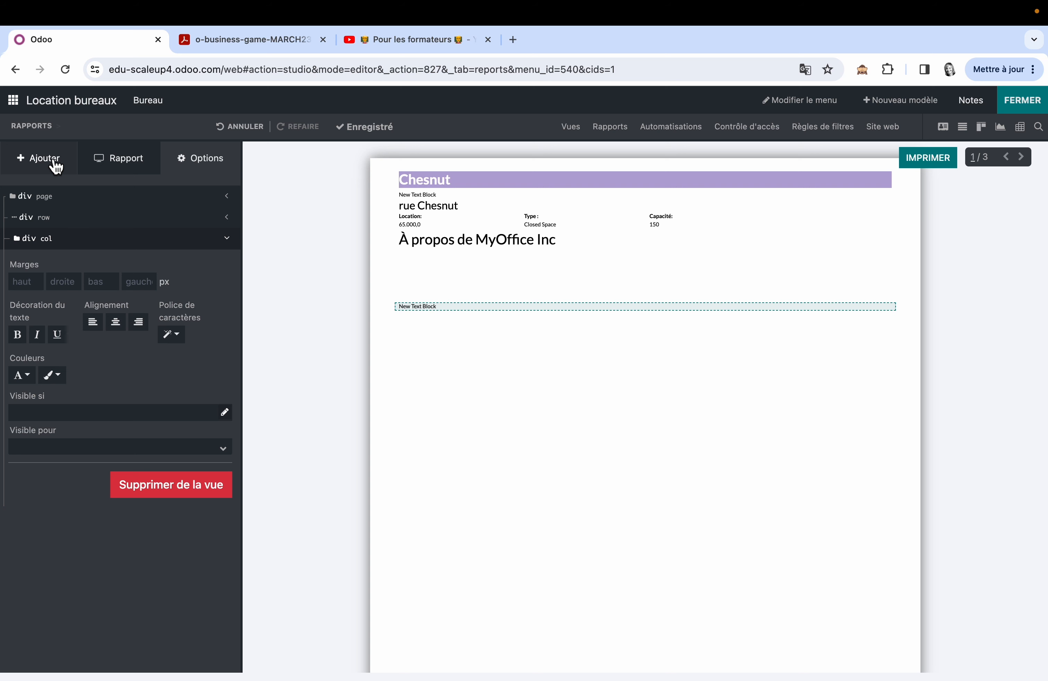
pyautogui.click(424, 307)
pyautogui.moveTo(76, 286); pyautogui.dragTo(12, 286)
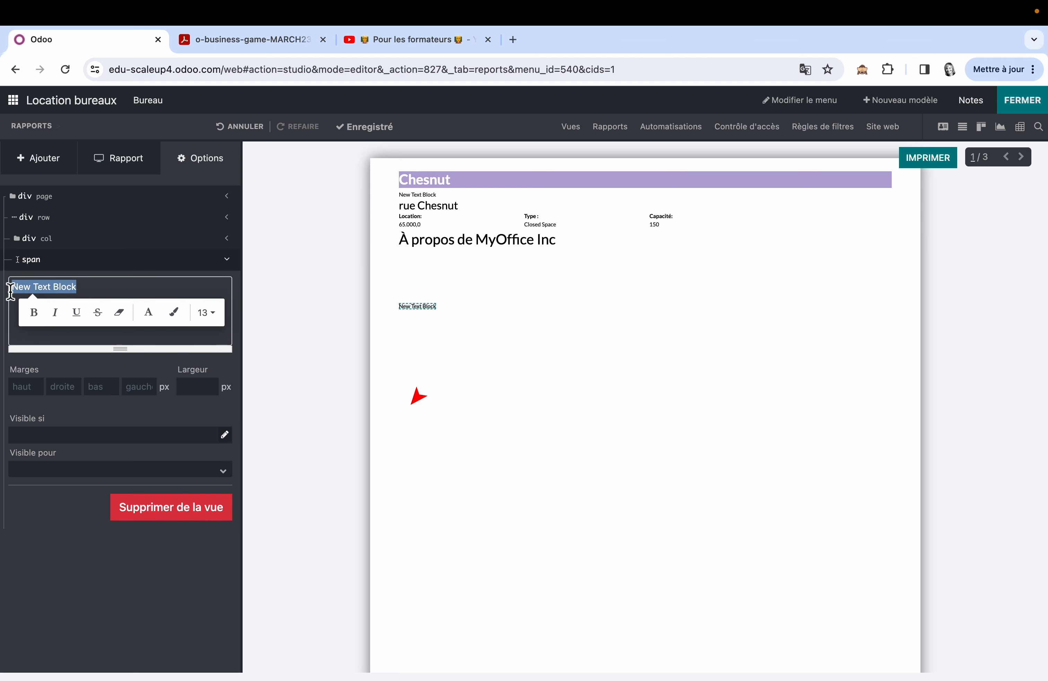
pyautogui.rightClick(20, 291)
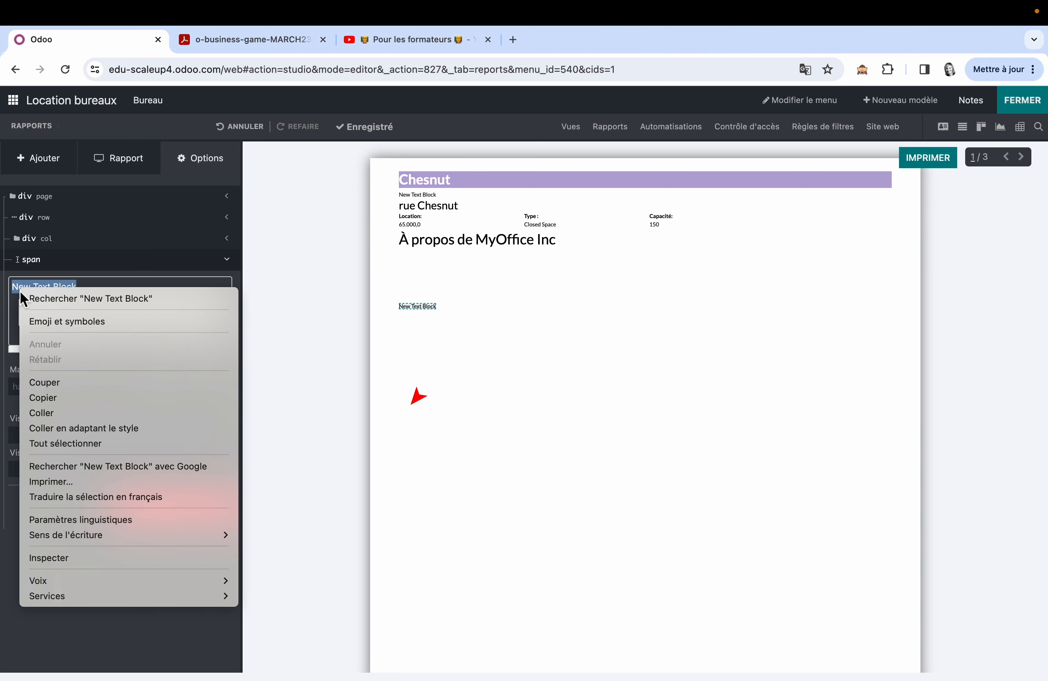
pyautogui.click(64, 417)
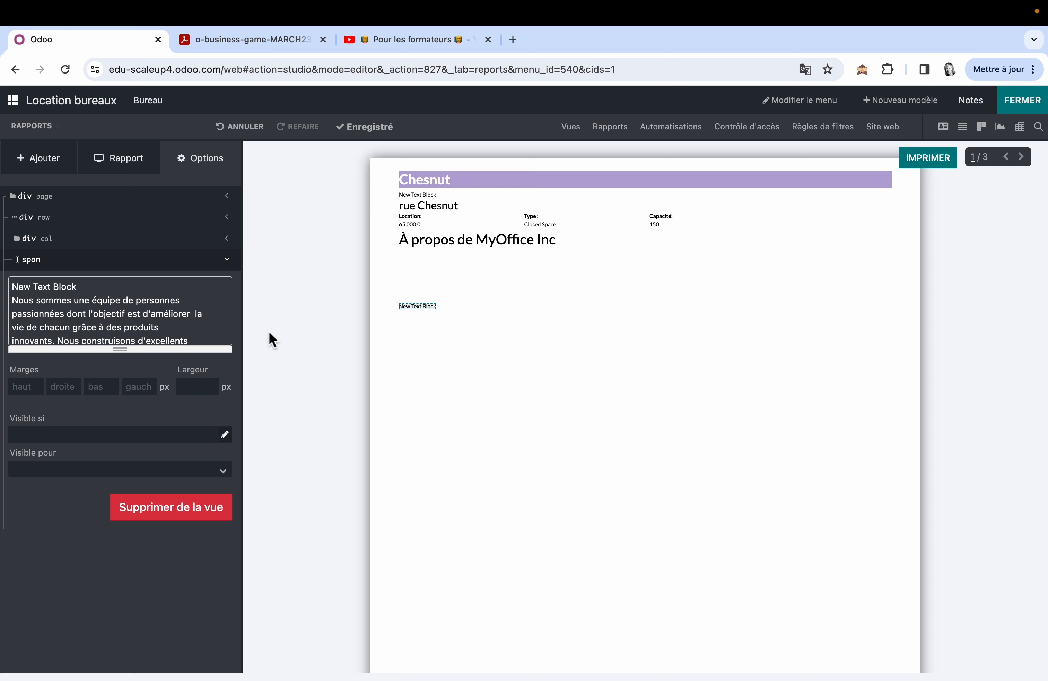
pyautogui.moveTo(69, 289); pyautogui.dragTo(4, 293)
pyautogui.press('BackSpace')
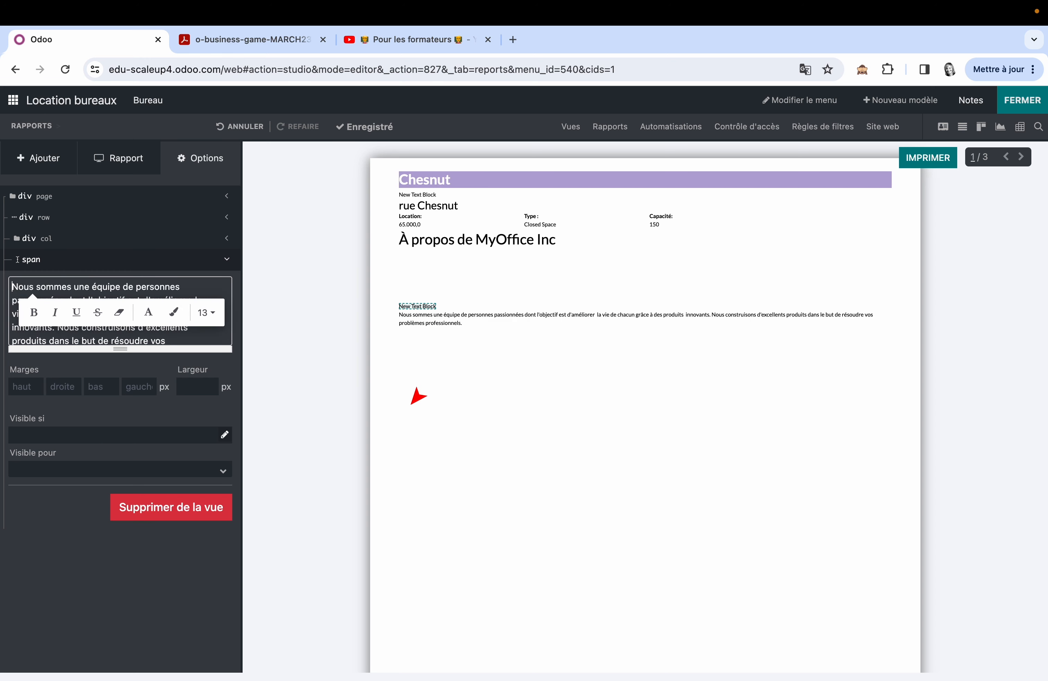
# Set the font size of the description's closing words "problèmes professionnels." to 18
pyautogui.scroll(-1, 133, 330)
pyautogui.moveTo(133, 330); pyautogui.dragTo(18, 333)
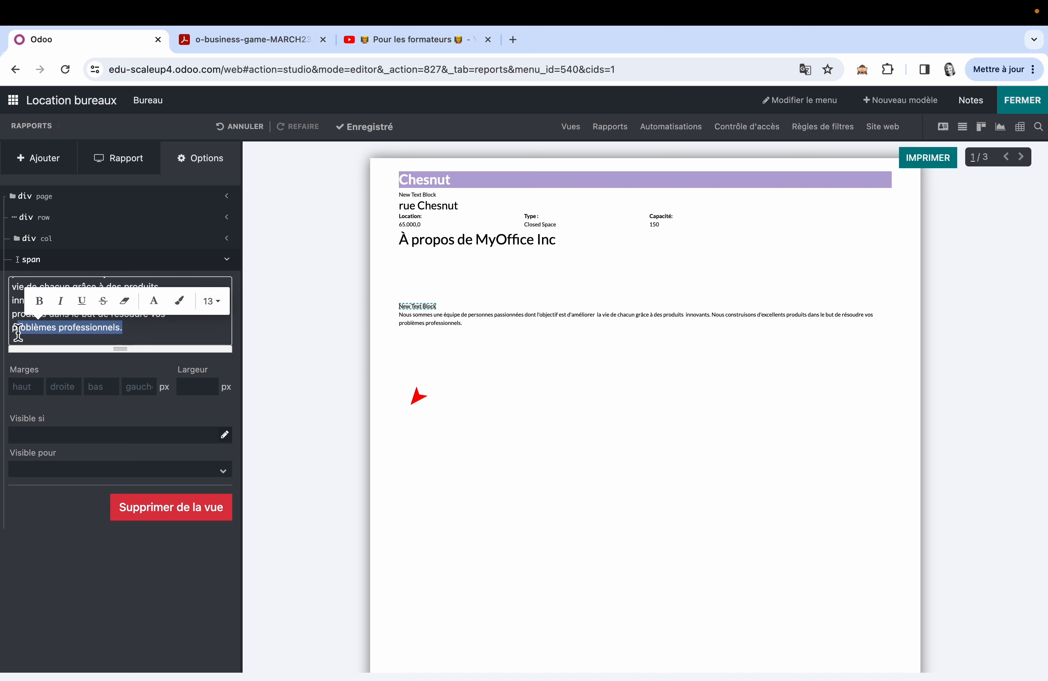
pyautogui.click(222, 310)
pyautogui.click(237, 512)
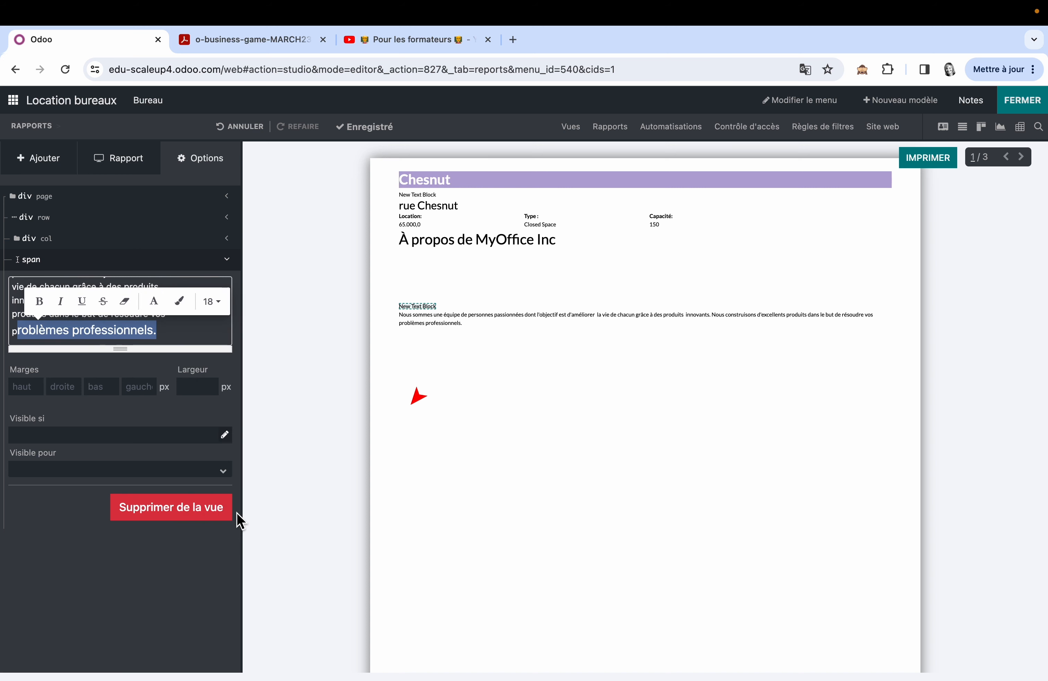
# Try to select the rest of the company description and undo the last two edits in it
pyautogui.moveTo(19, 332); pyautogui.dragTo(11, 318)
pyautogui.moveTo(169, 314); pyautogui.dragTo(15, 286)
pyautogui.press('super+z')
pyautogui.press('super+z')
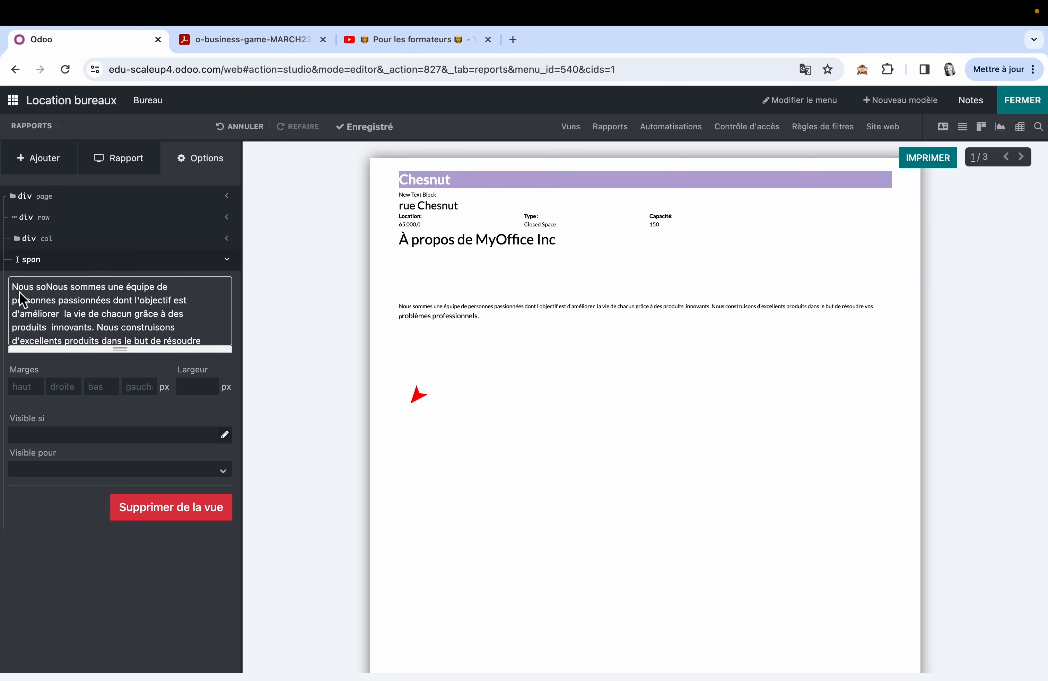
pyautogui.rightClick(142, 332)
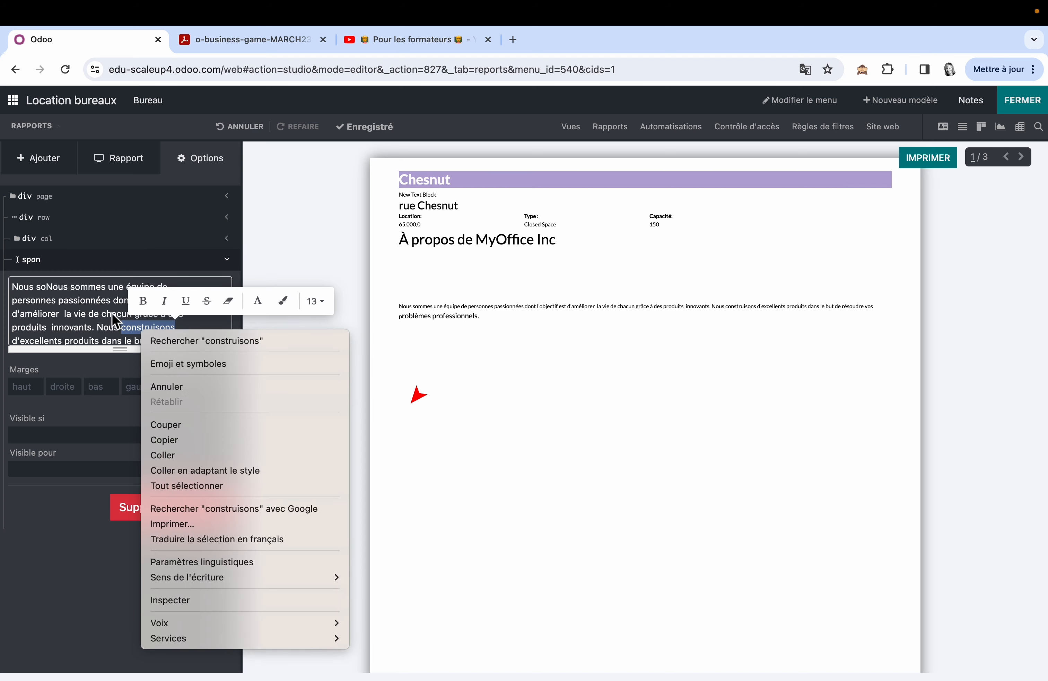
pyautogui.press('Escape')
pyautogui.click(208, 332)
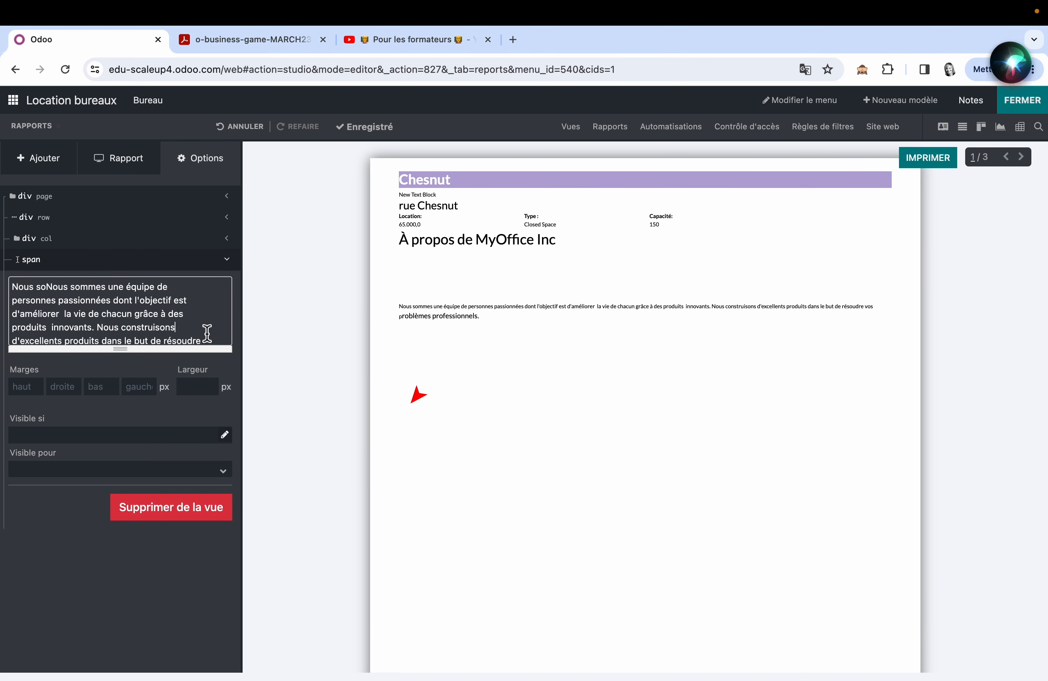
# Set the font size of the description's opening words, up to "une équipe de", to 24 and apply the change to the report
pyautogui.scroll(-3, 207, 332)
pyautogui.moveTo(17, 308)
pyautogui.mouseDown()
pyautogui.moveTo(171, 316)
pyautogui.moveTo(132, 329)
pyautogui.moveTo(15, 326)
pyautogui.moveTo(22, 295)
pyautogui.moveTo(18, 307)
pyautogui.moveTo(168, 330)
pyautogui.moveTo(31, 301)
pyautogui.moveTo(43, 290)
pyautogui.moveTo(156, 323)
pyautogui.moveTo(49, 287)
pyautogui.moveTo(16, 293)
pyautogui.mouseUp()
pyautogui.click(174, 324)
pyautogui.scroll(5, 174, 325)
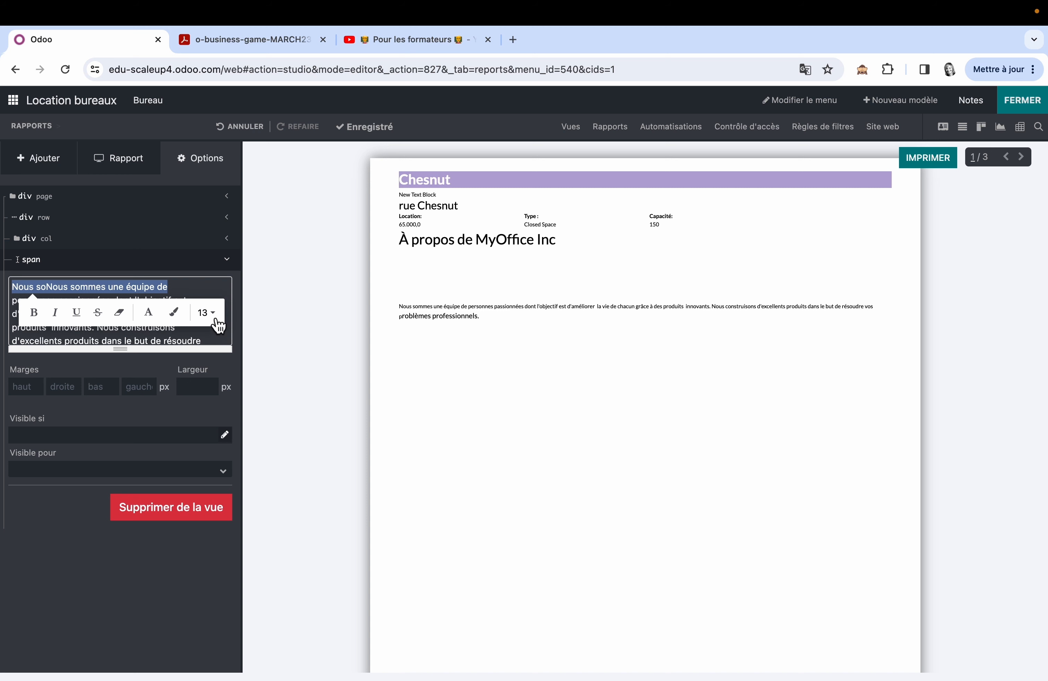
pyautogui.click(214, 318)
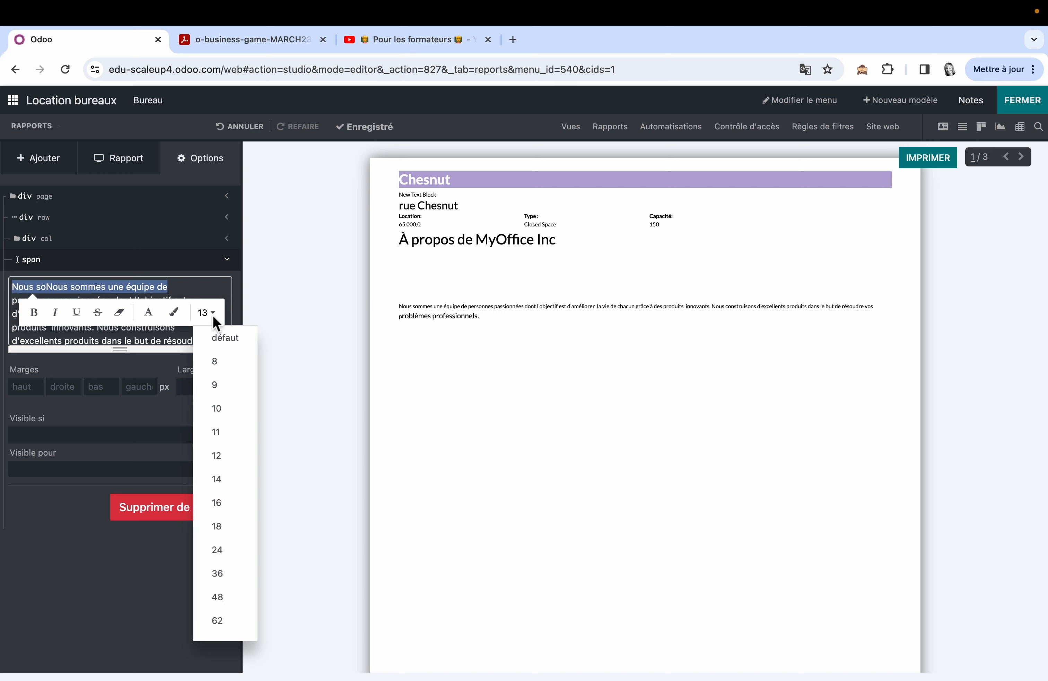
pyautogui.click(226, 549)
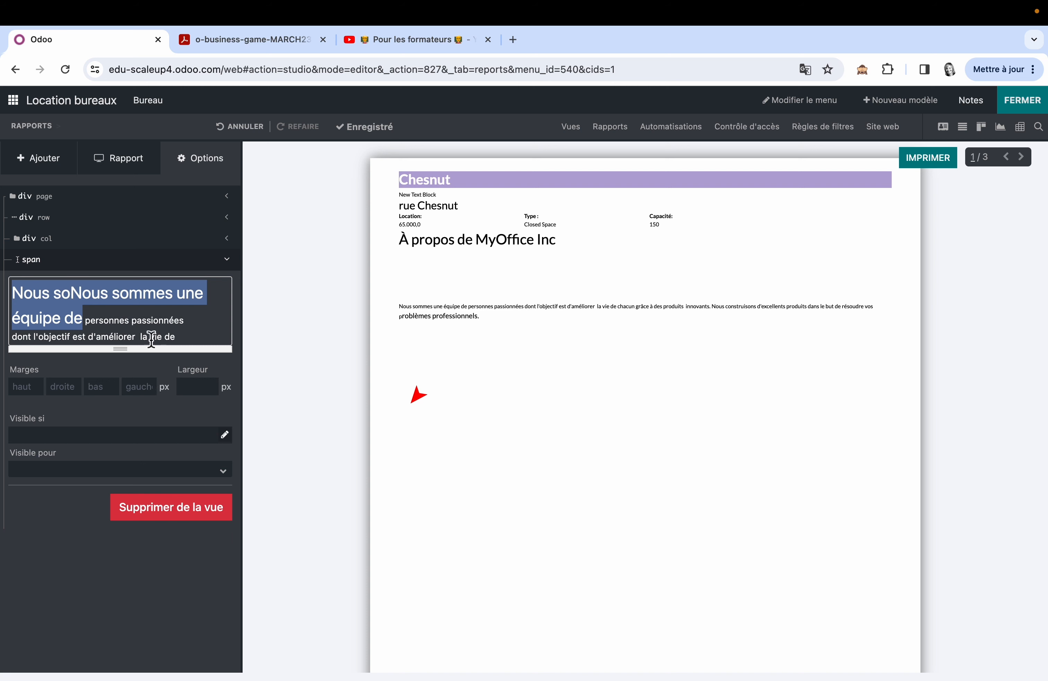
pyautogui.scroll(-2, 133, 323)
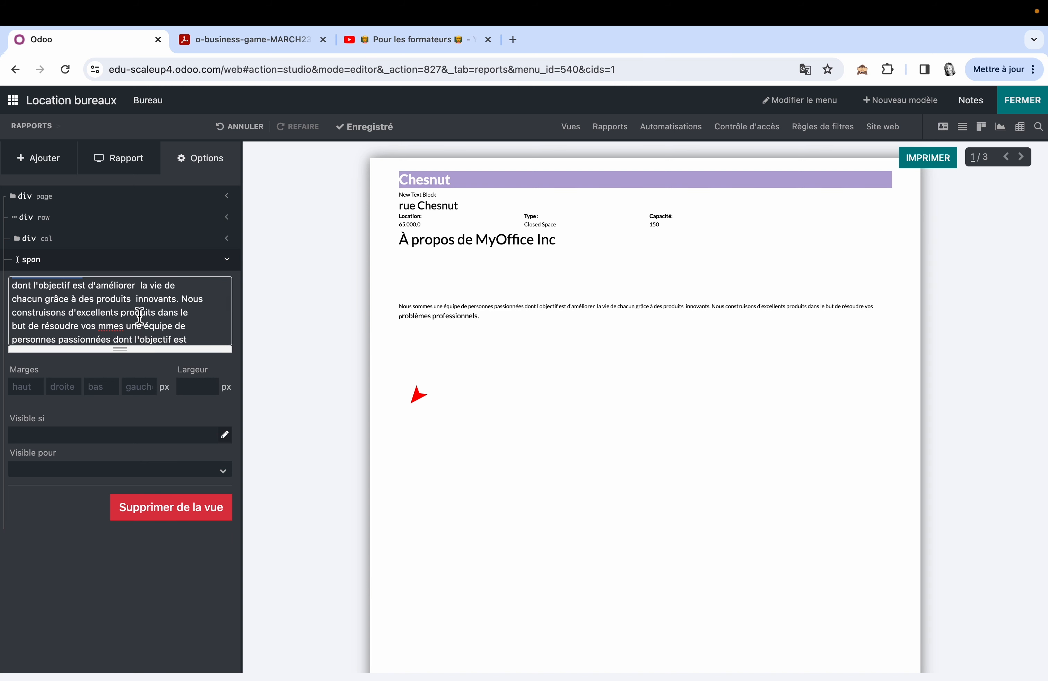
pyautogui.click(302, 321)
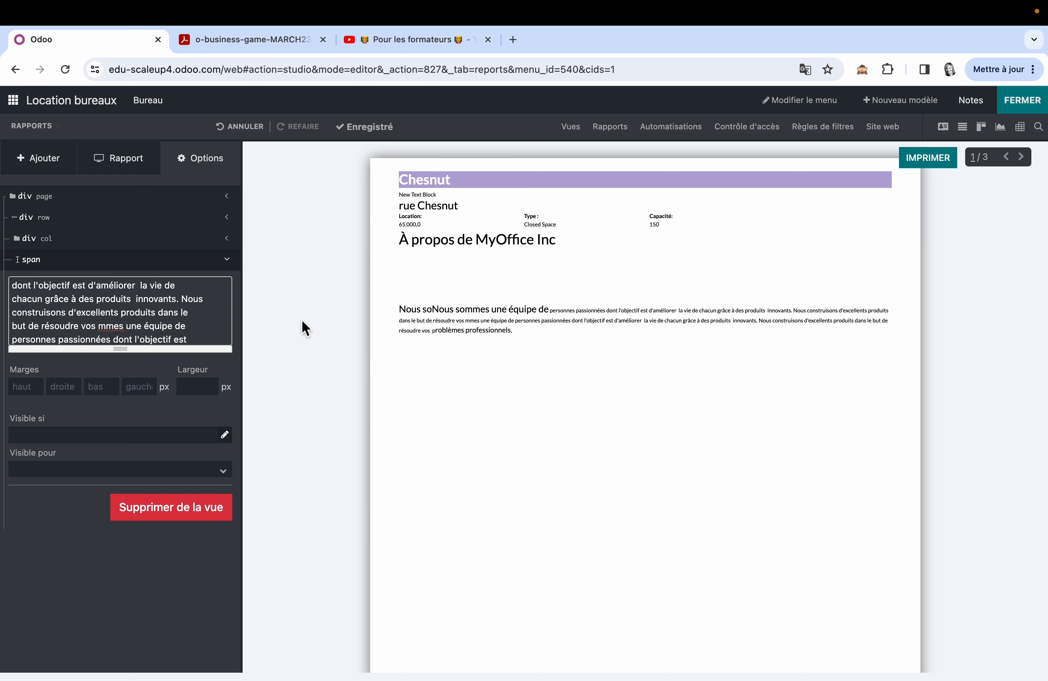
# Close Studio and upload an office photo to the image field of the Chesnut record
pyautogui.click(1024, 102)
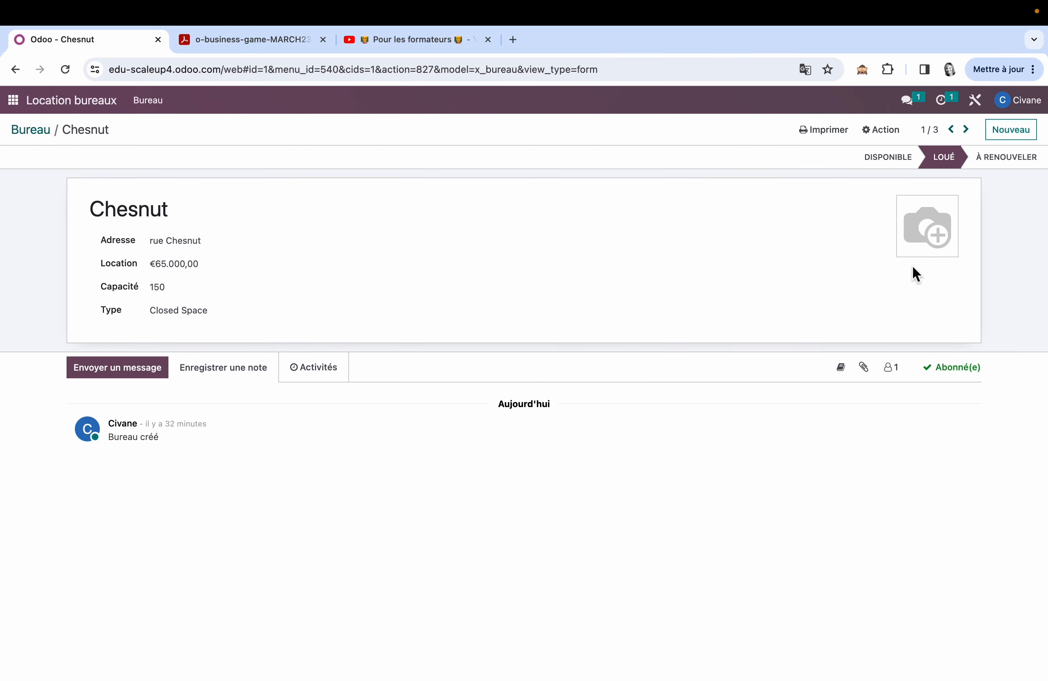
pyautogui.moveTo(911, 251)
pyautogui.click(908, 248)
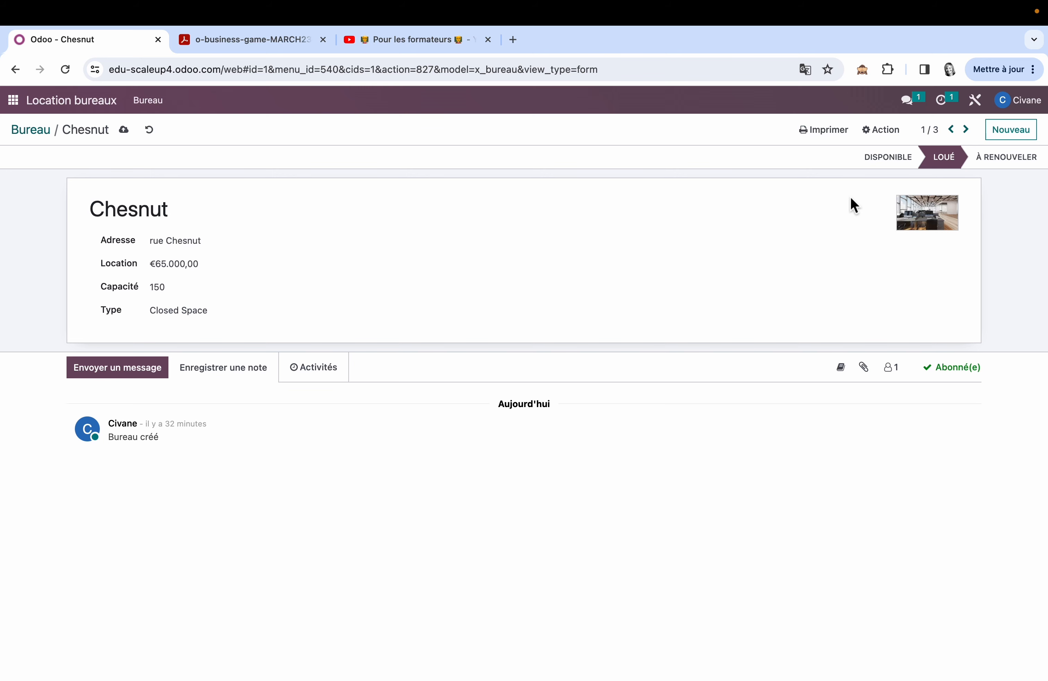
# Print the Bureau Rapport for the Chesnut office and compare the downloaded PDF with the record
pyautogui.click(837, 137)
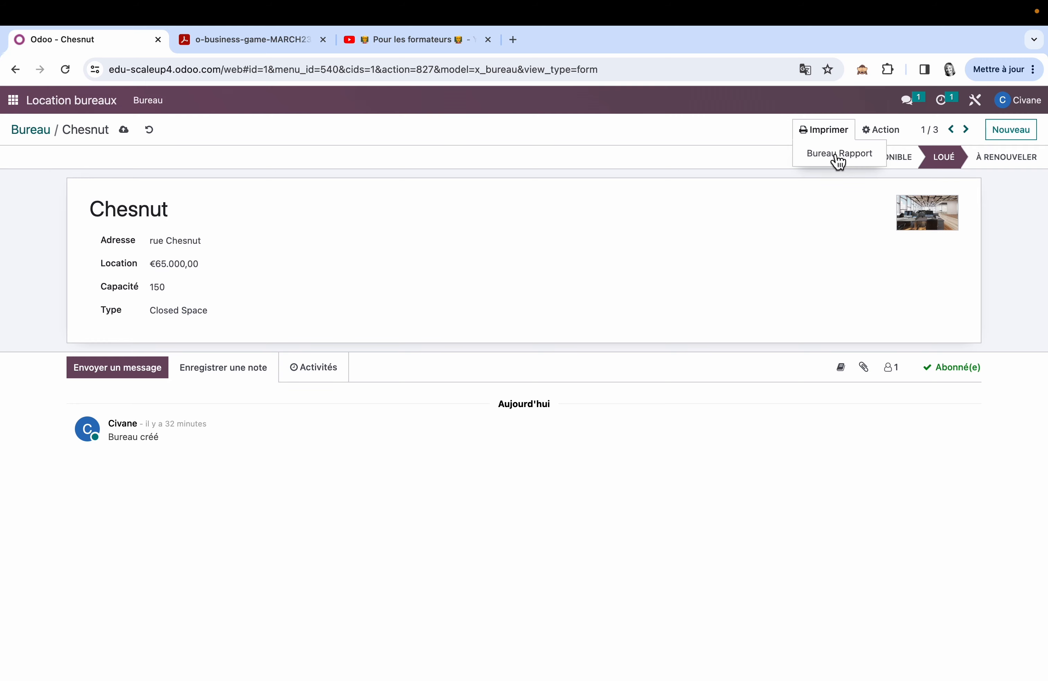
pyautogui.click(838, 155)
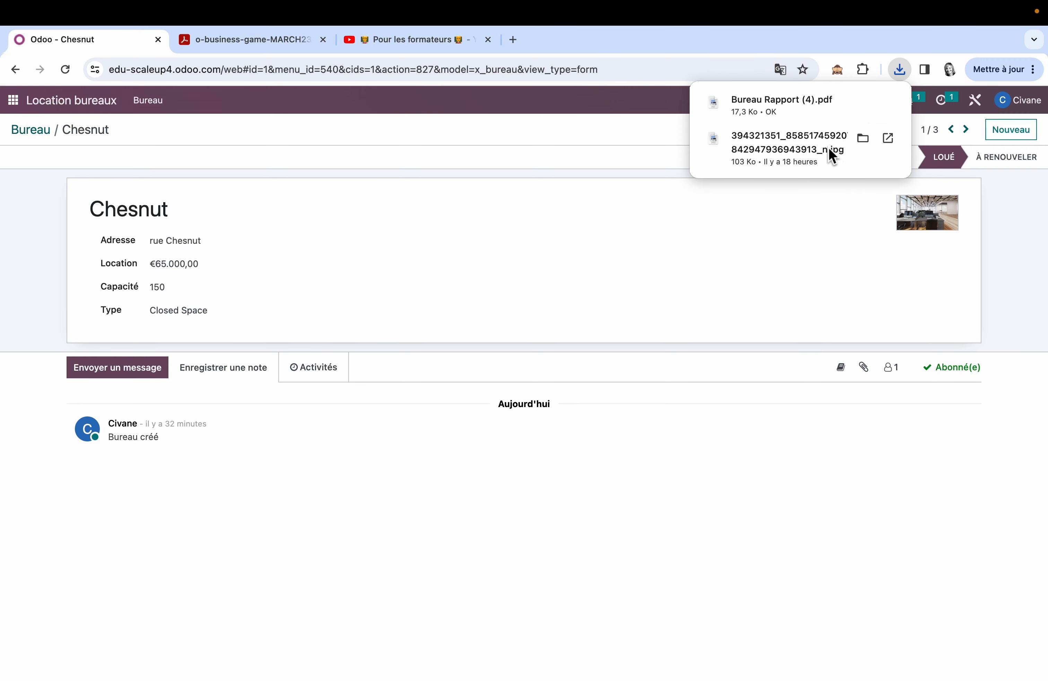
pyautogui.click(800, 101)
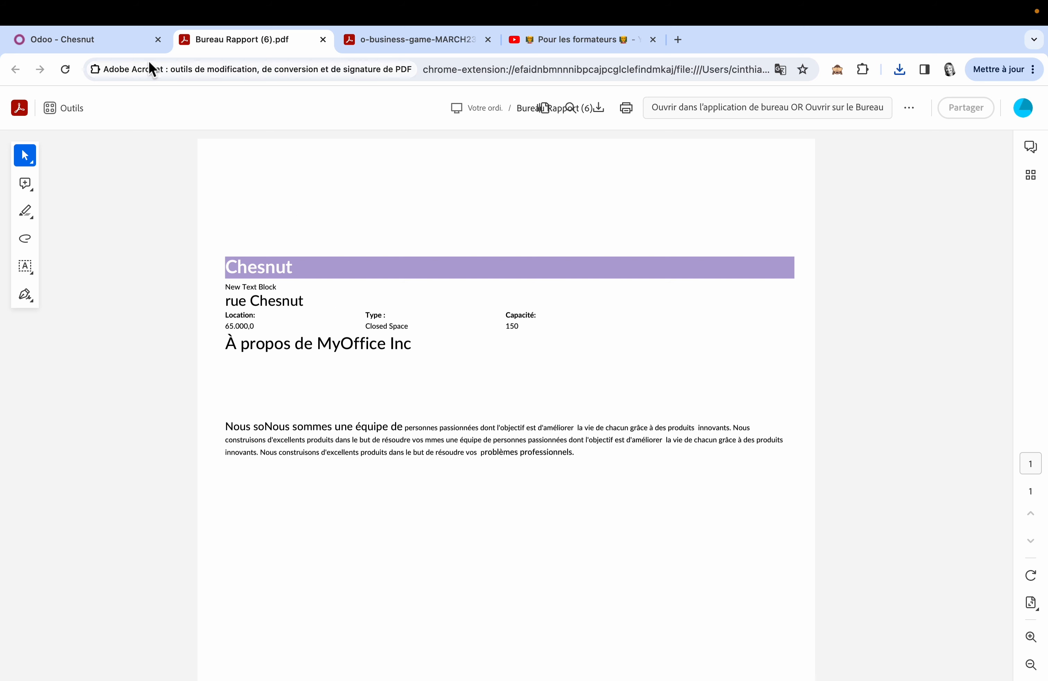
pyautogui.click(124, 40)
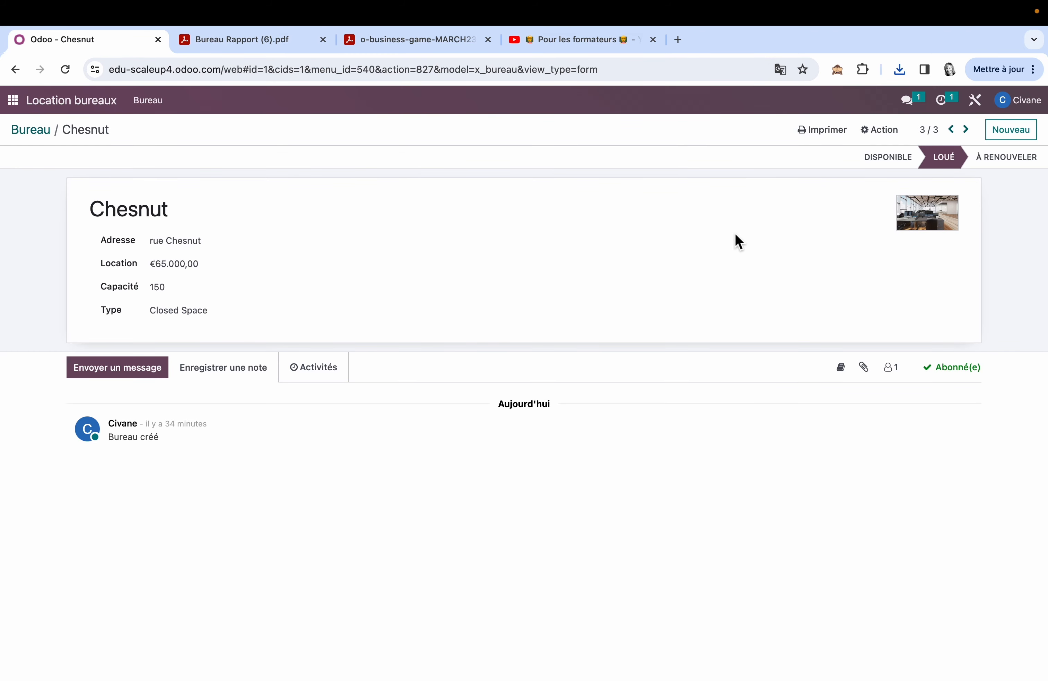
pyautogui.click(301, 40)
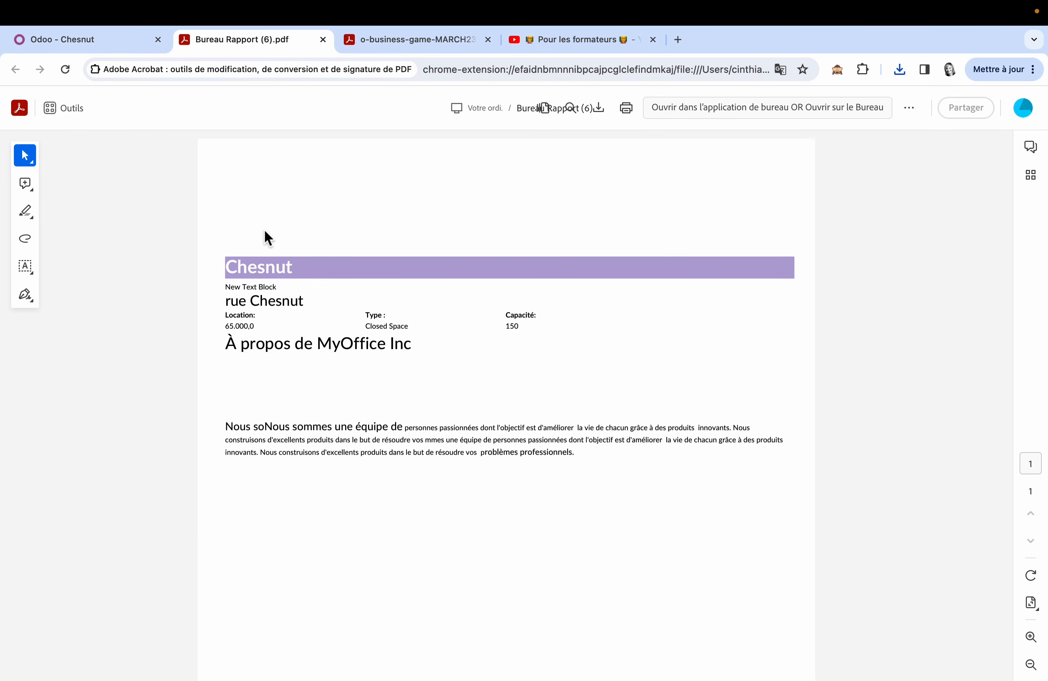
pyautogui.click(94, 42)
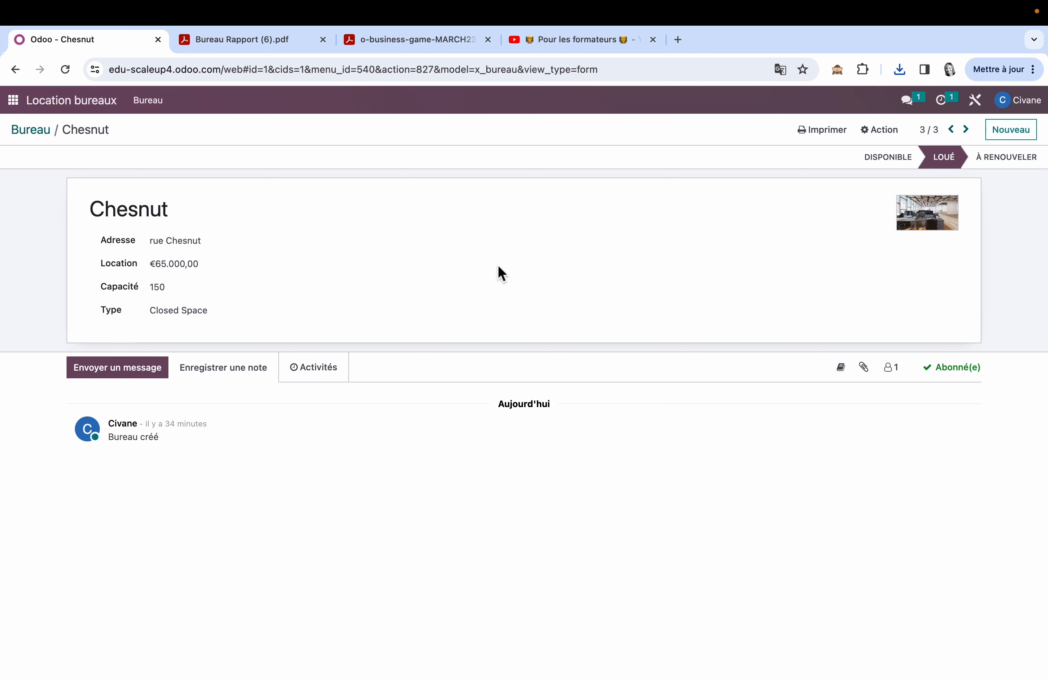
# Reopen the Bureau Rapport in Studio and compare it with the Merriman sample advert in the business game PDF
pyautogui.click(981, 107)
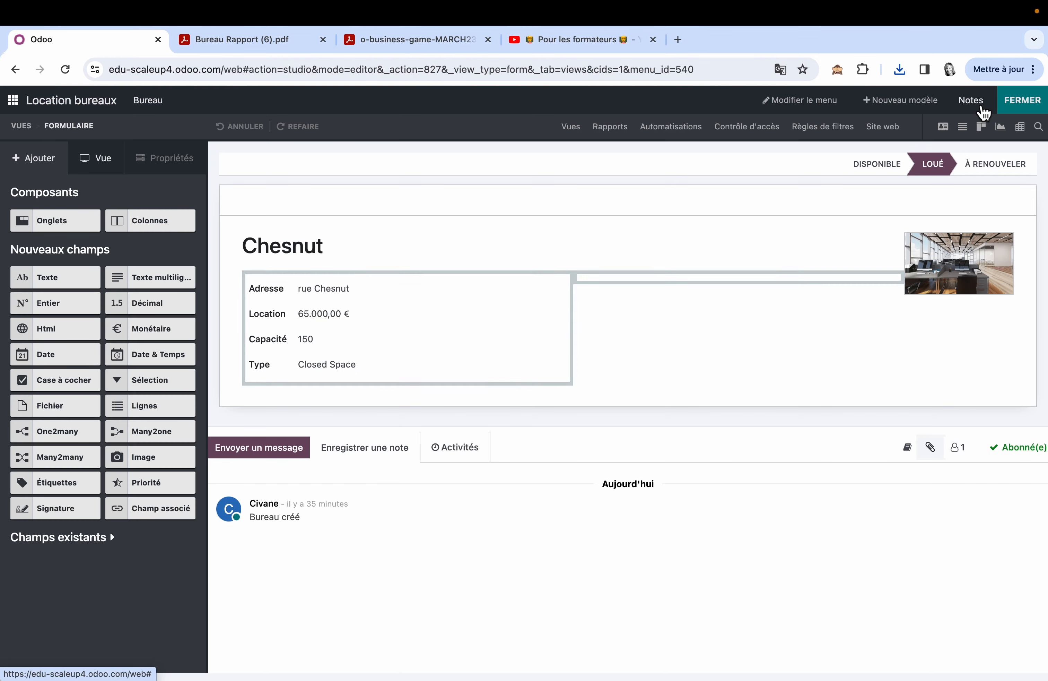
pyautogui.click(628, 131)
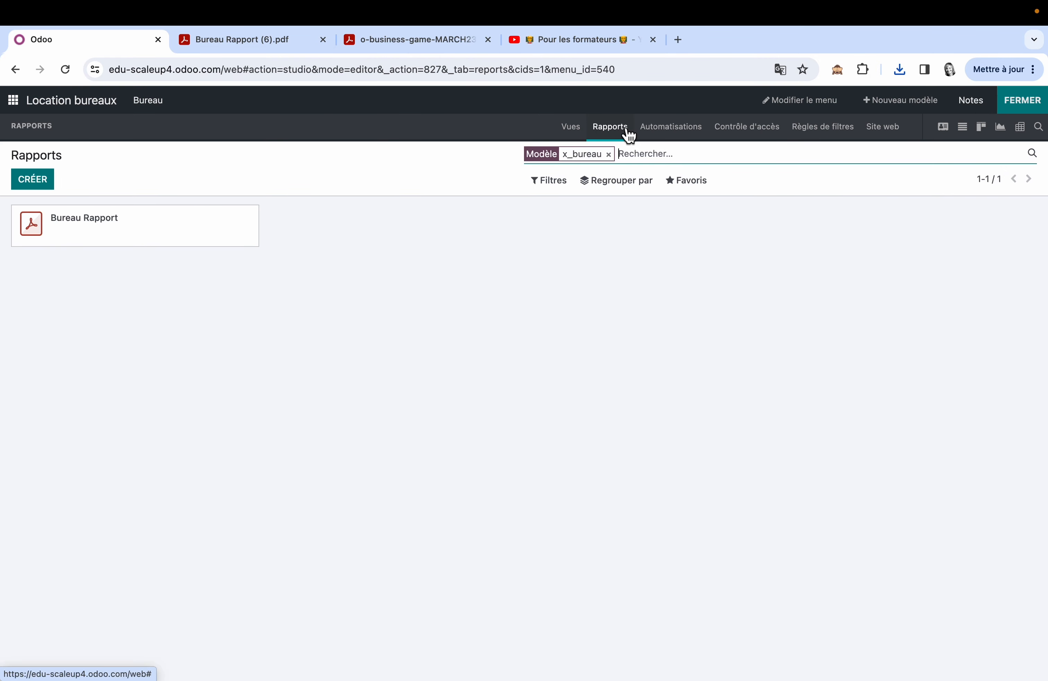
pyautogui.click(113, 222)
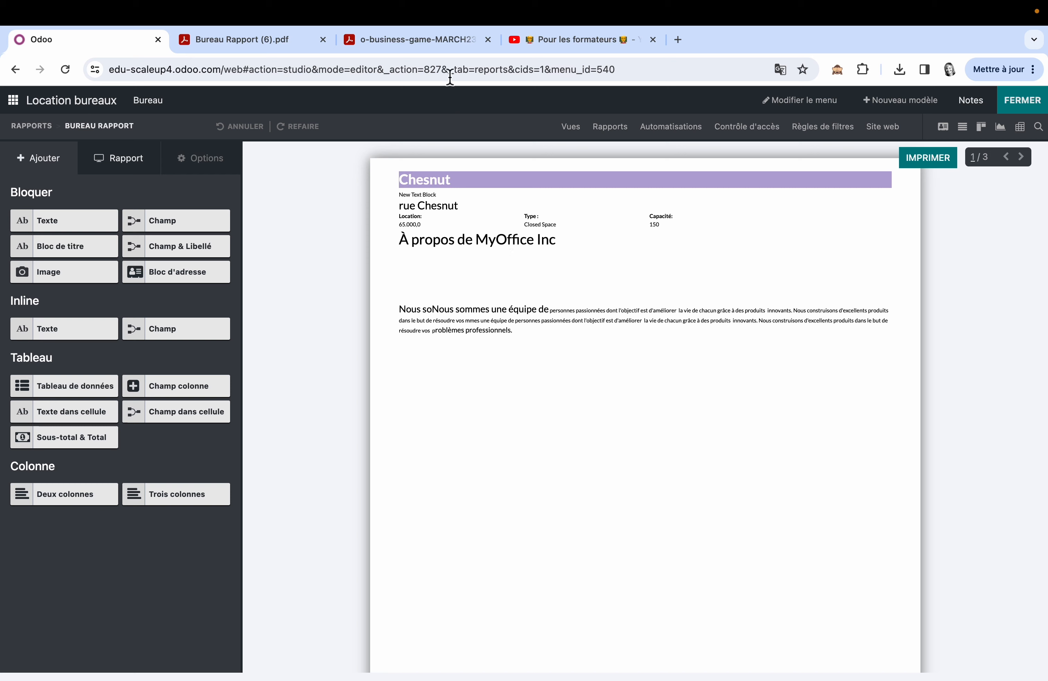
pyautogui.click(447, 41)
pyautogui.scroll(15, 578, 411)
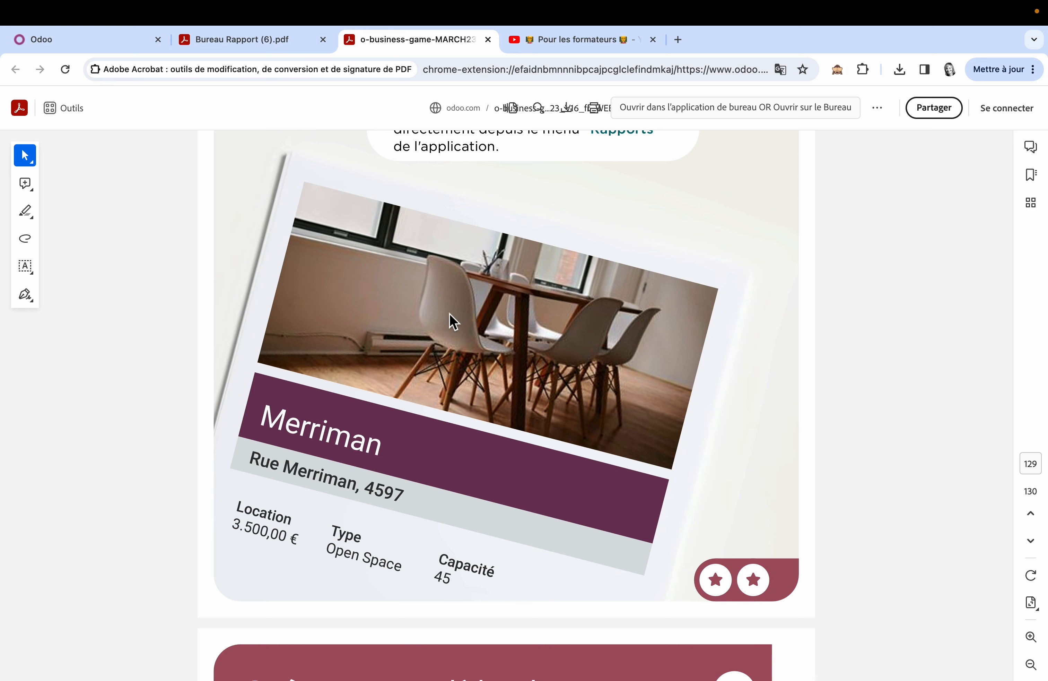
pyautogui.click(88, 39)
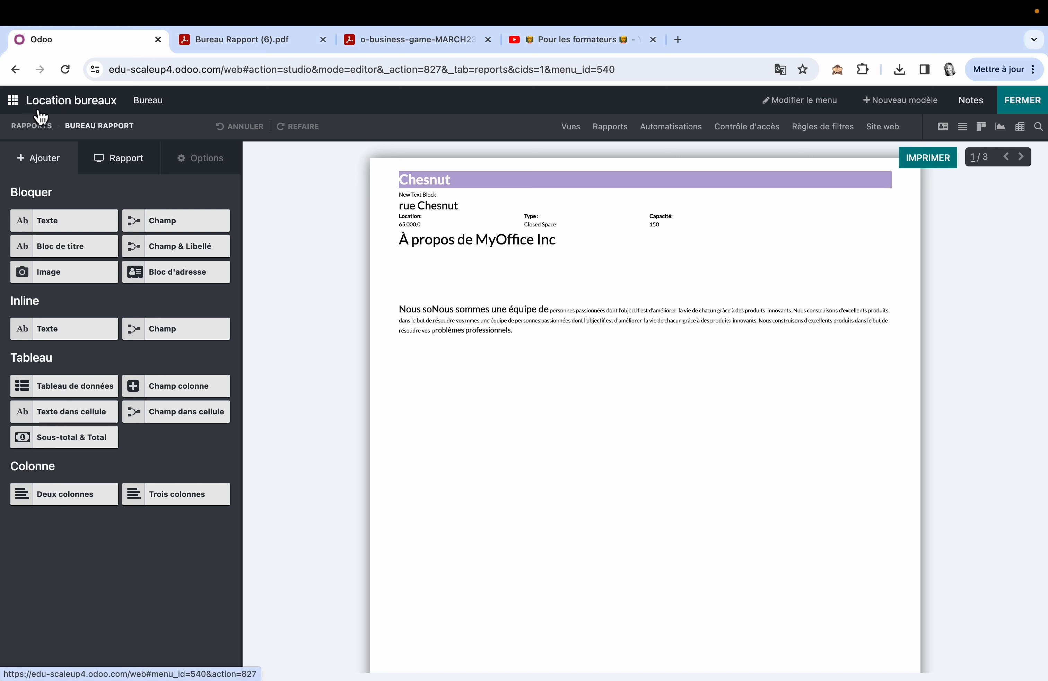
# Leave Studio to view the Chesnut record in Location bureaux, and switch to the "Pour les formateurs" playlist on YouTube
pyautogui.click(18, 107)
pyautogui.click(1020, 105)
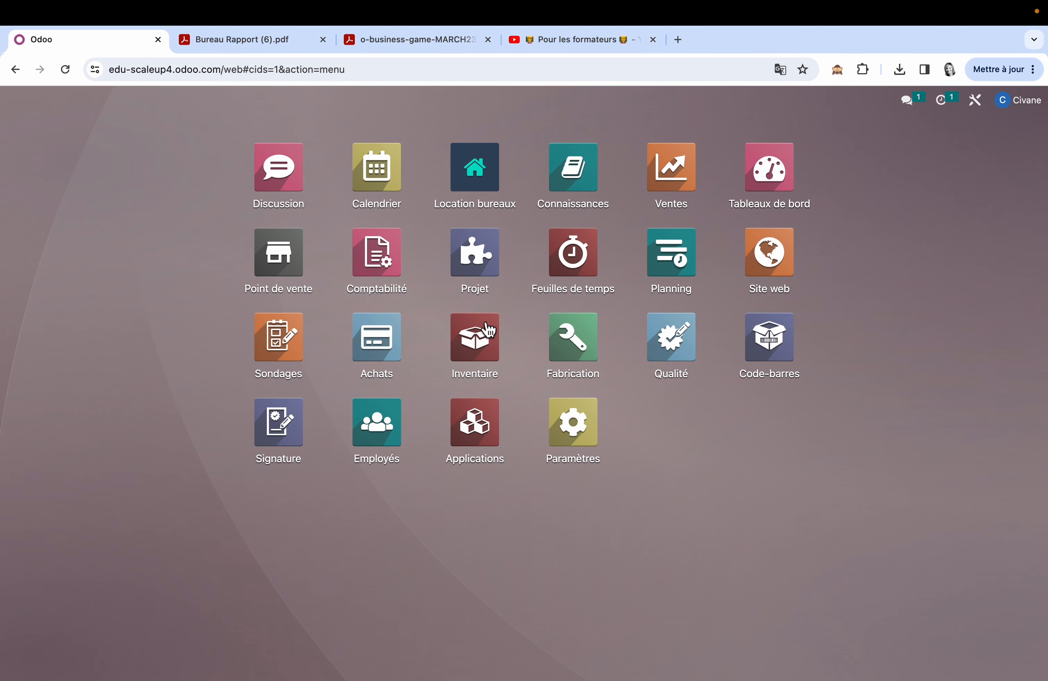
pyautogui.click(489, 162)
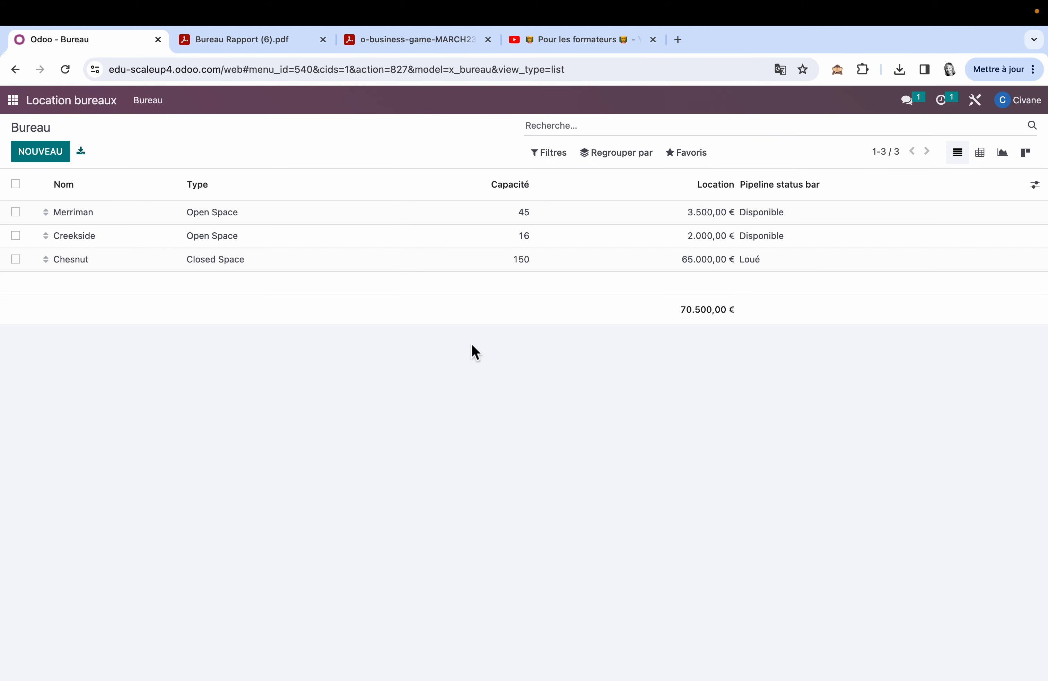
pyautogui.click(535, 265)
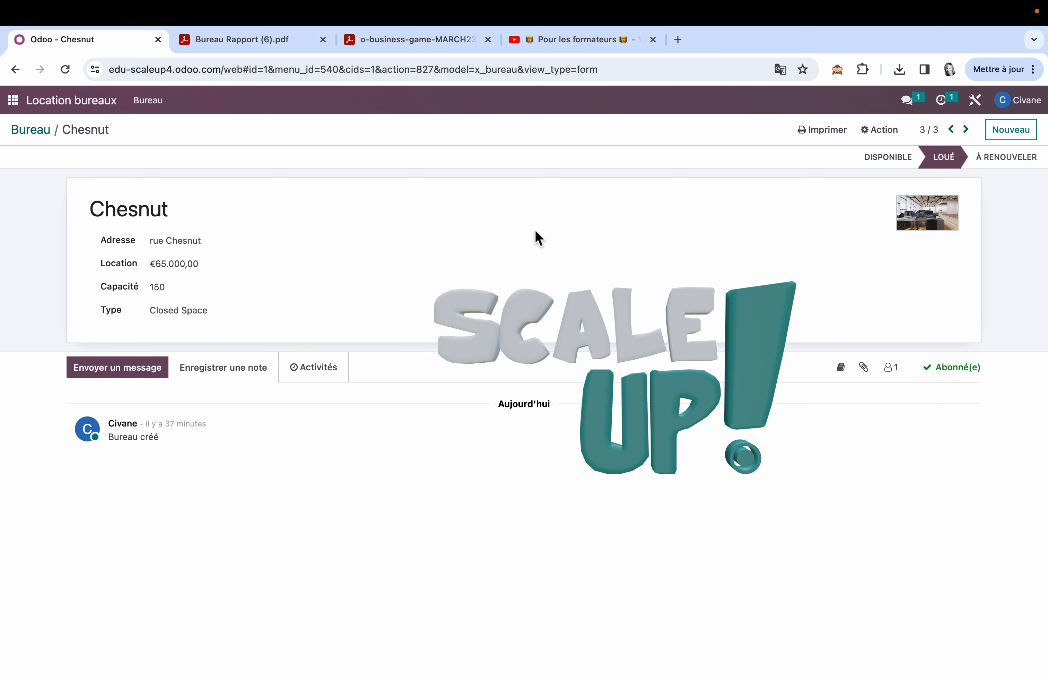
pyautogui.click(583, 41)
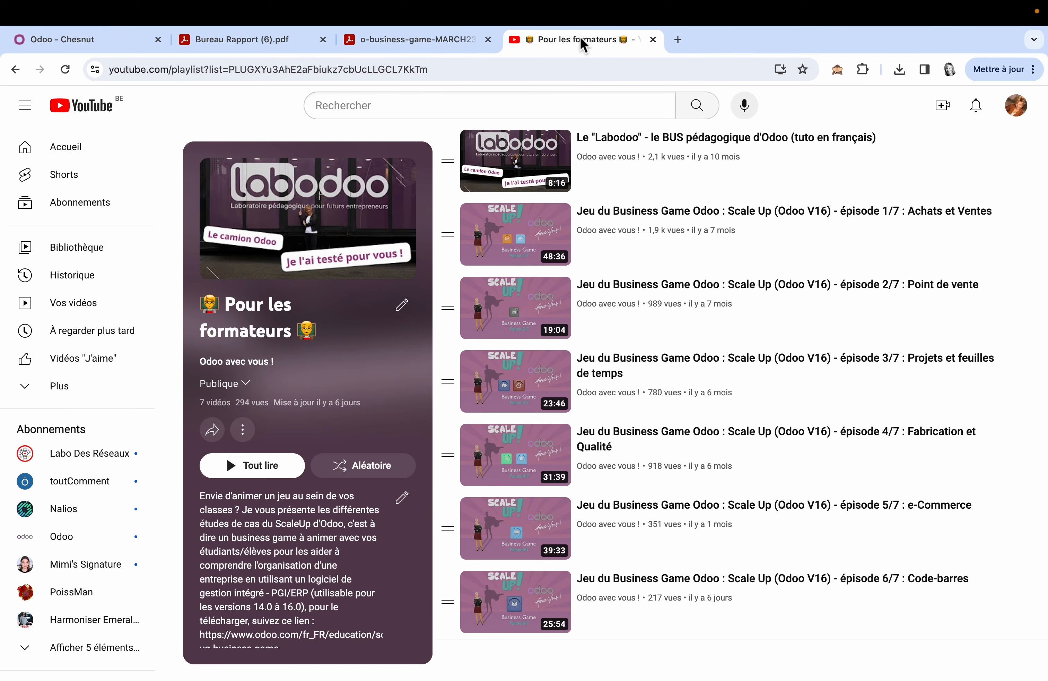